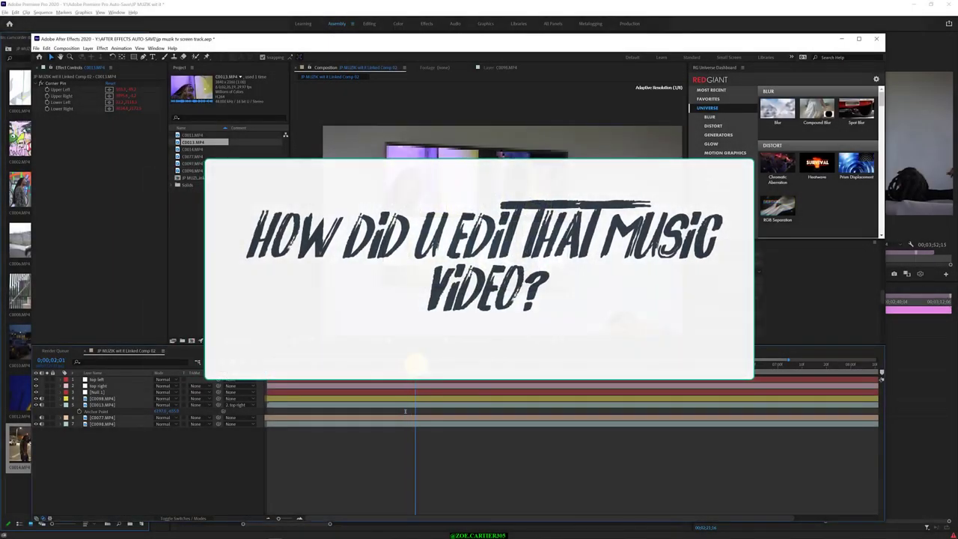
- Scrub forward to about 0;00;03;27 and select the C0098.MP4 layer
drag(408, 366, 488, 366)
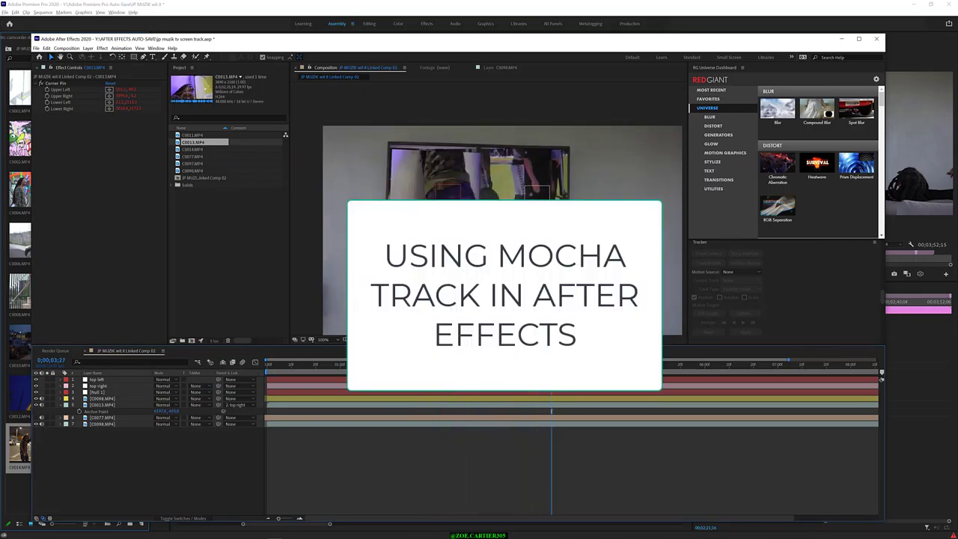
click(97, 425)
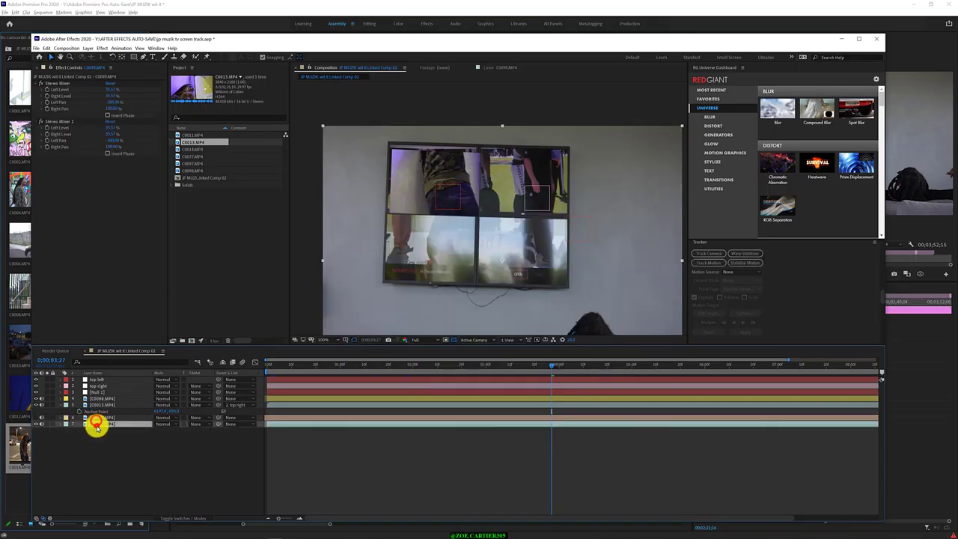
- Expand C0098.MP4's Motion Trackers to show Tracker 1 and Tracker 2, then scrub back to about 03;17
click(60, 424)
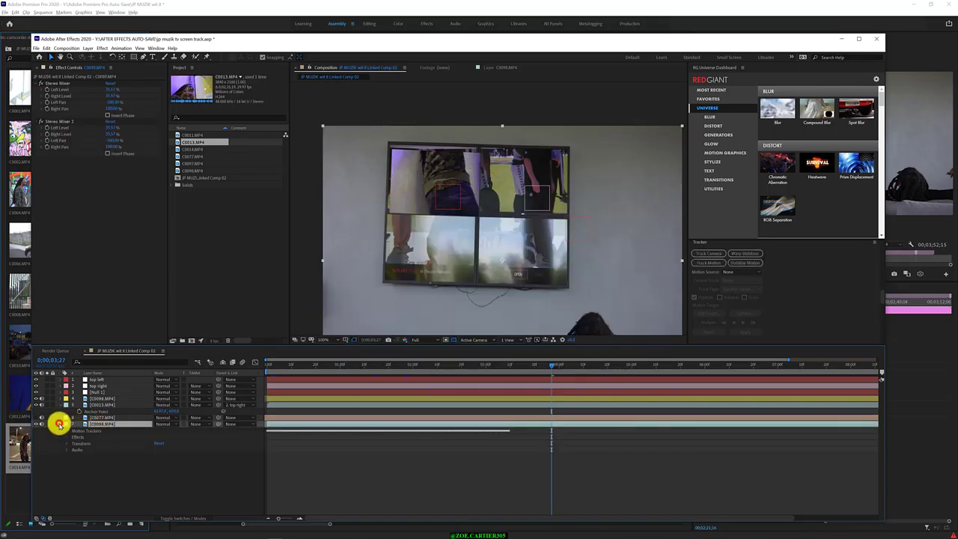
click(64, 431)
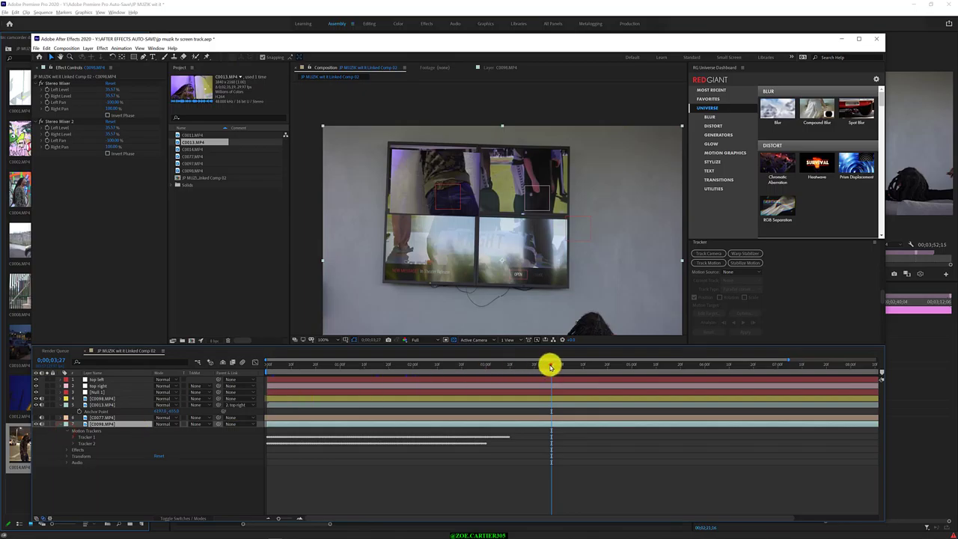
mouse_move(551, 365)
mouse_down()
mouse_move(492, 373)
mouse_move(538, 368)
mouse_move(529, 368)
mouse_up()
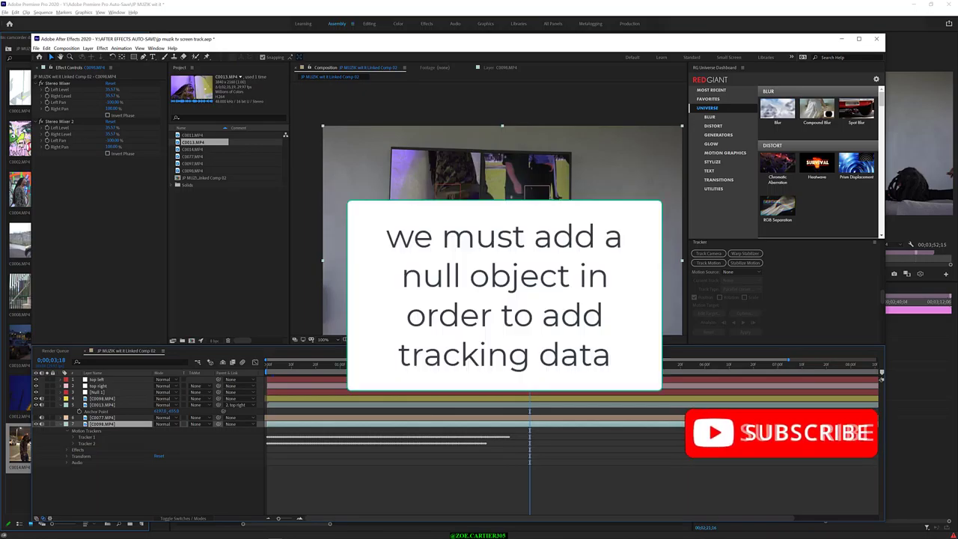
- Set the C0077.MP4 layer's parent to '2. top right'
click(34, 414)
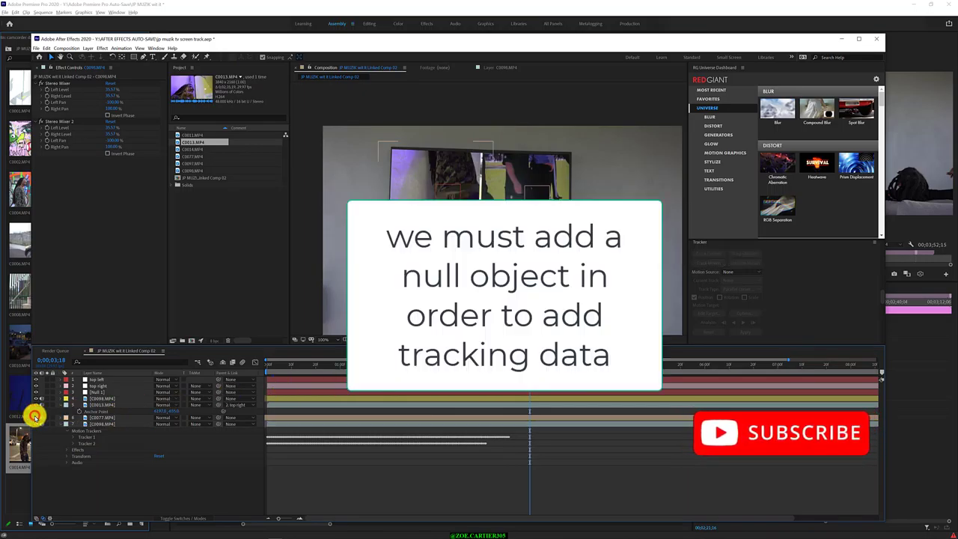
click(117, 418)
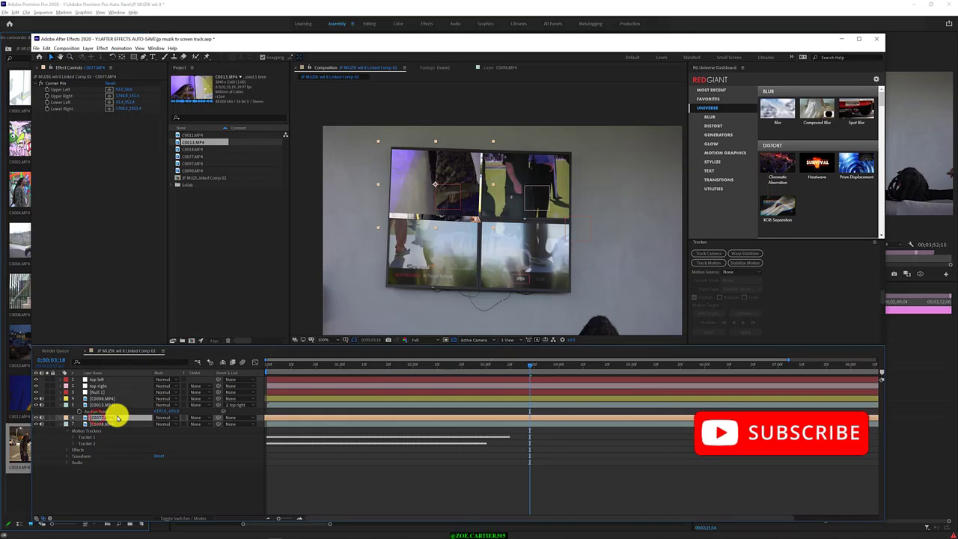
click(238, 418)
click(248, 443)
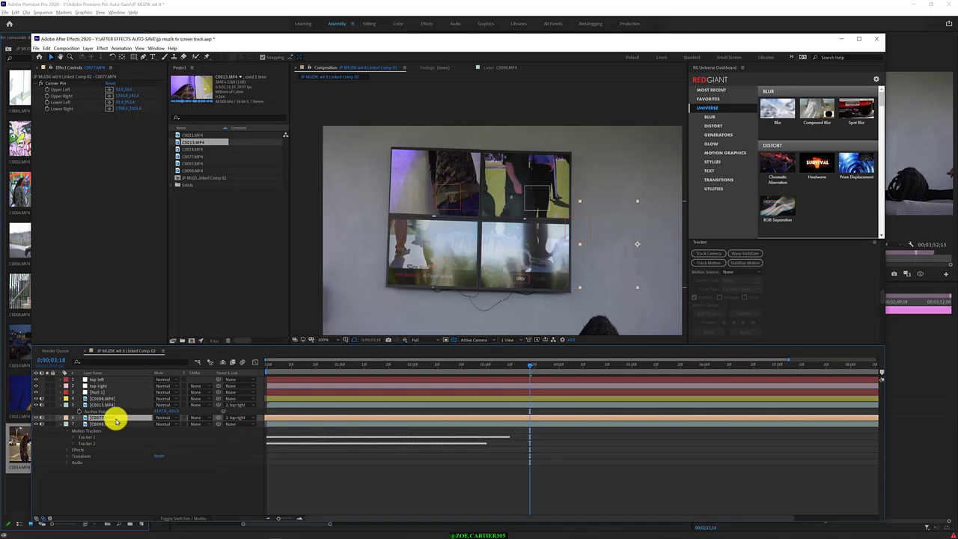
- Scrub C0077.MP4's Anchor Point and Rotation values so the clip fills the top-right quadrant
key(a)
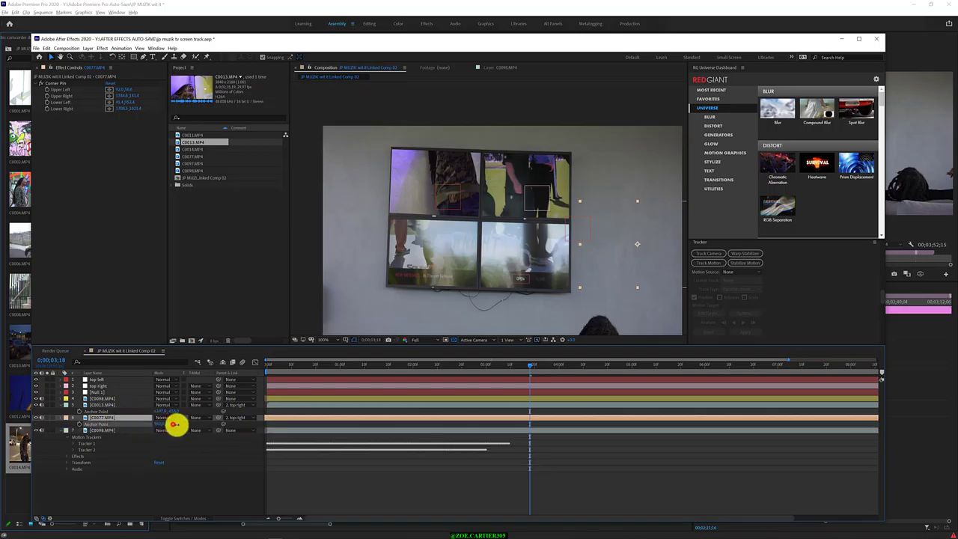
mouse_move(173, 424)
mouse_down()
mouse_move(217, 430)
mouse_move(162, 423)
mouse_up()
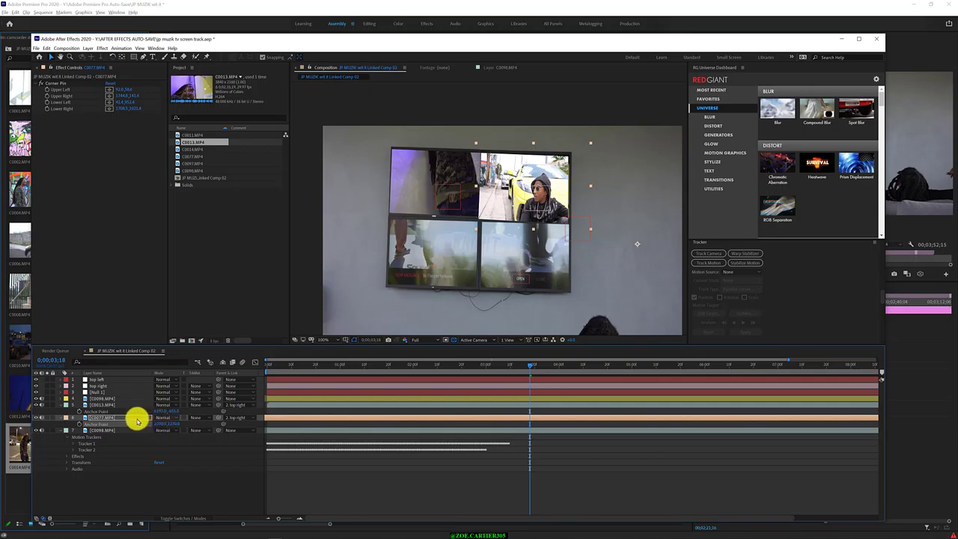
key(r)
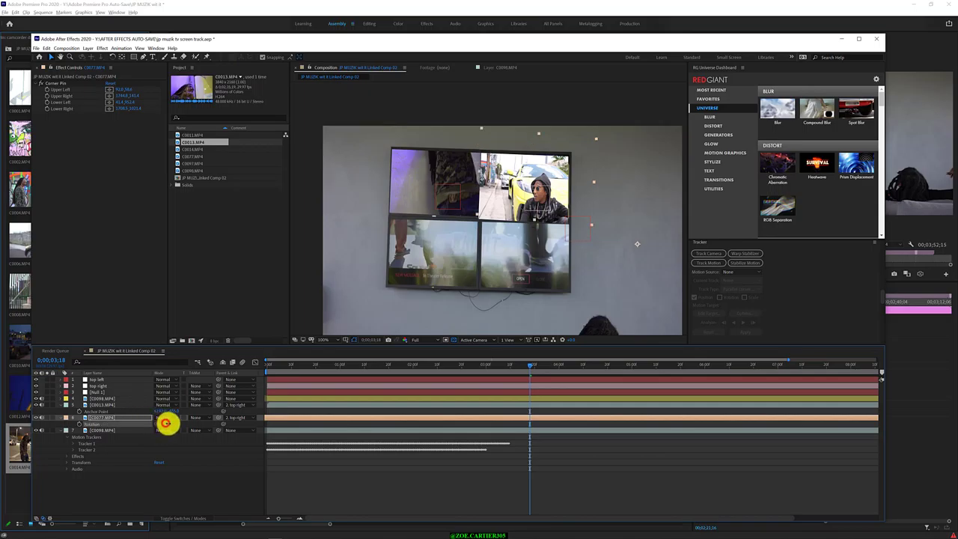
drag(165, 423, 166, 423)
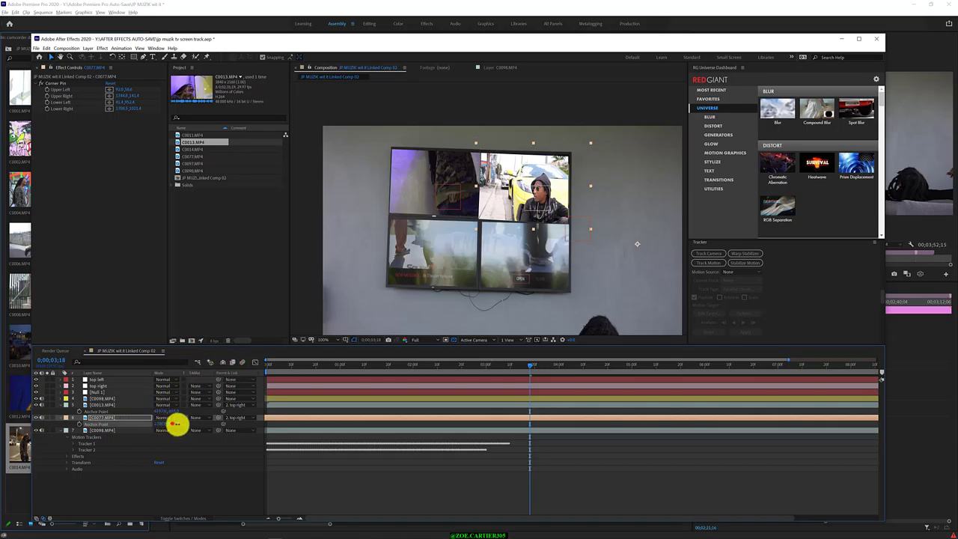
mouse_move(166, 423)
mouse_down()
mouse_move(200, 425)
mouse_move(75, 404)
mouse_move(128, 411)
mouse_up()
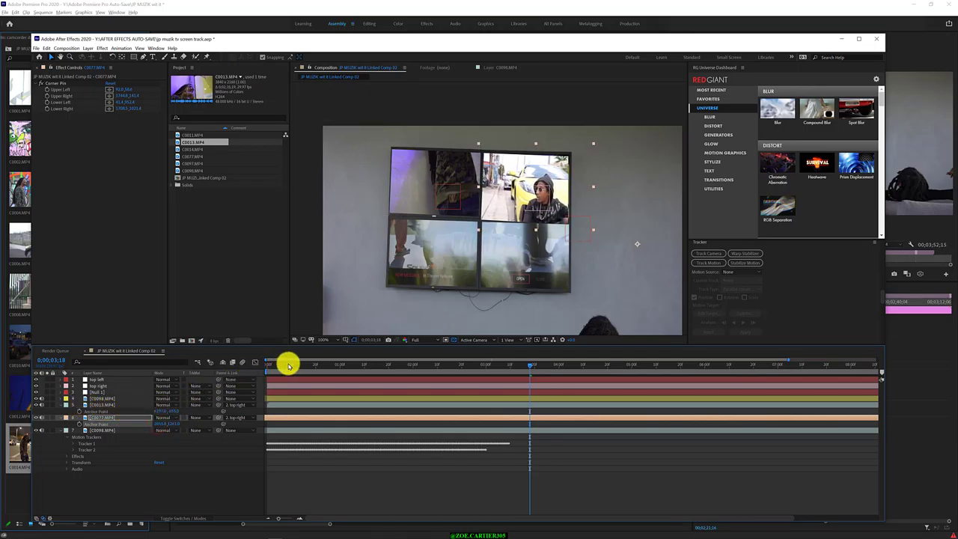
- Check the start and about two seconds in, nudging C0077.MP4's anchor point at each frame
mouse_move(267, 362)
mouse_down()
mouse_move(423, 374)
mouse_move(273, 387)
mouse_up()
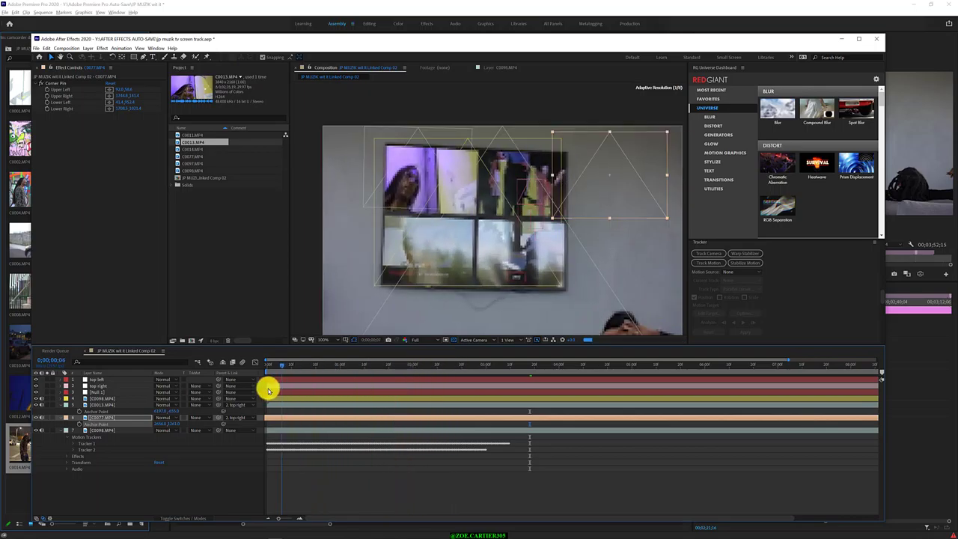
drag(161, 424, 154, 421)
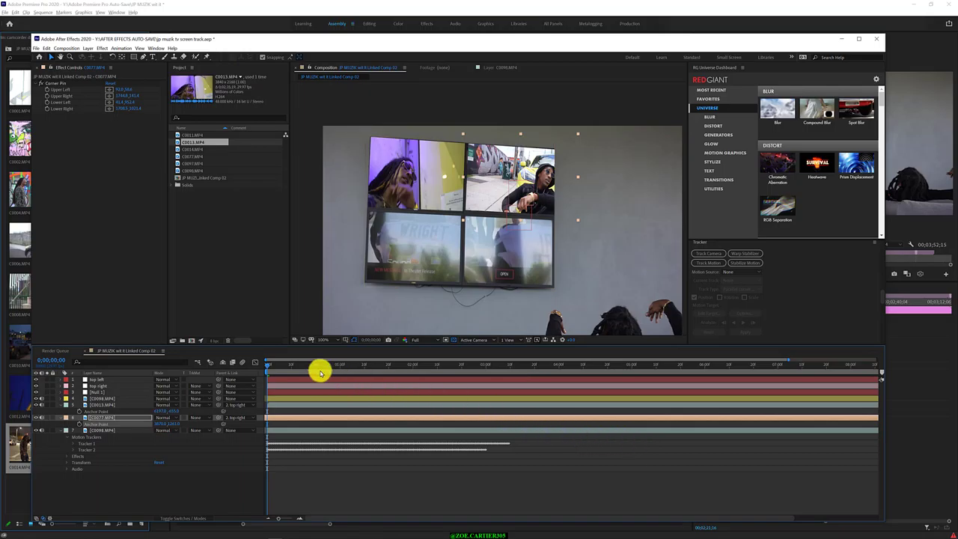
mouse_move(284, 367)
mouse_down()
mouse_move(429, 376)
mouse_move(488, 394)
mouse_move(369, 387)
mouse_move(412, 385)
mouse_move(471, 405)
mouse_up()
drag(172, 423, 245, 420)
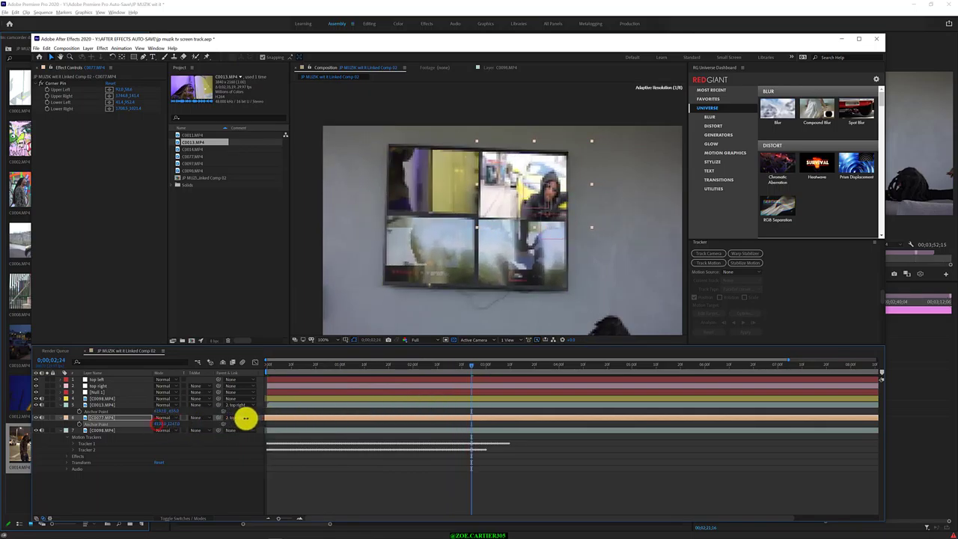
mouse_move(471, 365)
mouse_down()
mouse_move(271, 378)
mouse_move(389, 378)
mouse_up()
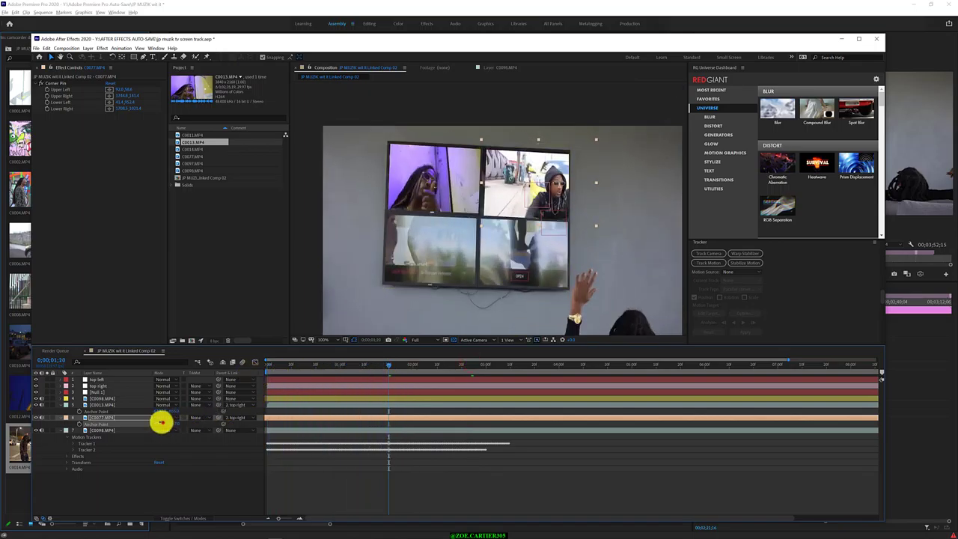
click(162, 422)
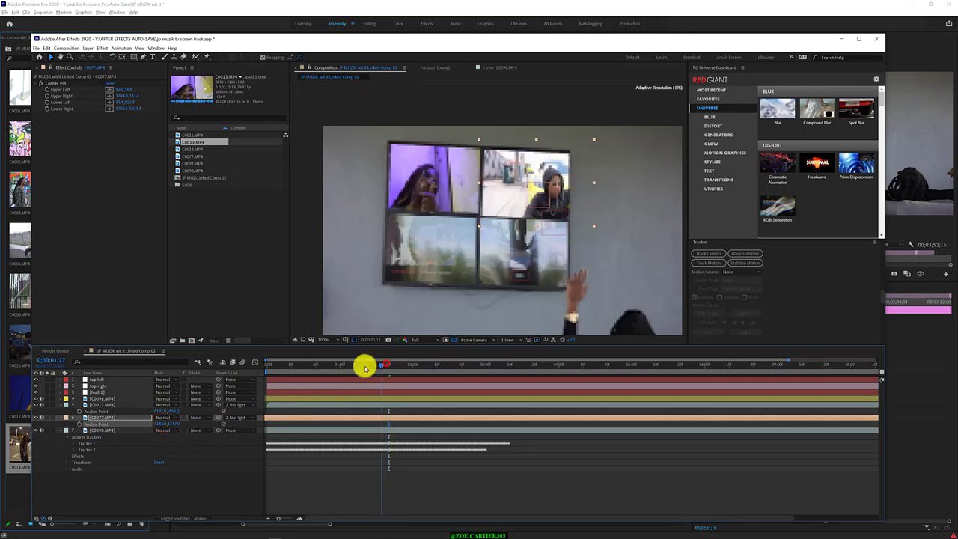
mouse_move(364, 364)
mouse_down()
mouse_move(300, 364)
mouse_move(482, 364)
mouse_move(466, 364)
mouse_up()
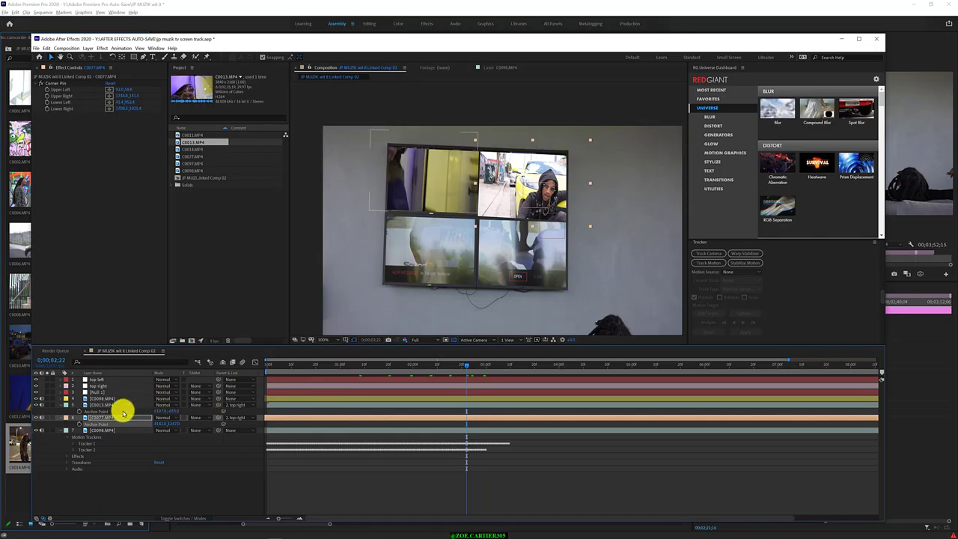
- Draw Mask 1 on C0077.MP4 along the quadrant divider and set it to Inverted
click(480, 153)
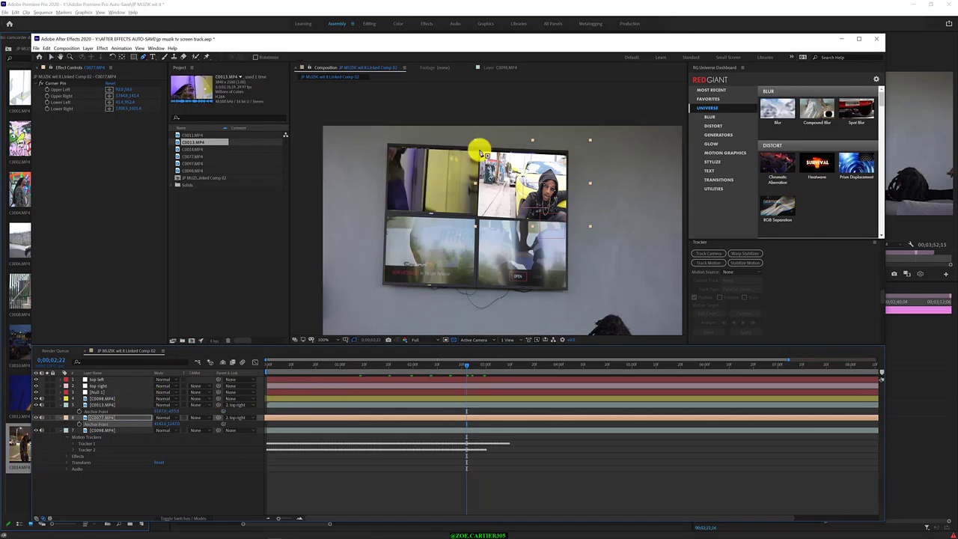
click(483, 149)
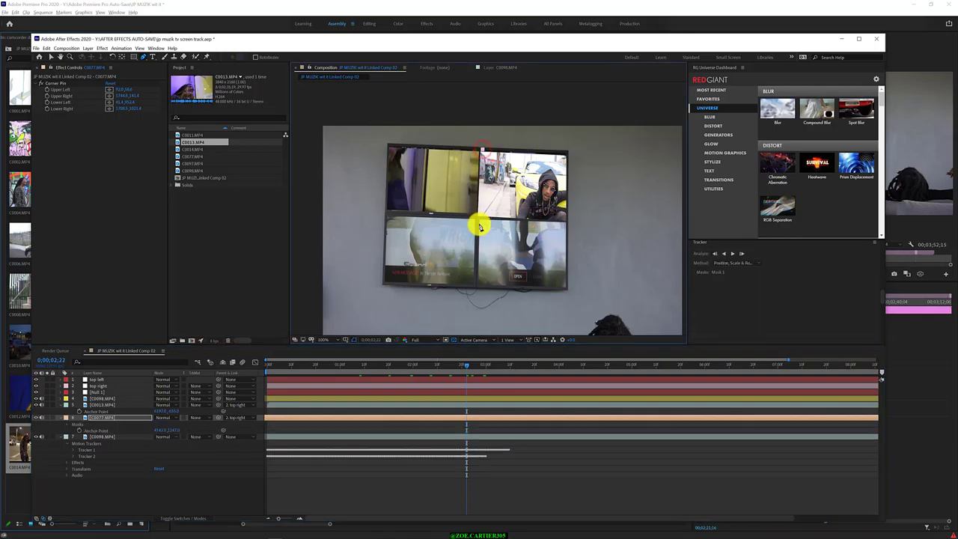
click(477, 152)
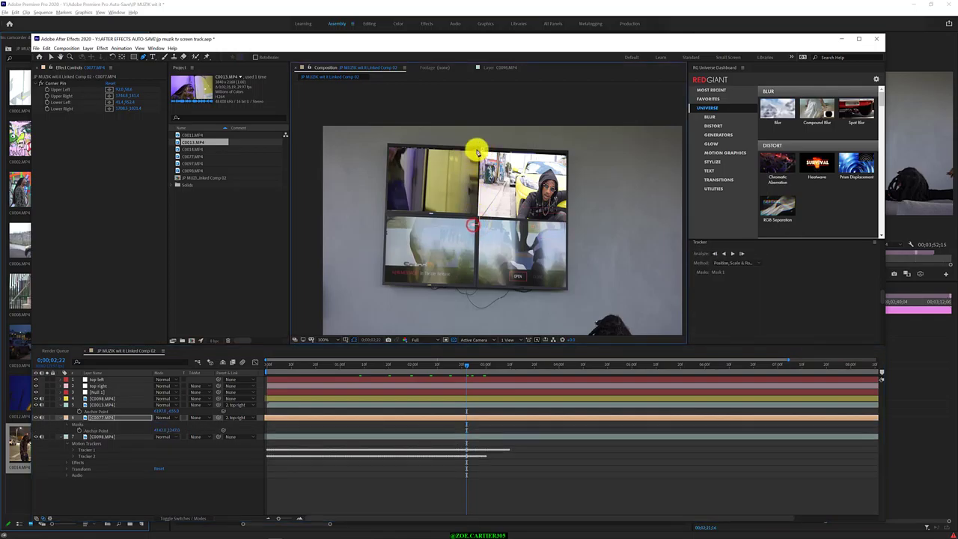
click(484, 152)
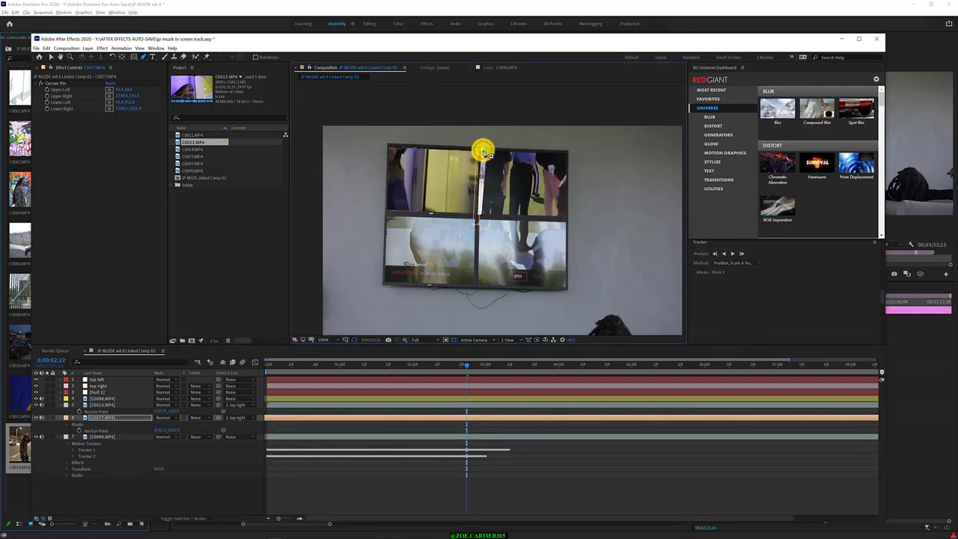
click(66, 426)
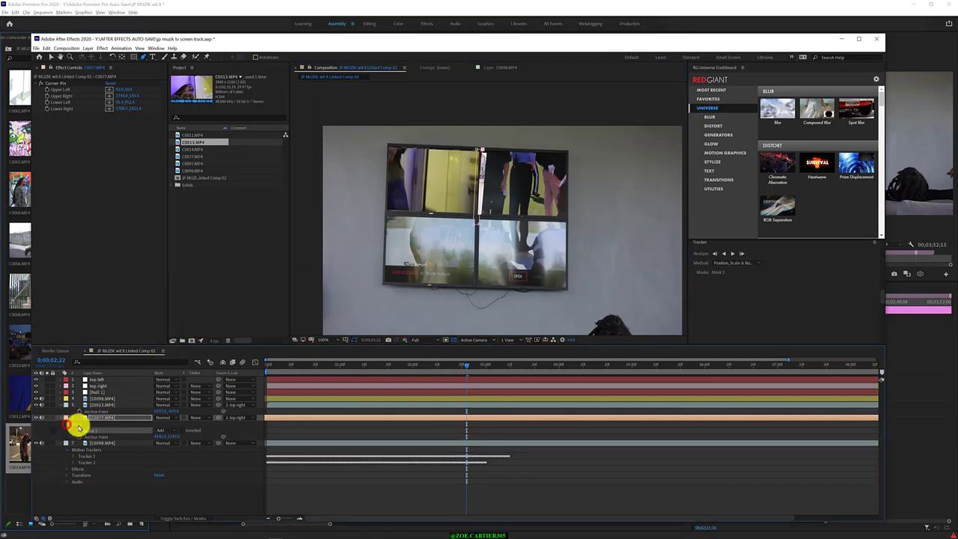
click(182, 431)
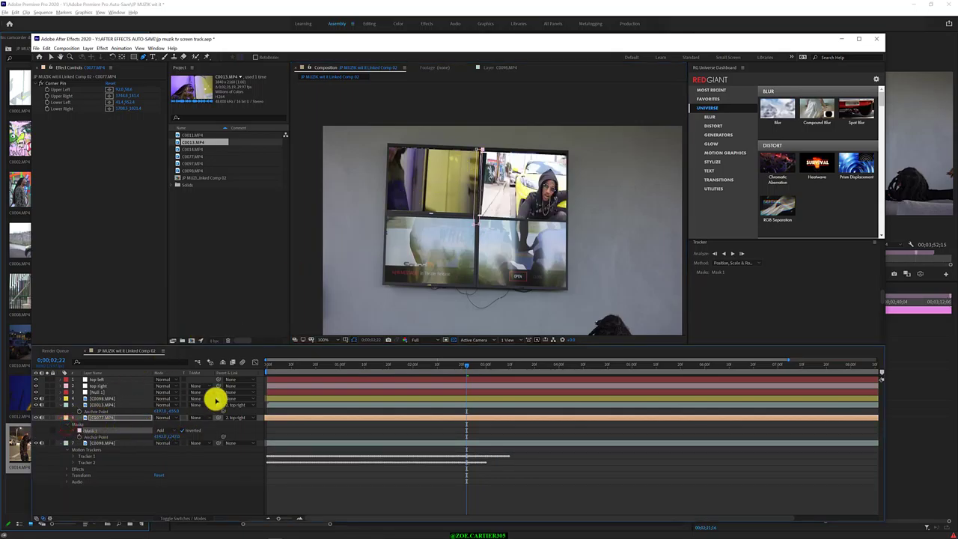
- Zoom in and drag the mask points onto the central divider and screen corner
click(482, 149)
drag(482, 150, 479, 151)
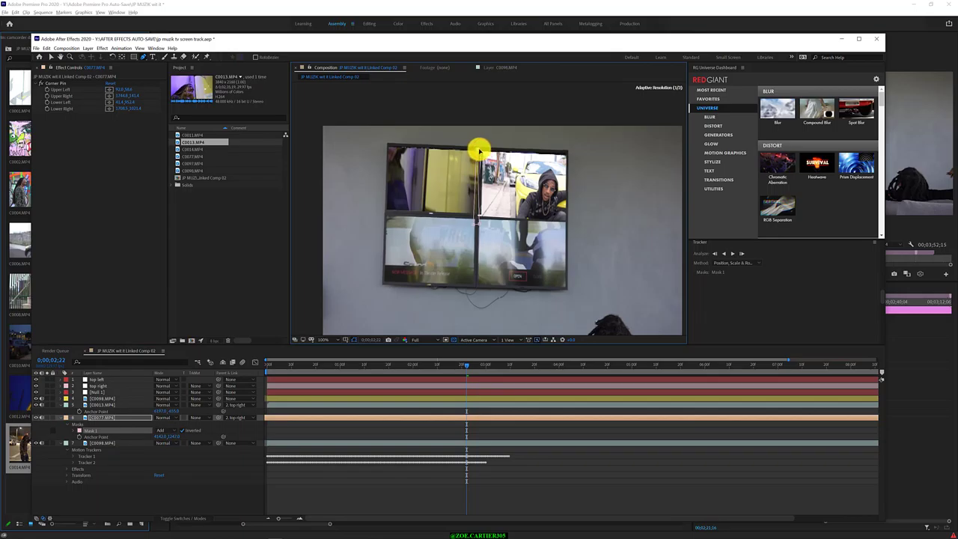
scroll(482, 217, up, 2)
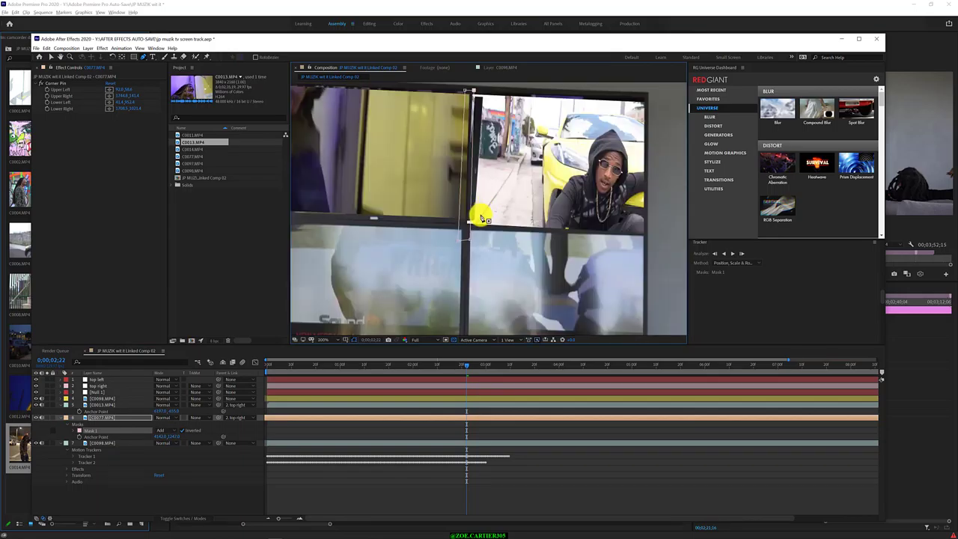
drag(467, 239, 463, 246)
drag(470, 99, 449, 89)
drag(449, 242, 446, 240)
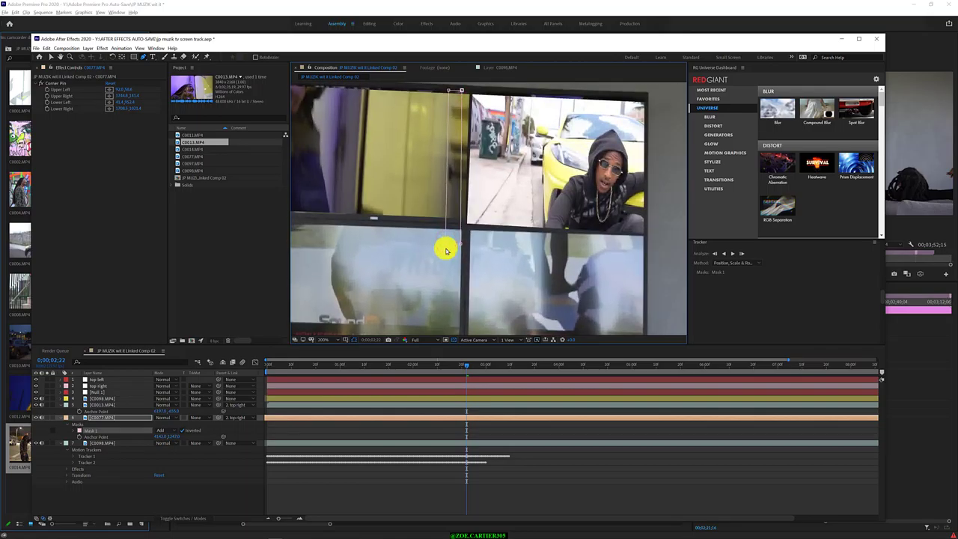
- At the first frame, move Mask 1's edge and top vertex right onto the screen seam
drag(464, 362, 220, 367)
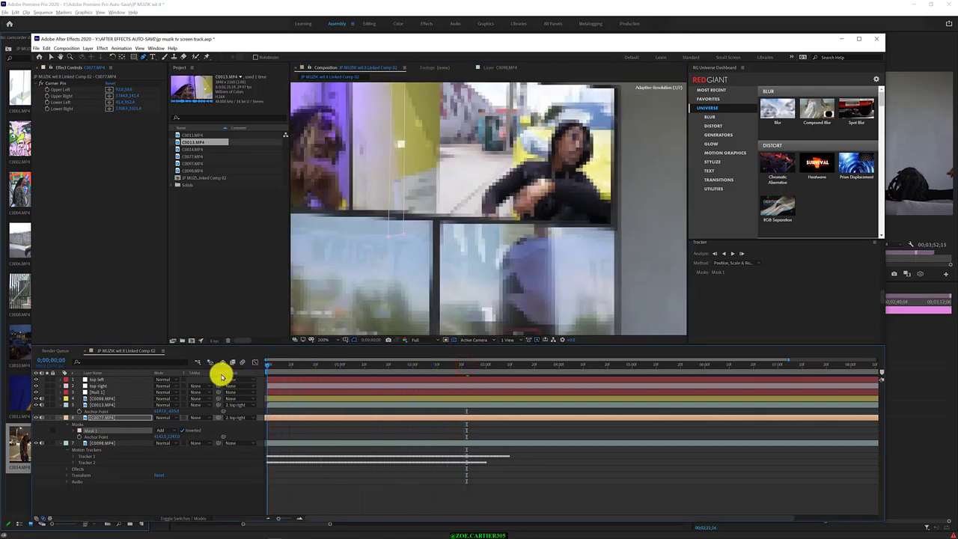
scroll(473, 218, up, 1)
scroll(473, 219, down, 3)
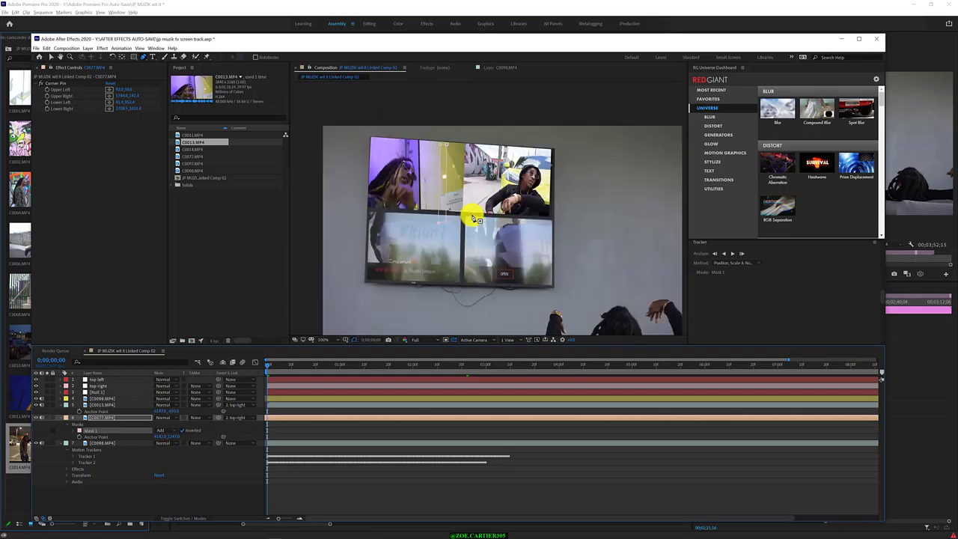
mouse_move(267, 364)
mouse_down()
mouse_move(308, 370)
mouse_move(249, 374)
mouse_up()
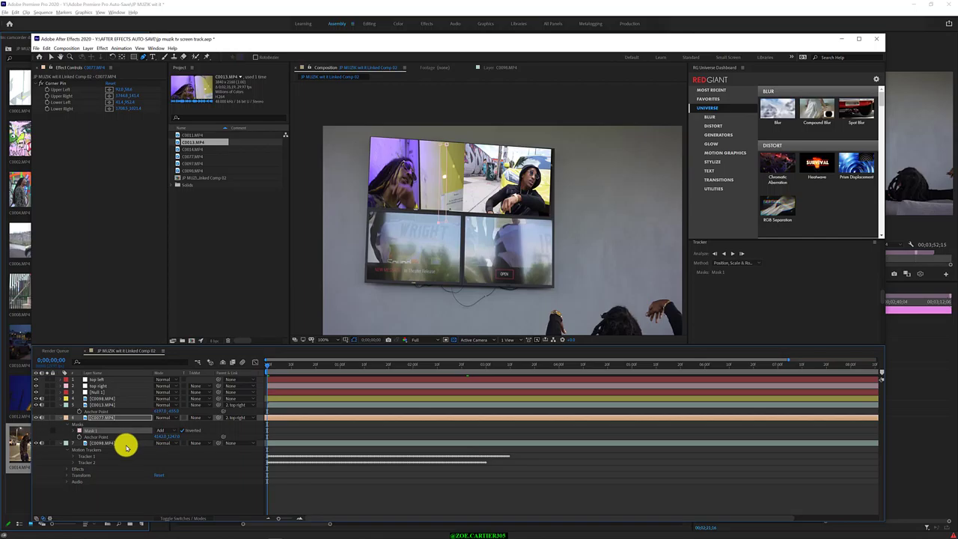
click(77, 438)
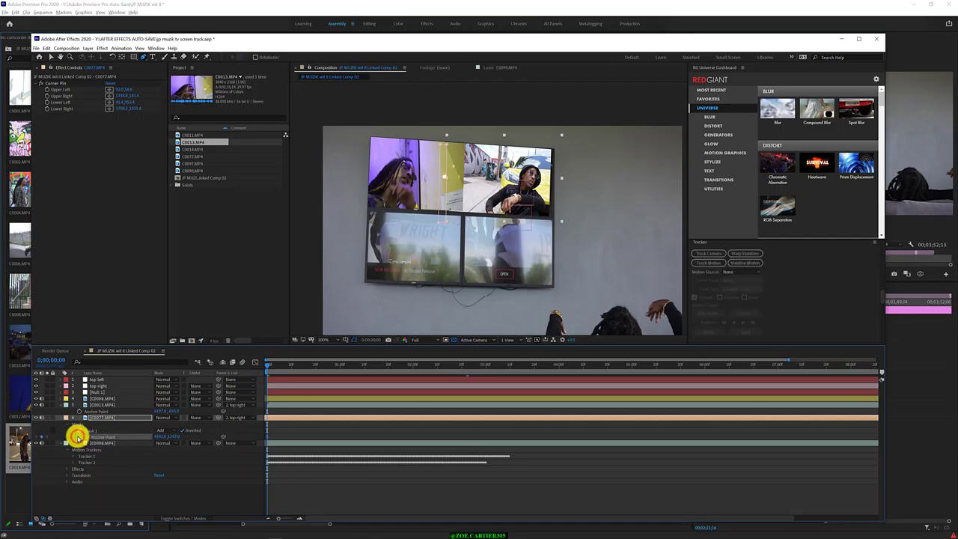
click(447, 223)
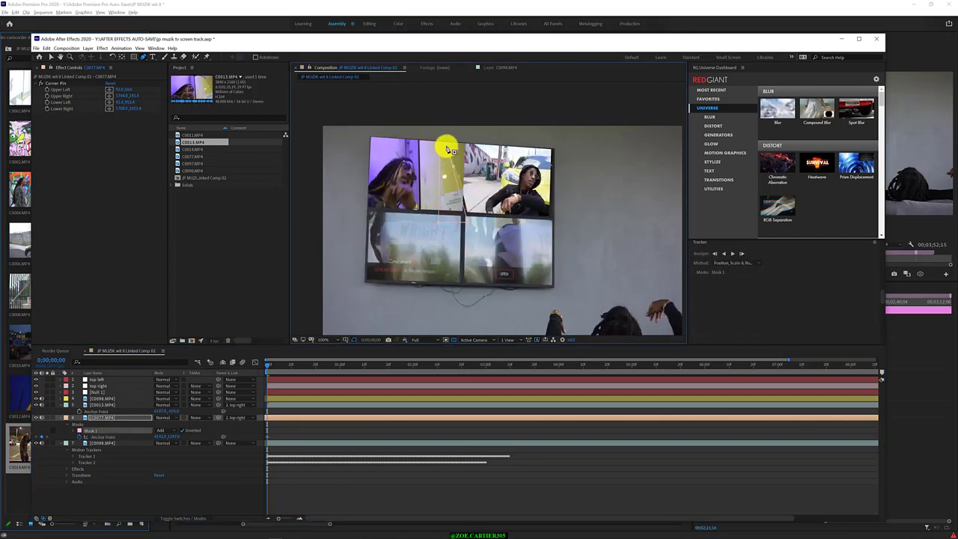
drag(447, 146, 467, 147)
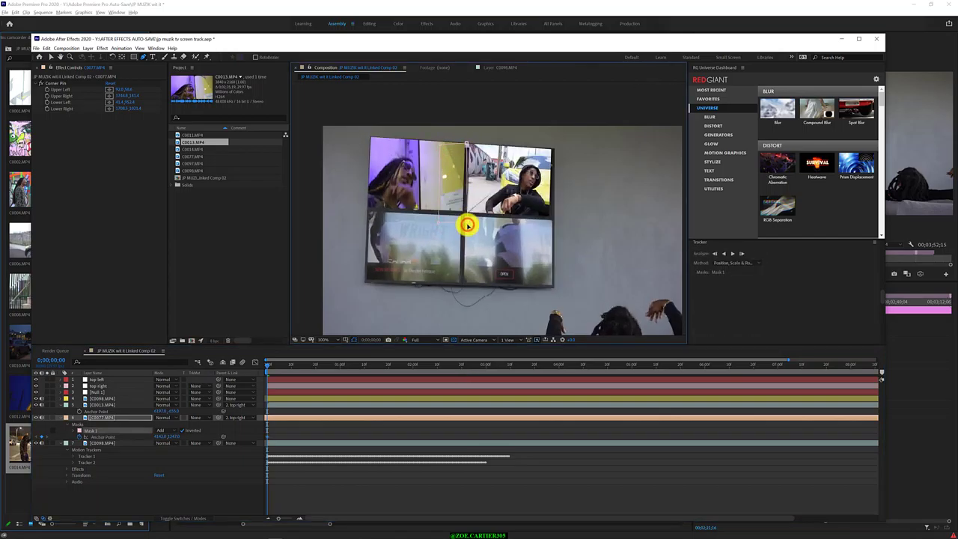
click(466, 142)
drag(469, 144, 464, 143)
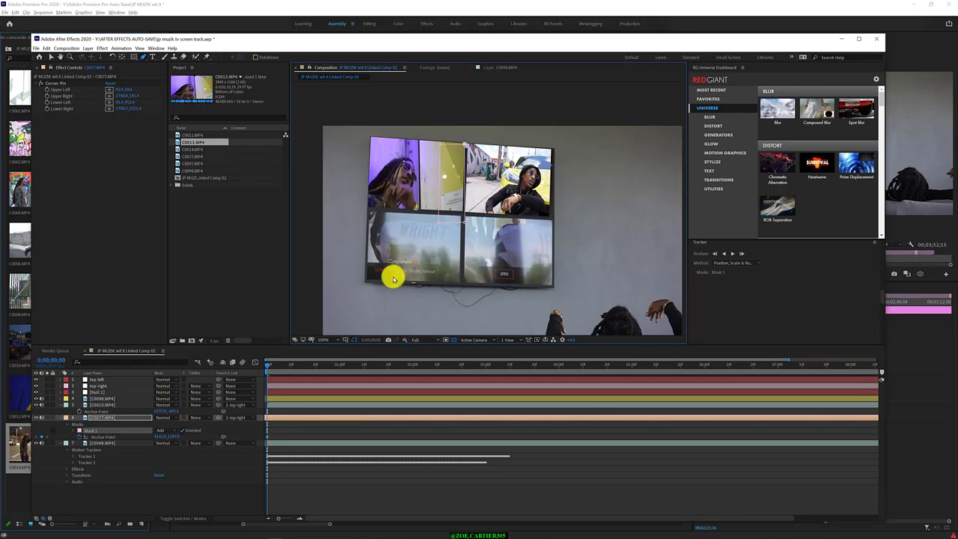
- At a later frame, realign the mask edge down the seam, then advance to frame 17
drag(267, 366, 282, 367)
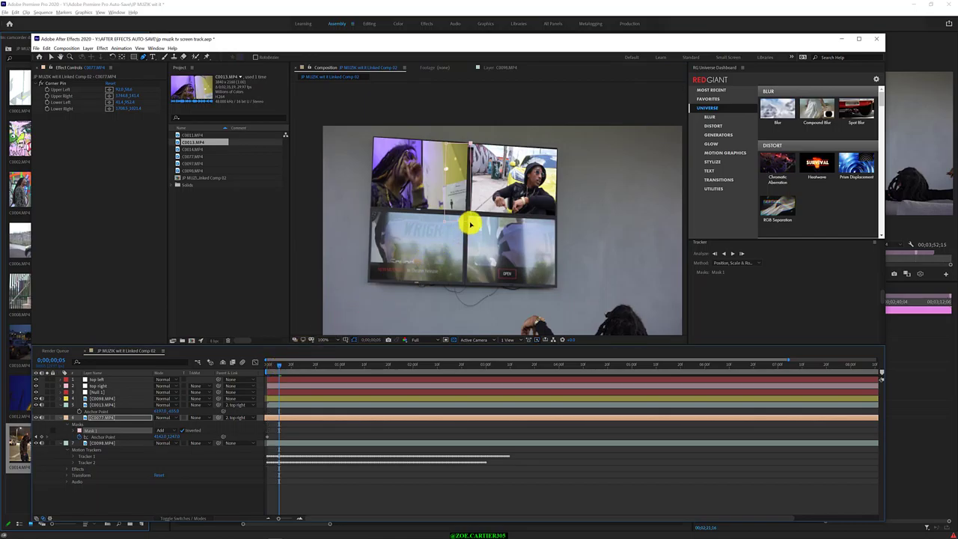
click(469, 222)
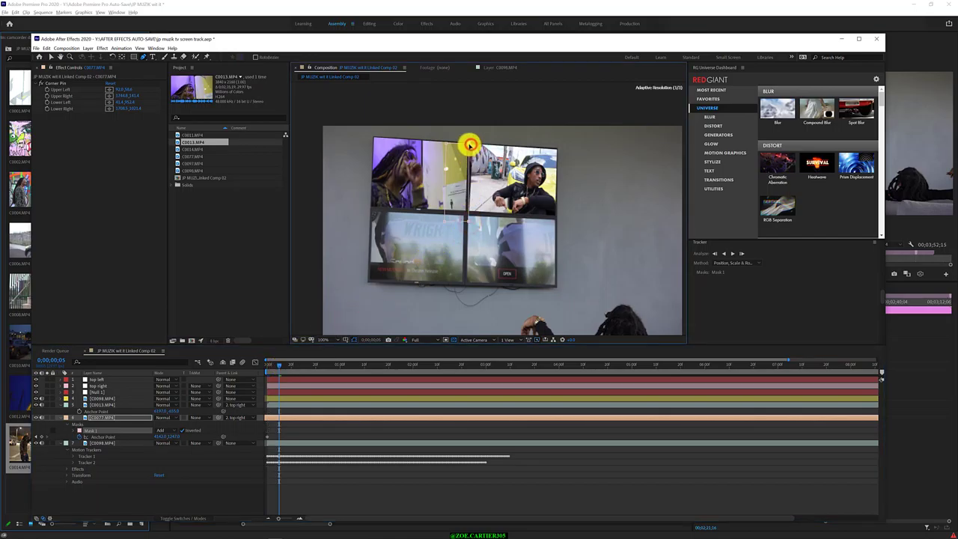
mouse_move(467, 146)
mouse_down()
mouse_move(468, 223)
mouse_move(466, 142)
mouse_up()
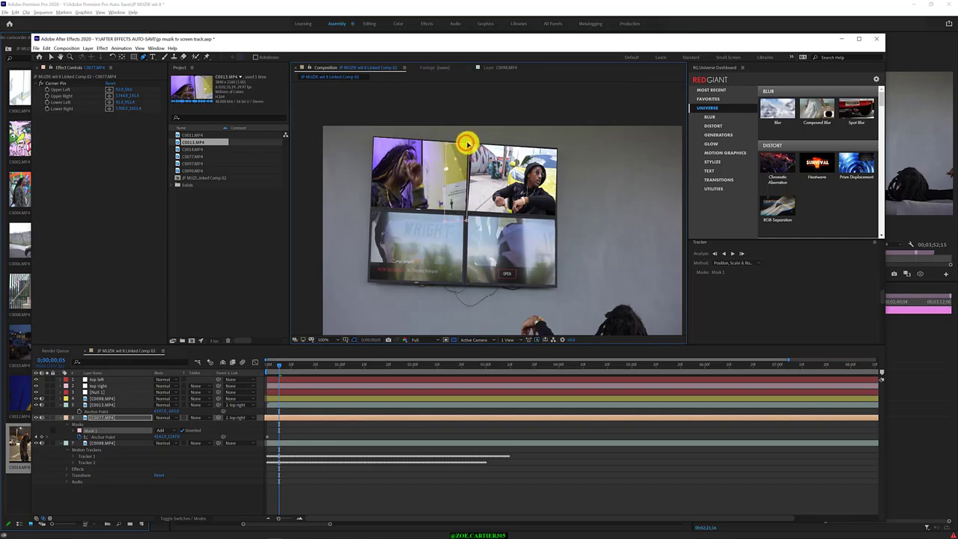
click(280, 367)
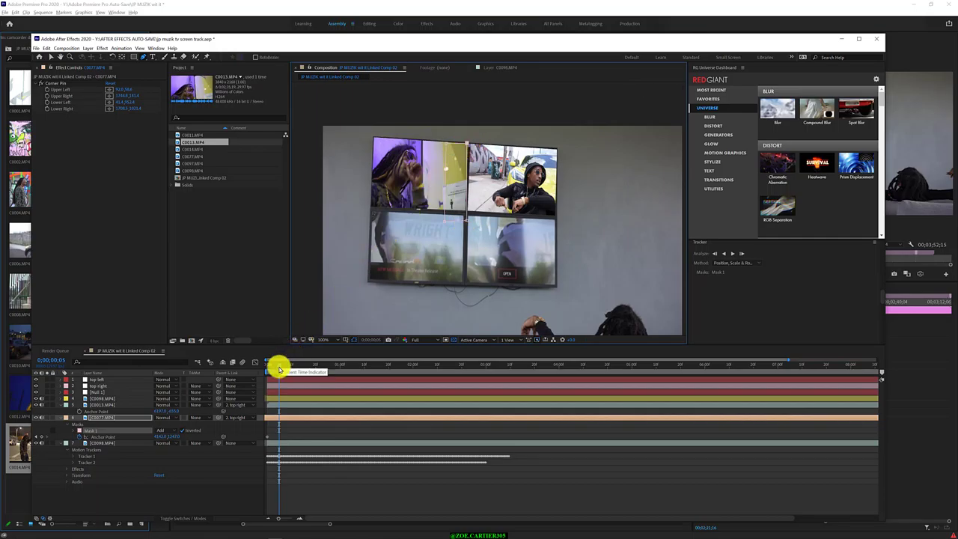
mouse_move(279, 368)
mouse_down()
mouse_move(307, 365)
mouse_move(262, 365)
mouse_up()
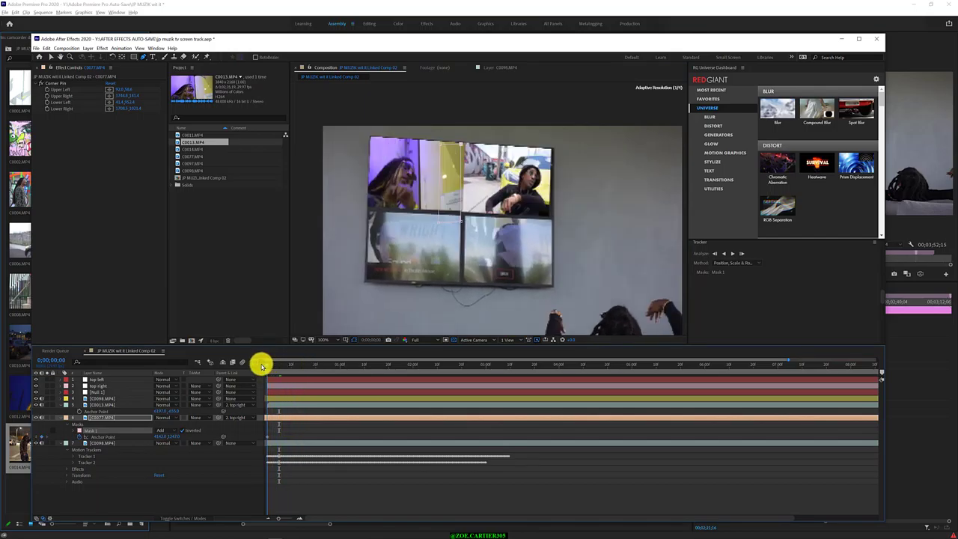
- Turn on keyframing for Mask 1's Mask Path and Mask Expansion
click(71, 430)
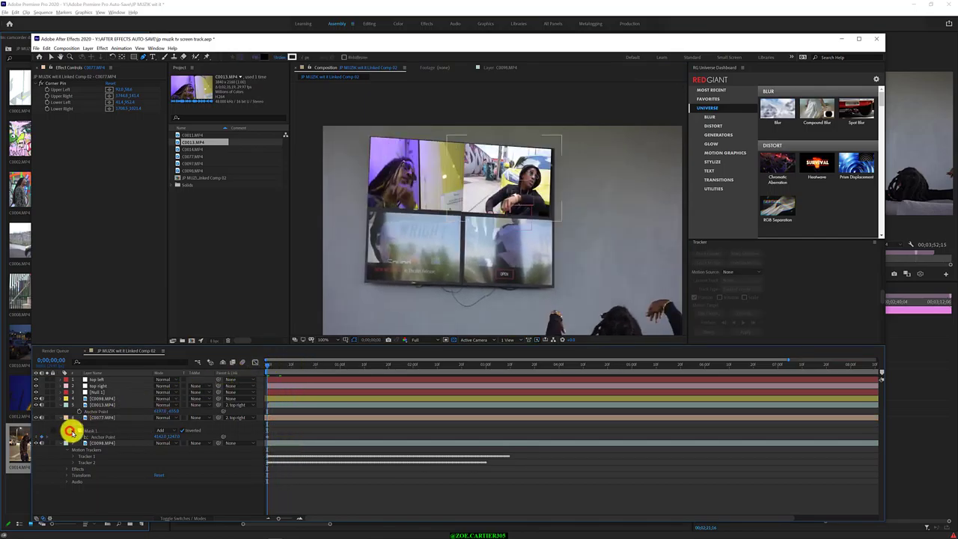
click(80, 431)
click(86, 438)
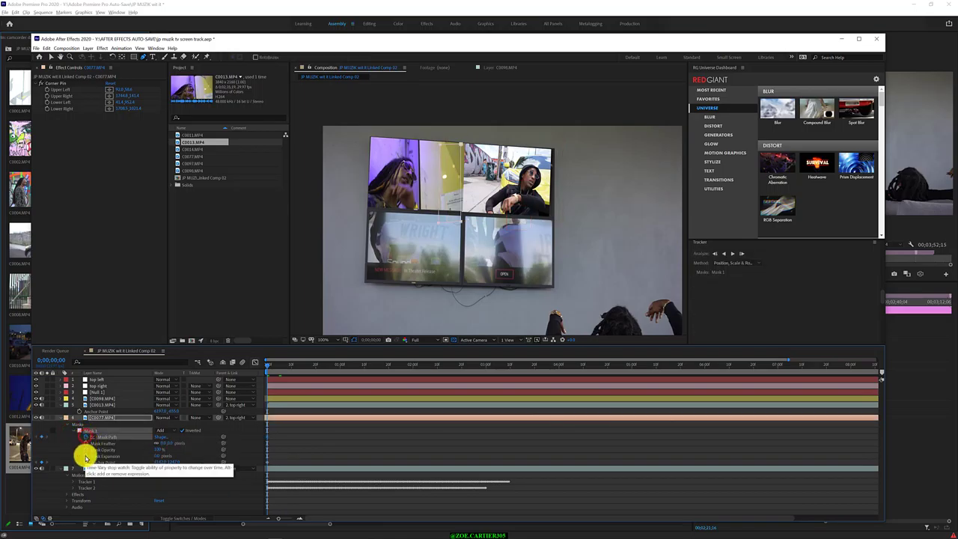
click(85, 456)
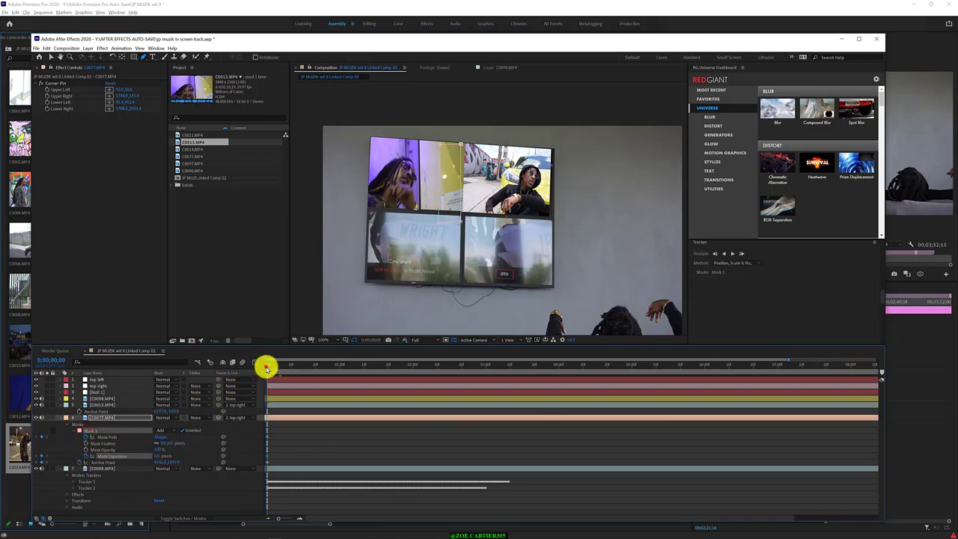
- Five frames later, reposition the mask's top, middle and bottom vertices along the seam
mouse_move(266, 364)
mouse_down()
mouse_move(280, 368)
mouse_move(248, 367)
mouse_up()
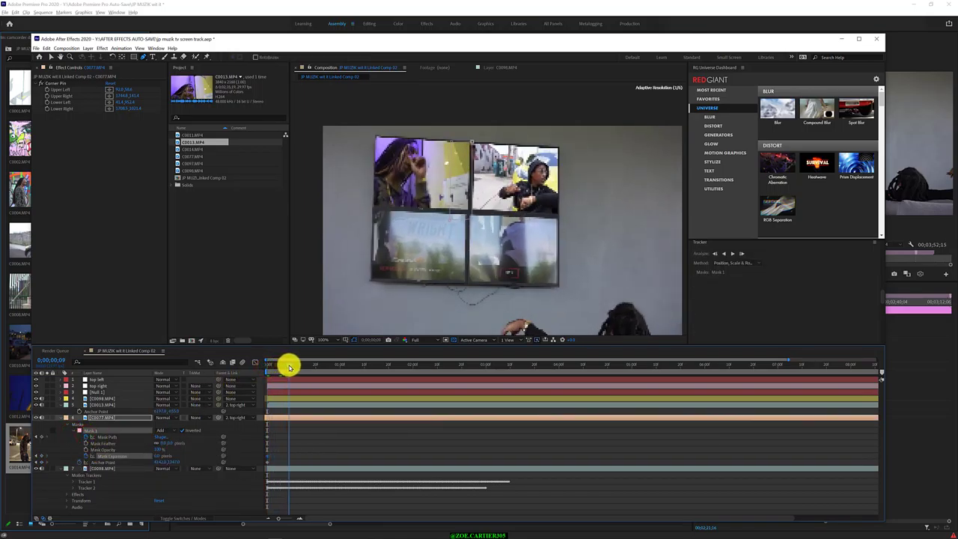
click(459, 145)
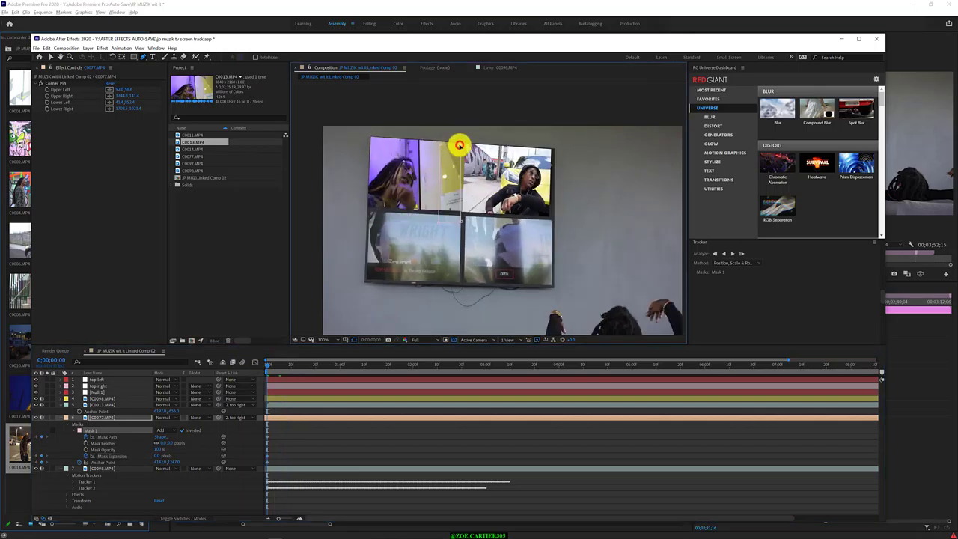
drag(459, 145, 467, 121)
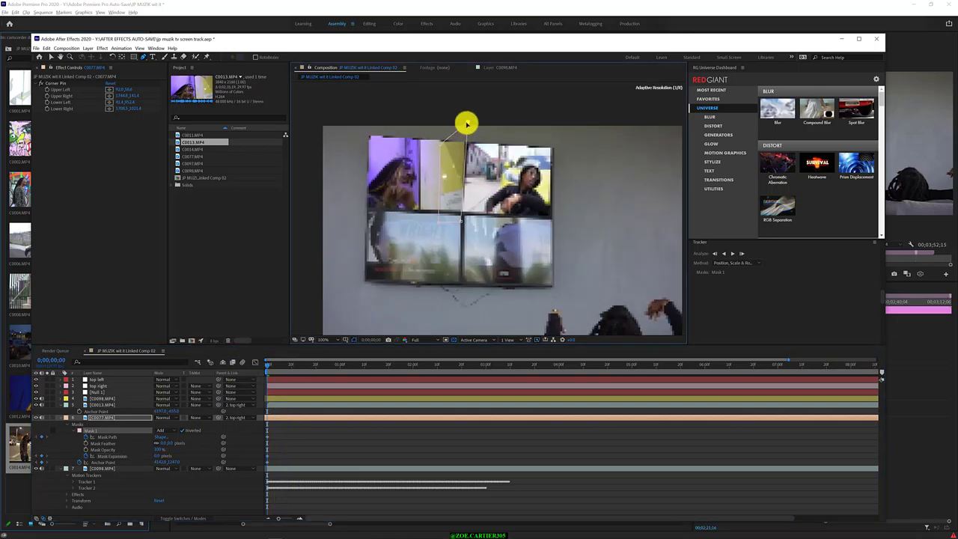
drag(461, 221, 458, 308)
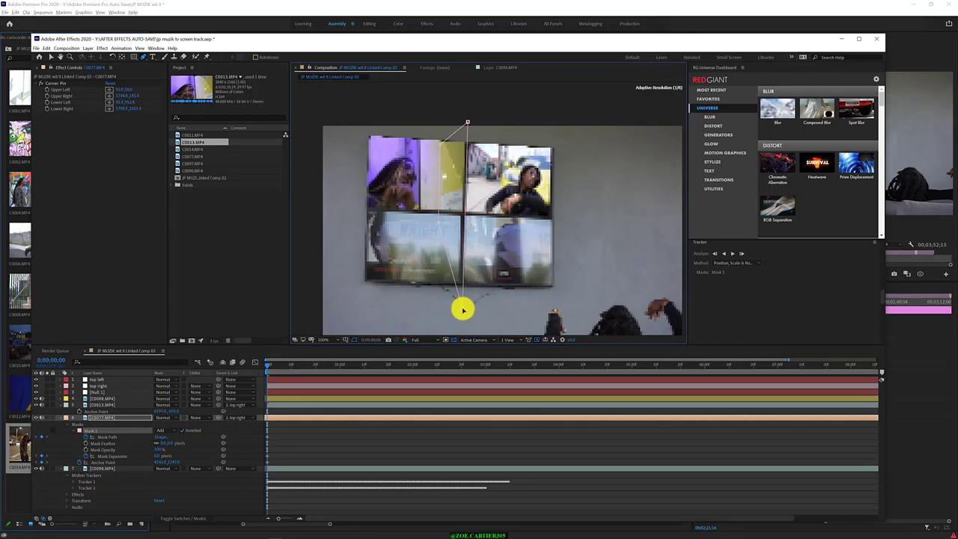
mouse_move(438, 222)
mouse_down()
mouse_move(586, 305)
mouse_move(432, 310)
mouse_up()
click(440, 144)
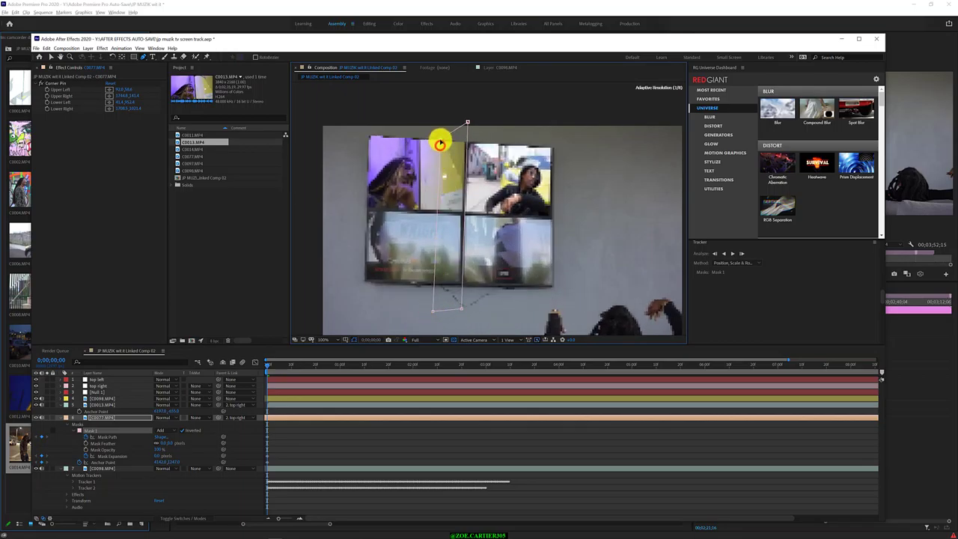
mouse_move(440, 143)
mouse_down()
mouse_move(436, 124)
mouse_move(579, 140)
mouse_move(462, 127)
mouse_up()
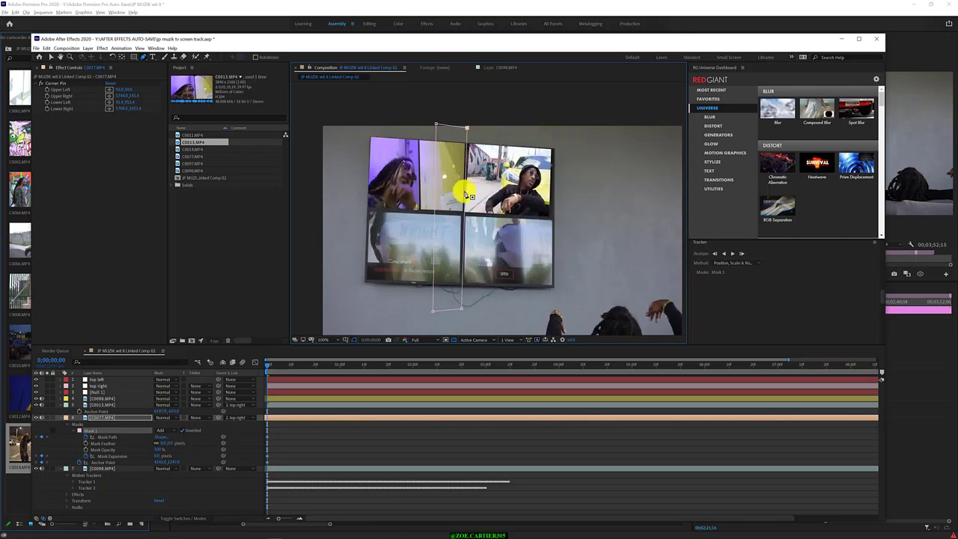
drag(468, 132, 467, 119)
click(462, 308)
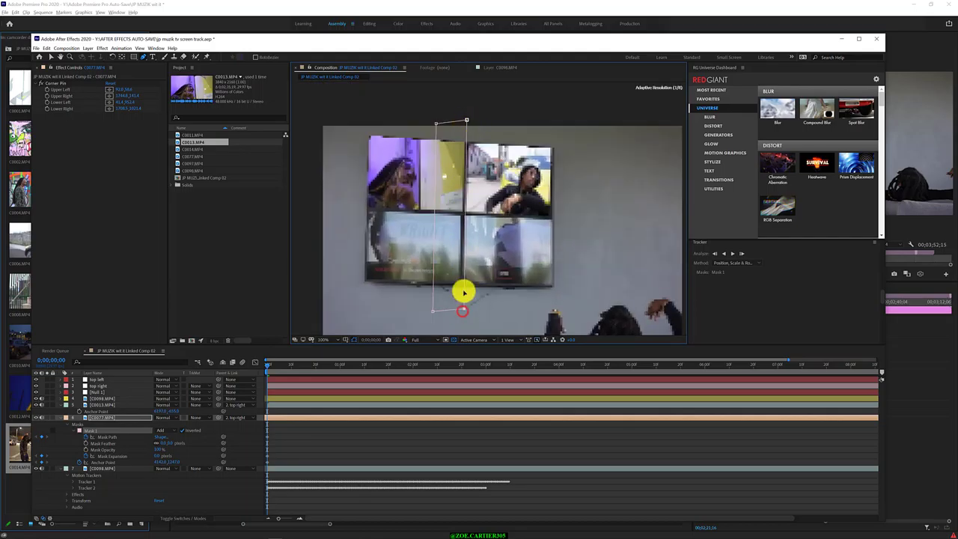
scroll(462, 196, up, 10)
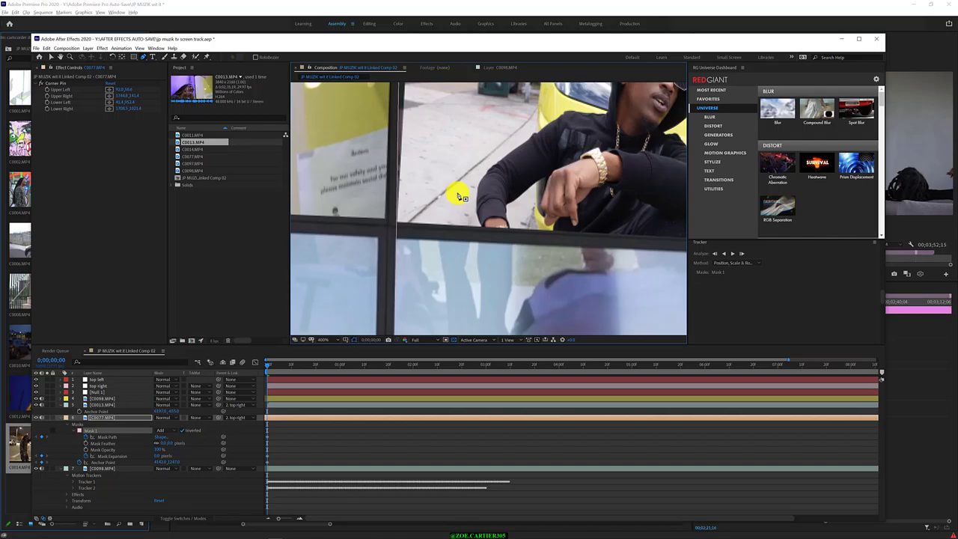
- Fit the corner-pin points to the TV screen edges and make the Timeline panel taller
mouse_move(424, 201)
mouse_down()
mouse_move(438, 368)
mouse_move(427, 453)
mouse_up()
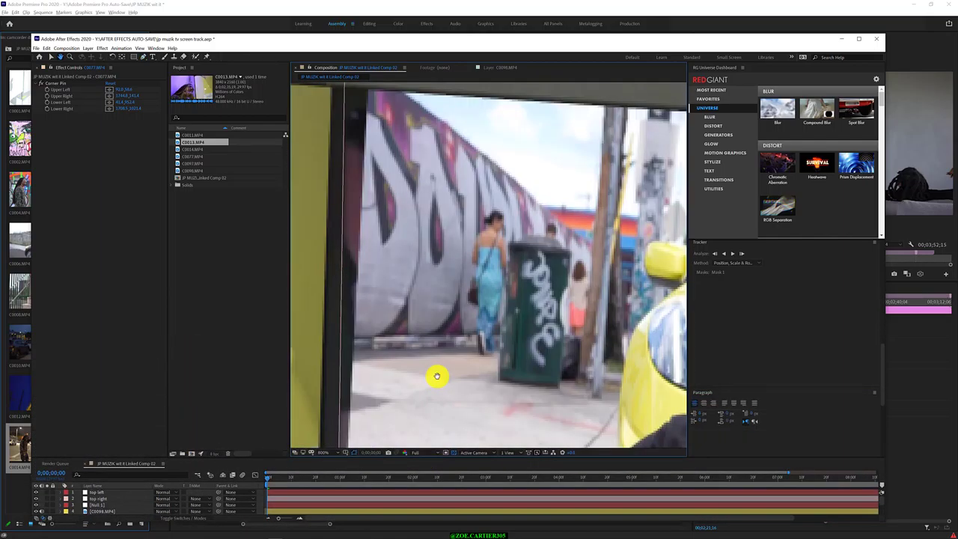
scroll(437, 375, down, 3)
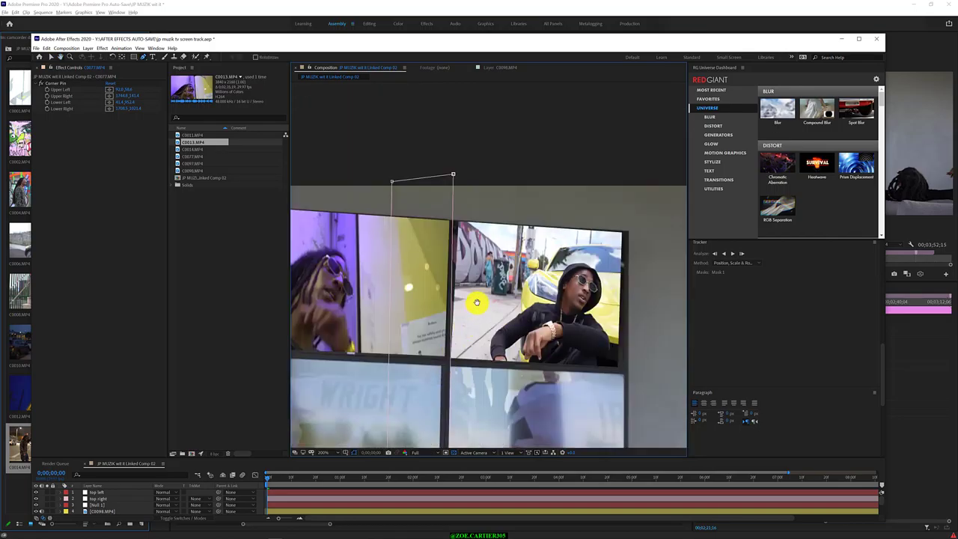
drag(476, 301, 467, 210)
scroll(464, 215, down, 2)
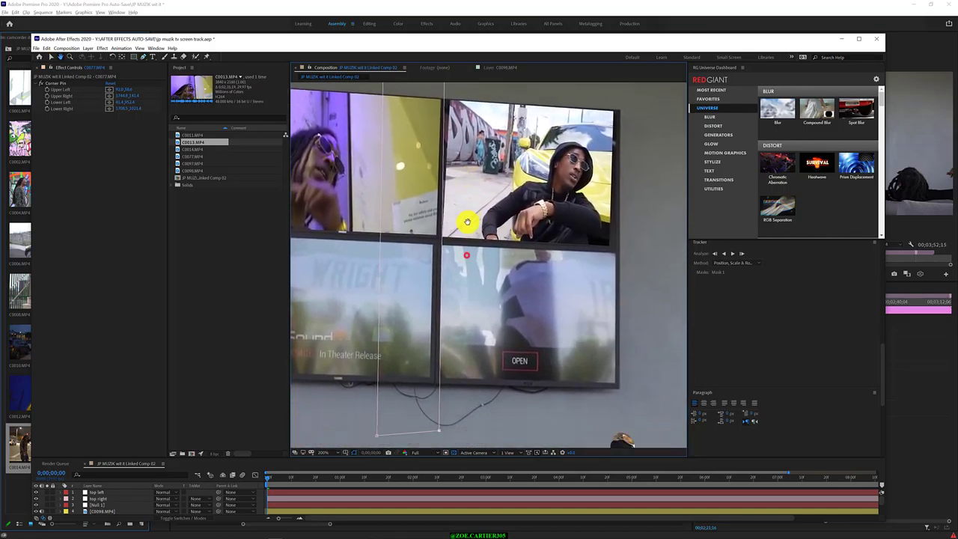
scroll(445, 349, down, 2)
drag(437, 381, 440, 320)
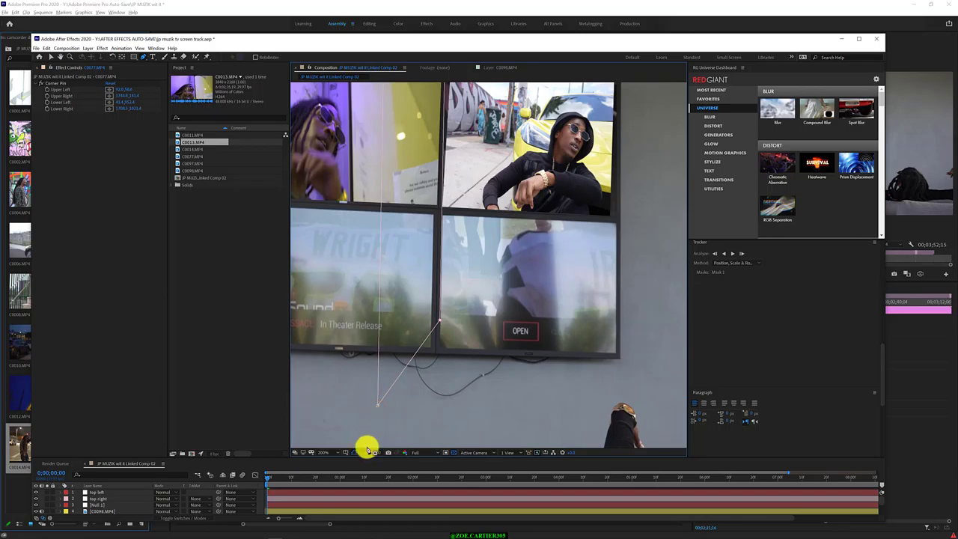
drag(378, 406, 383, 325)
scroll(460, 427, up, 3)
scroll(459, 428, down, 1)
drag(443, 105, 440, 106)
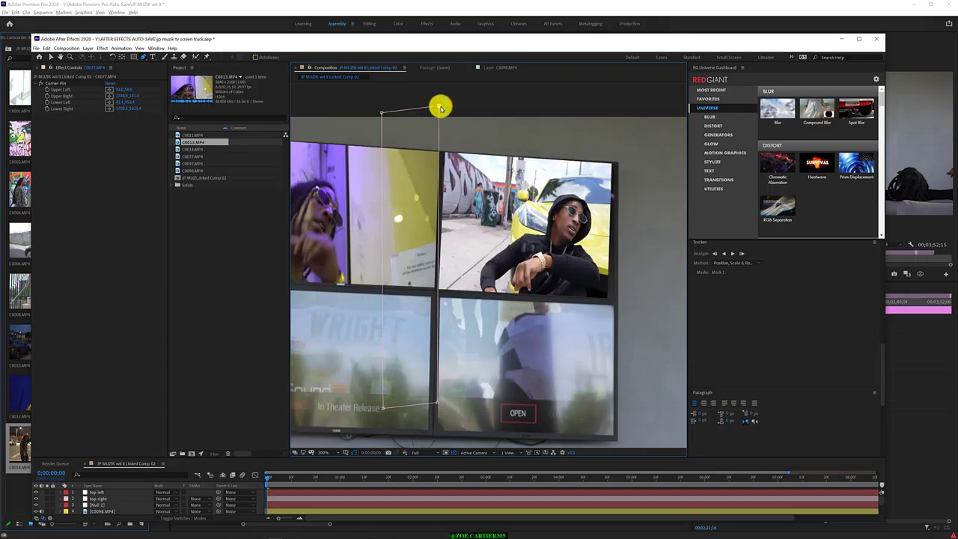
drag(262, 457, 262, 408)
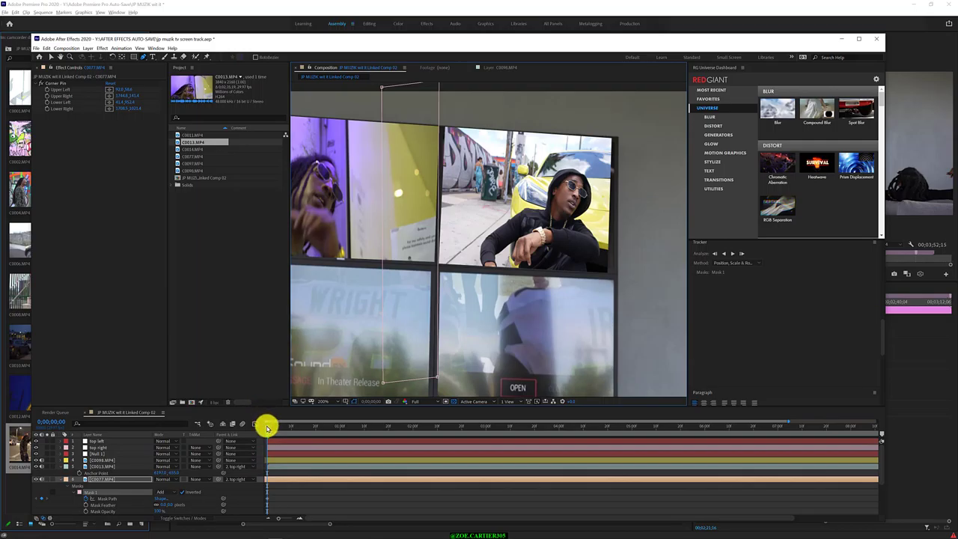
- Four frames ahead, straighten the mask's right edge by moving its top and bottom vertices onto the seam
drag(267, 428, 278, 430)
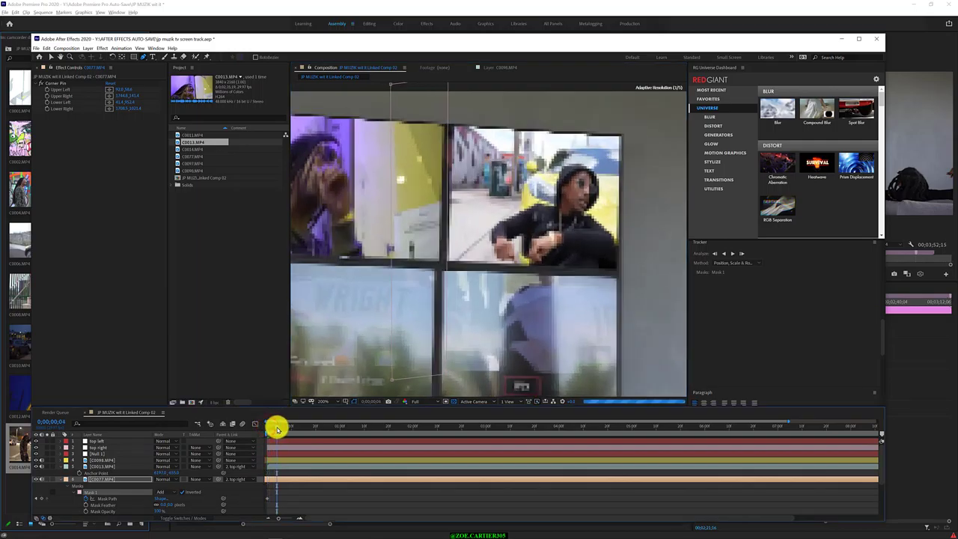
drag(447, 378, 442, 378)
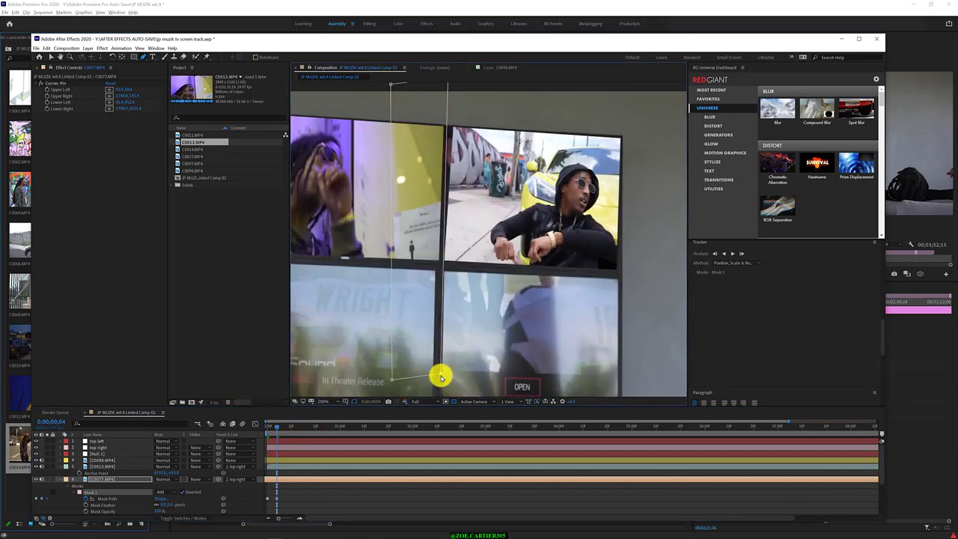
scroll(468, 143, up, 2)
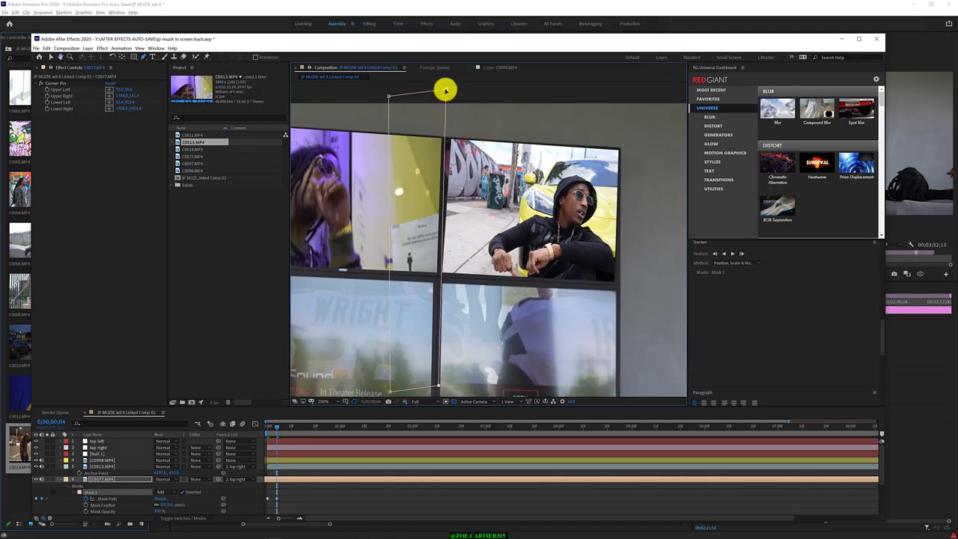
drag(444, 90, 439, 89)
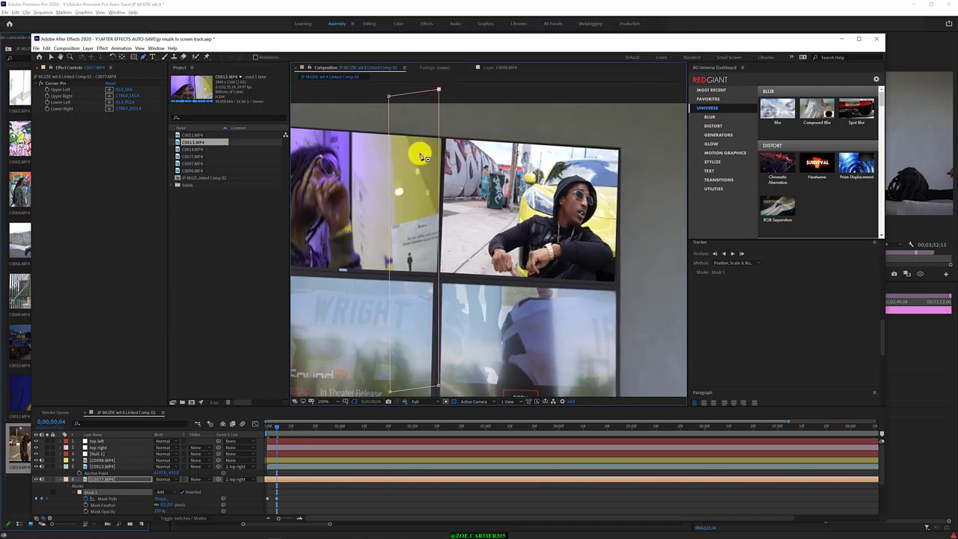
key(Page_Down)
key(Page_Down)
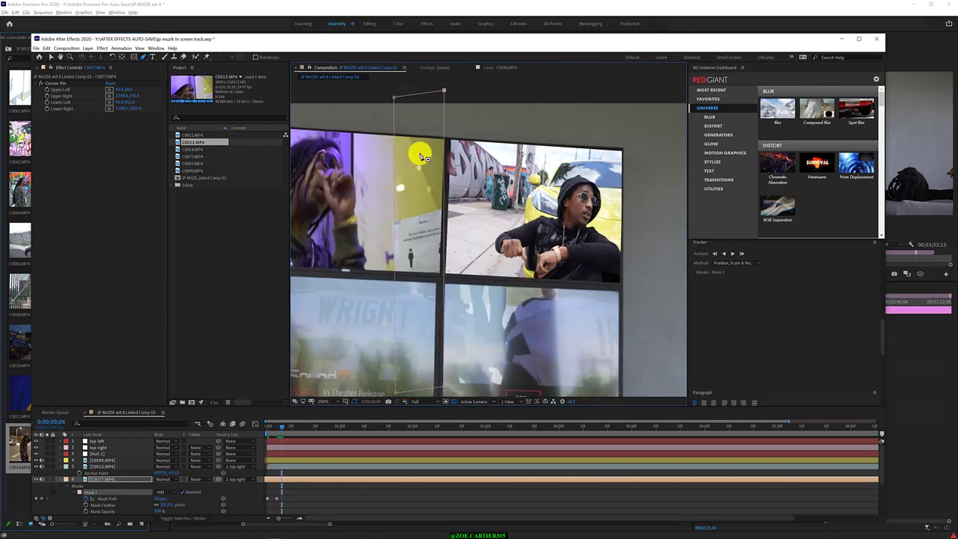
key(Page_Down)
key(Page_Down)
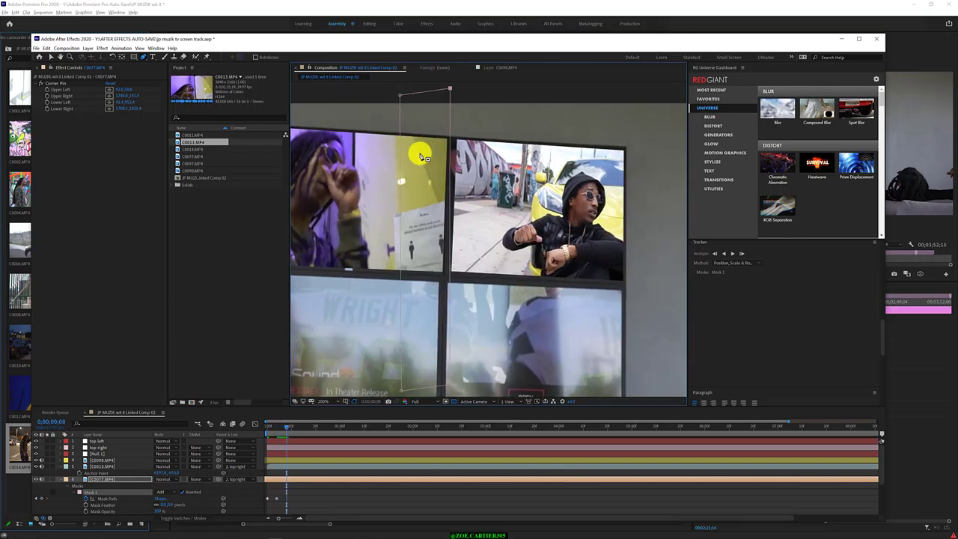
drag(451, 90, 442, 88)
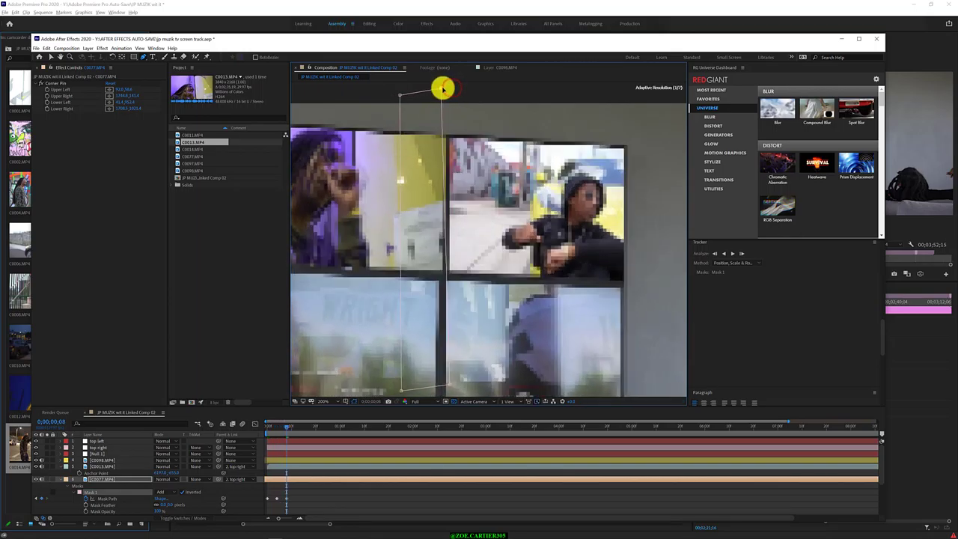
- Step forward a few frames at a time, keyframing the mask corners on the divider through about 0;00;01;06
key(Page_Down)
key(Page_Down)
key(Page_Down)
key(Page_Down)
key(Page_Down)
drag(449, 89, 455, 93)
key(Page_Down)
key(Page_Down)
key(Page_Down)
key(Page_Down)
key(Page_Down)
key(Page_Down)
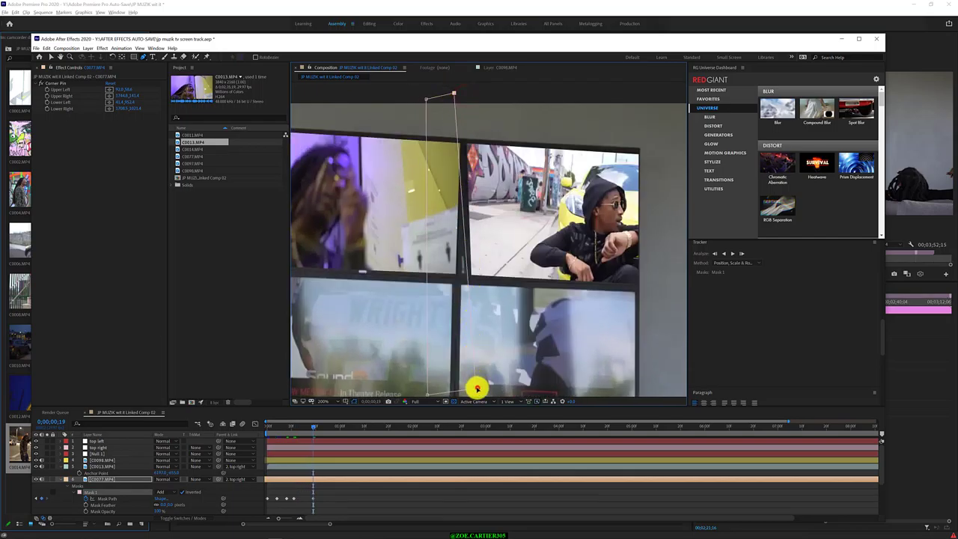
drag(477, 388, 464, 390)
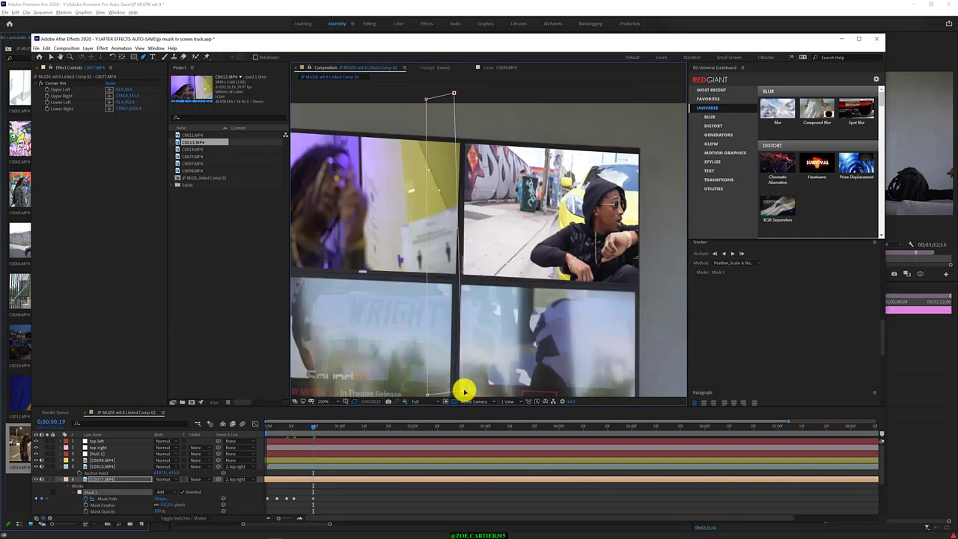
key(Page_Down)
key(Page_Down)
key(Page_Down)
key(Page_Down)
key(Page_Down)
key(Page_Down)
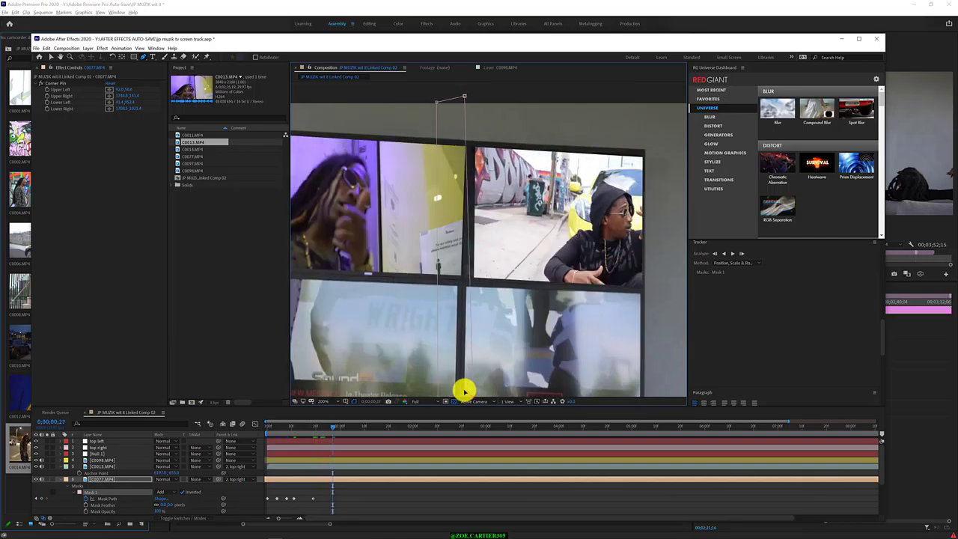
drag(509, 367, 496, 358)
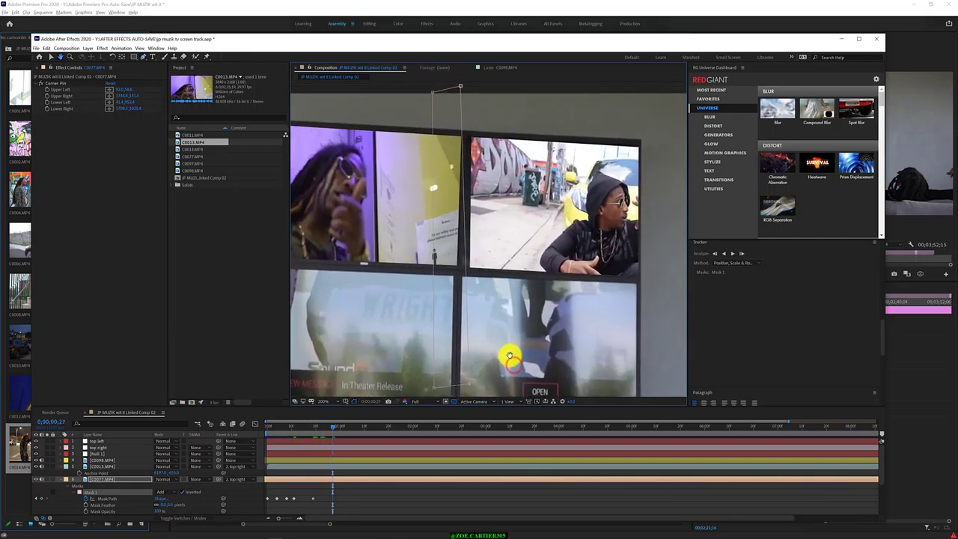
drag(460, 386, 452, 382)
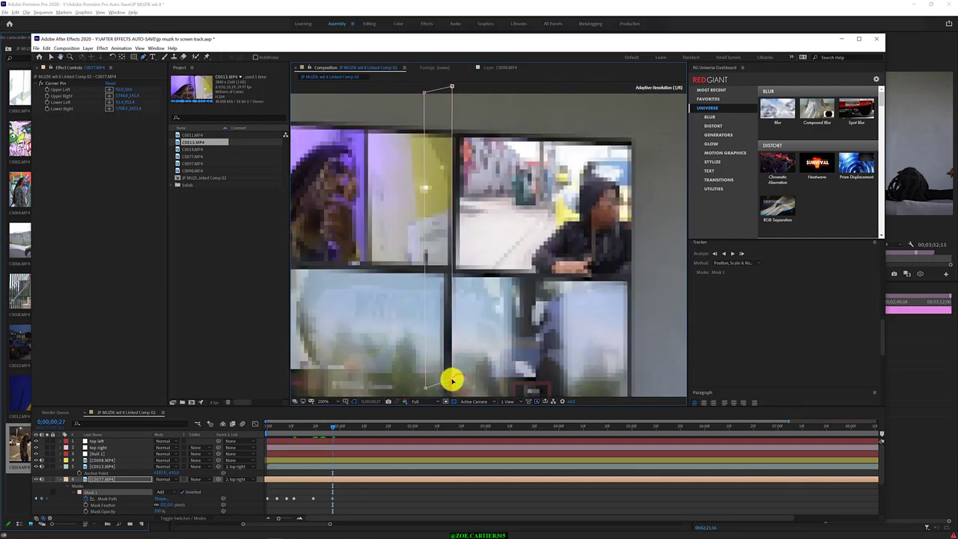
drag(451, 87, 447, 87)
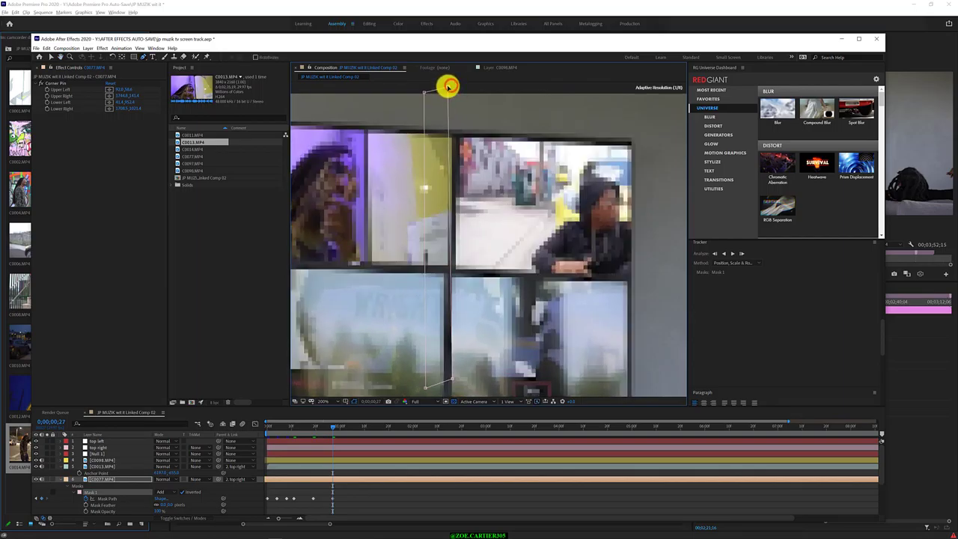
key(space)
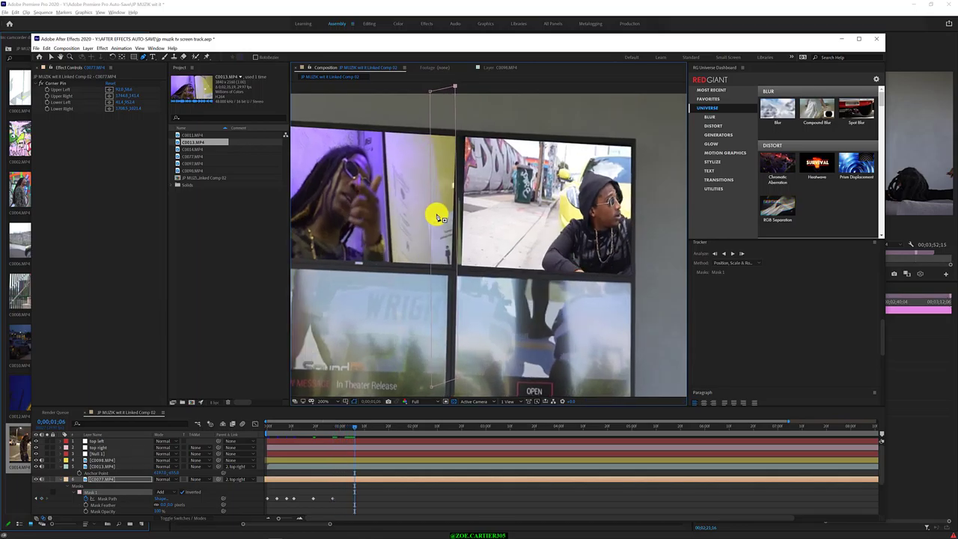
scroll(400, 499, down, 2)
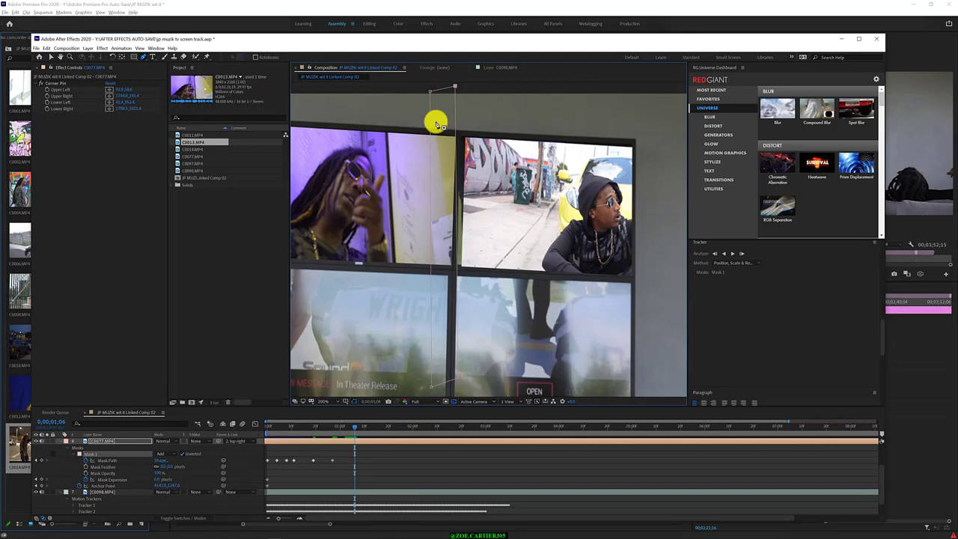
- Realign Mask 1's top and bottom corners onto the central divider at the first and a later frame
drag(456, 380, 447, 378)
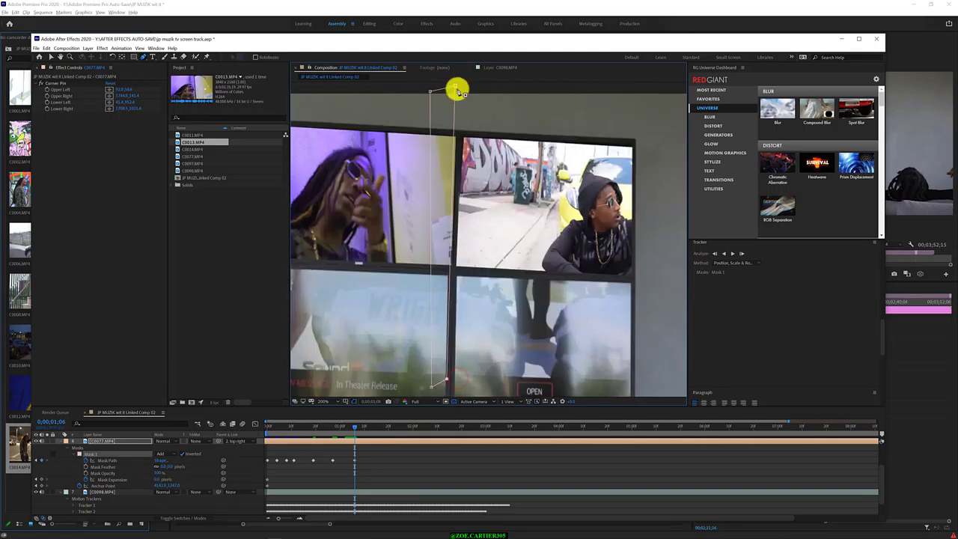
drag(456, 89, 452, 90)
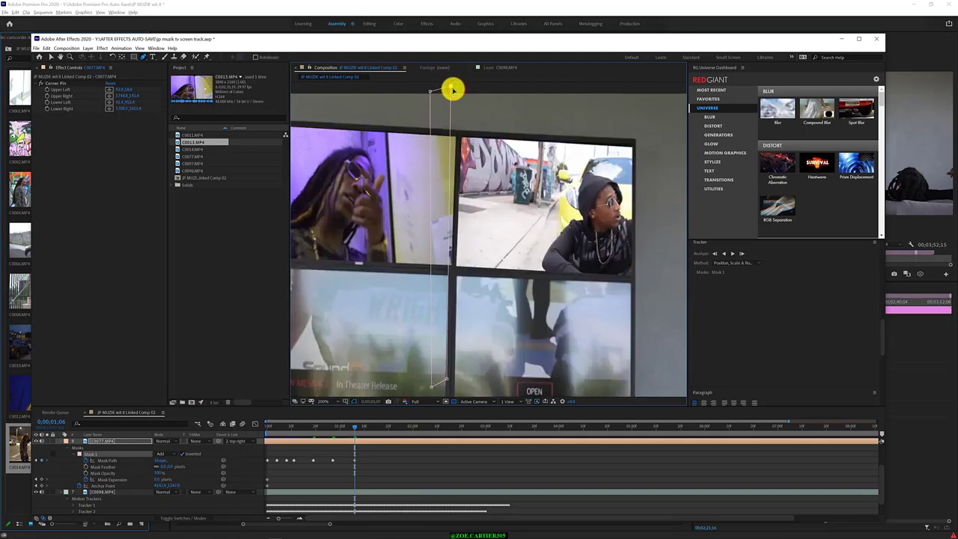
key(Page_Down)
key(Page_Down)
key(Page_Down)
key(Page_Down)
key(Page_Down)
key(Page_Down)
key(Page_Down)
key(Page_Down)
key(Page_Down)
key(Page_Down)
key(Page_Down)
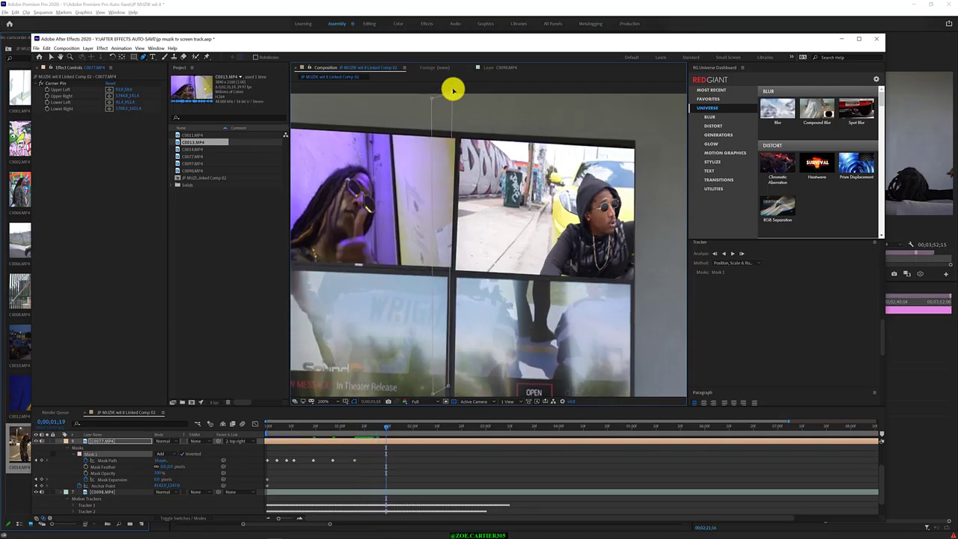
key(Page_Down)
key(Page_Down)
key(Page_Down)
key(Page_Down)
key(Page_Down)
key(Page_Down)
key(Page_Down)
key(Page_Down)
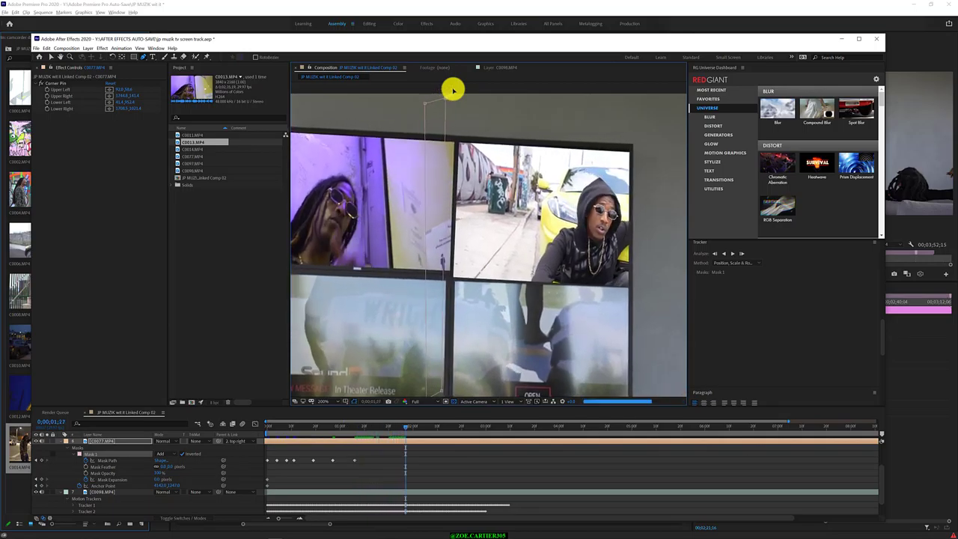
key(Page_Down)
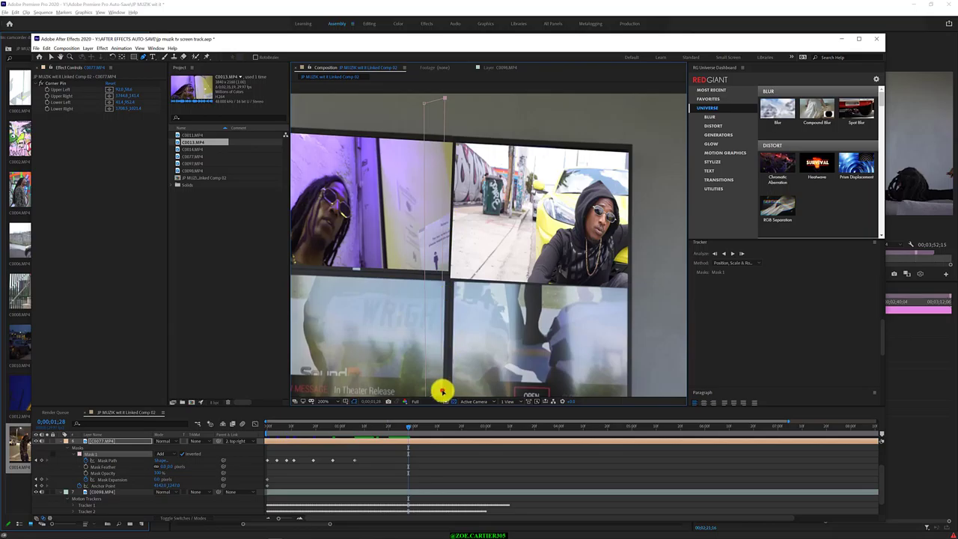
drag(443, 390, 447, 391)
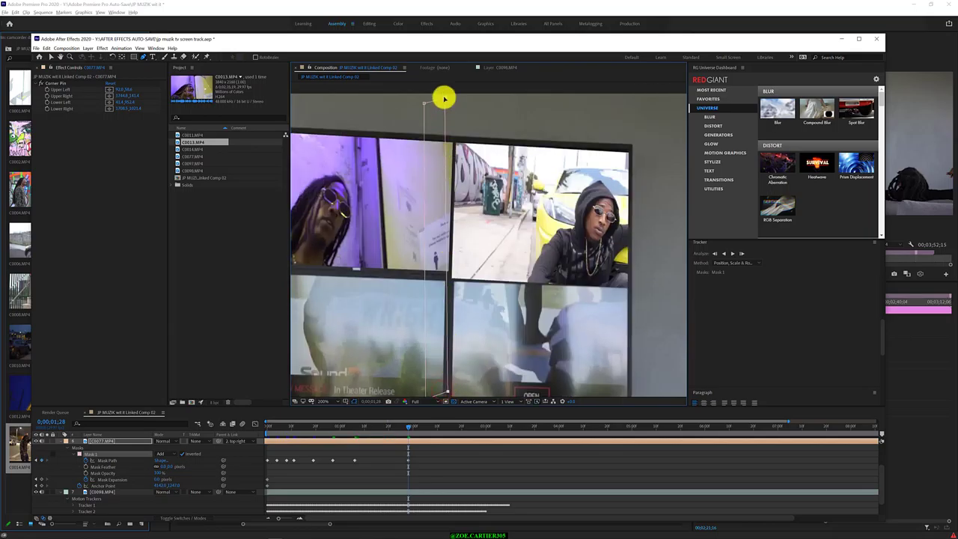
drag(444, 98, 447, 97)
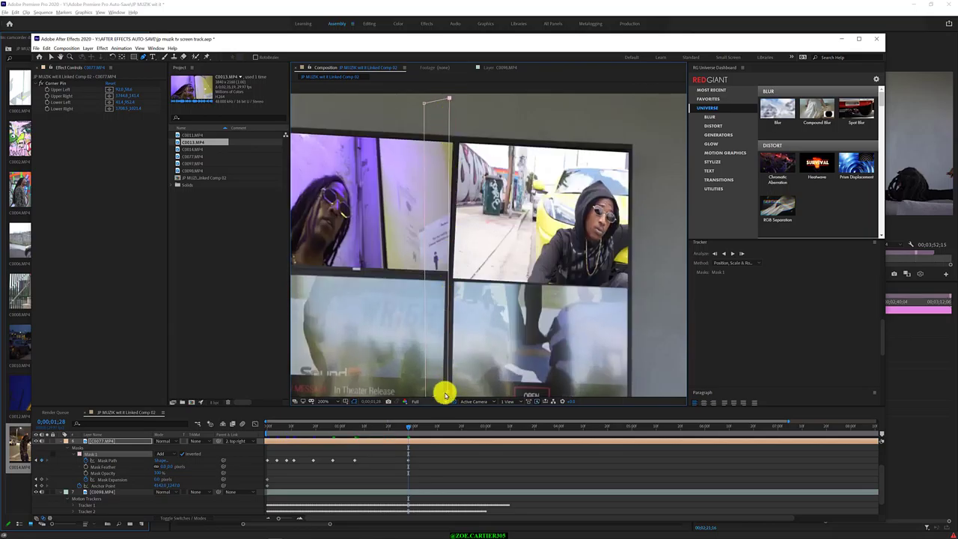
- Advance a few more frames and refit Mask 1's right corners to the divider
scroll(470, 380, down, 1)
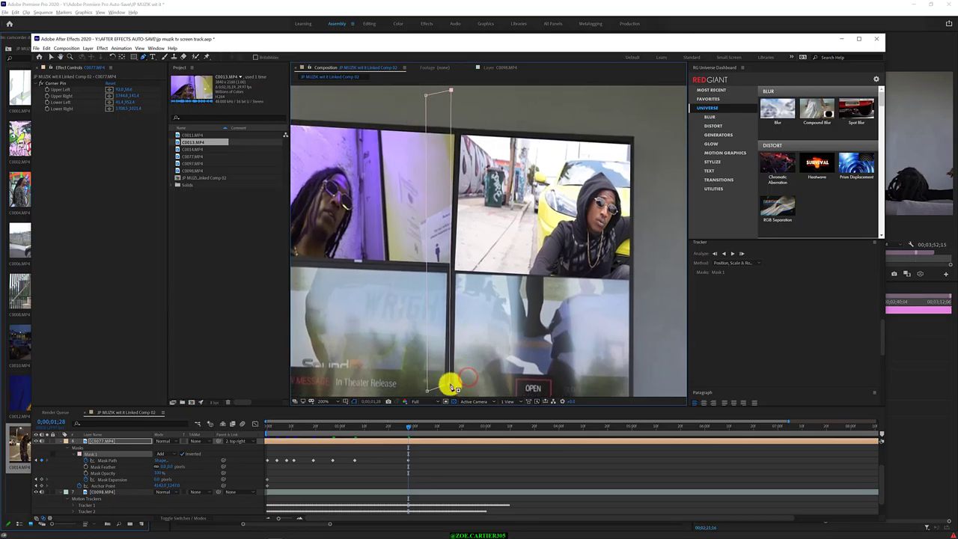
click(450, 385)
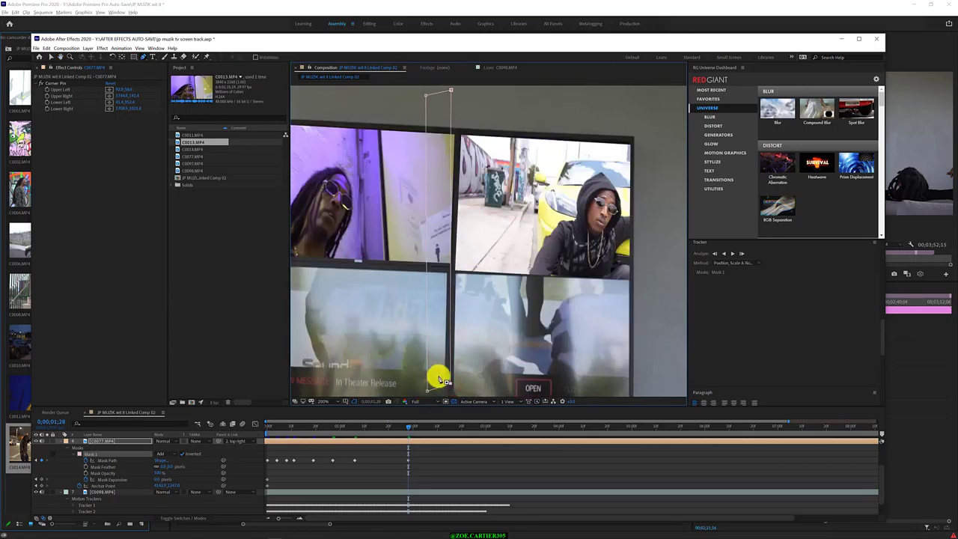
key(Page_Down)
key(Page_Down)
key(Page_Down)
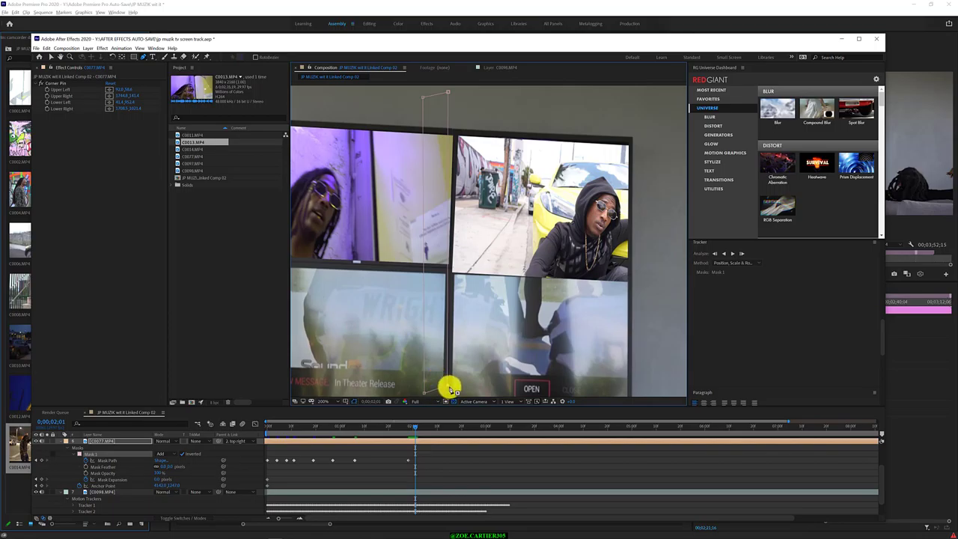
click(450, 387)
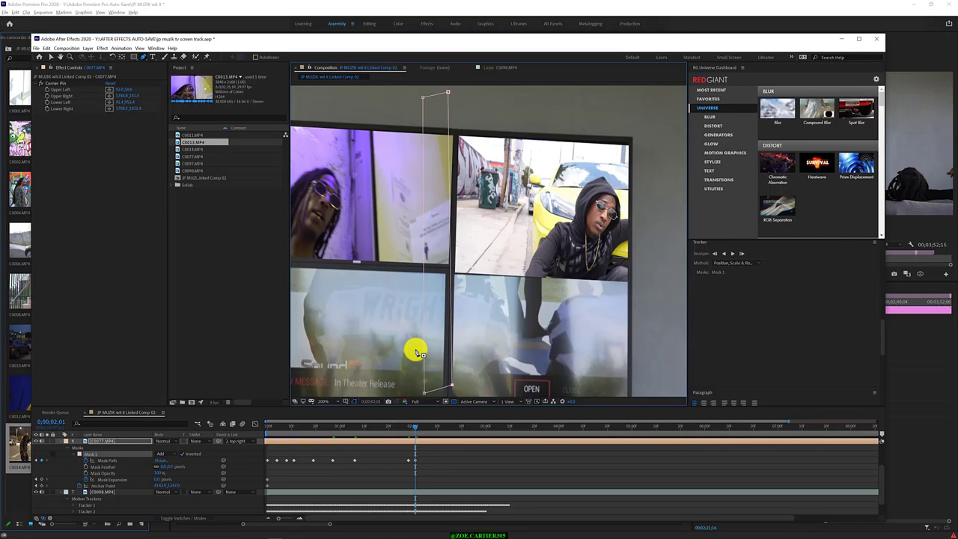
key(Page_Down)
key(Page_Down)
key(Page_Down)
key(Page_Down)
key(Page_Down)
key(Page_Down)
key(Page_Down)
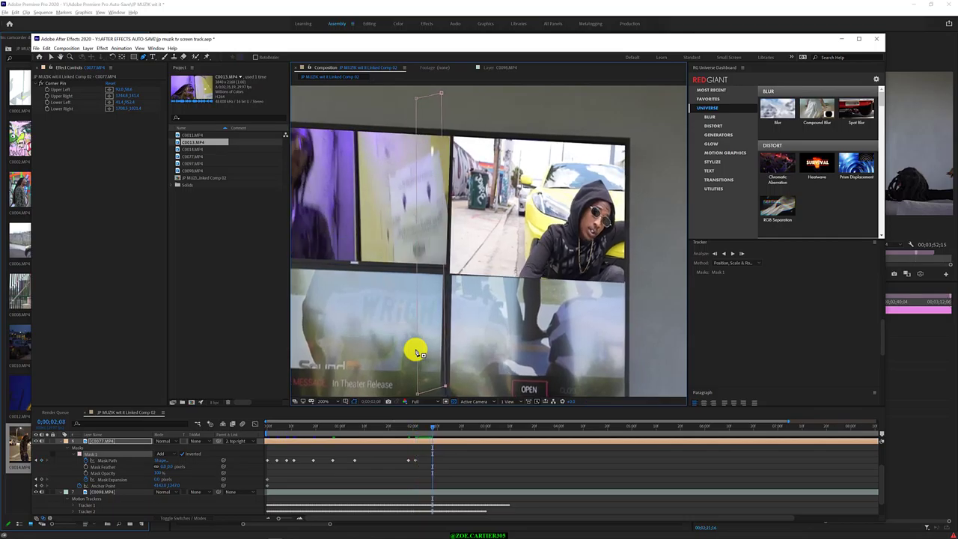
drag(445, 388, 452, 387)
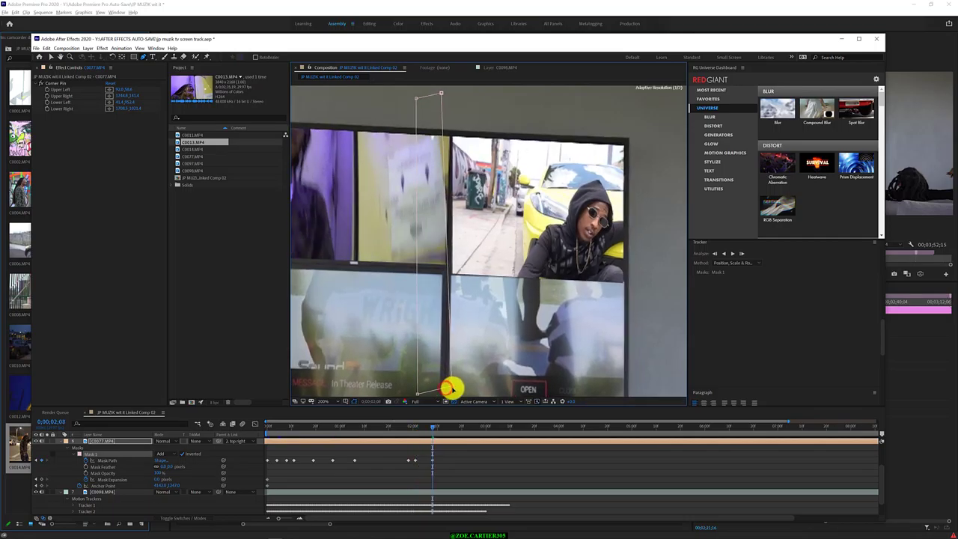
drag(443, 92, 447, 95)
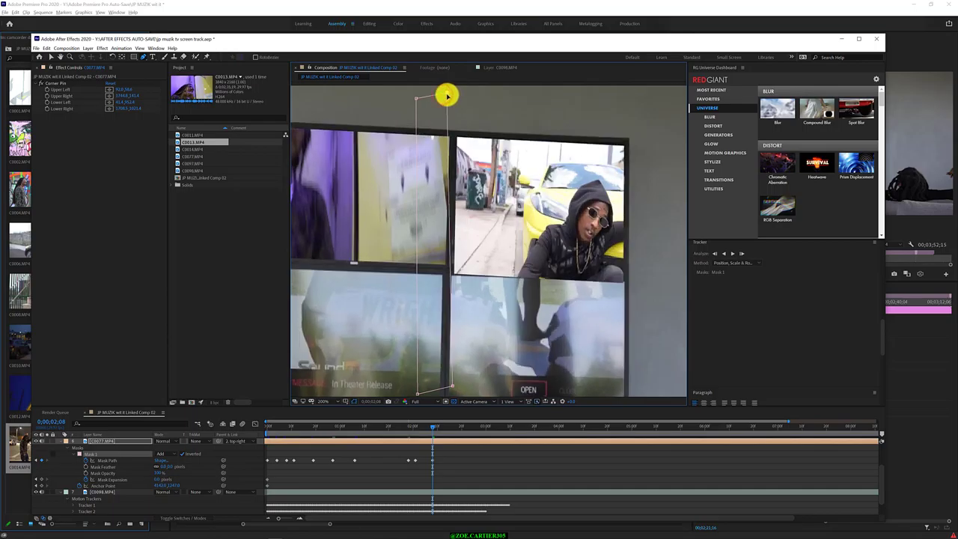
- Undo an accidental Mask 1 corner deletion and keep nudging its corners onto the divider further along
ctrl+click(452, 387)
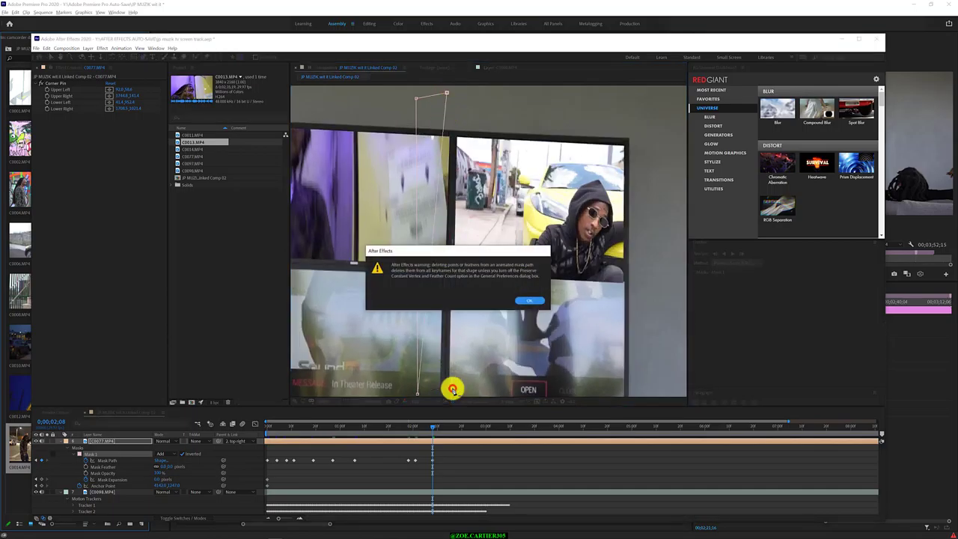
click(528, 301)
key(ctrl+z)
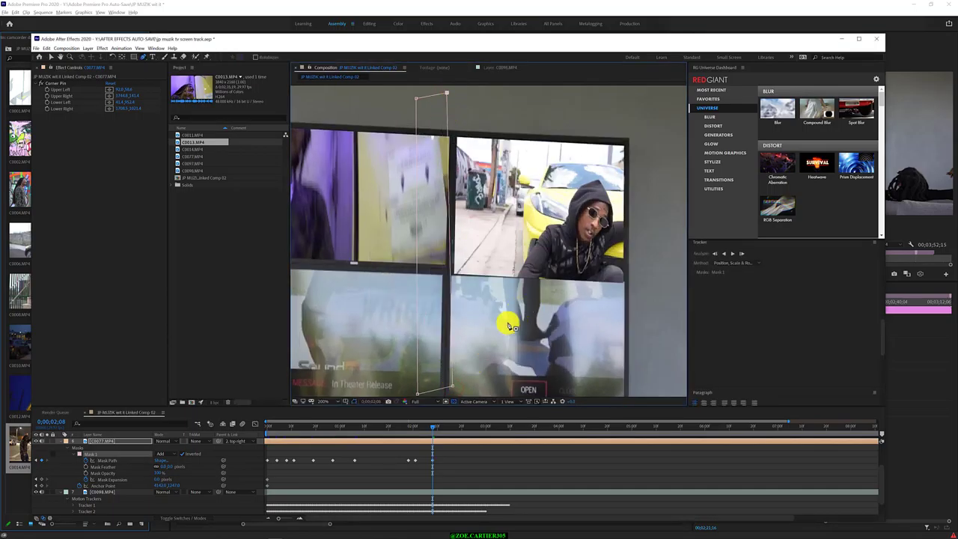
drag(452, 386, 448, 387)
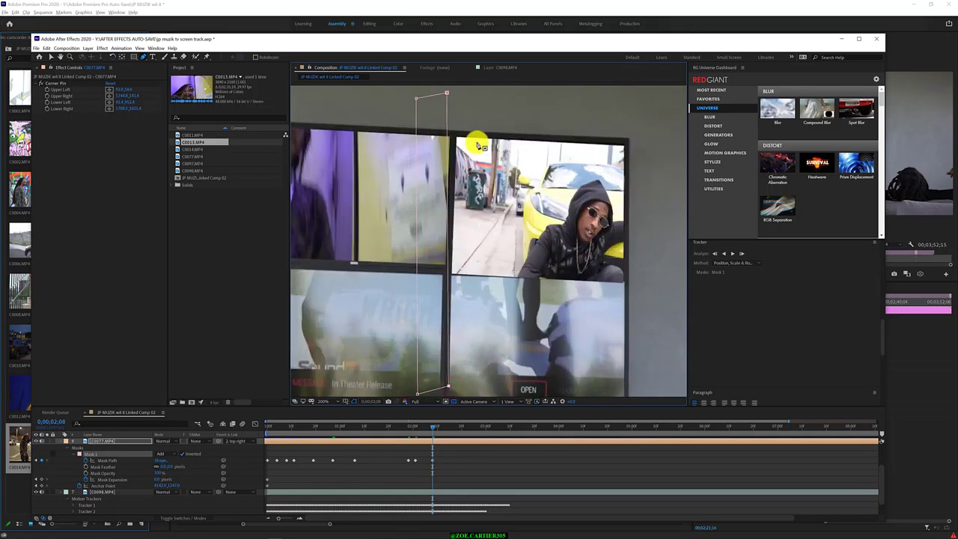
key(space)
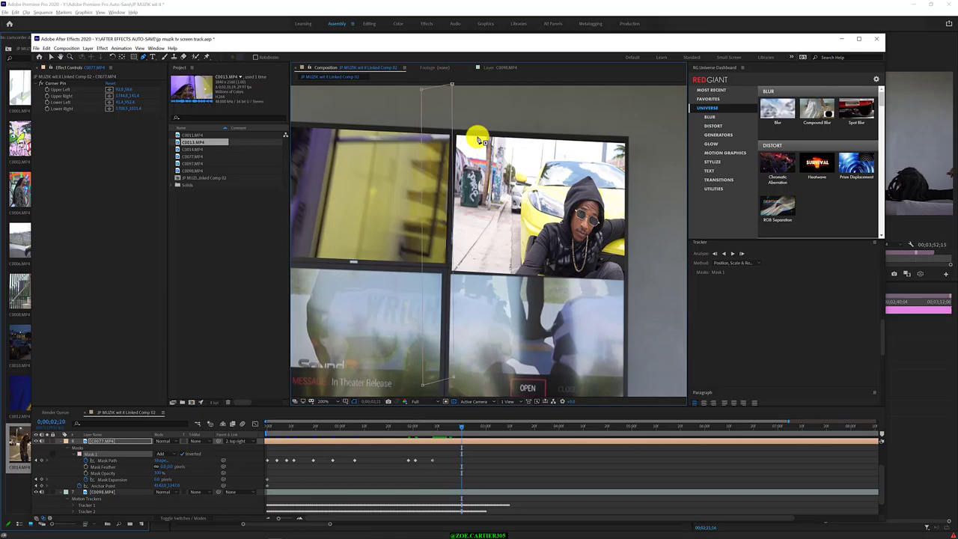
drag(455, 85, 447, 85)
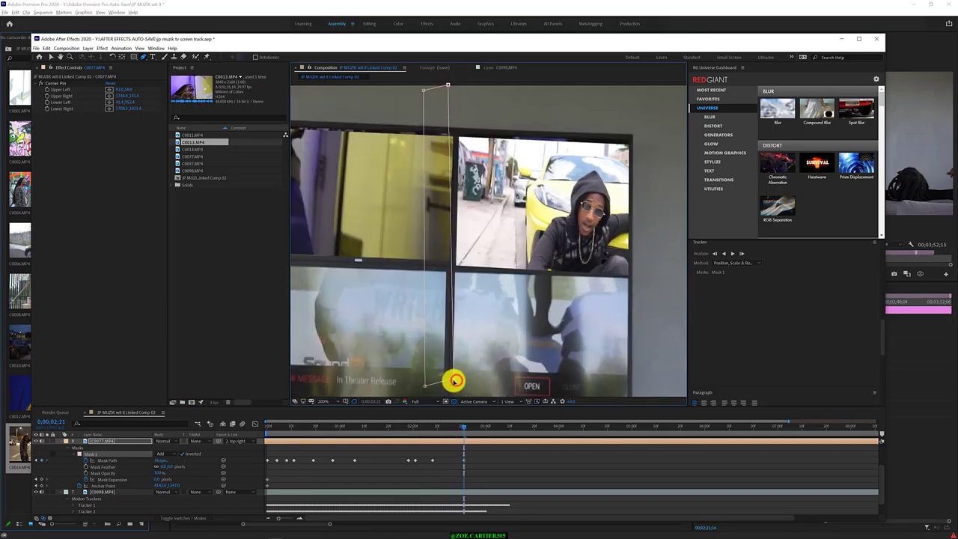
drag(457, 382, 452, 374)
- Near the three-second mark, pull Mask 1's right corners onto the screen edge, then deselect everything
key(Page_Down)
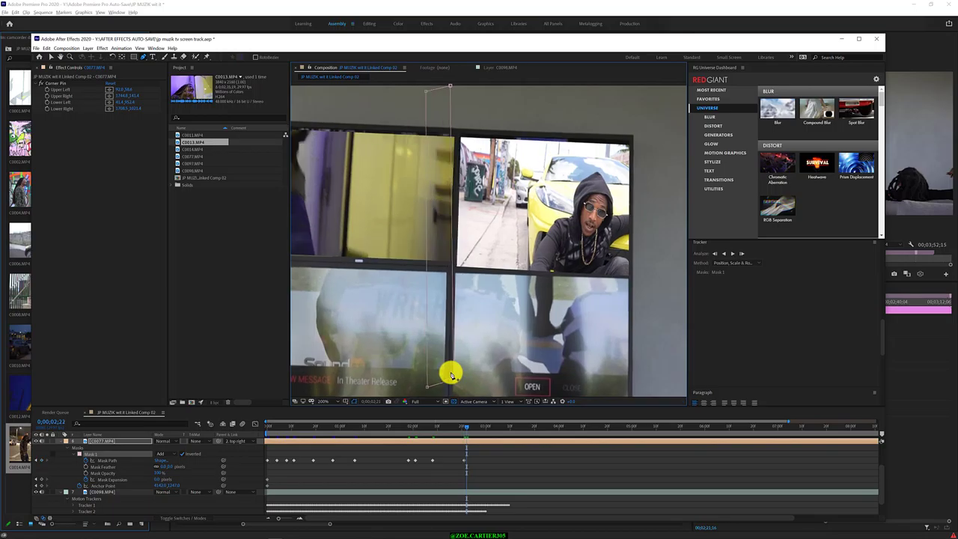
key(Page_Down)
key(Page_Down)
key(Page_Down)
key(Page_Down)
key(Page_Down)
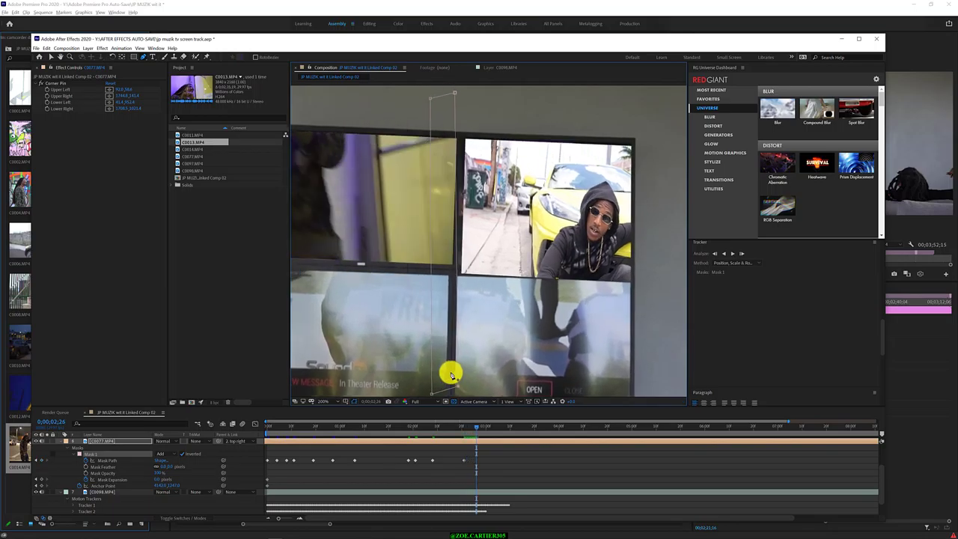
key(Page_Down)
key(Page_Down)
key(Page_Up)
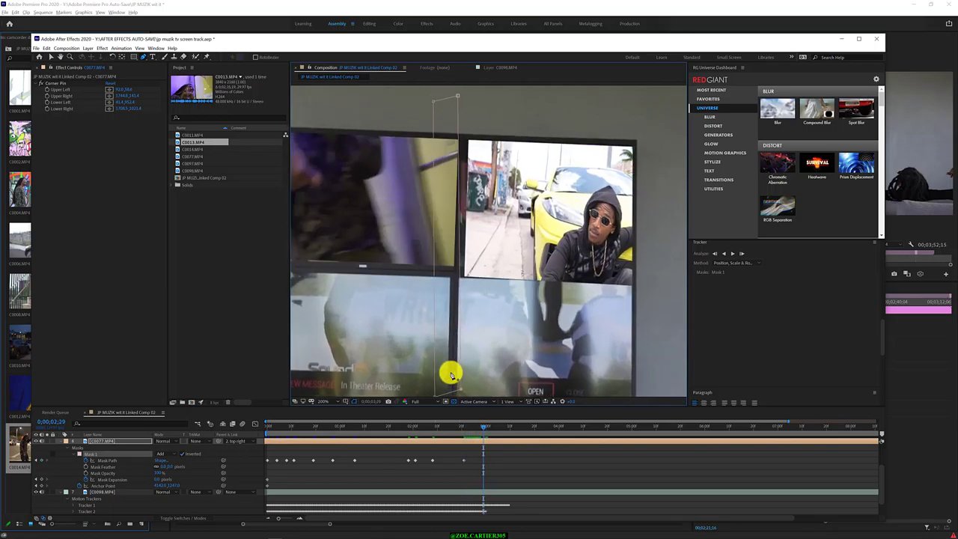
drag(455, 390, 452, 384)
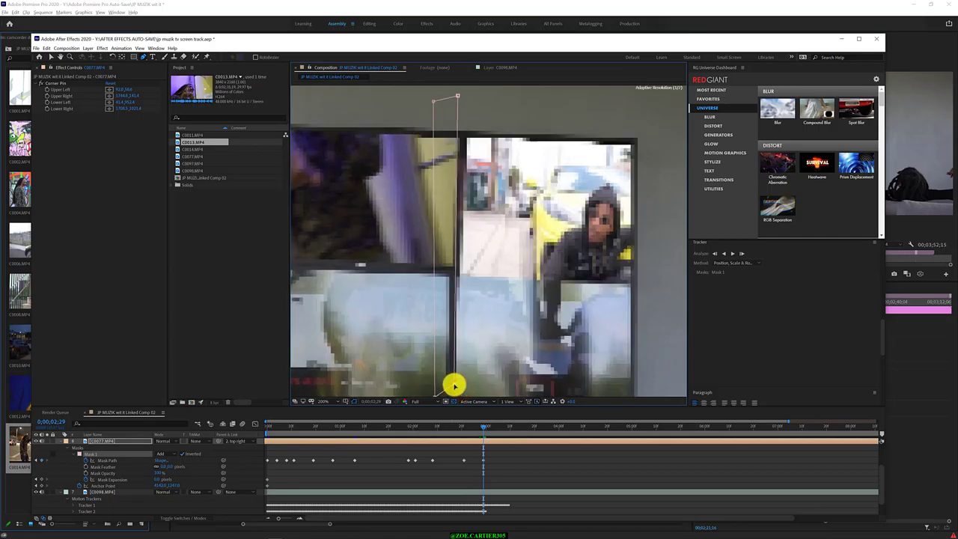
drag(458, 95, 444, 101)
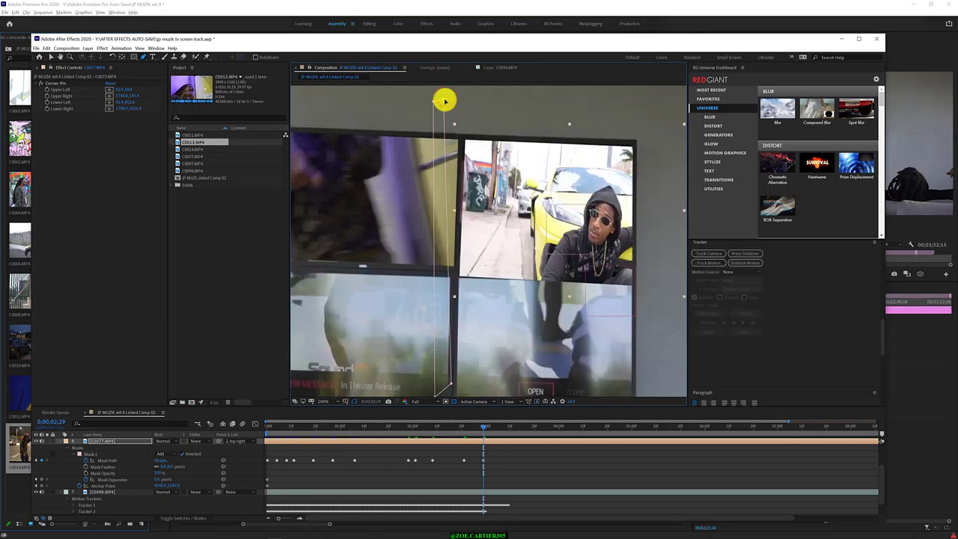
key(ctrl+shift+a)
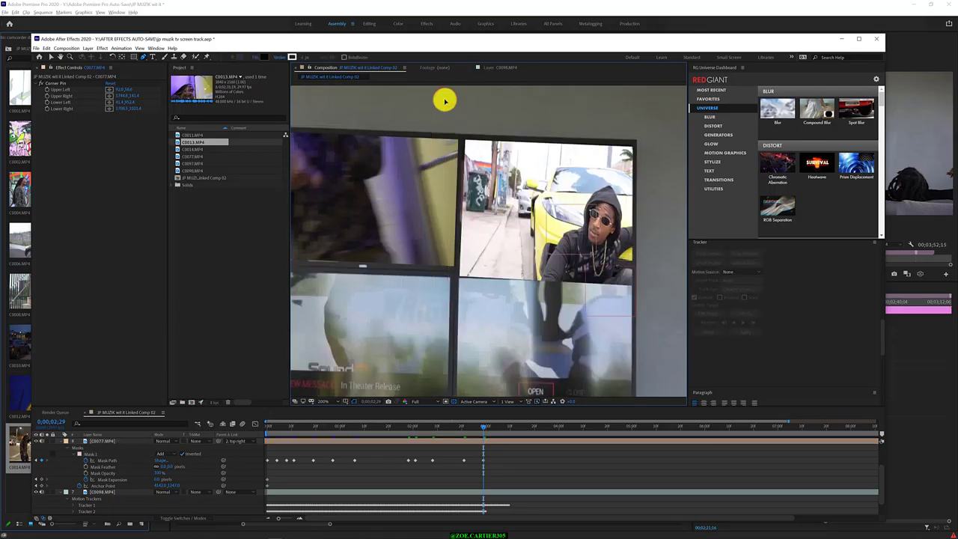
- Select C0098 and set the Tracker's Motion Source to C0098.MP4 to view its four track points
click(476, 491)
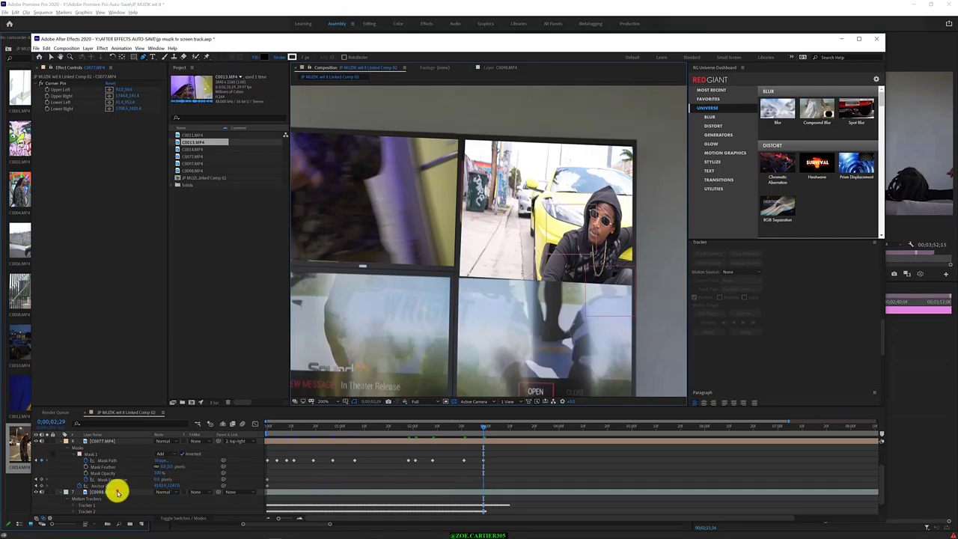
click(117, 492)
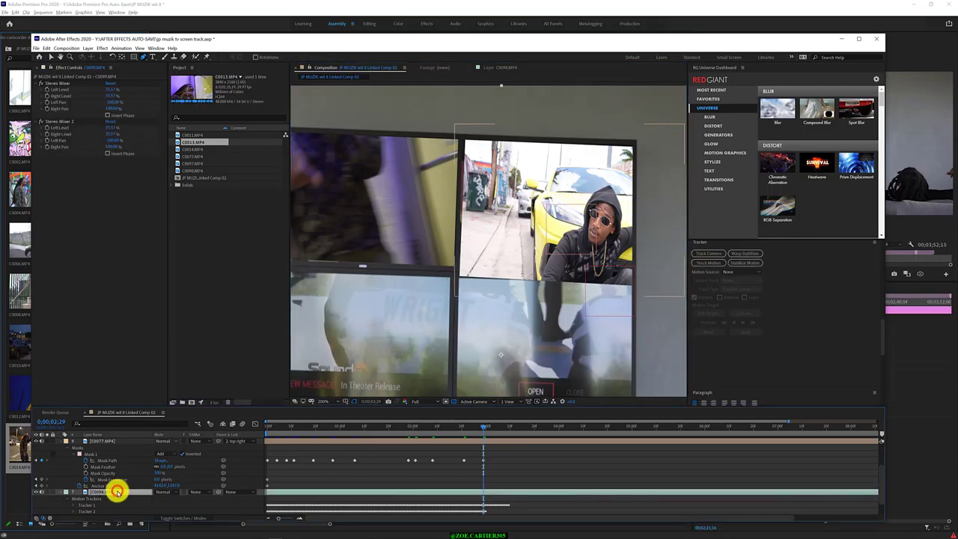
click(798, 322)
click(753, 269)
click(747, 314)
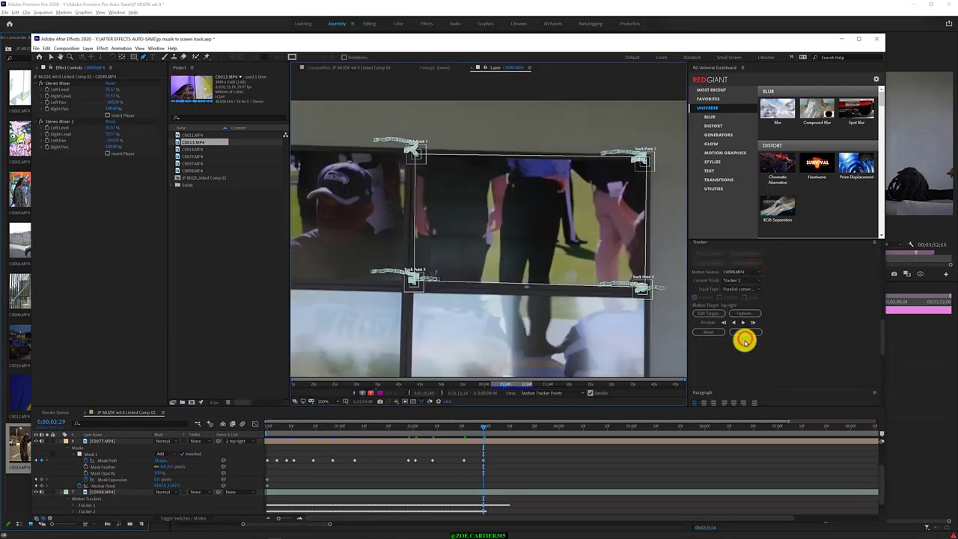
- Return to the composition, select C0077's Mask 1, and move to the clip start
click(365, 68)
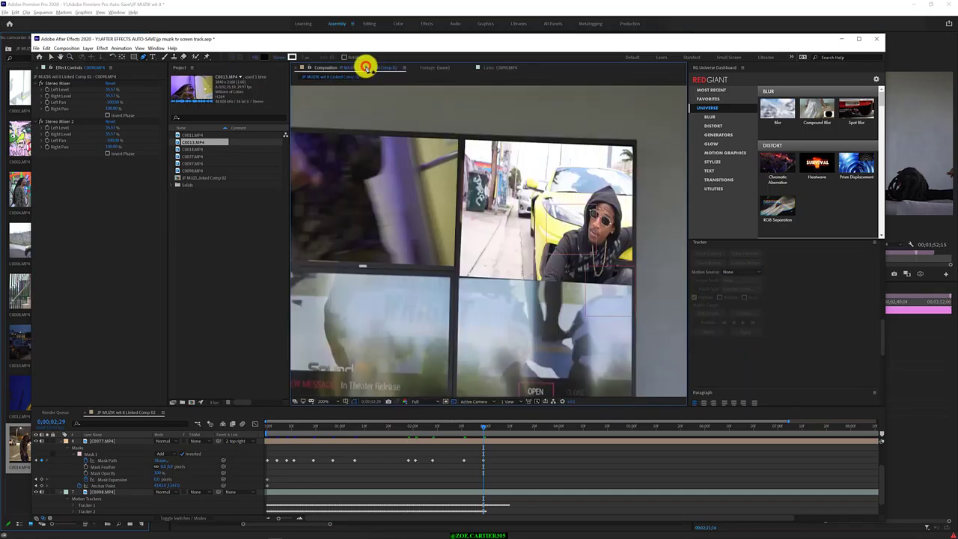
click(90, 453)
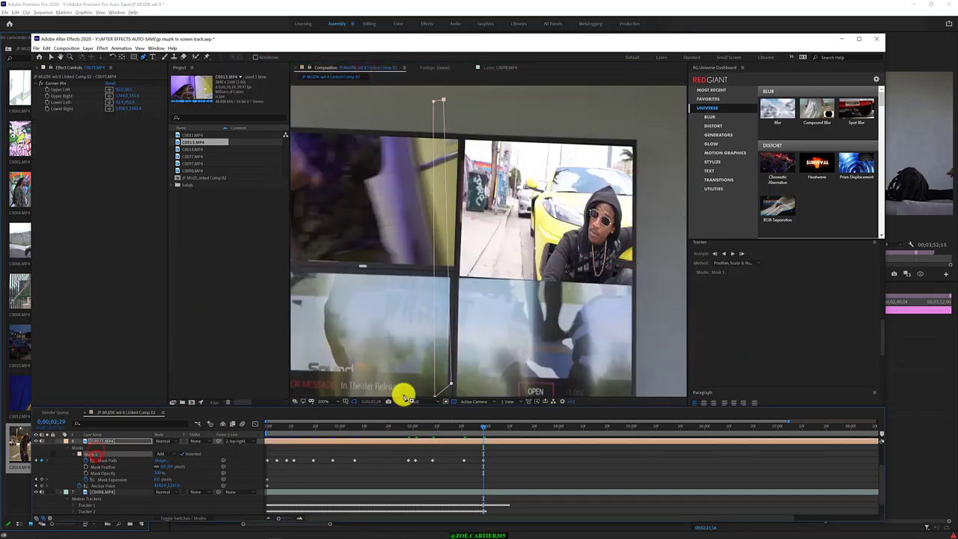
mouse_move(483, 426)
mouse_down()
mouse_move(252, 432)
mouse_move(342, 412)
mouse_up()
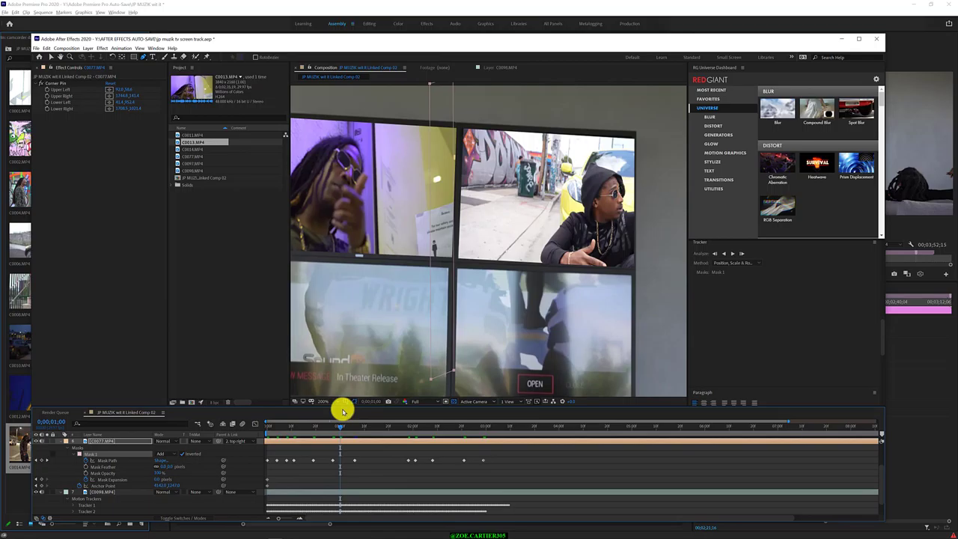
- Draw a four-point Mask 2 on C0077 across the area below the top-right screen
click(87, 454)
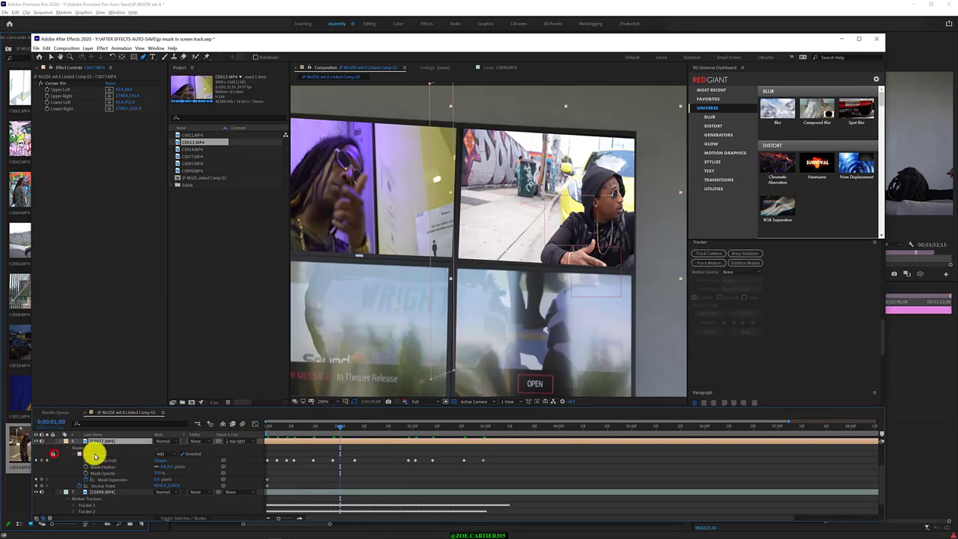
right_click(80, 448)
mouse_move(80, 449)
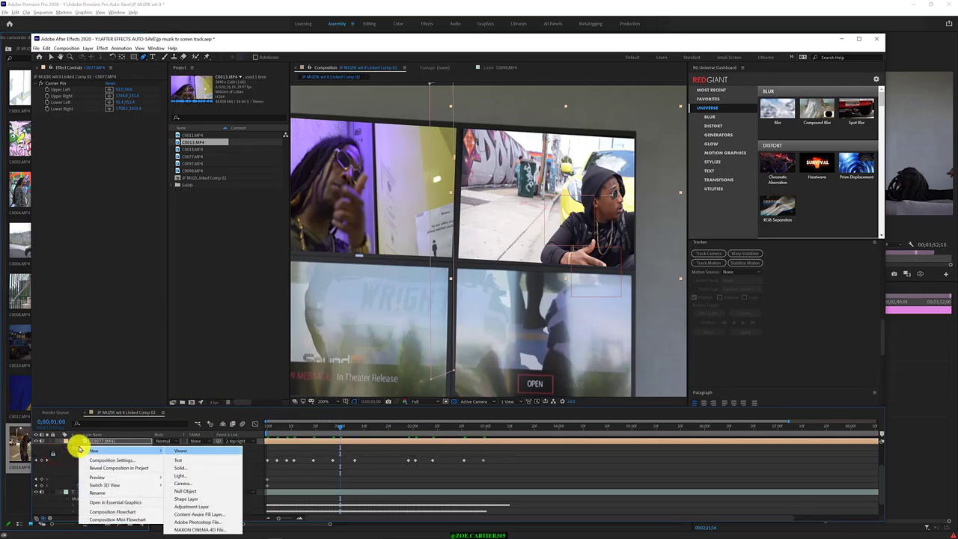
click(75, 447)
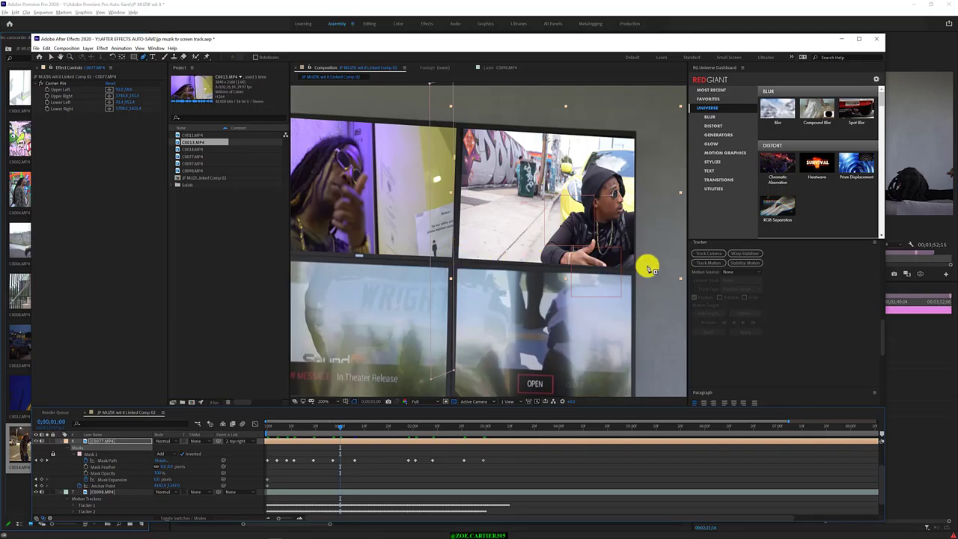
click(648, 266)
click(450, 255)
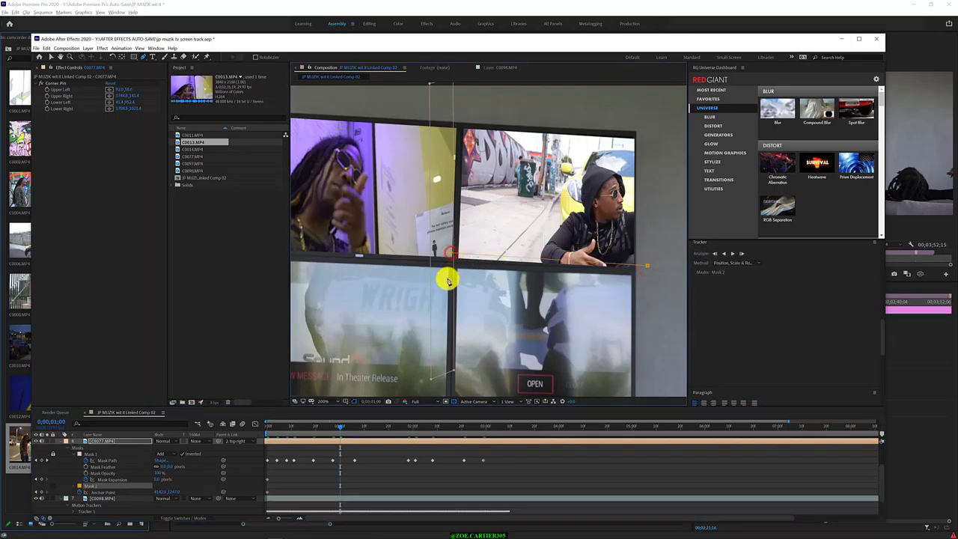
click(446, 293)
click(650, 304)
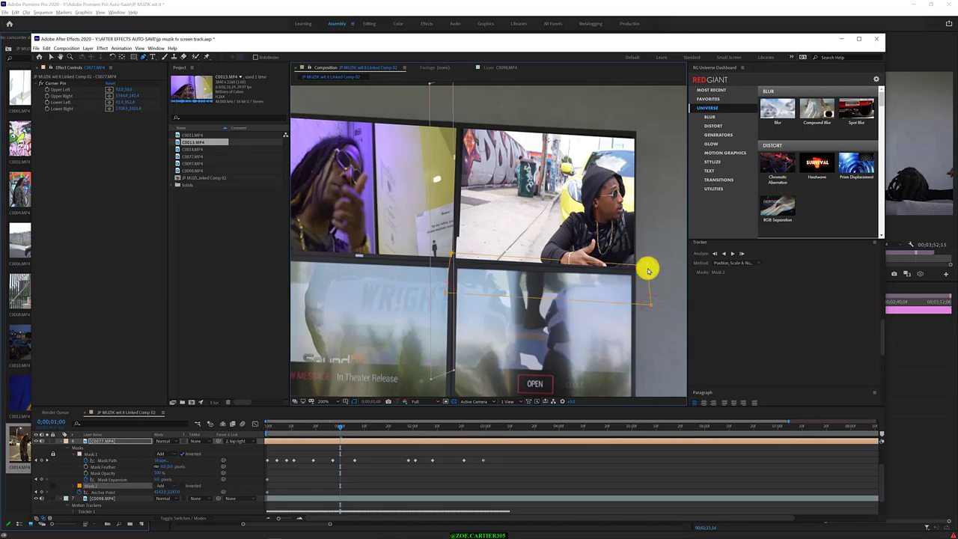
- Invert Mask 2 and toggle C0077's visibility to compare the result
click(181, 486)
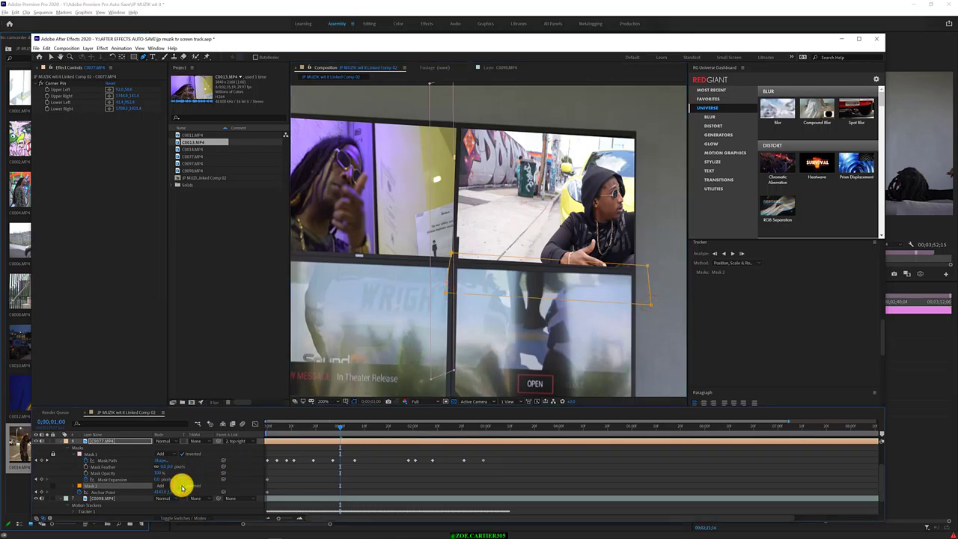
click(107, 441)
click(35, 441)
click(34, 441)
click(35, 440)
click(35, 441)
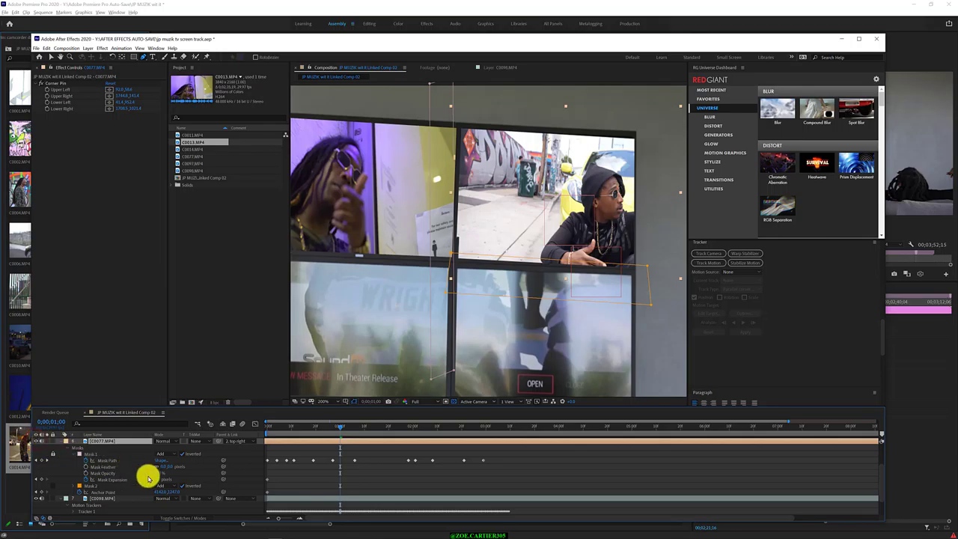
- Try Mask 2 in Subtract mode, then set it back to Add and select it
click(172, 485)
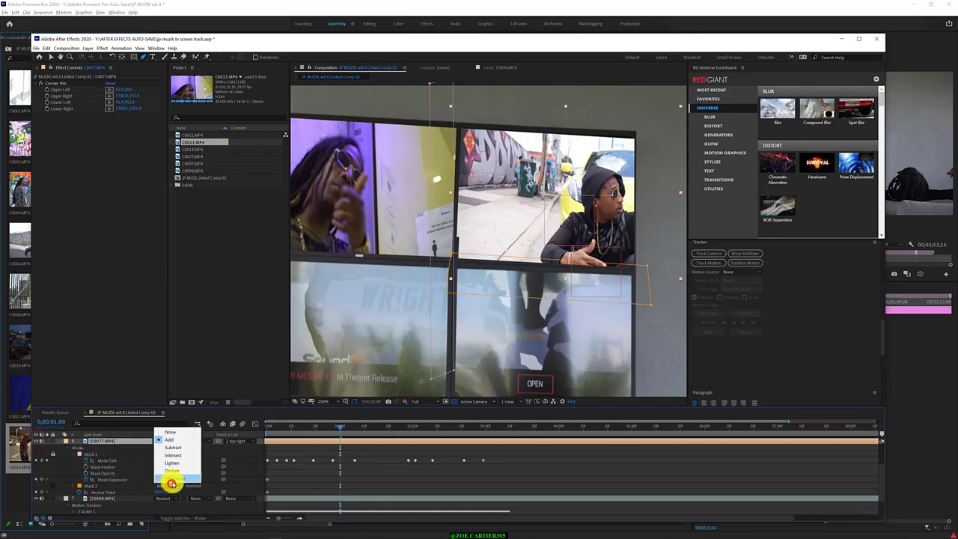
click(186, 449)
click(174, 495)
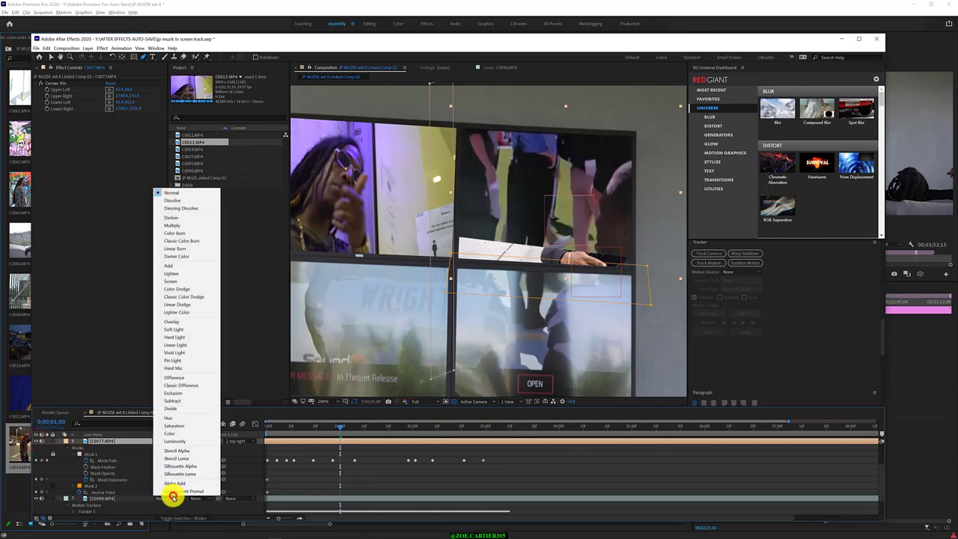
click(131, 496)
click(170, 486)
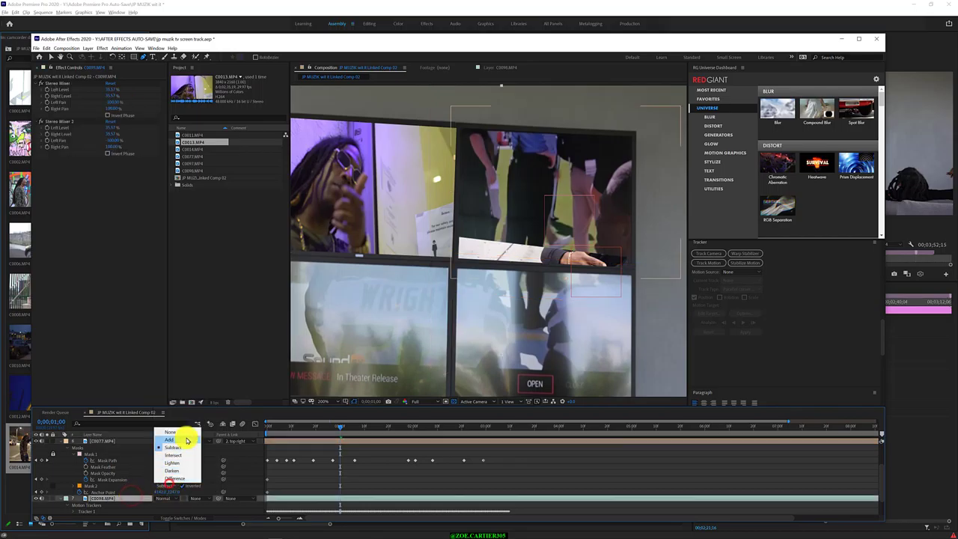
click(187, 440)
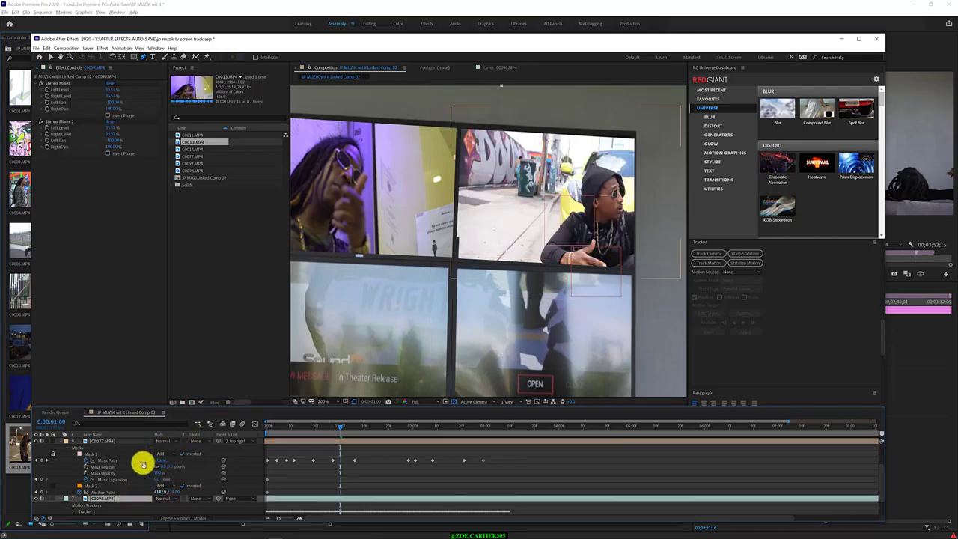
click(107, 486)
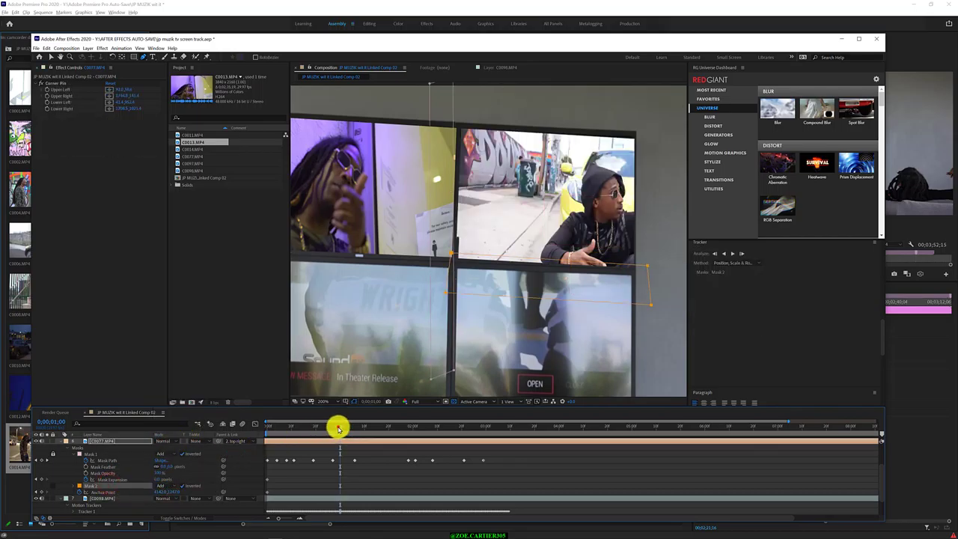
- Reshape Mask 2 to the screen edge at frames 0 and 11, undoing a stray Mask 3
drag(337, 426, 240, 434)
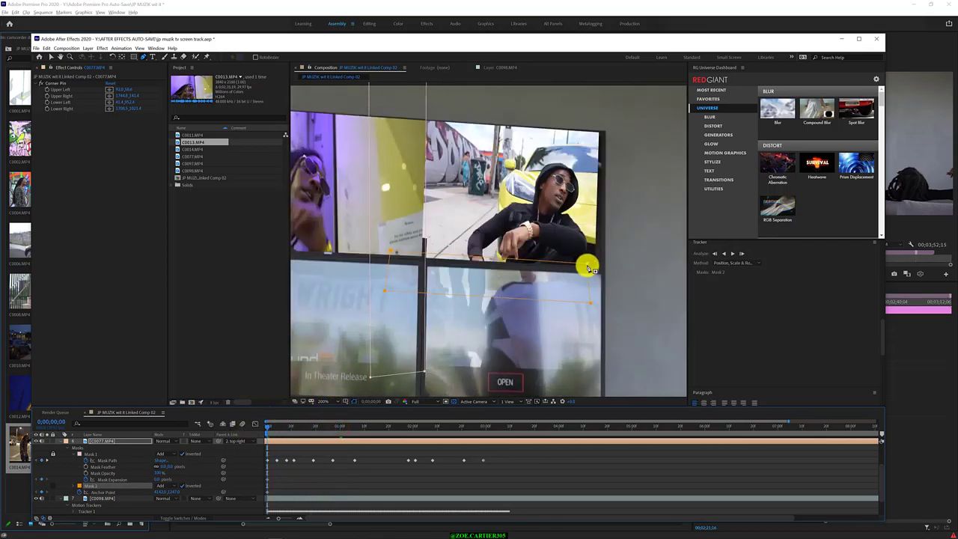
drag(588, 266, 611, 293)
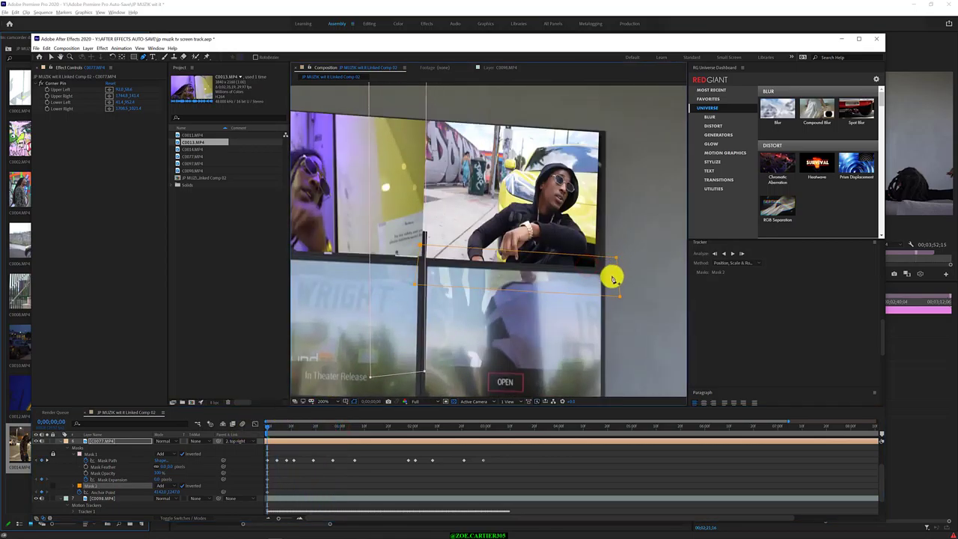
click(606, 290)
key(ctrl+z)
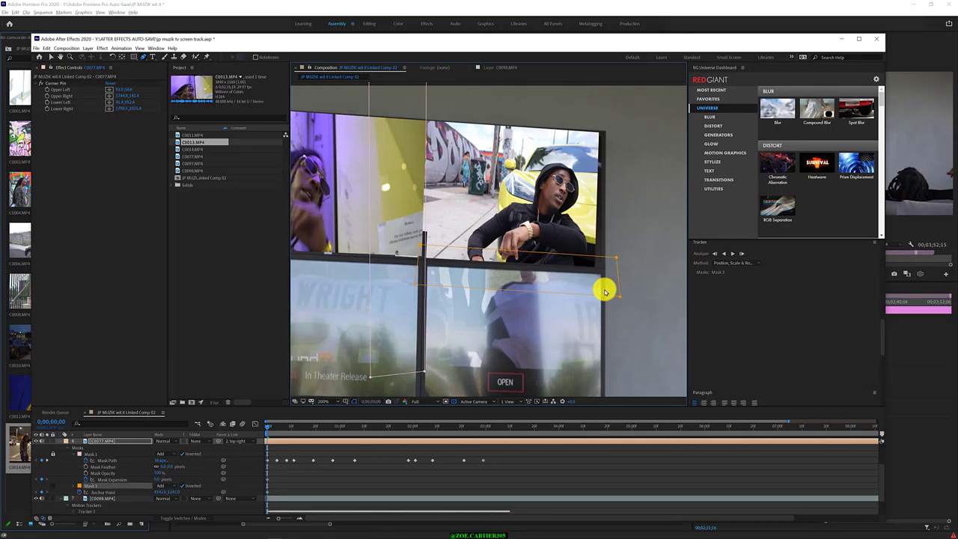
drag(267, 424, 293, 426)
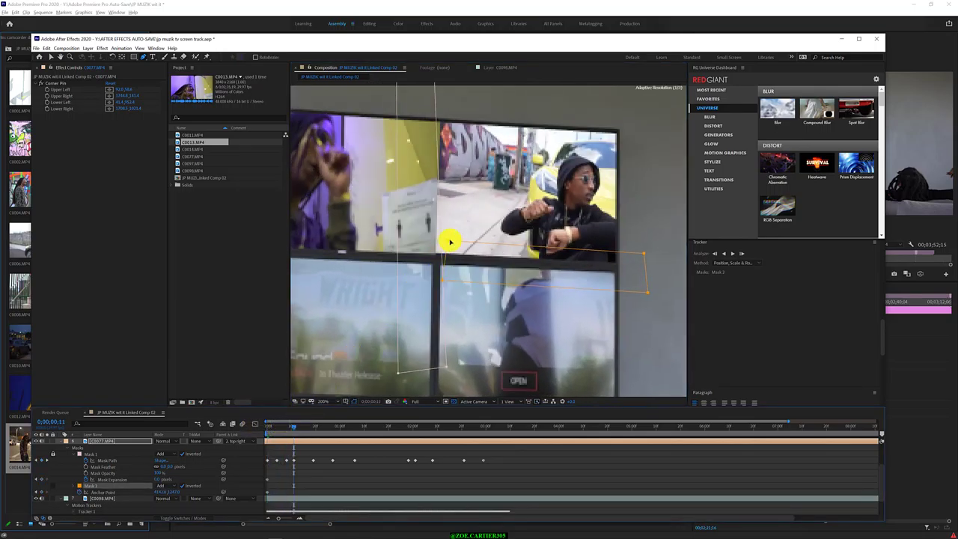
mouse_move(449, 240)
mouse_down()
mouse_move(433, 238)
mouse_move(412, 206)
mouse_move(378, 292)
mouse_up()
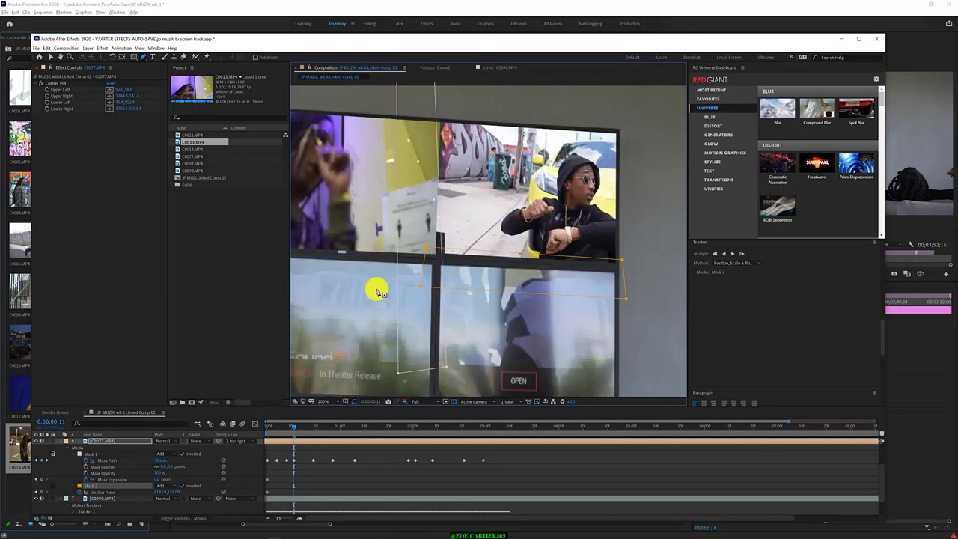
- Move Mask 2 above Mask 1 in the mask list and scrub to about three seconds to check
click(94, 488)
mouse_move(95, 488)
mouse_down()
mouse_move(104, 455)
mouse_move(54, 465)
mouse_up()
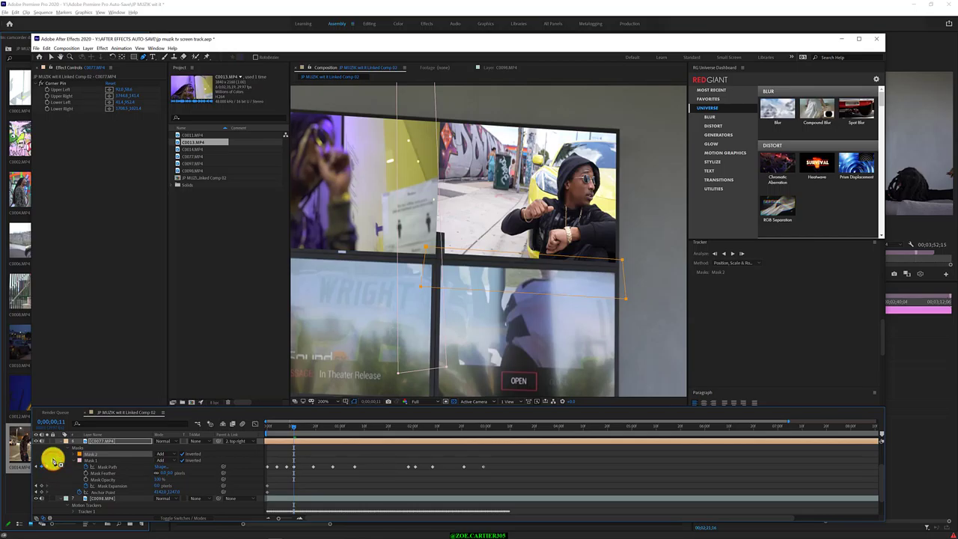
drag(294, 427, 401, 423)
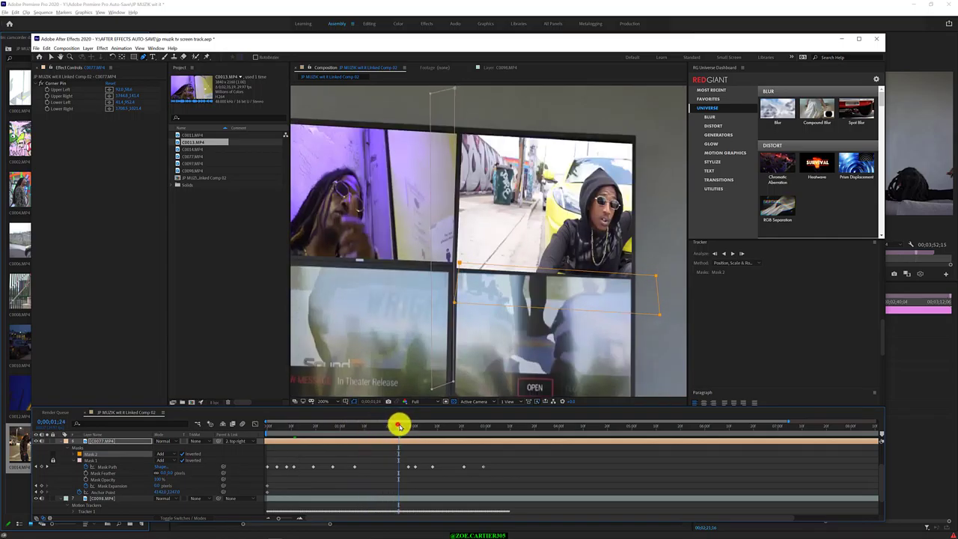
drag(399, 425, 487, 445)
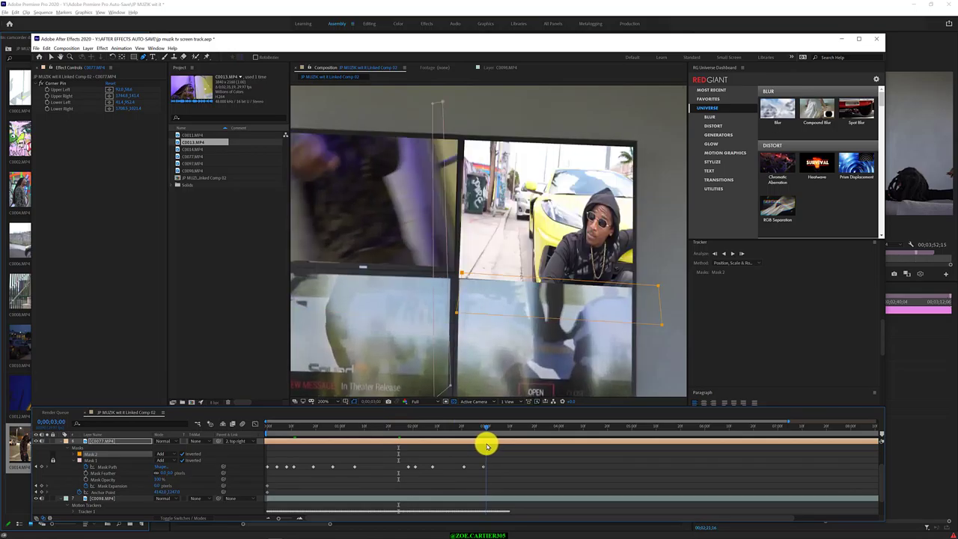
mouse_move(880, 476)
mouse_down()
mouse_move(886, 501)
mouse_move(865, 429)
mouse_up()
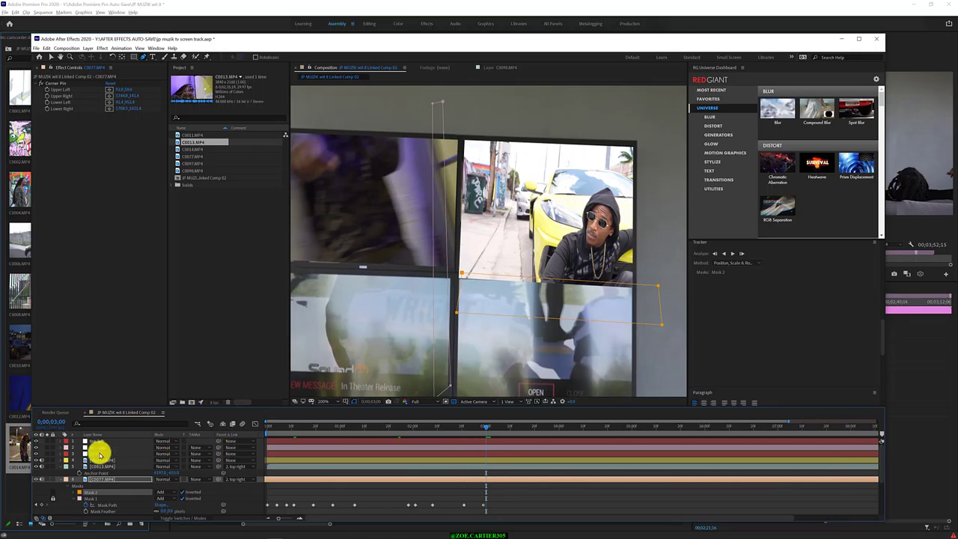
- Click through each timeline layer to inspect its masks, ending on C0098
click(112, 458)
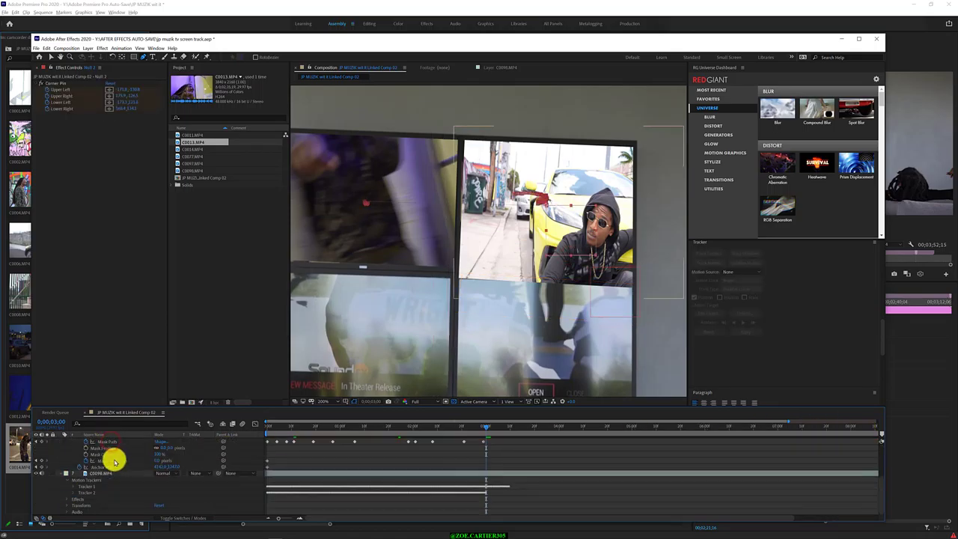
click(118, 472)
click(123, 479)
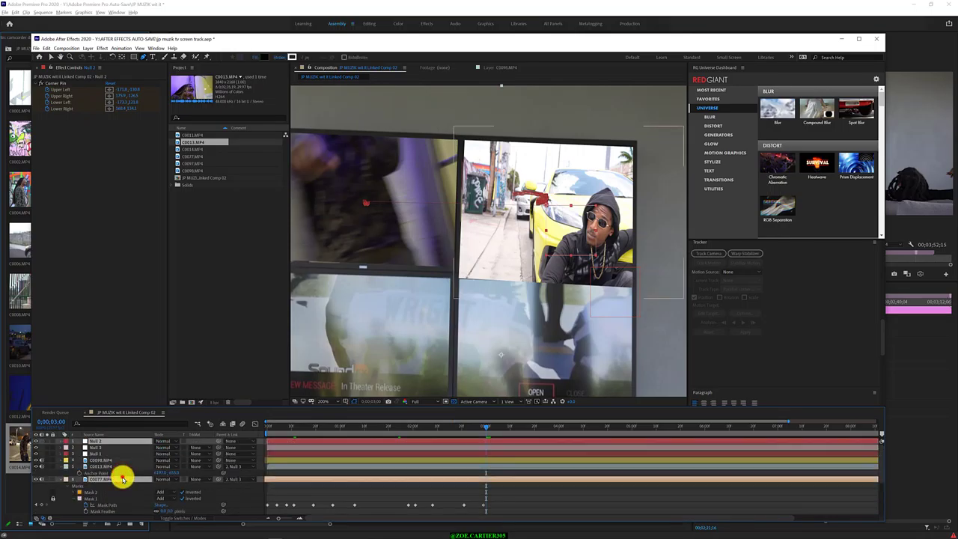
click(126, 466)
click(131, 454)
click(133, 447)
click(131, 460)
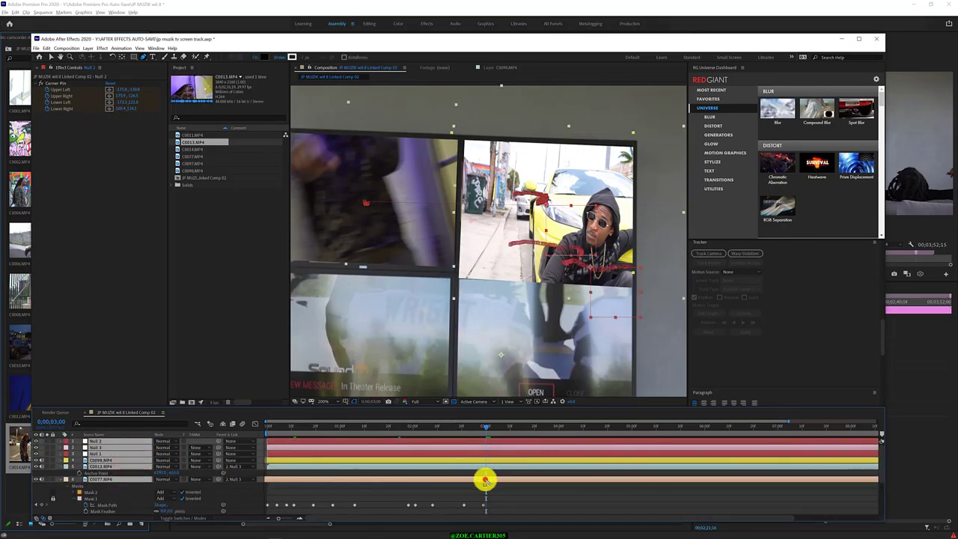
- Park the playhead at 0;00;03;00, select the layer bar, and open the Edit menu
drag(485, 480, 487, 487)
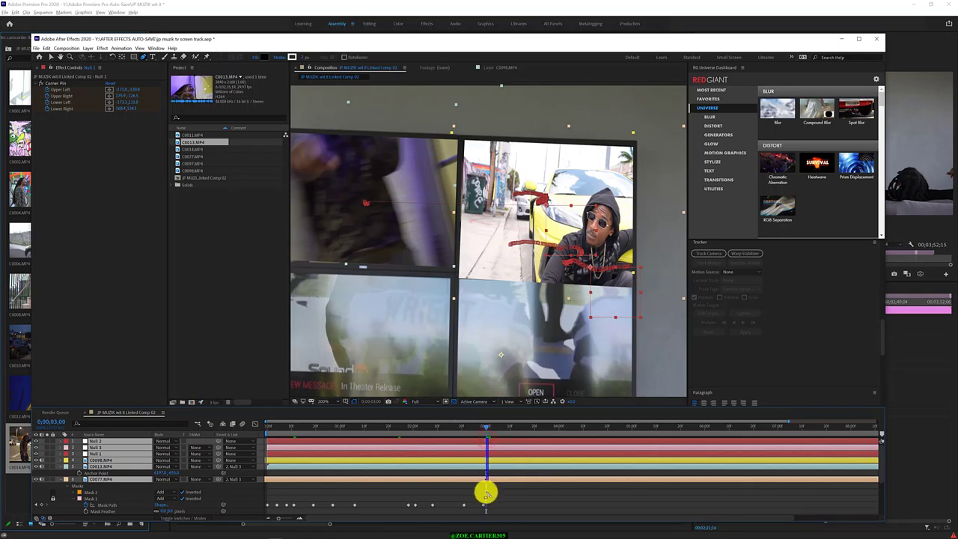
drag(487, 492, 485, 480)
click(485, 480)
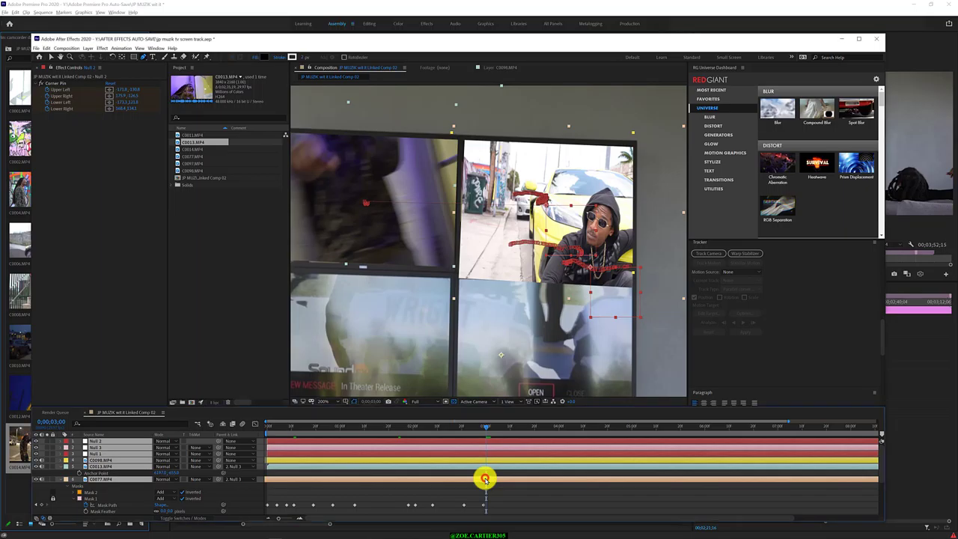
click(48, 48)
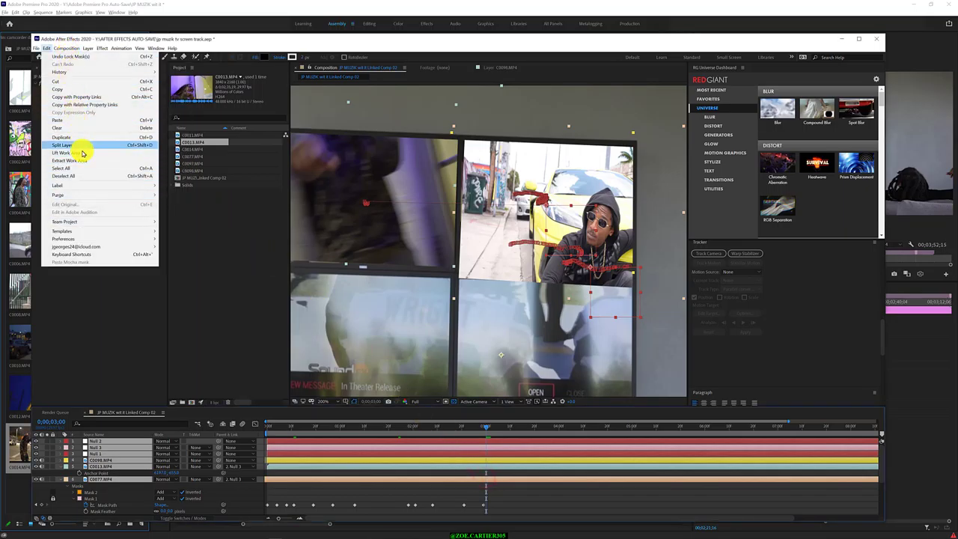
- Split the layers at the current time, undo the split, and return to the composition start
click(87, 146)
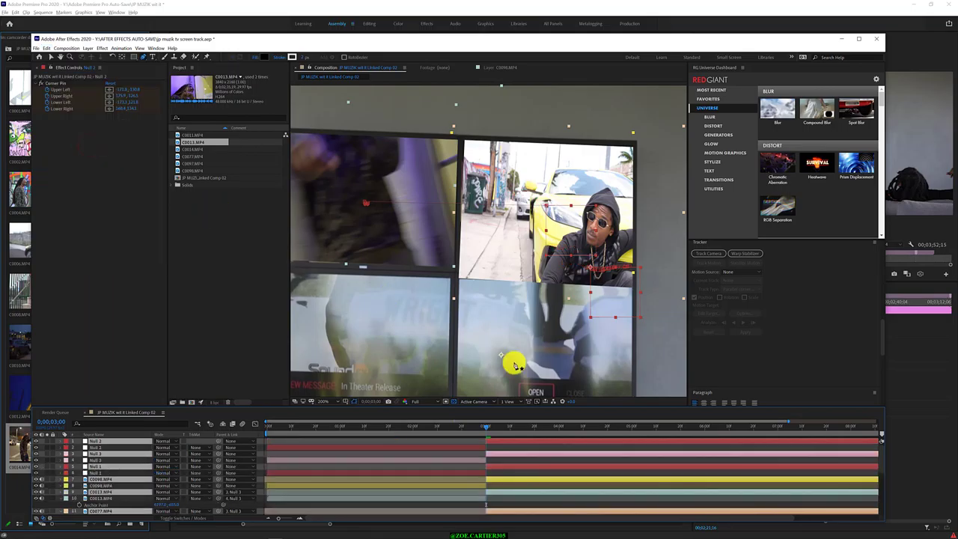
key(ctrl+z)
drag(488, 426, 465, 425)
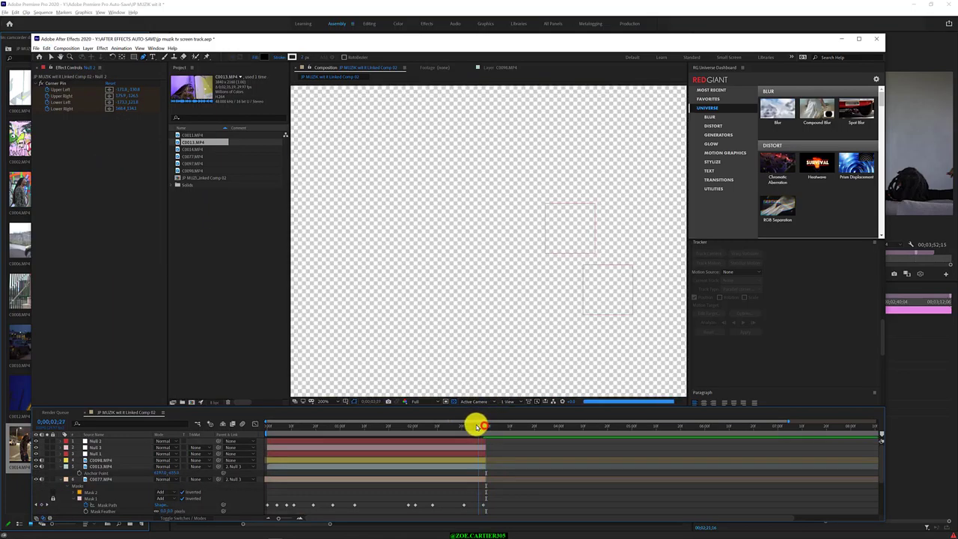
key(Home)
- Scrub the first seconds of the composite up to 0;00;02;17, then clear the selection
scroll(381, 291, up, 1)
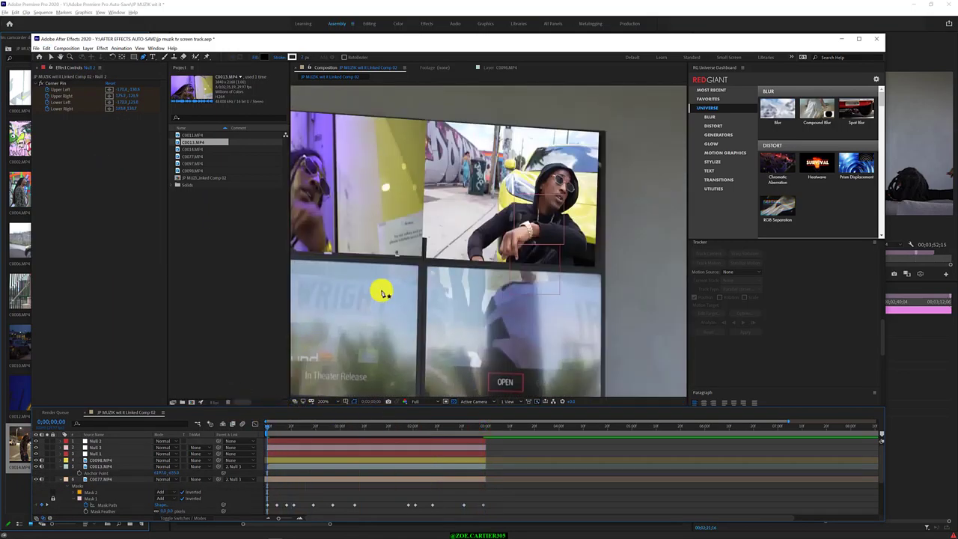
scroll(381, 292, up, 1)
scroll(381, 291, down, 4)
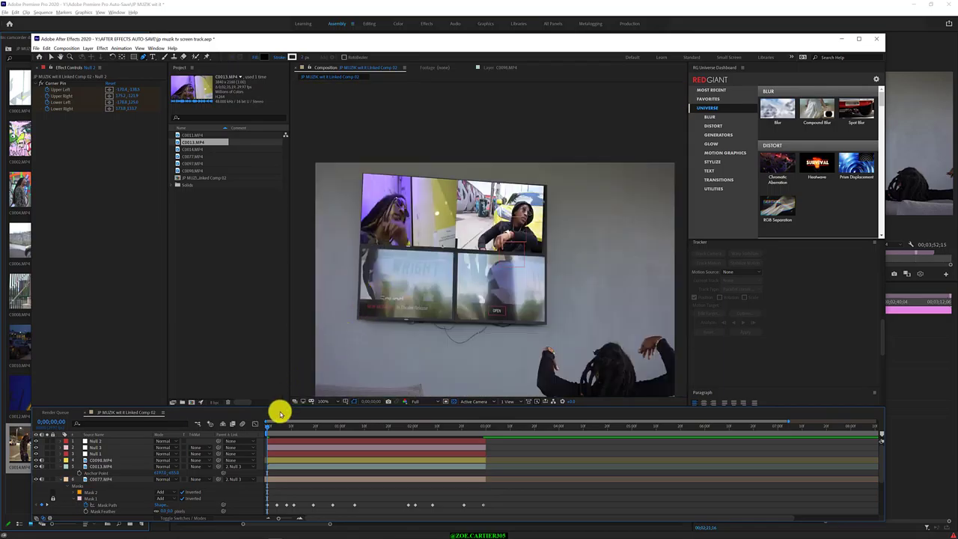
drag(269, 425, 283, 429)
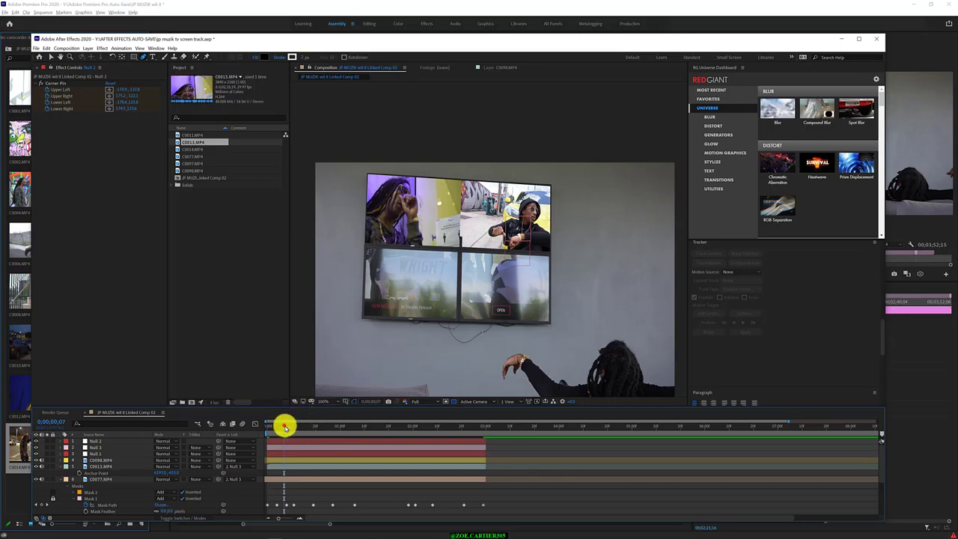
drag(285, 427, 452, 425)
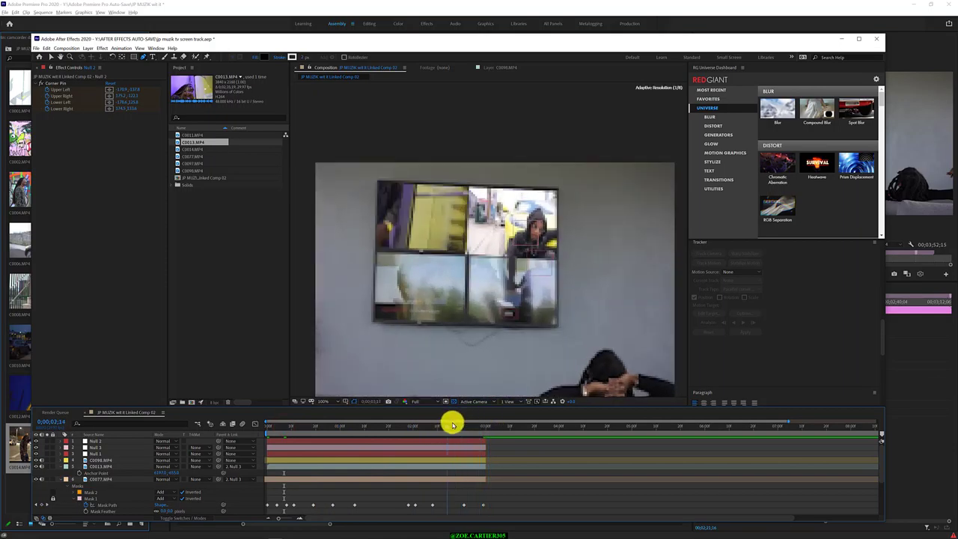
drag(452, 425, 240, 449)
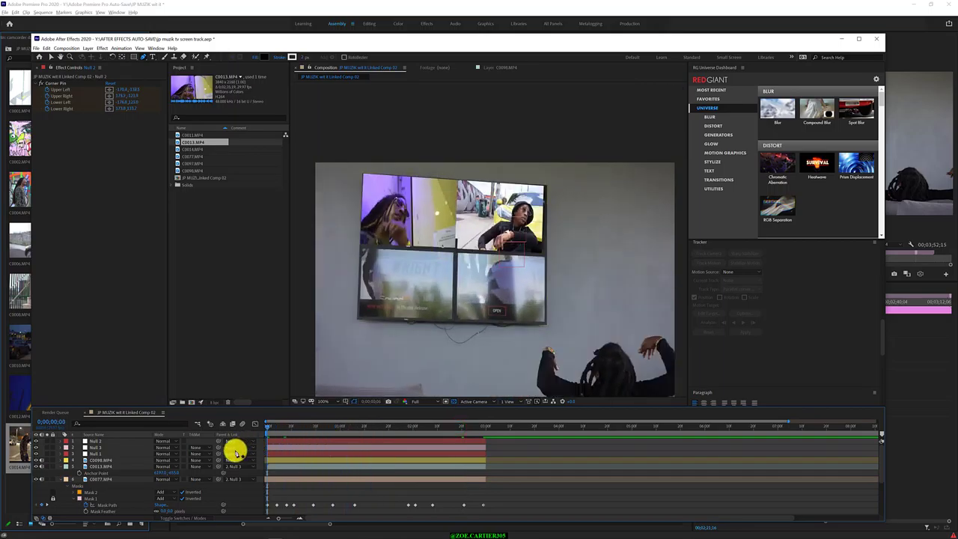
click(75, 196)
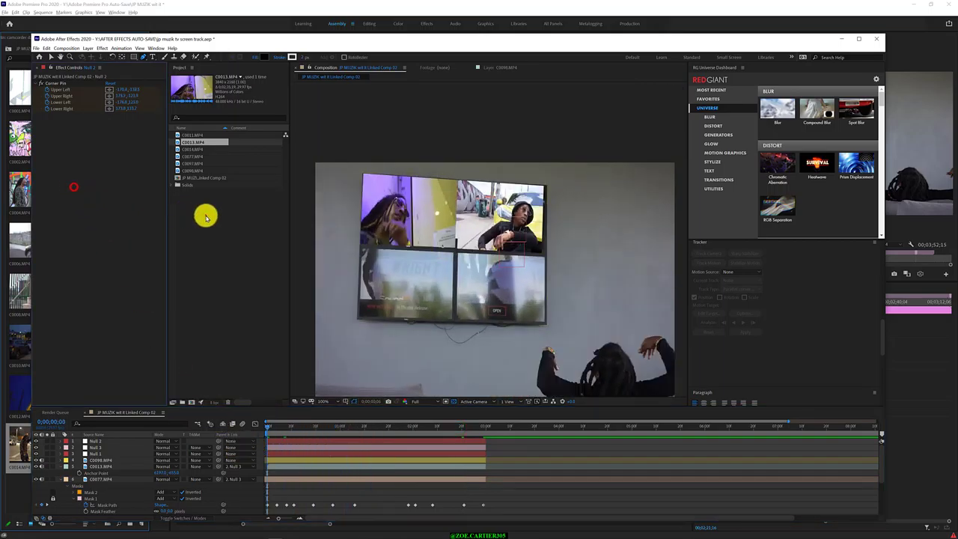
click(206, 215)
click(203, 171)
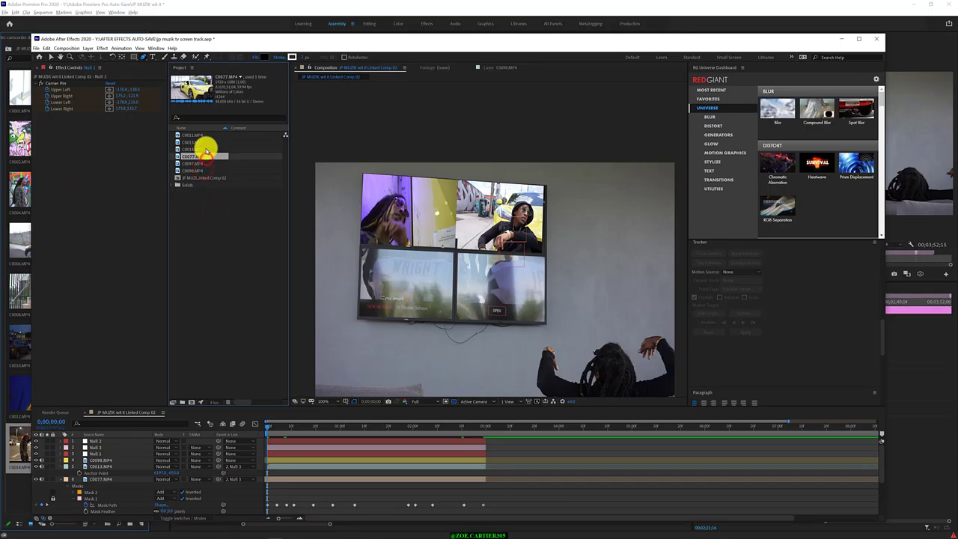
click(208, 142)
click(210, 135)
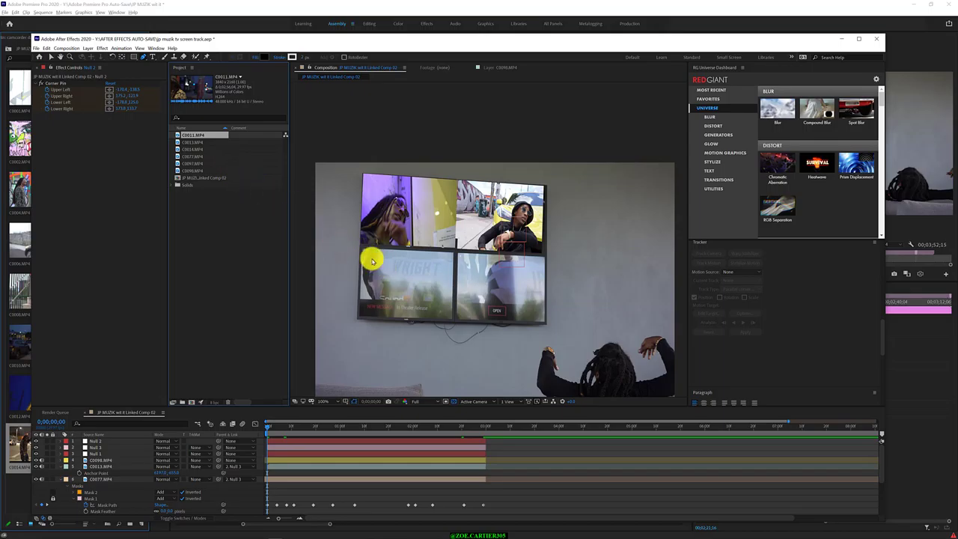
click(51, 57)
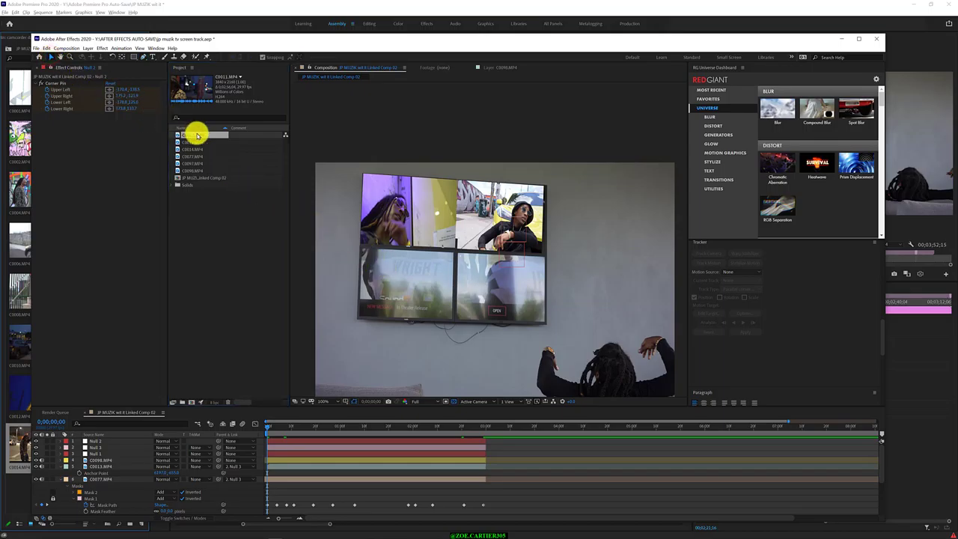
click(139, 453)
click(134, 464)
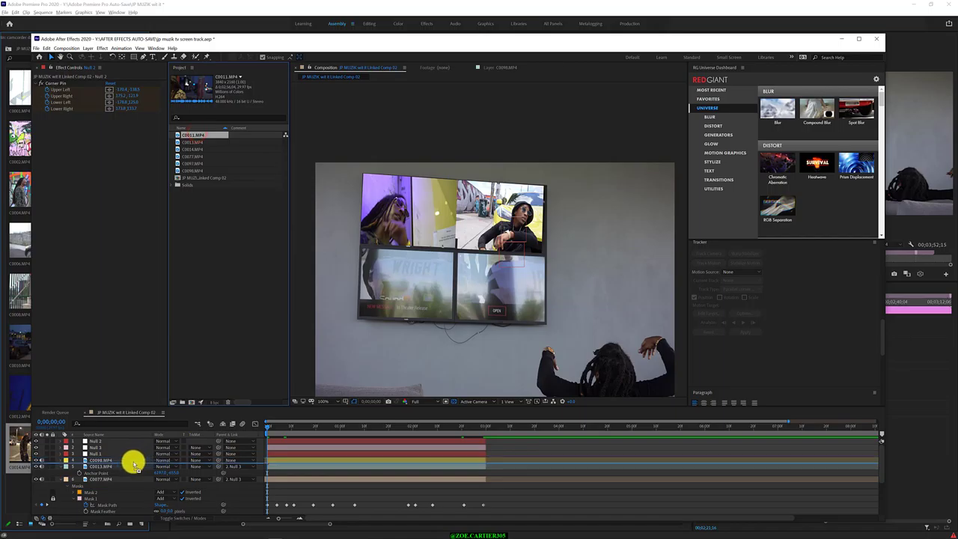
key(ctrl+slash)
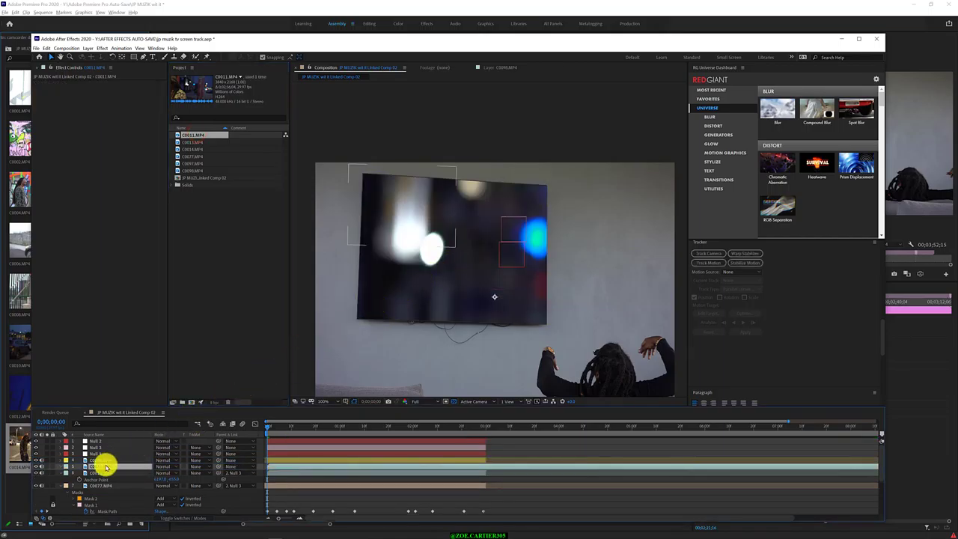
key(ctrl+z)
click(393, 286)
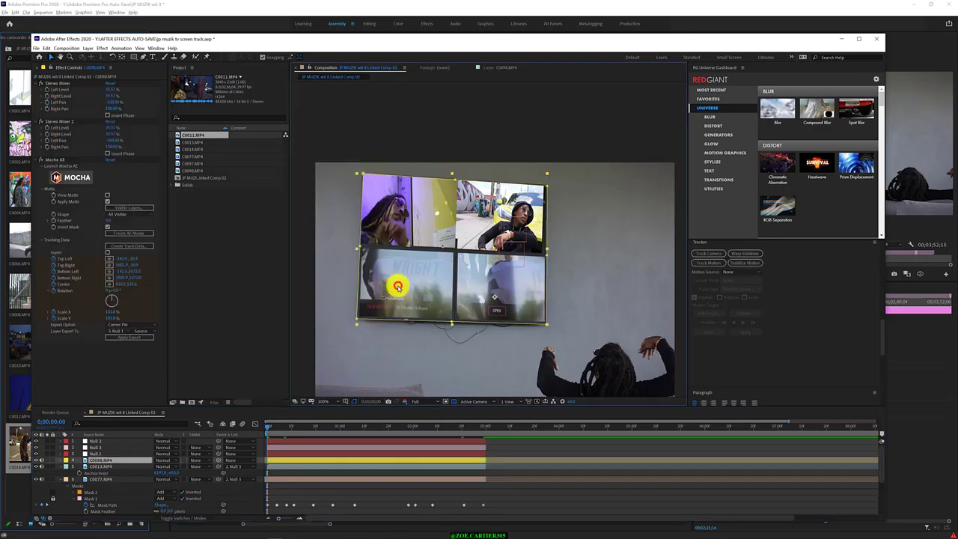
scroll(105, 487, down, 3)
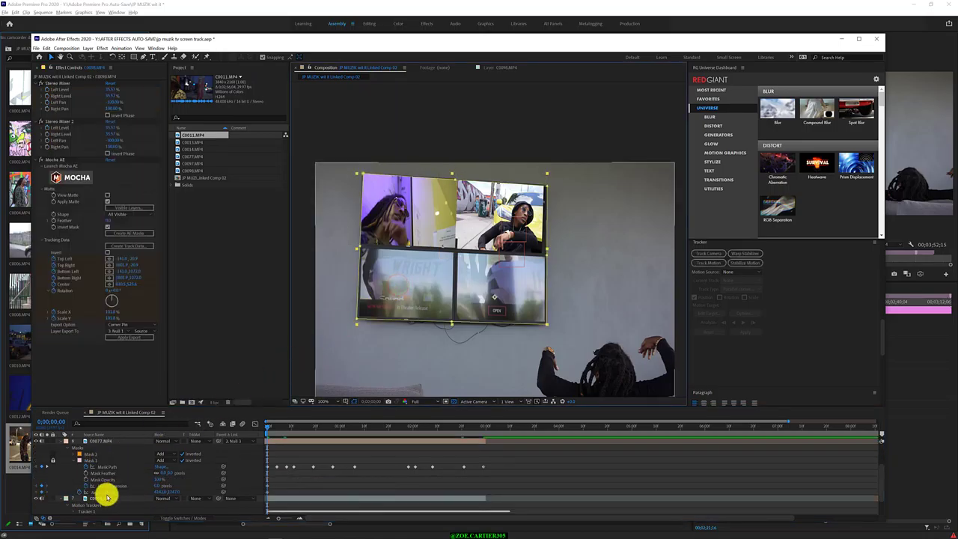
click(109, 497)
scroll(107, 496, up, 3)
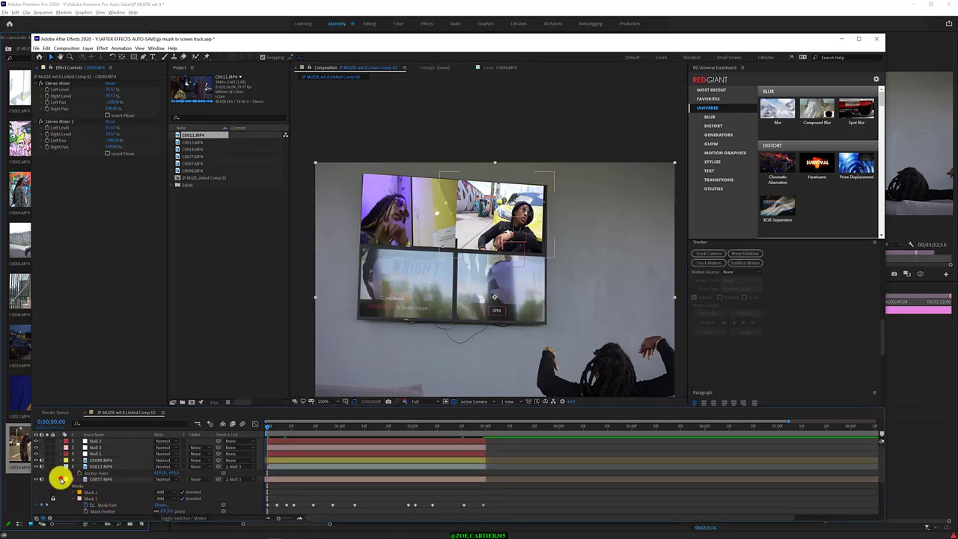
- Collapse C0077's masks, toggle C0098's eye switch leaving it off, and select C0013
click(59, 479)
scroll(111, 492, down, 1)
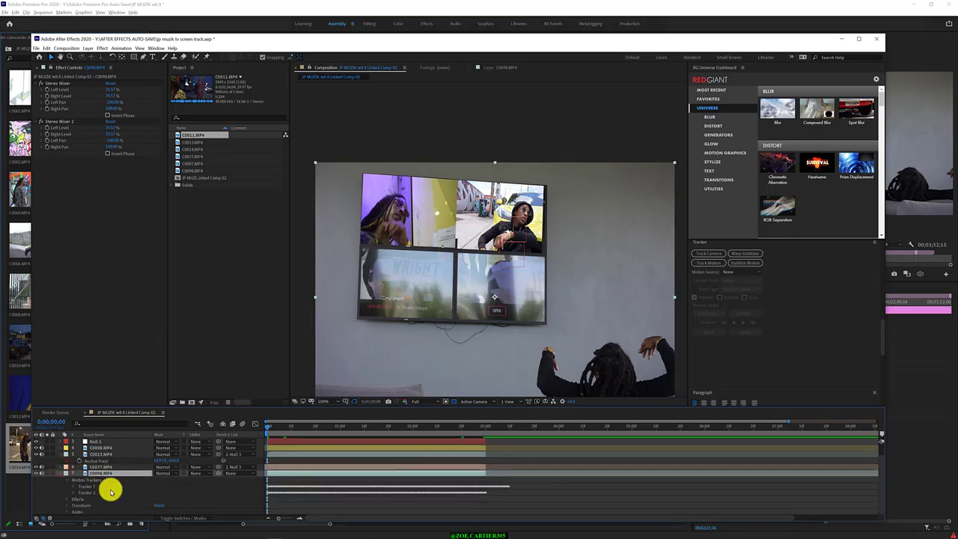
click(36, 473)
click(36, 473)
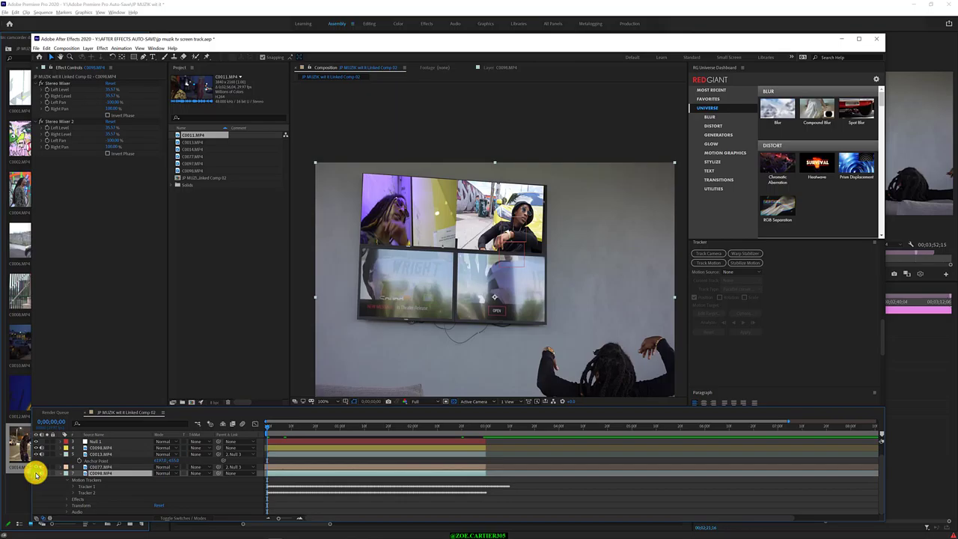
click(36, 473)
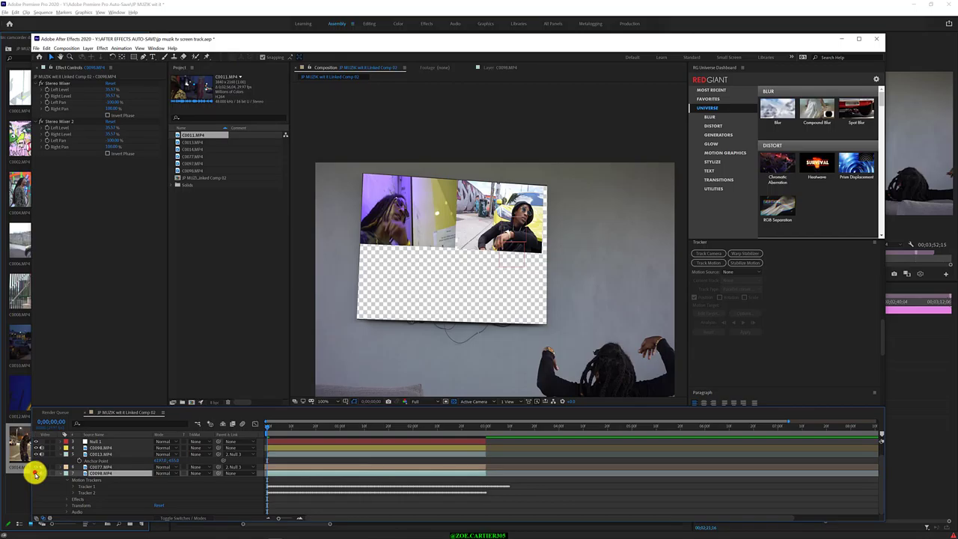
click(35, 473)
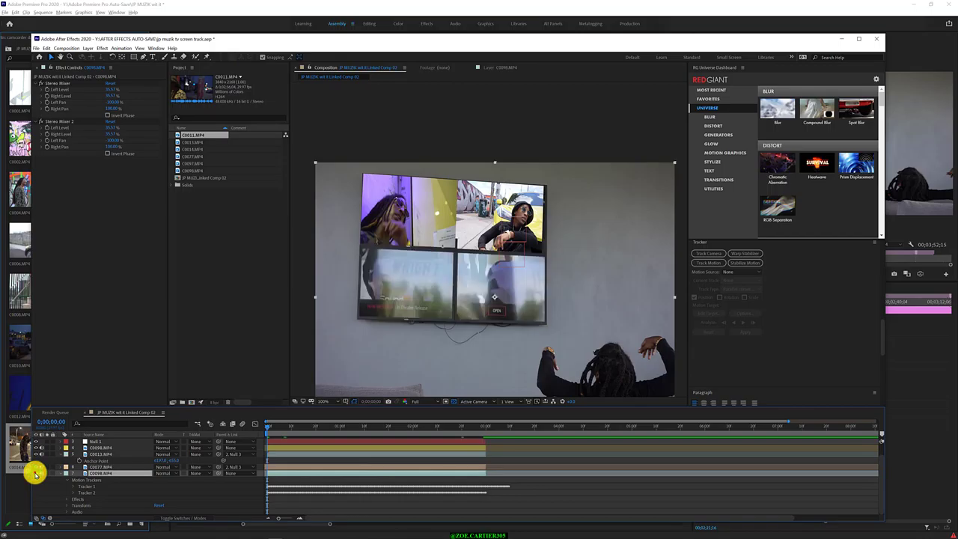
click(35, 473)
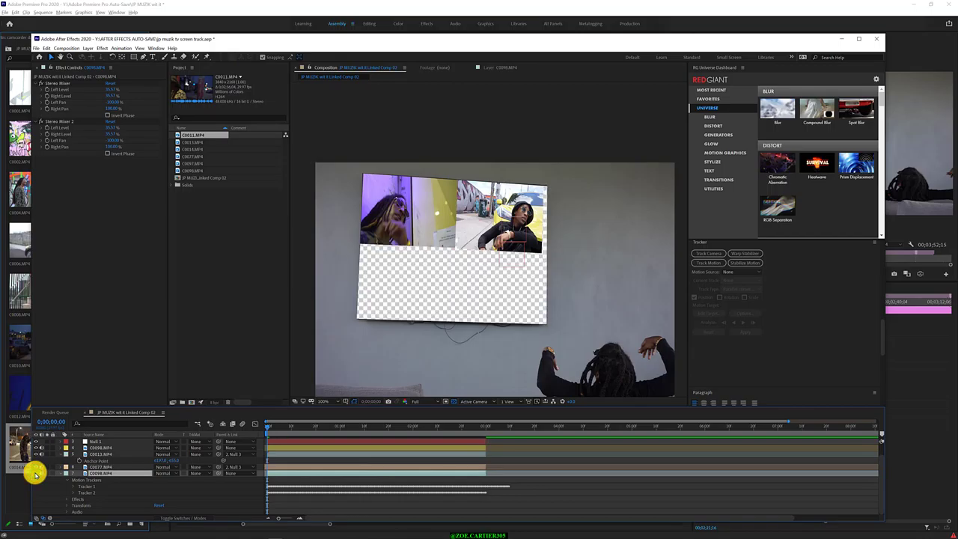
click(99, 454)
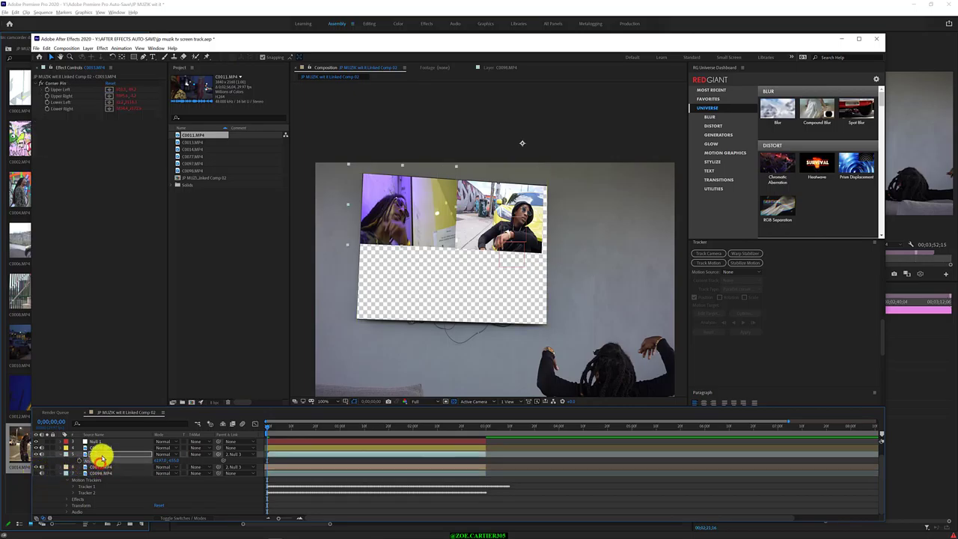
- Reveal C0077's Scale and shrink it to fit its upper TV quadrant, scrubbing to check
click(98, 446)
click(100, 467)
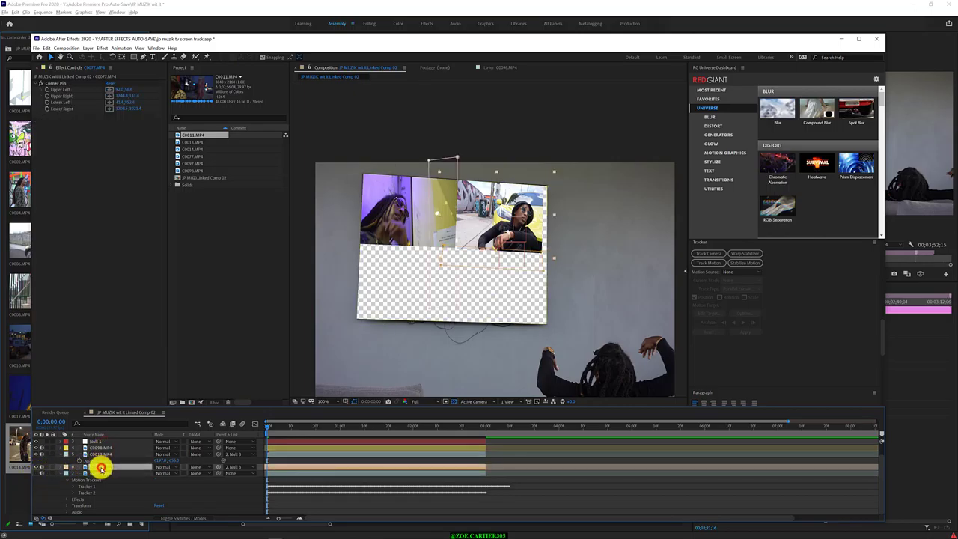
key(s)
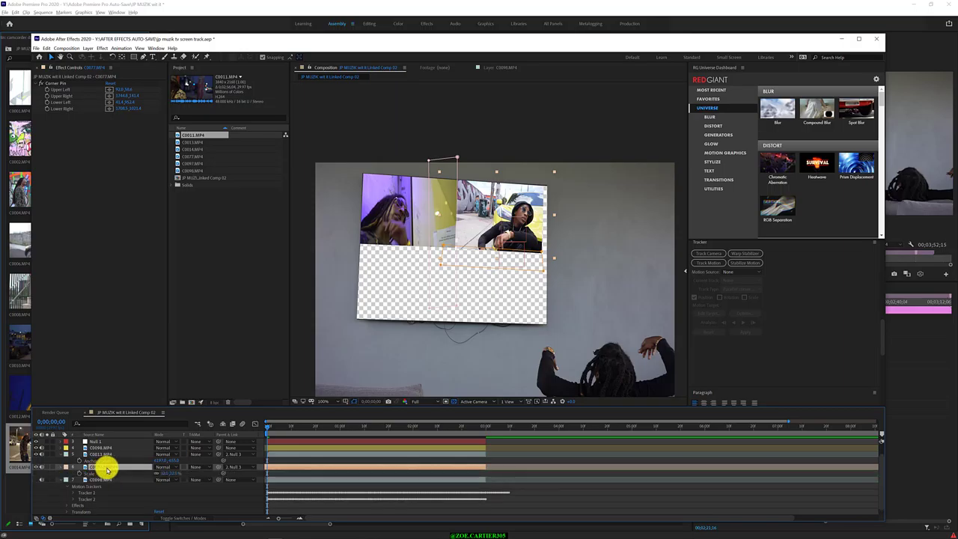
mouse_move(171, 470)
mouse_down()
mouse_move(113, 468)
mouse_move(156, 474)
mouse_move(138, 478)
mouse_up()
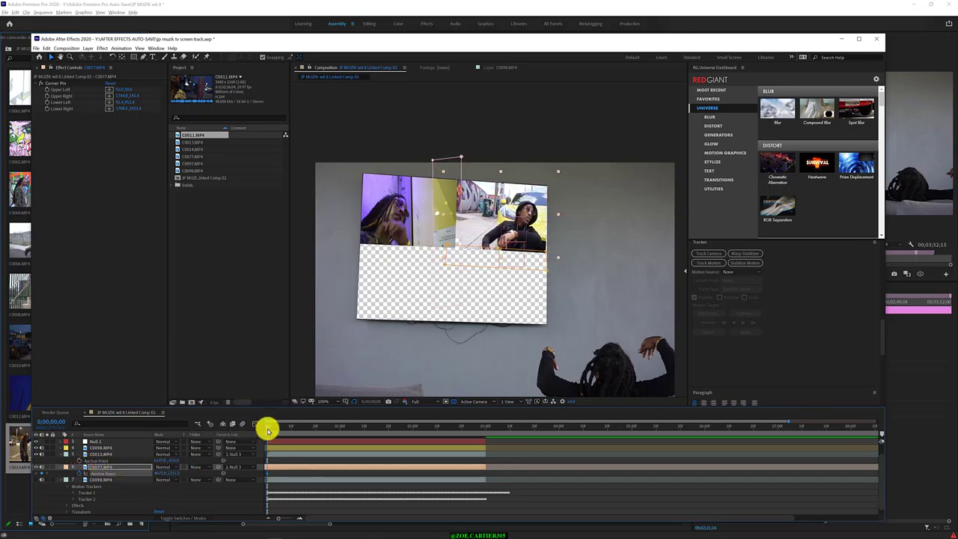
drag(268, 429, 388, 427)
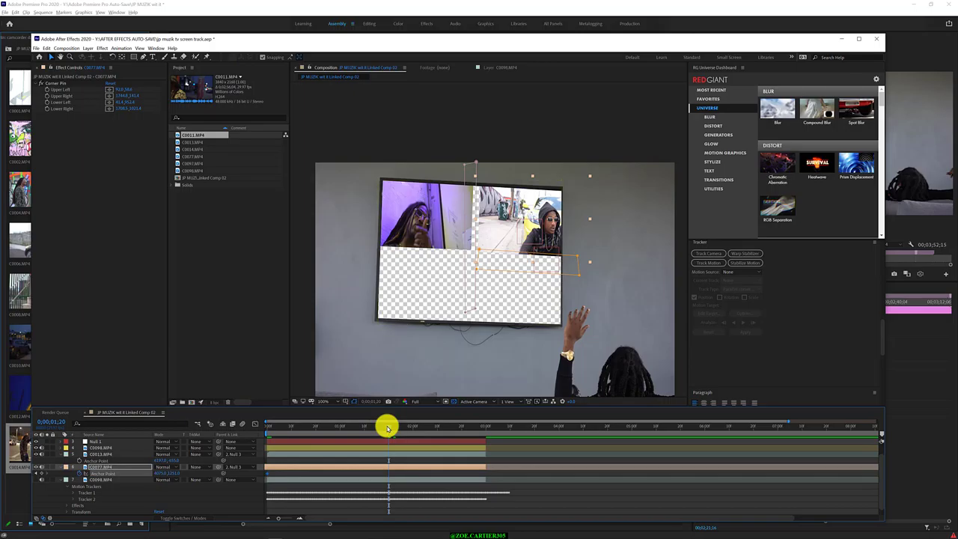
click(117, 467)
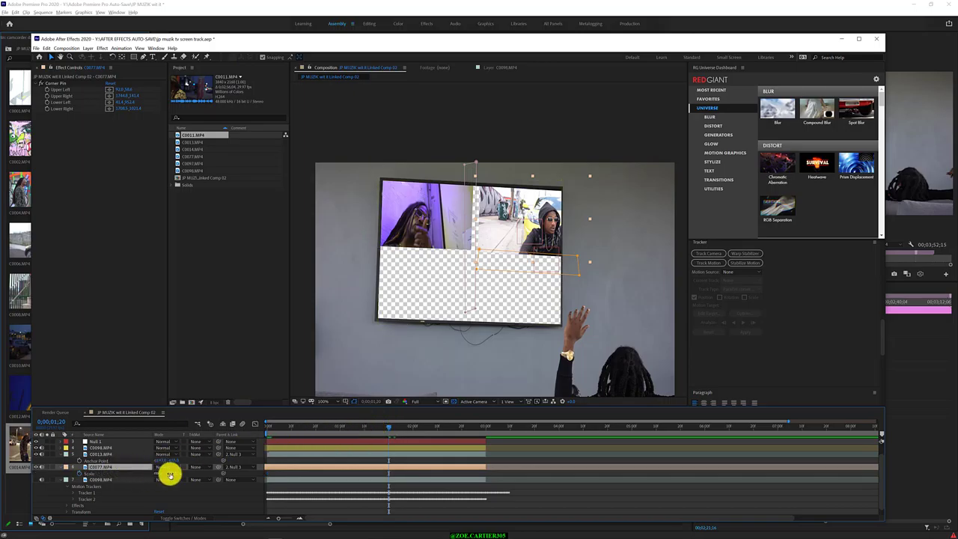
drag(172, 474, 175, 476)
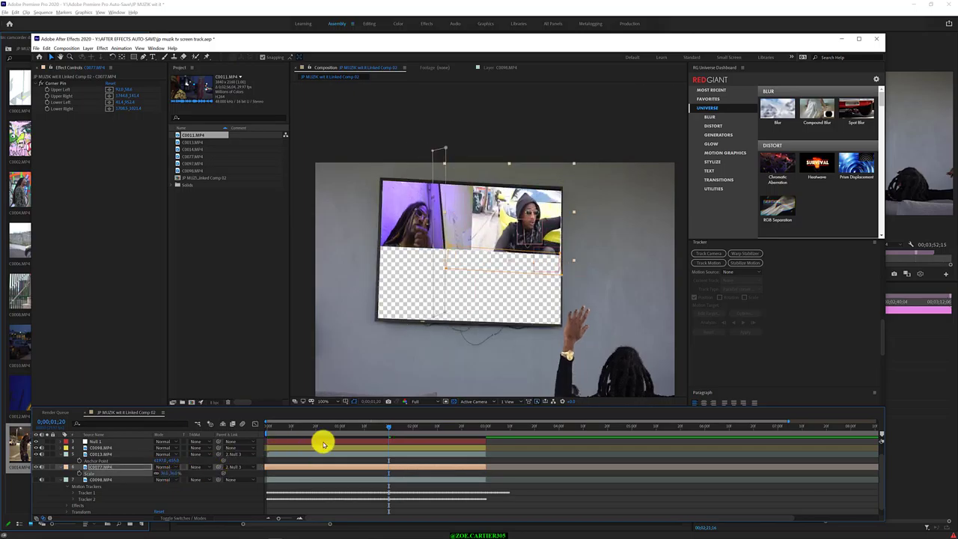
mouse_move(388, 426)
mouse_down()
mouse_move(411, 430)
mouse_move(241, 441)
mouse_up()
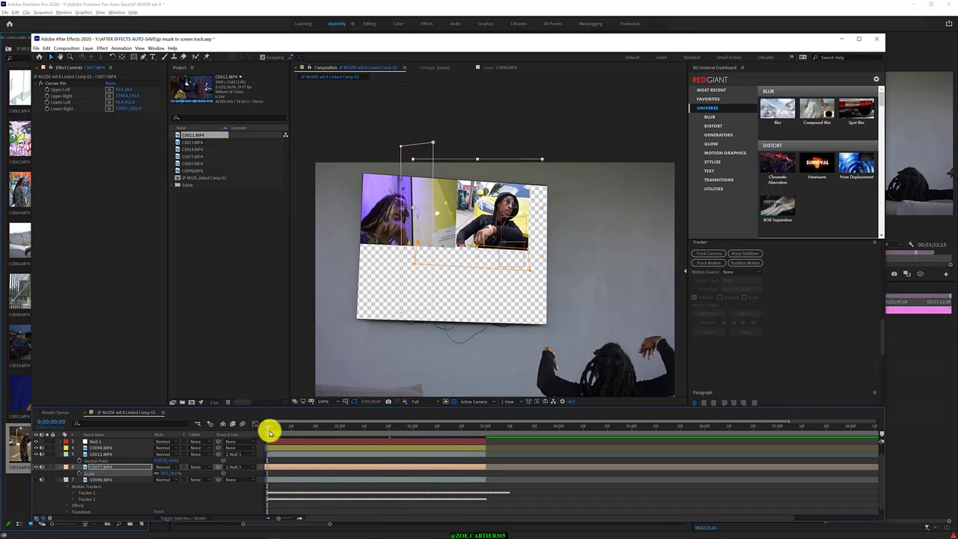
- Fine-tune C0077's scale, briefly comparing against C0098, and scrub through the clip to check the fit
click(36, 479)
click(35, 480)
drag(171, 474, 175, 474)
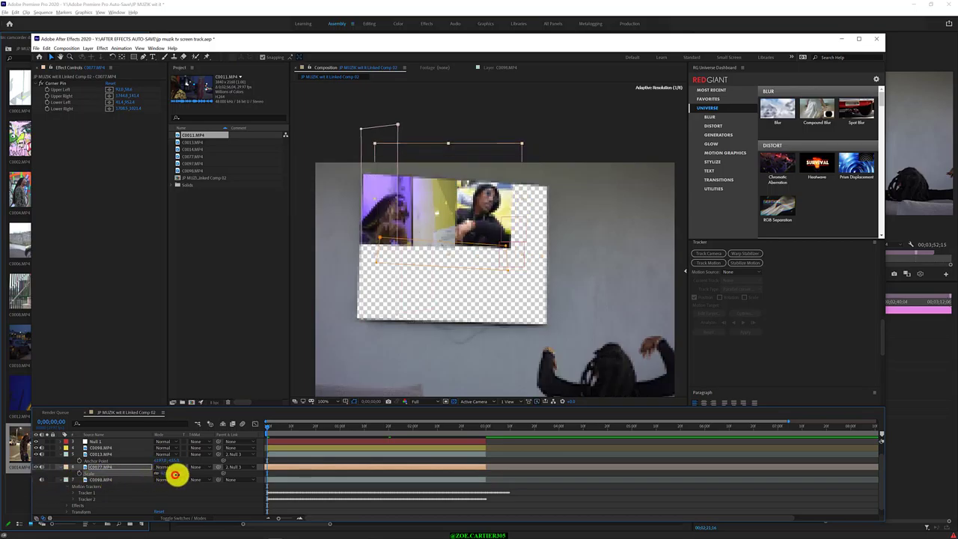
drag(172, 474, 173, 474)
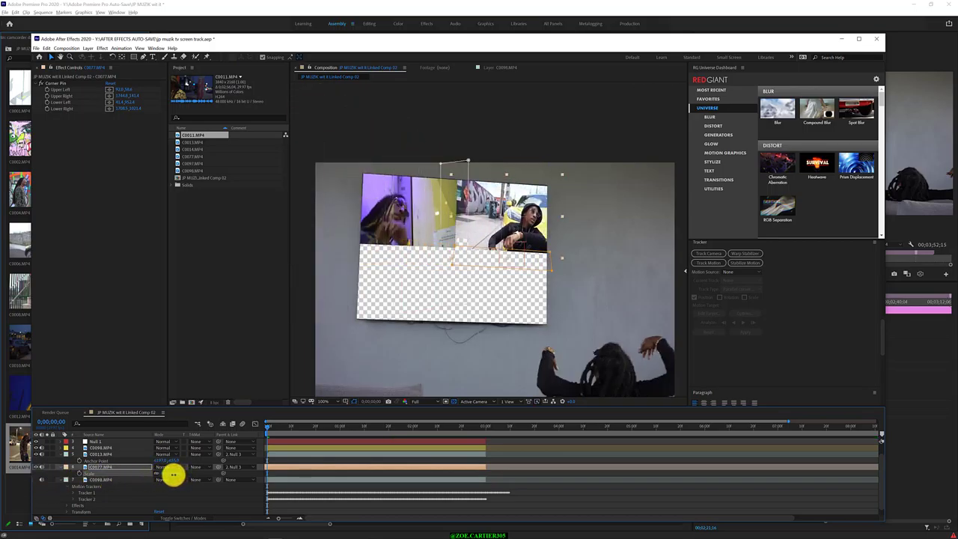
click(276, 428)
drag(276, 428, 316, 429)
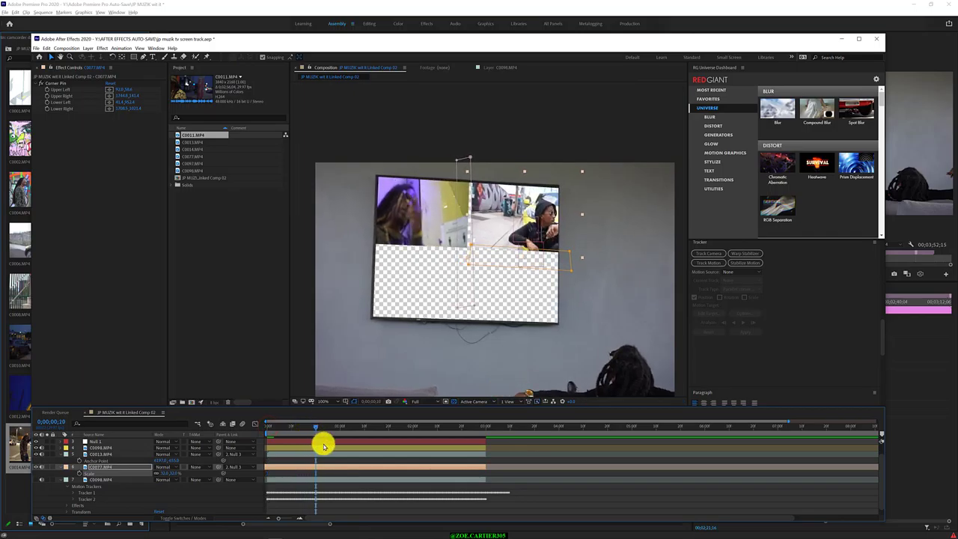
drag(323, 446, 468, 428)
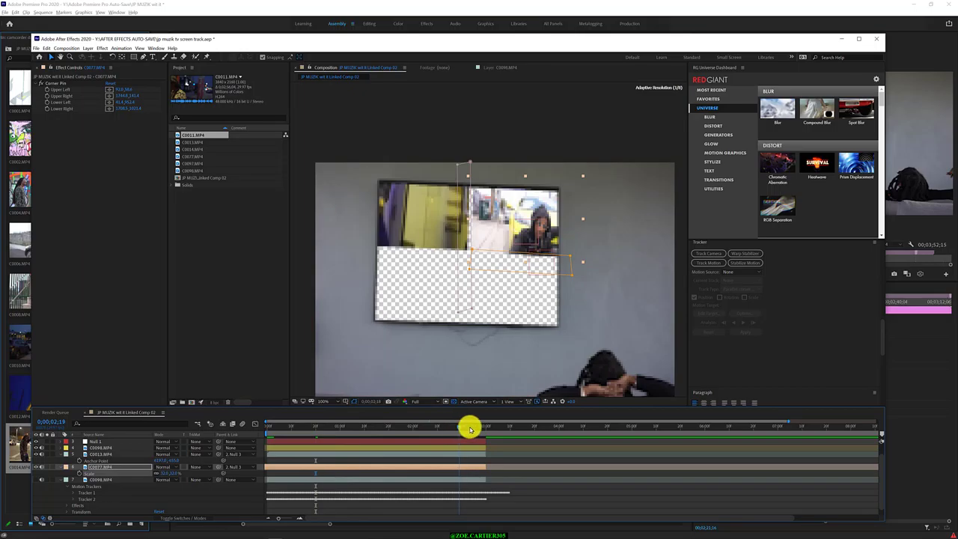
- Turn C0098 back on for the lower half, compare by toggling the upper clips, and select Null 1
click(36, 479)
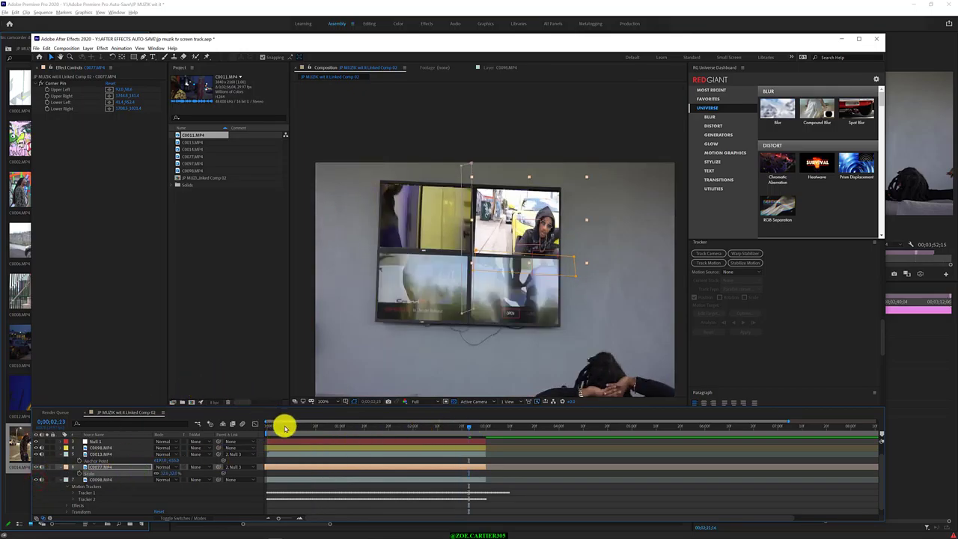
drag(280, 425, 256, 425)
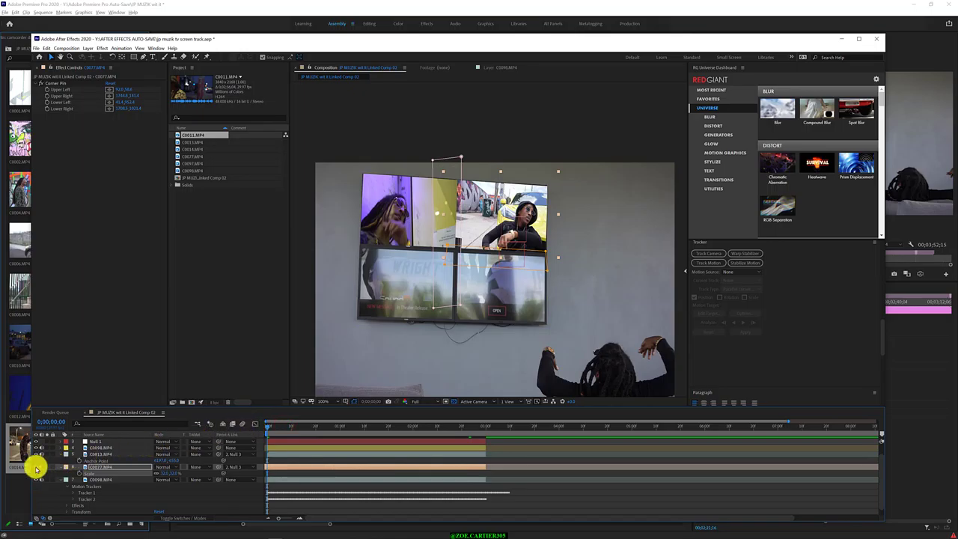
click(35, 468)
click(34, 454)
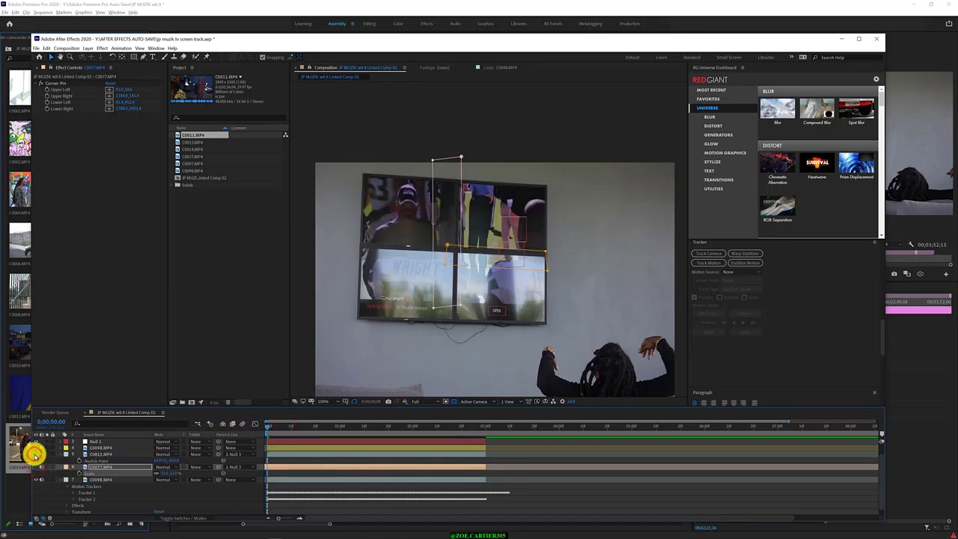
click(34, 455)
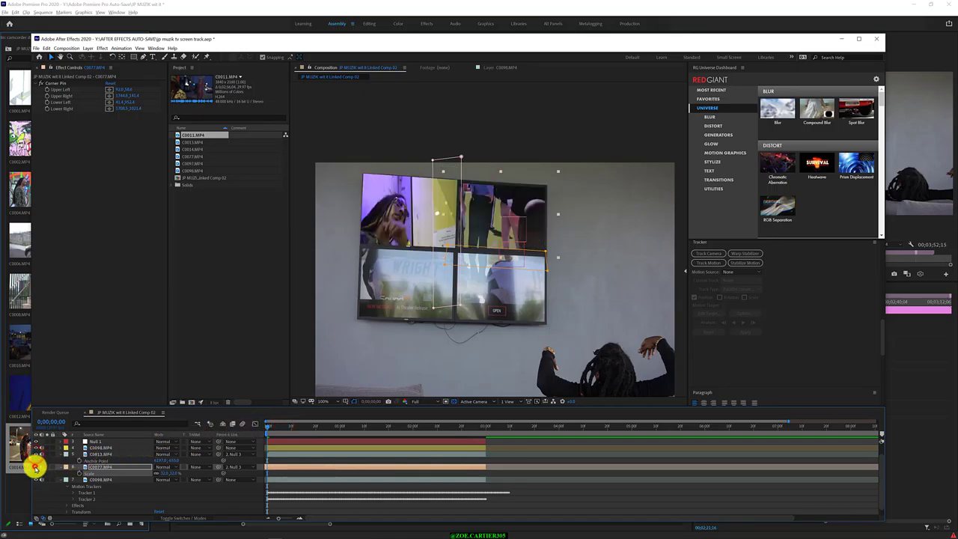
click(35, 467)
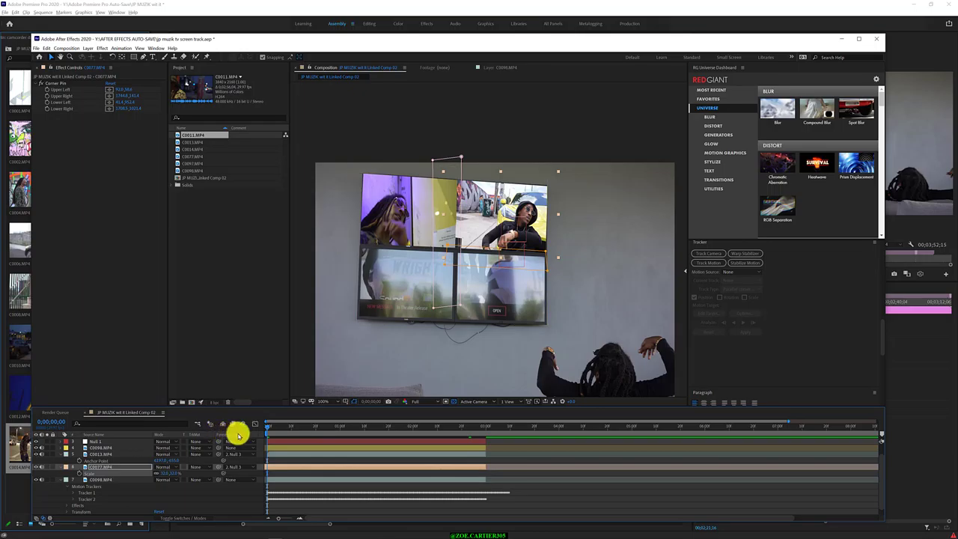
click(265, 441)
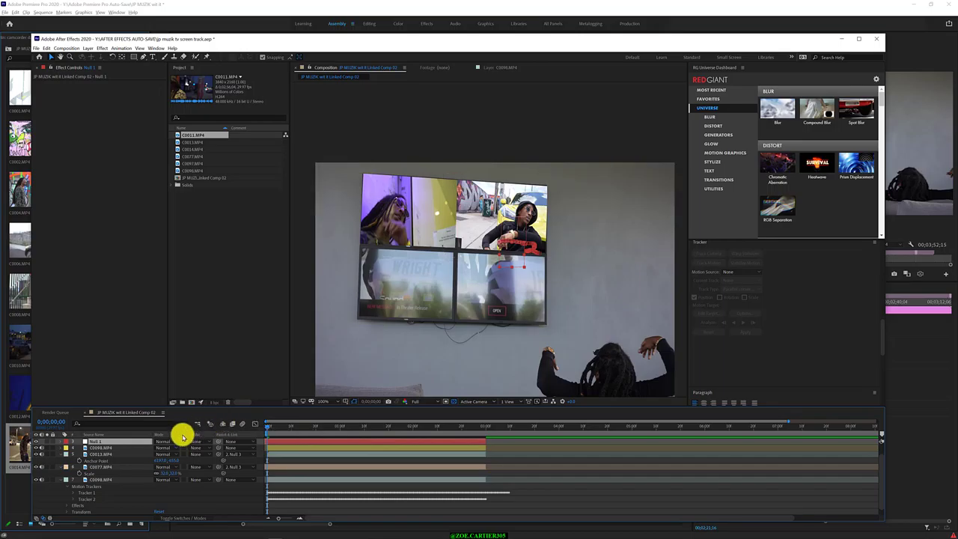
drag(33, 482, 11, 484)
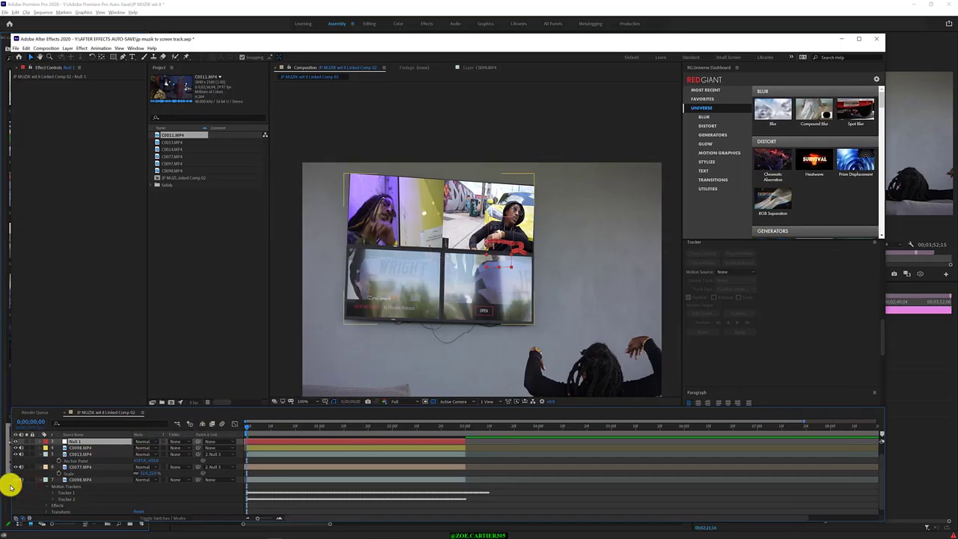
- Widen the window, show the switch columns, and create two new null layers
drag(886, 436, 938, 429)
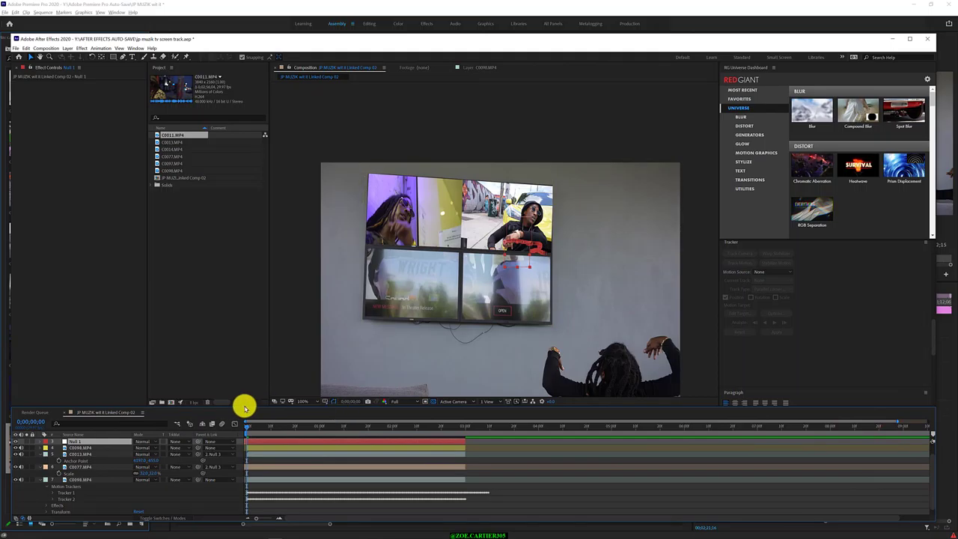
click(166, 516)
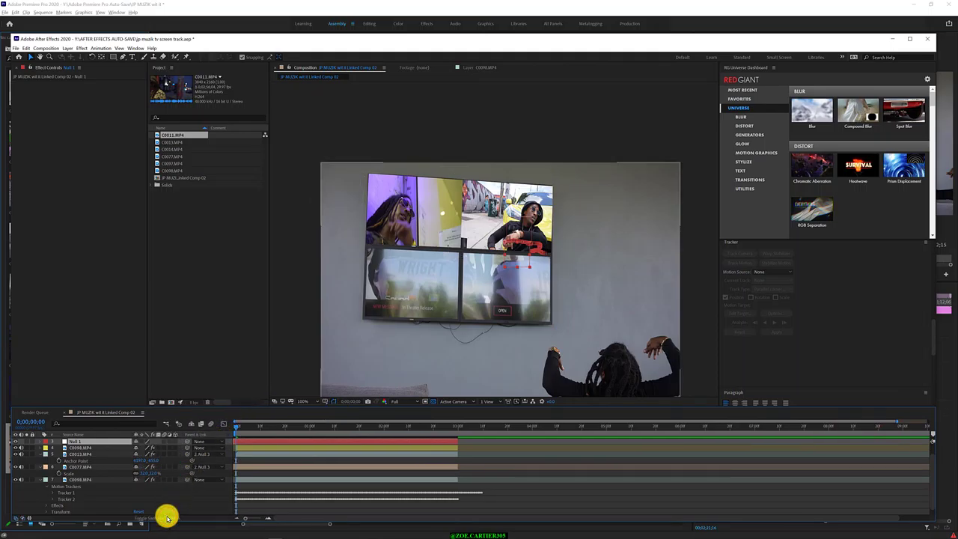
click(136, 460)
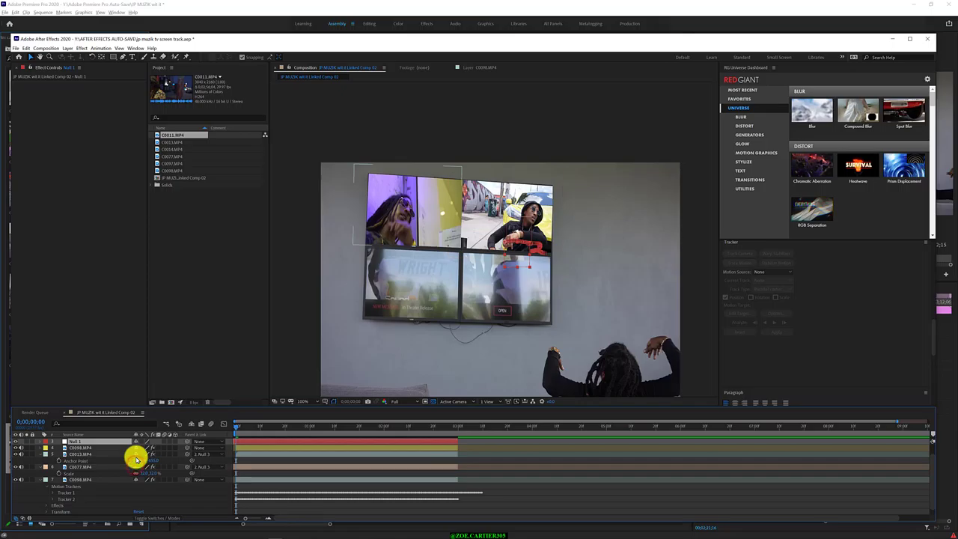
click(119, 490)
key(ctrl+d)
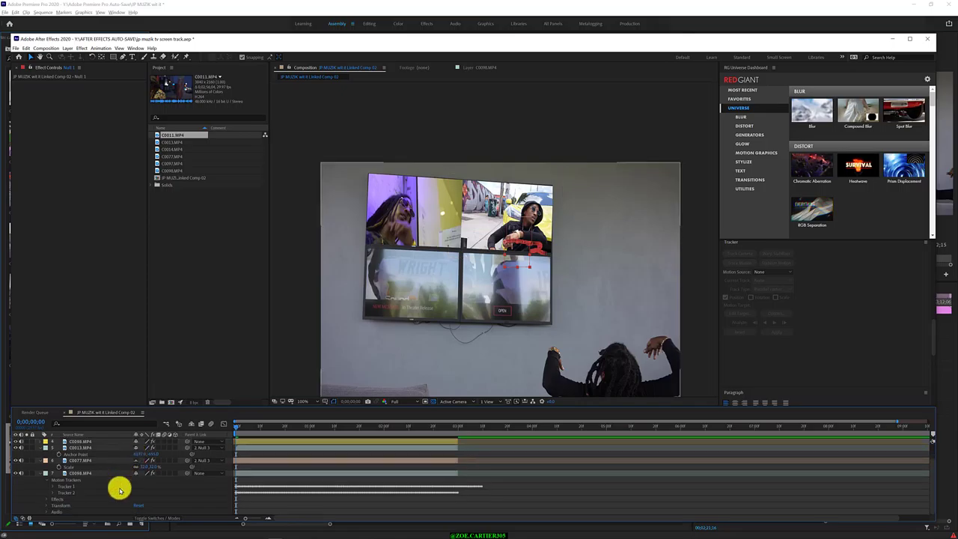
key(ctrl+d)
drag(136, 467, 137, 448)
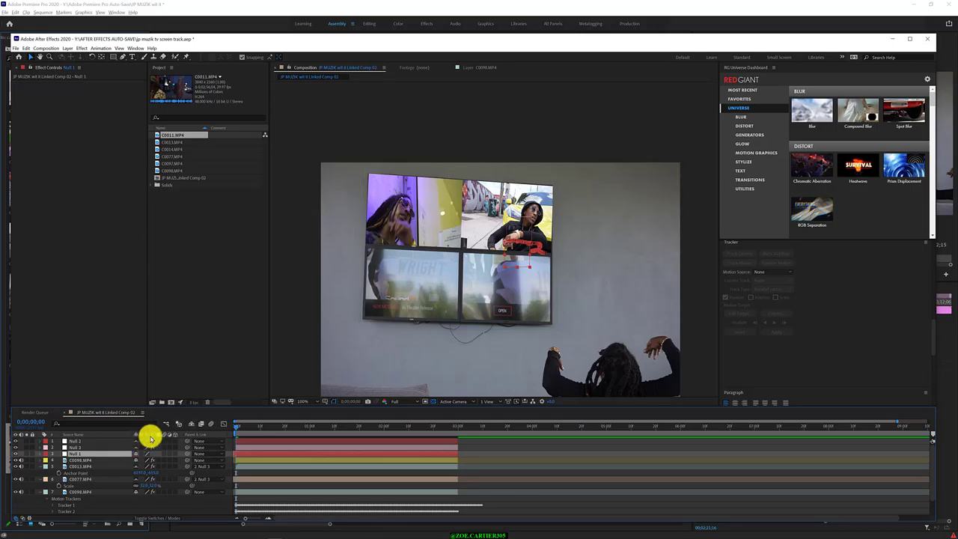
- Hide shy layers, delete Null 1, and collapse the layers, leaving the two C0098.MP4 layers listed
click(194, 424)
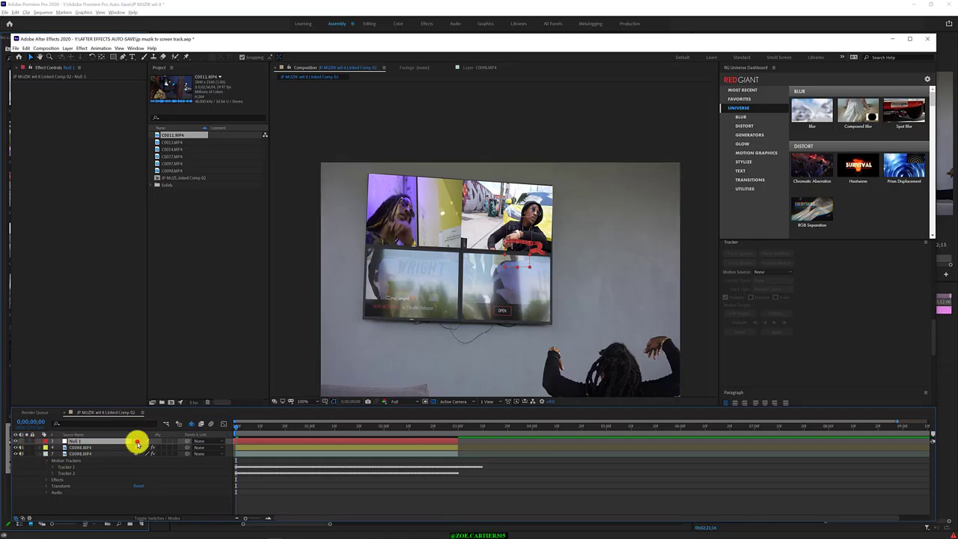
key(Delete)
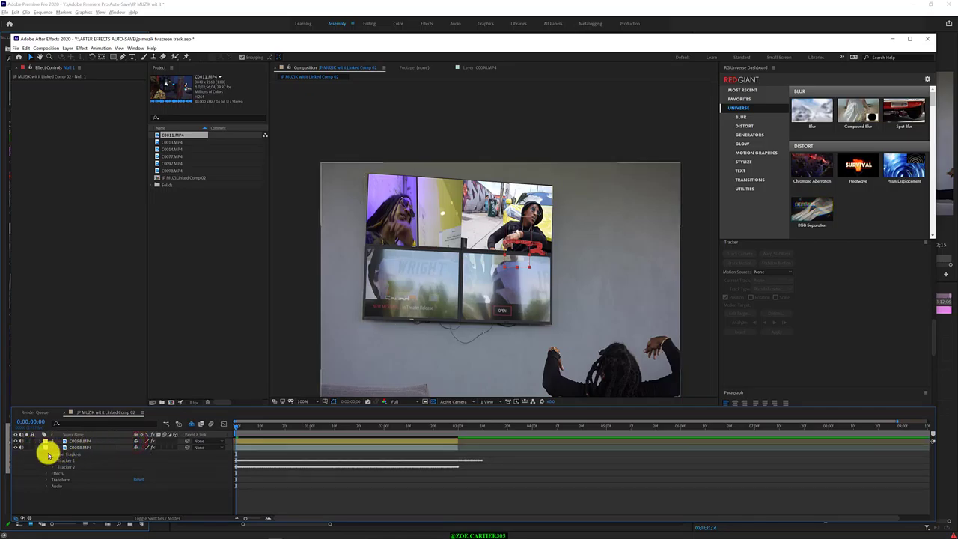
click(40, 447)
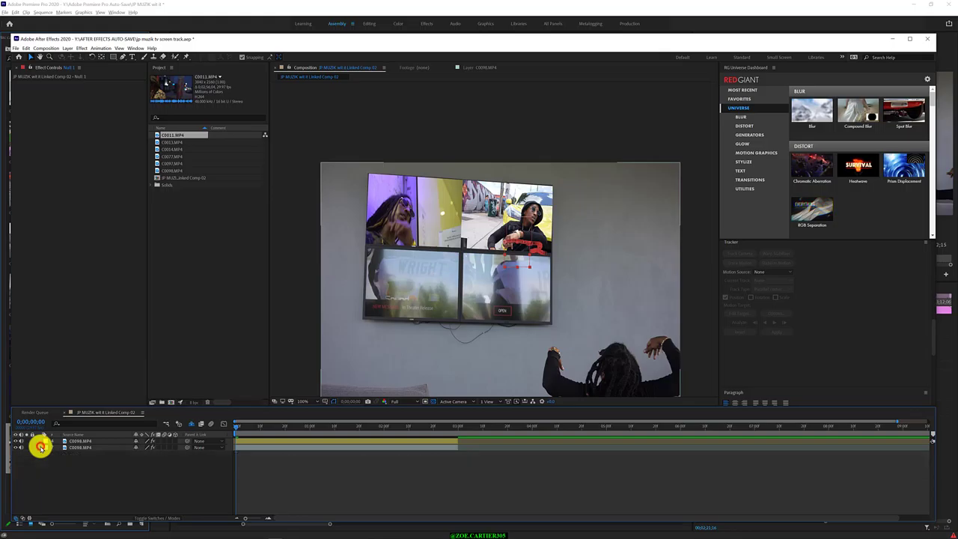
click(40, 447)
click(41, 447)
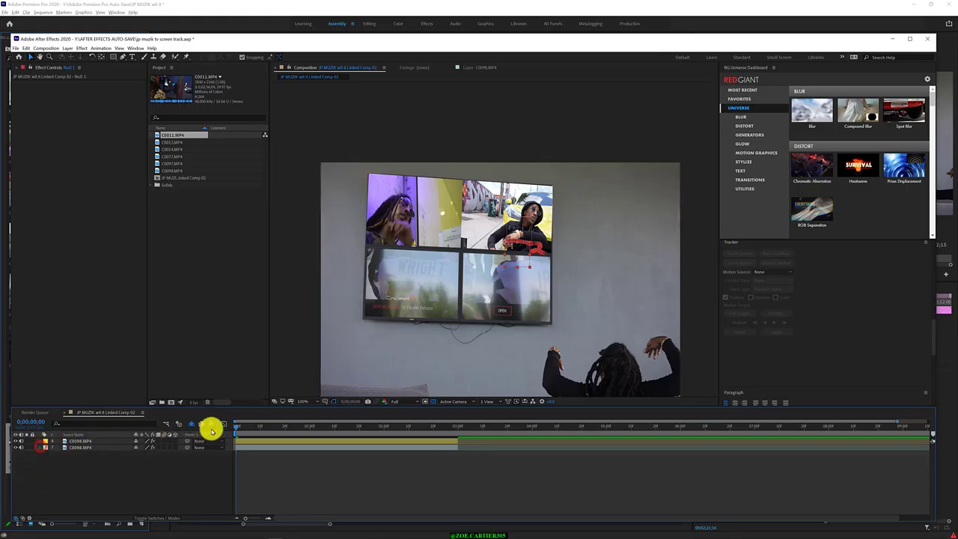
drag(238, 426, 254, 425)
click(79, 447)
click(41, 447)
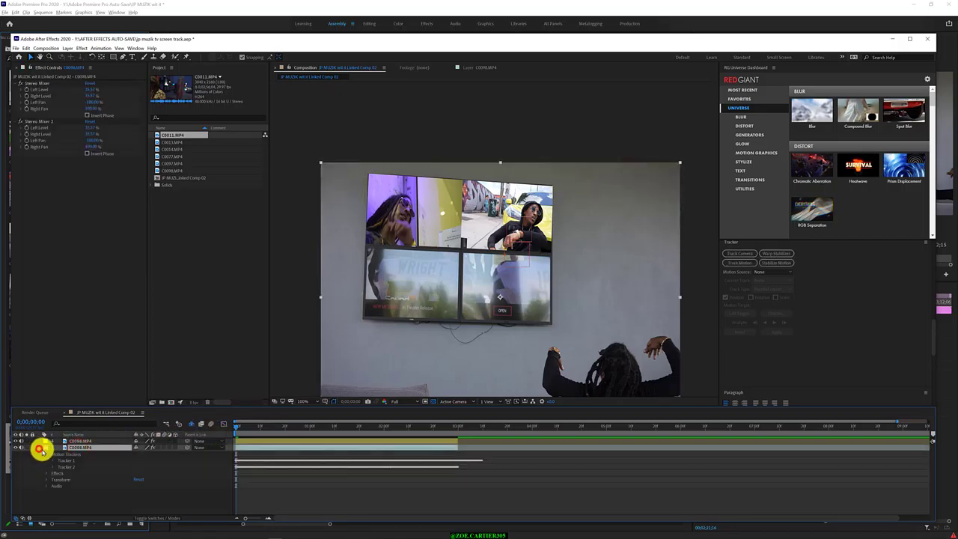
click(75, 455)
right_click(74, 455)
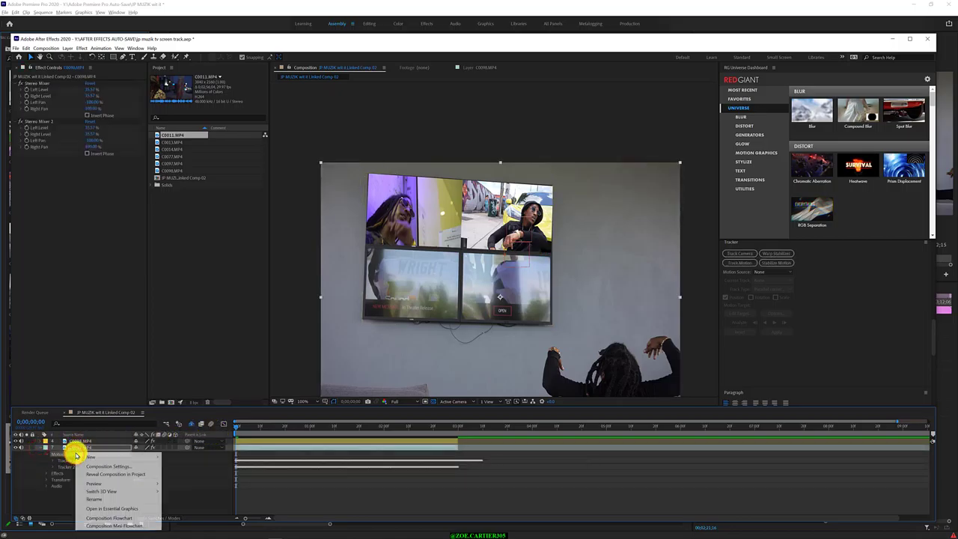
click(65, 455)
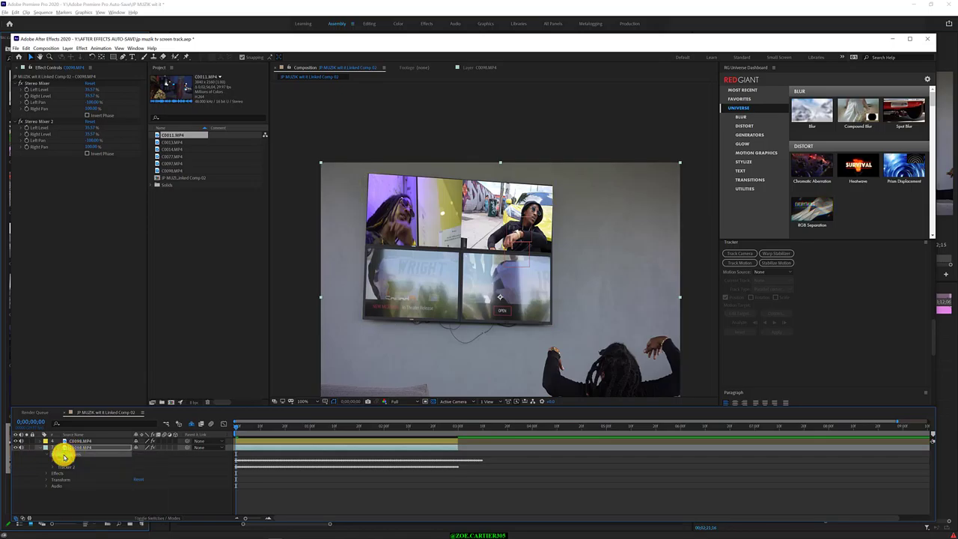
click(764, 272)
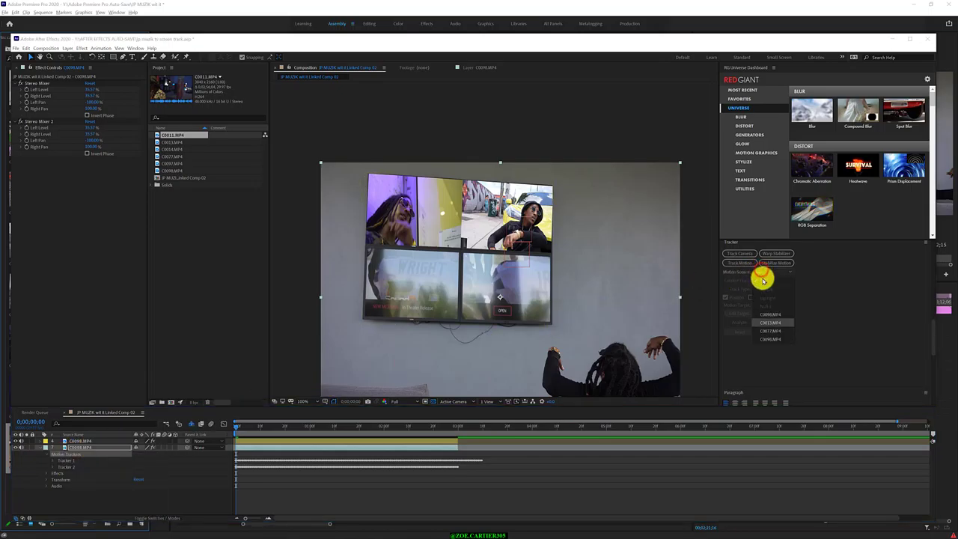
click(771, 338)
click(783, 280)
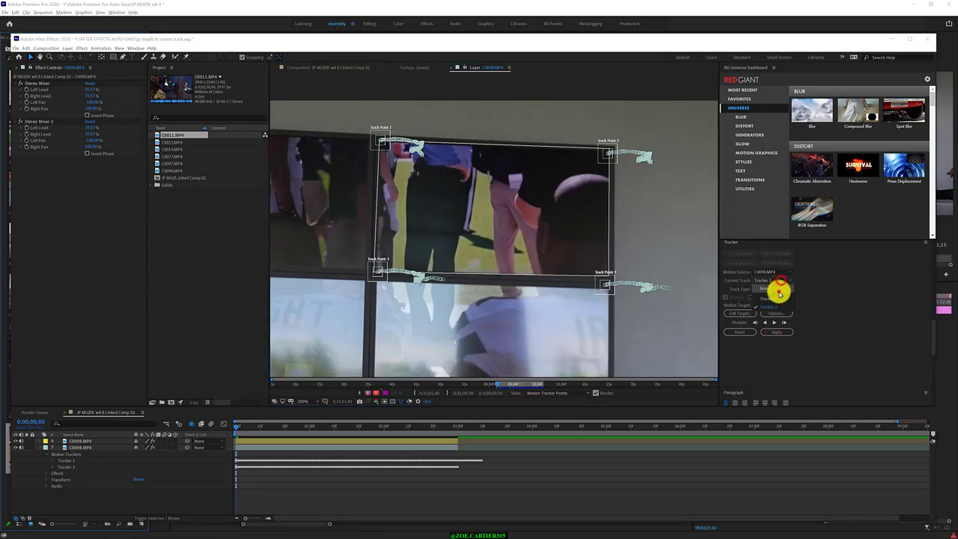
click(779, 290)
scroll(404, 287, up, 1)
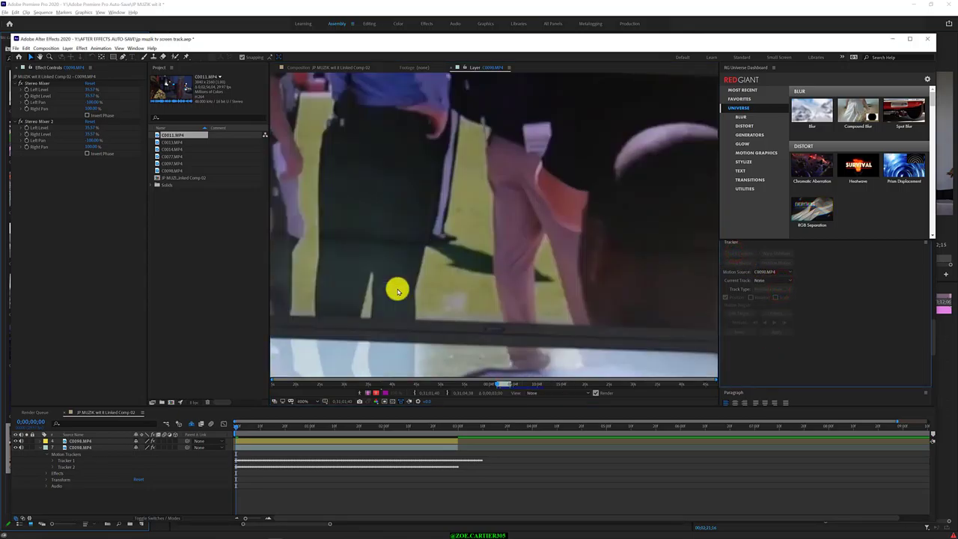
scroll(396, 287, down, 5)
scroll(397, 289, up, 2)
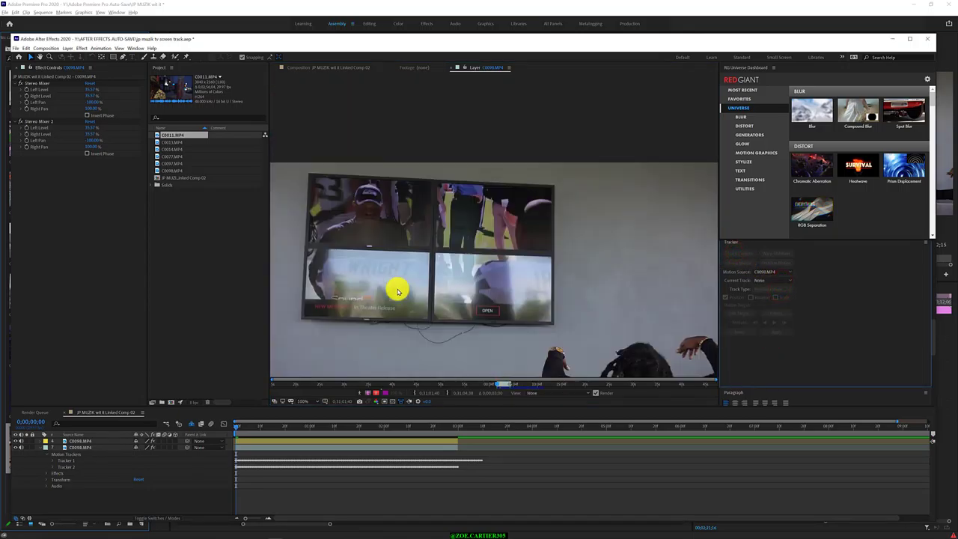
right_click(341, 280)
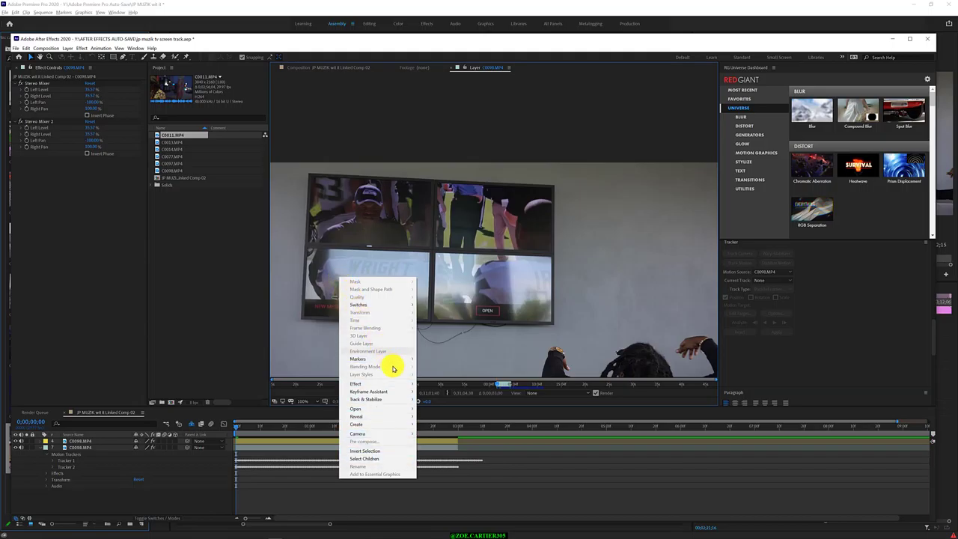
mouse_move(381, 399)
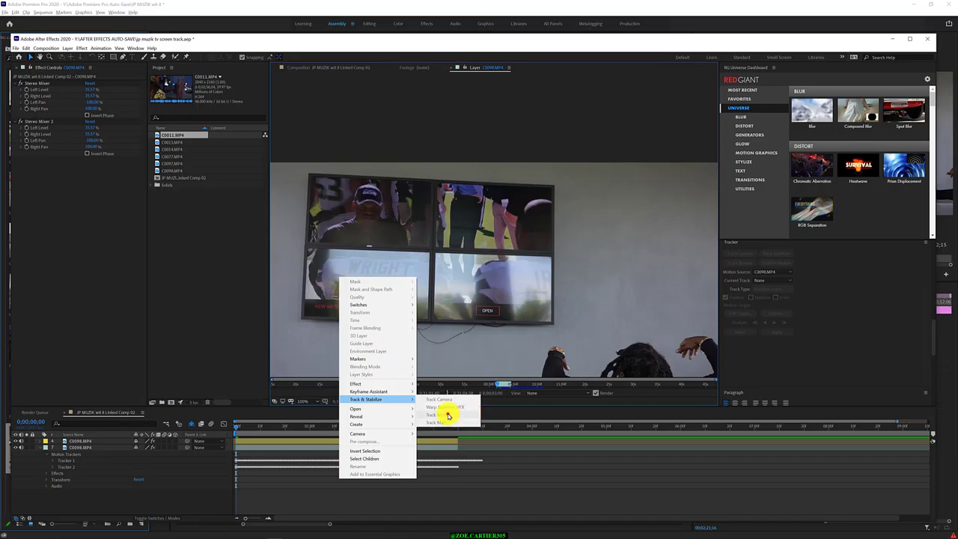
click(446, 423)
click(827, 309)
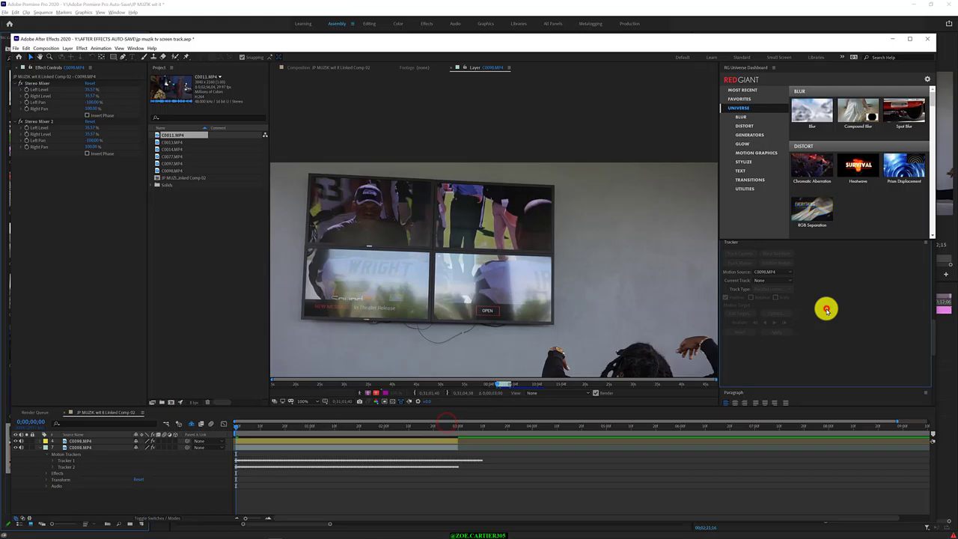
- Add a new Perspective corner pin tracker to the C0098.MP4 footage layer
click(93, 449)
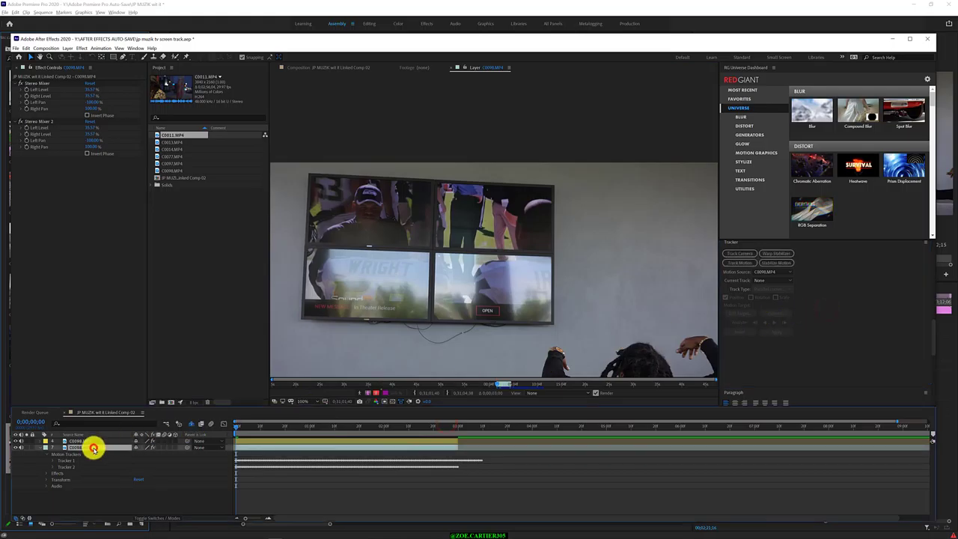
click(740, 263)
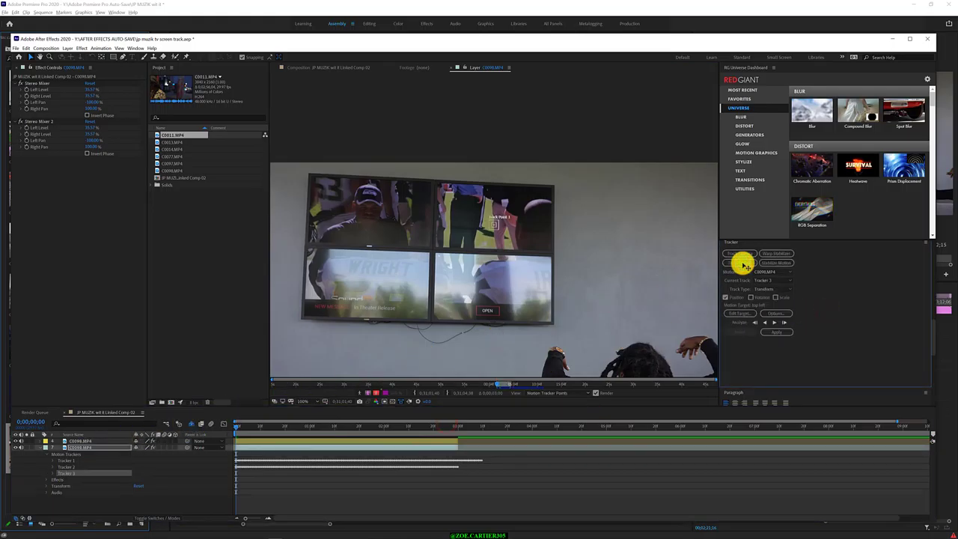
click(790, 289)
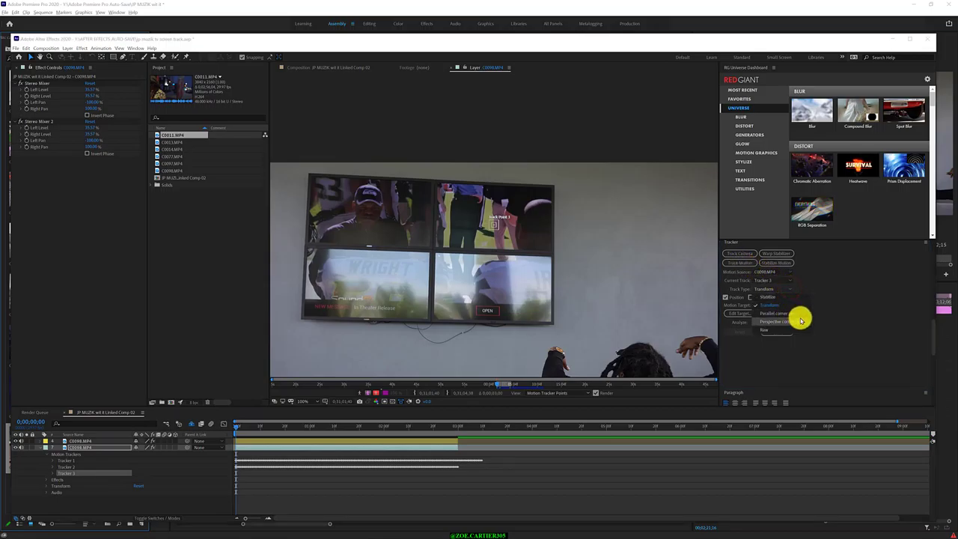
click(792, 321)
- Position the four track points over the TV's upper-right screen, nudging Track Point 3 down-left
drag(485, 232, 480, 211)
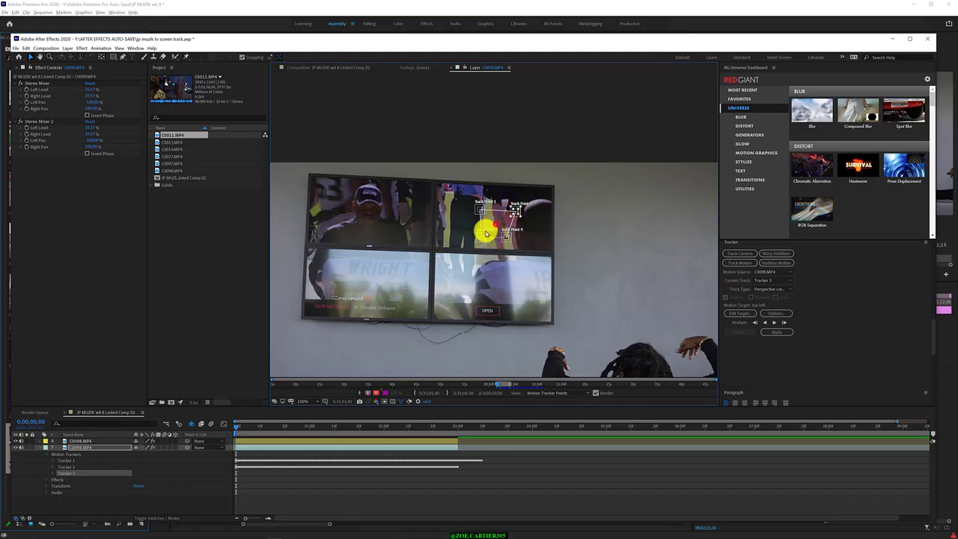
click(521, 239)
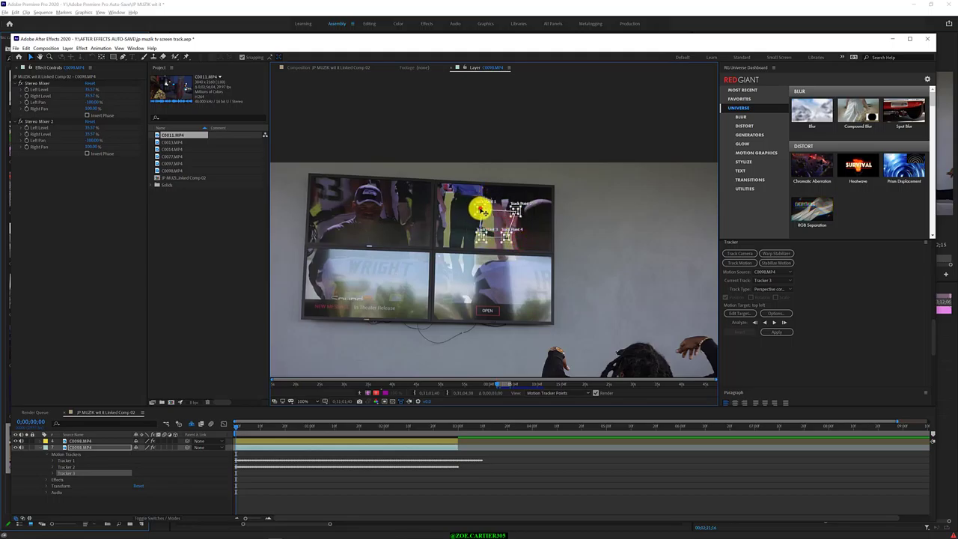
click(534, 244)
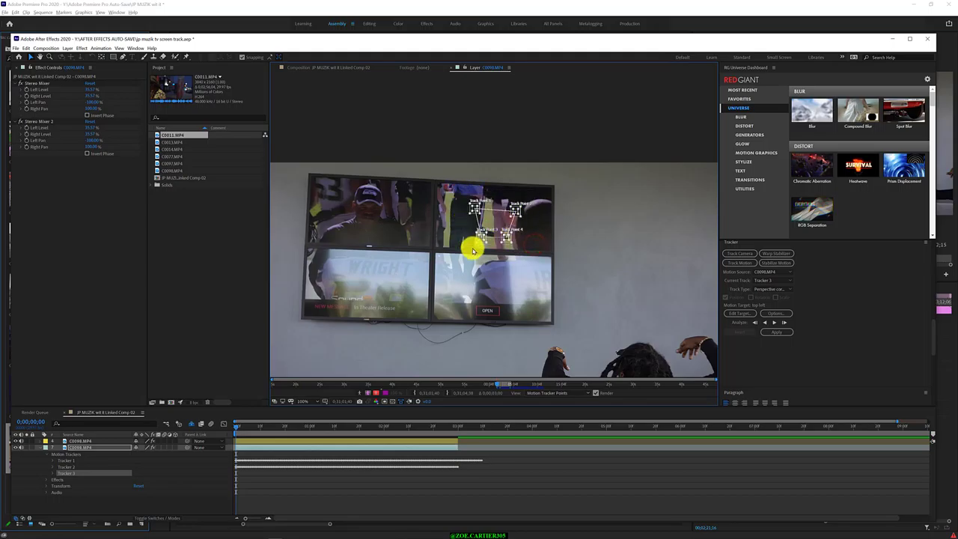
drag(477, 237, 473, 246)
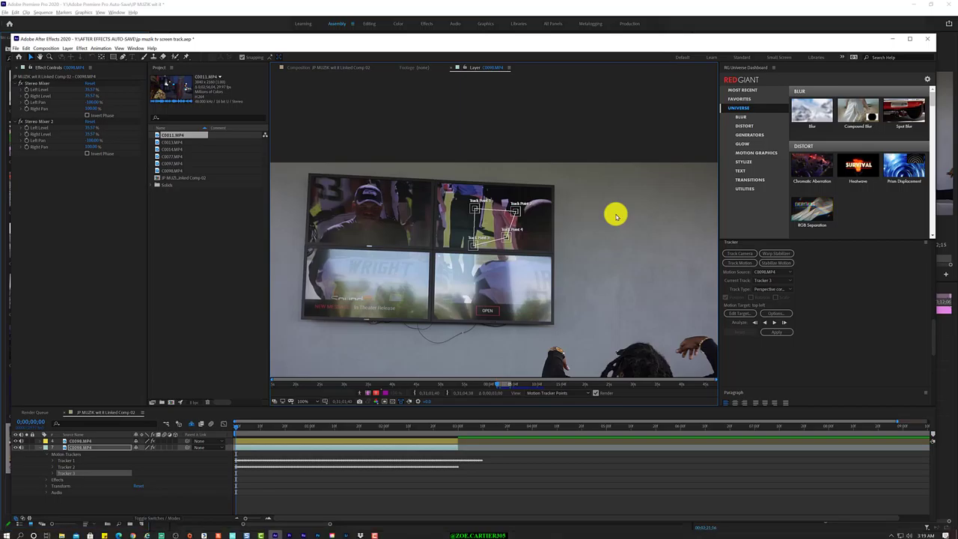
- Add a null object with a teal label and rename it 'bottom left'
right_click(58, 506)
mouse_move(75, 429)
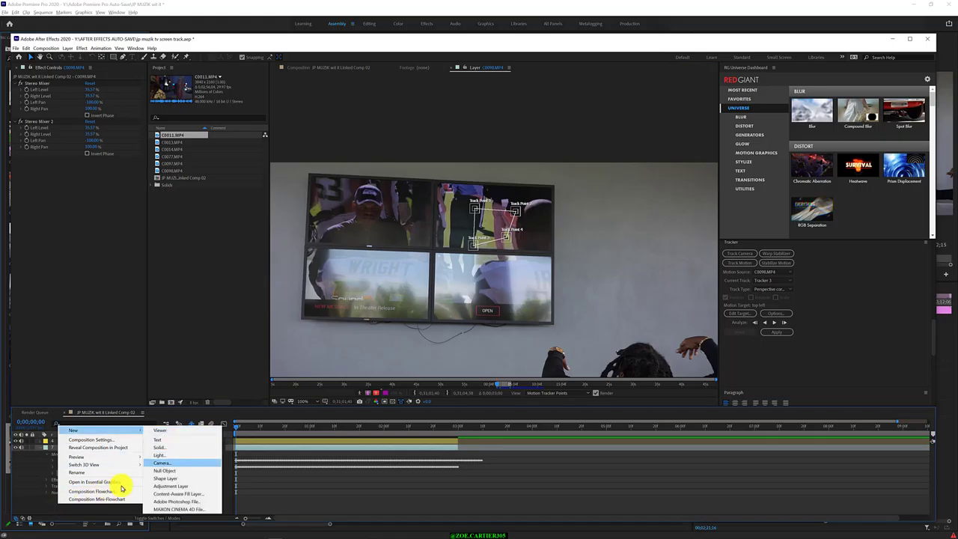
click(170, 472)
click(46, 446)
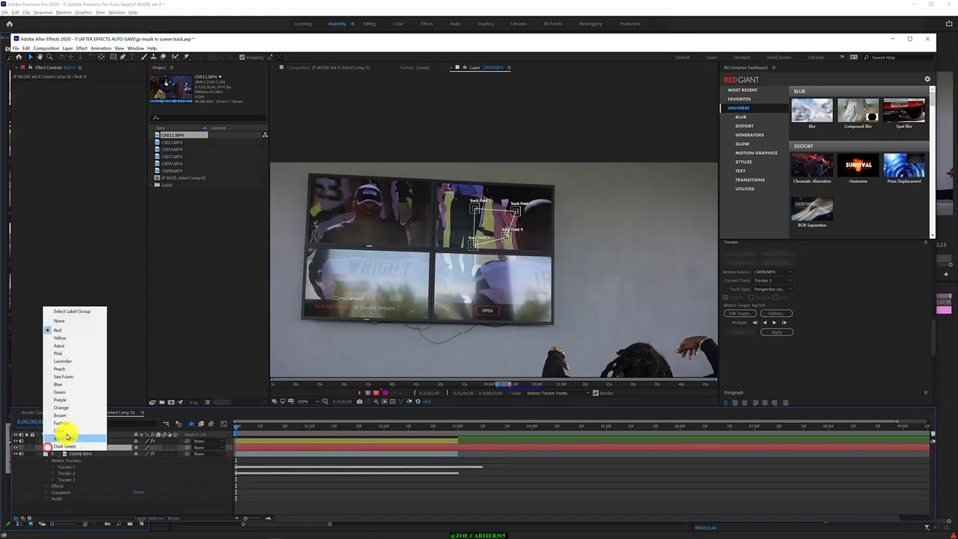
click(69, 433)
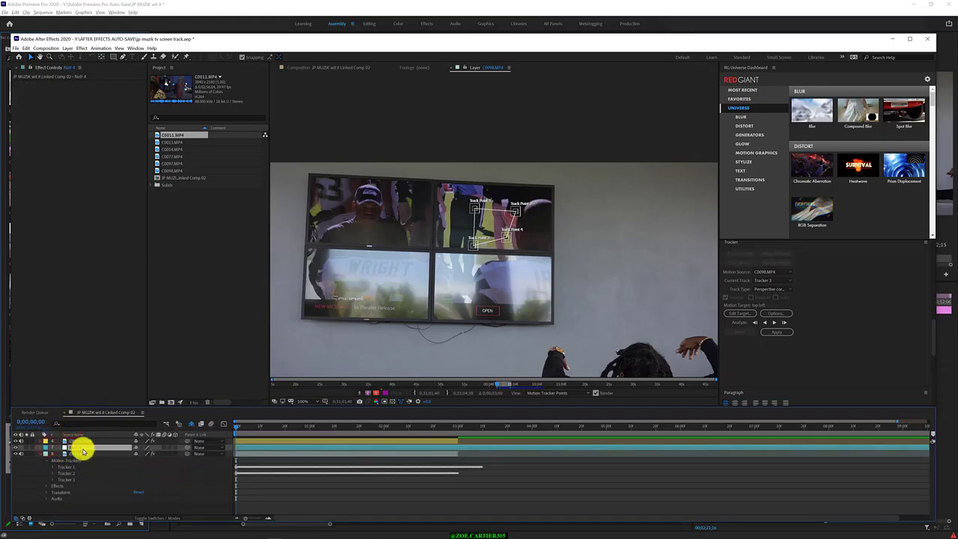
right_click(82, 451)
click(89, 435)
text(bottom left)
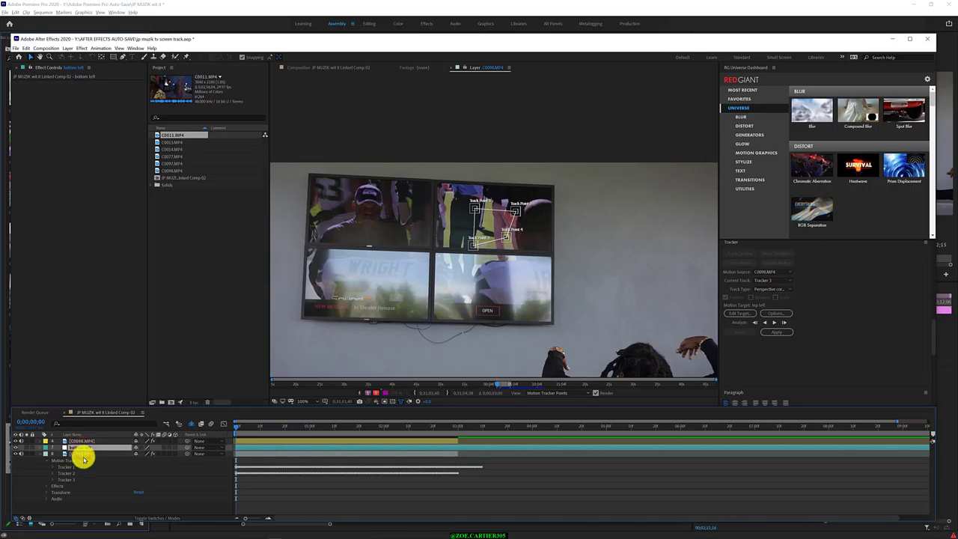
- Return to the C0098.MP4 layer view and reselect it as the tracker's motion source
scroll(331, 306, up, 1)
scroll(332, 293, down, 3)
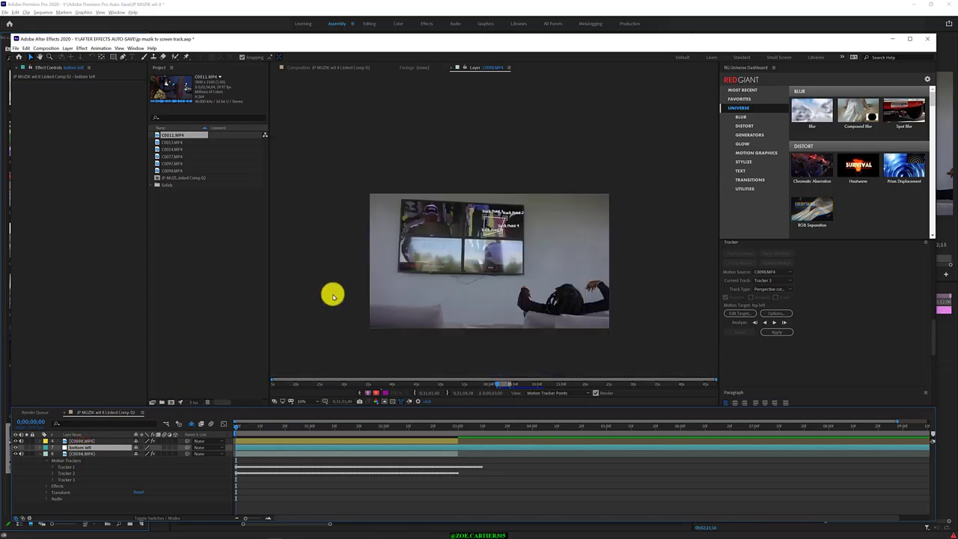
click(315, 67)
click(513, 311)
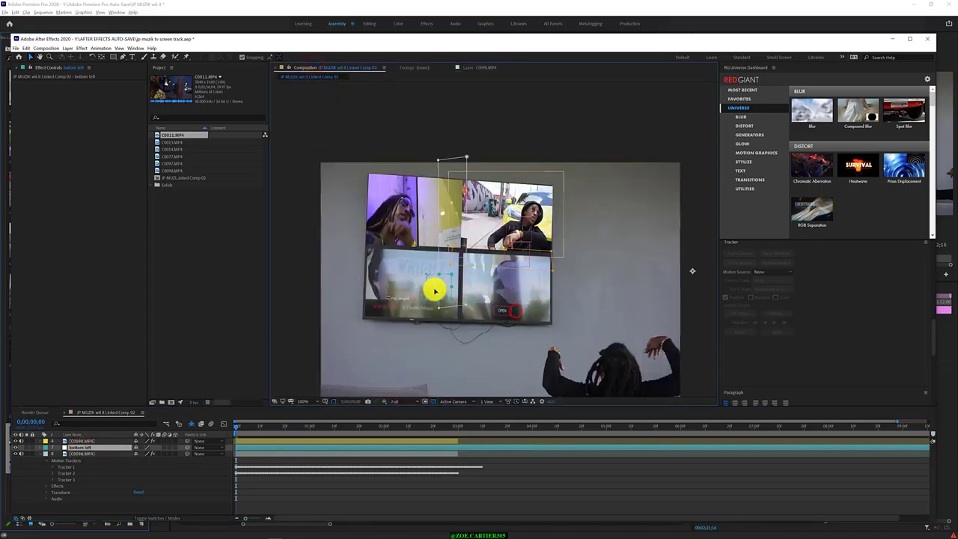
click(474, 66)
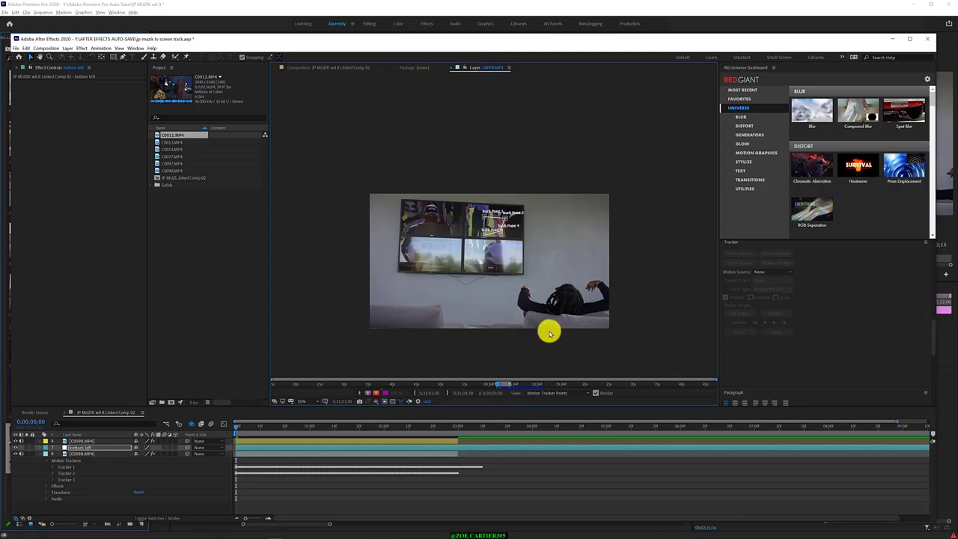
click(771, 274)
- Set Tracker 3's motion target to the '7. bottom left' null layer
click(770, 301)
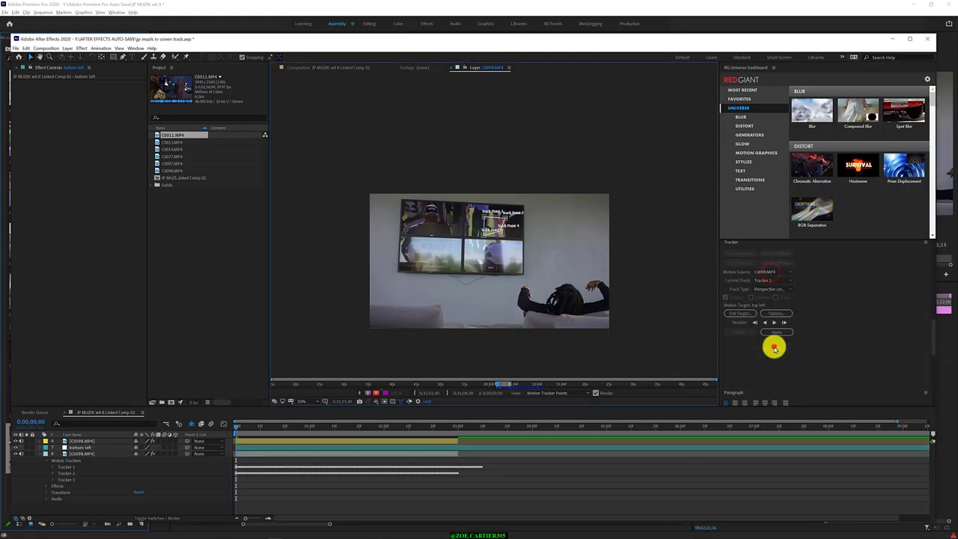
click(744, 316)
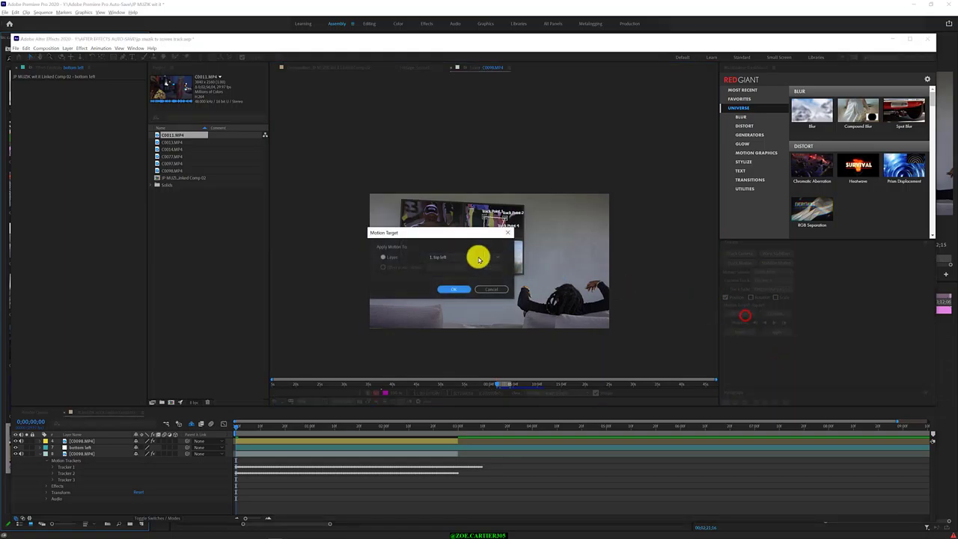
click(464, 254)
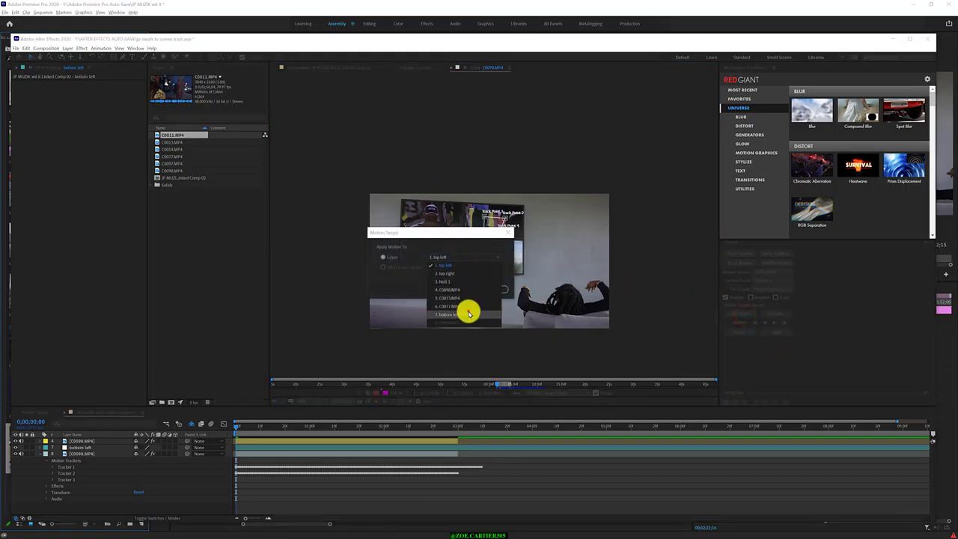
click(467, 312)
click(462, 289)
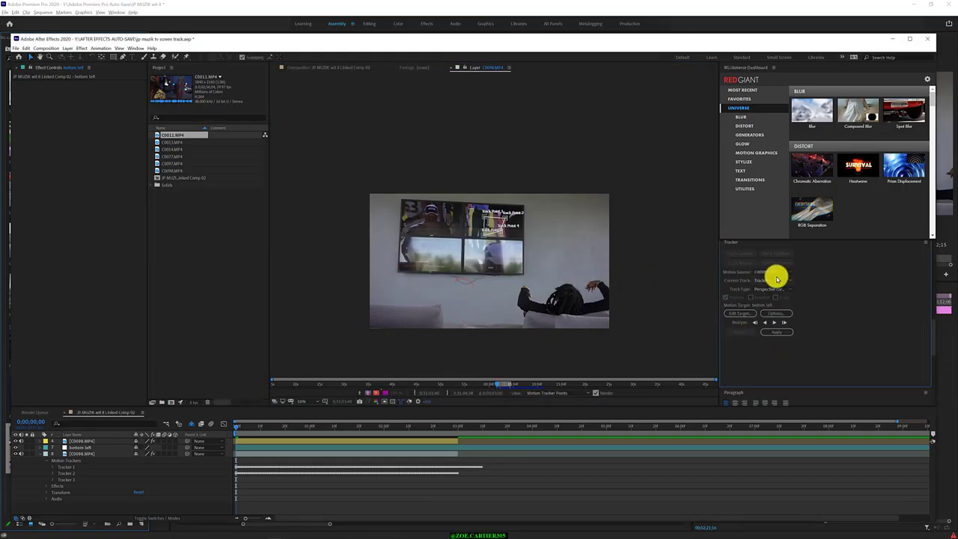
mouse_move(487, 214)
mouse_down()
mouse_move(407, 236)
mouse_move(498, 218)
mouse_up()
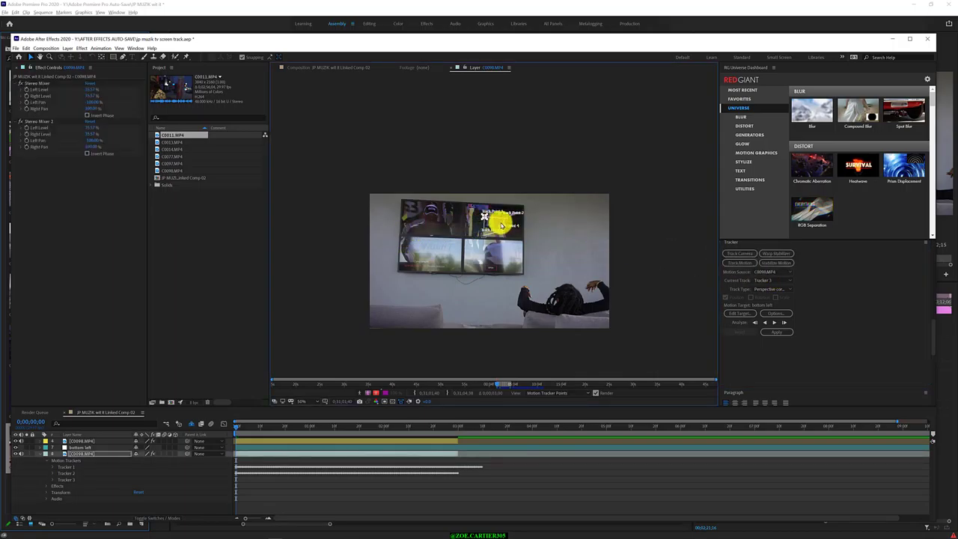
- Drag all four track points roughly onto the TV's lower-left screen
scroll(501, 224, down, 2)
scroll(502, 224, up, 3)
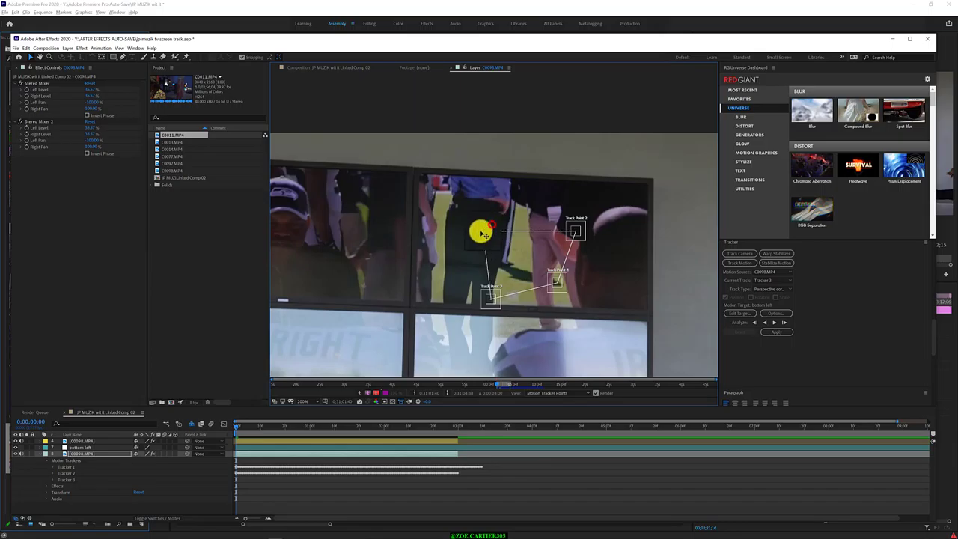
drag(492, 225, 322, 247)
drag(492, 301, 289, 336)
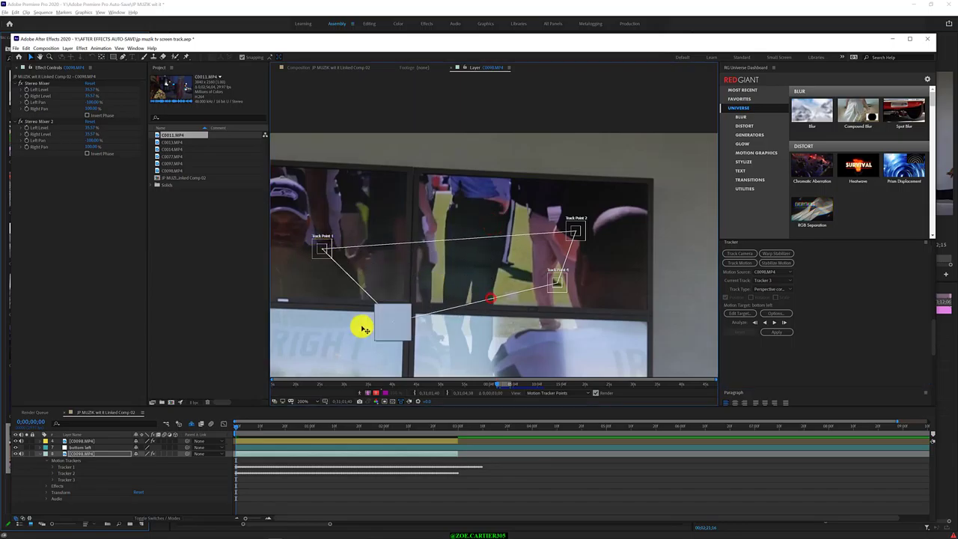
drag(556, 283, 357, 366)
click(574, 232)
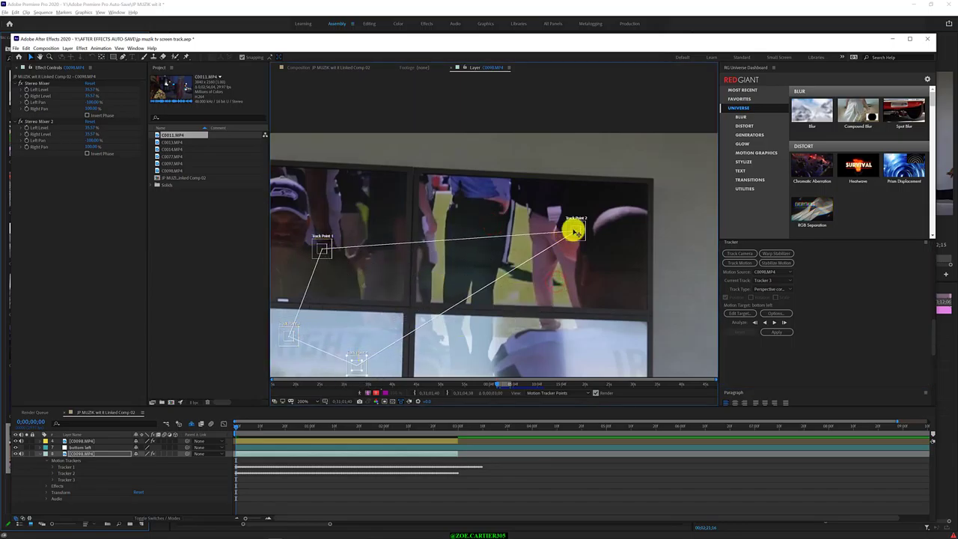
drag(574, 233, 403, 314)
- Place Track Points 4, 3 and 1 exactly on the lower-left screen's corners, zooming in to check
scroll(346, 321, down, 2)
scroll(346, 321, left, 2)
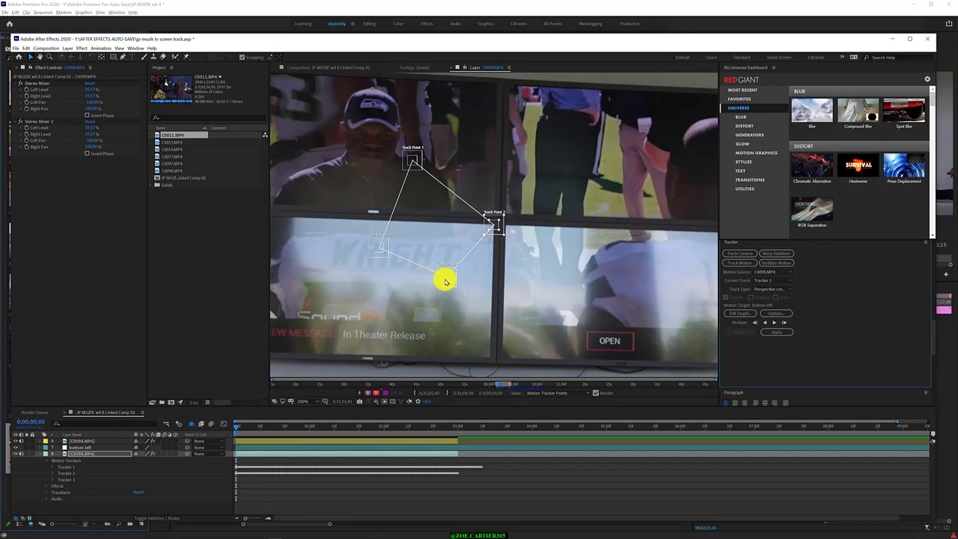
drag(447, 281, 487, 362)
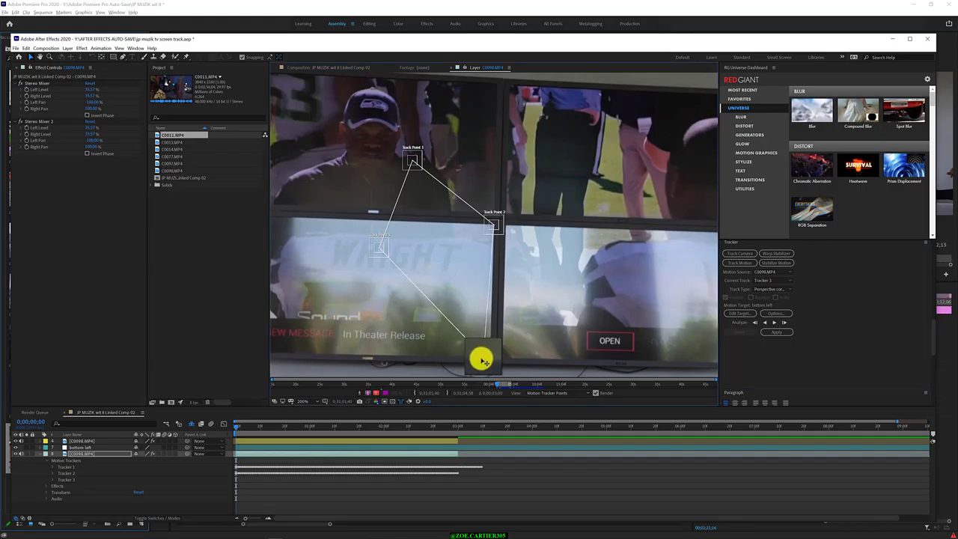
drag(488, 363, 487, 360)
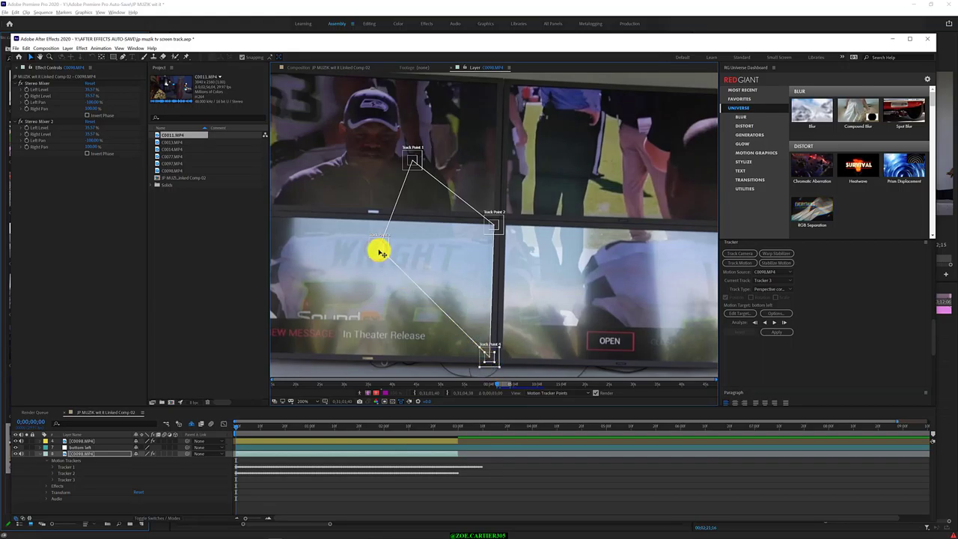
click(378, 251)
click(377, 250)
drag(377, 250, 281, 346)
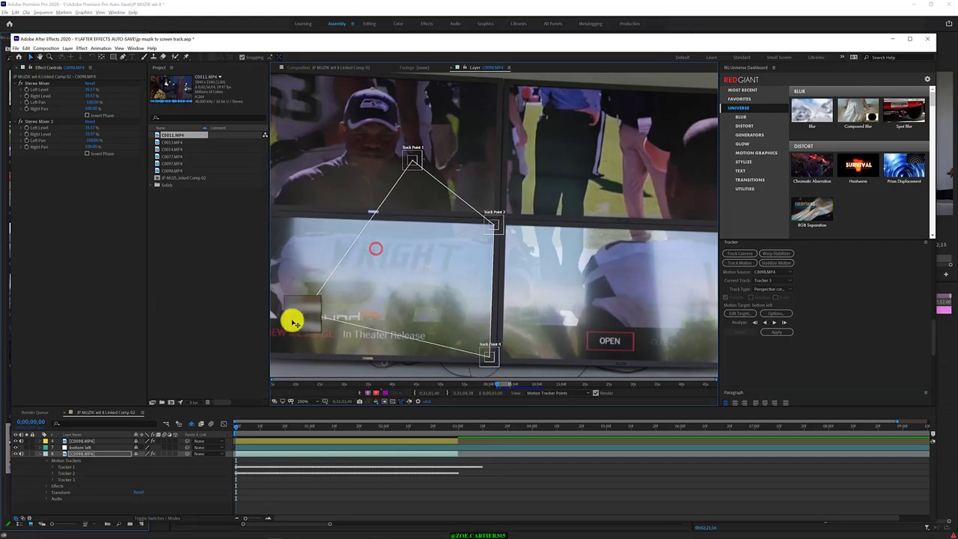
drag(411, 161, 288, 224)
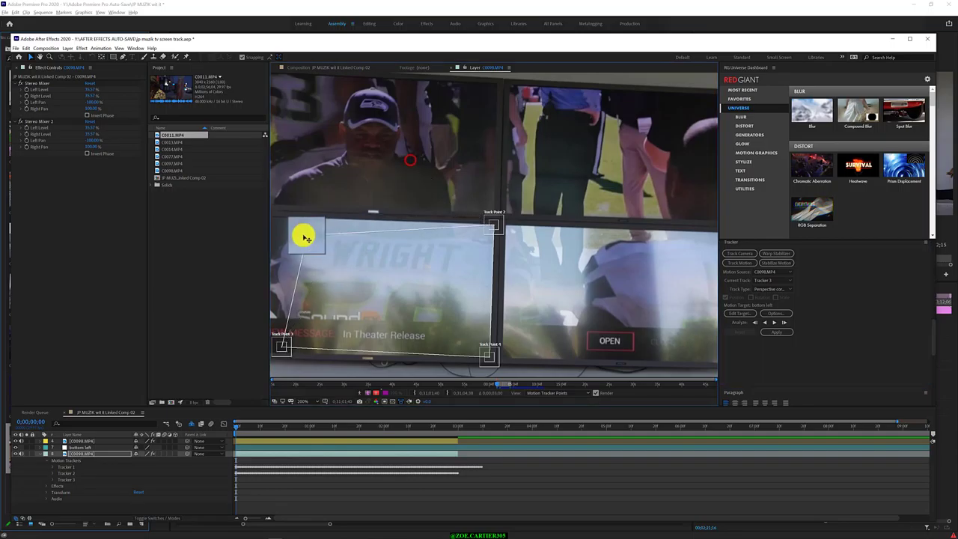
key(comma)
key(period)
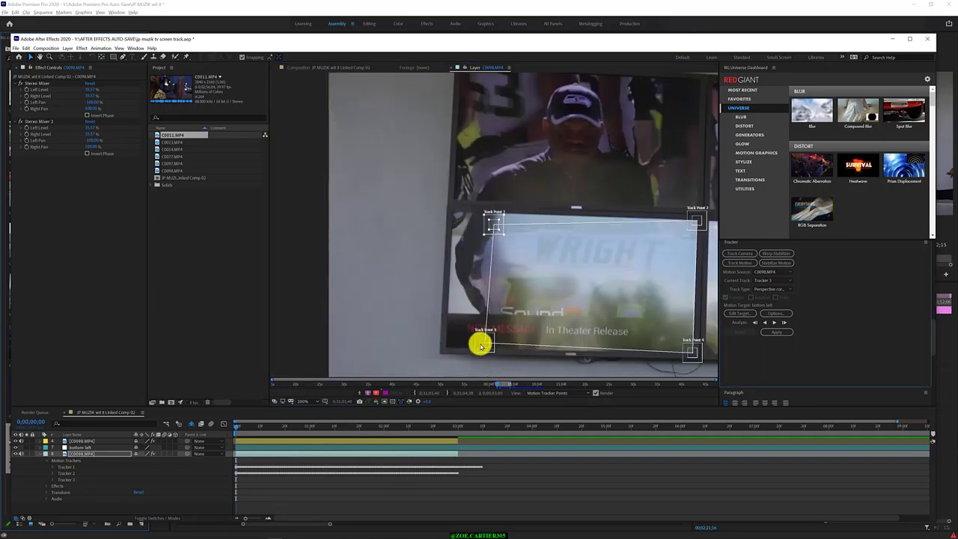
drag(479, 345, 444, 348)
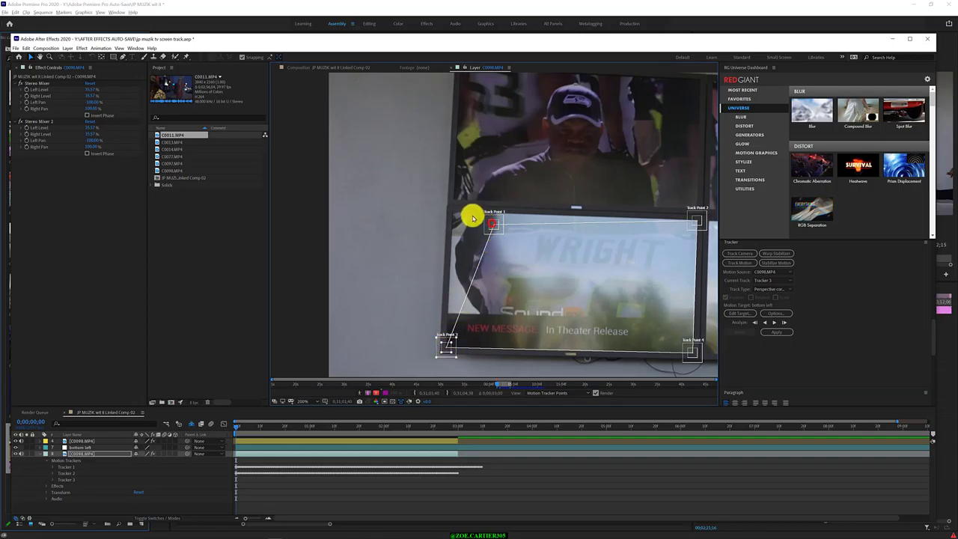
drag(494, 226, 454, 213)
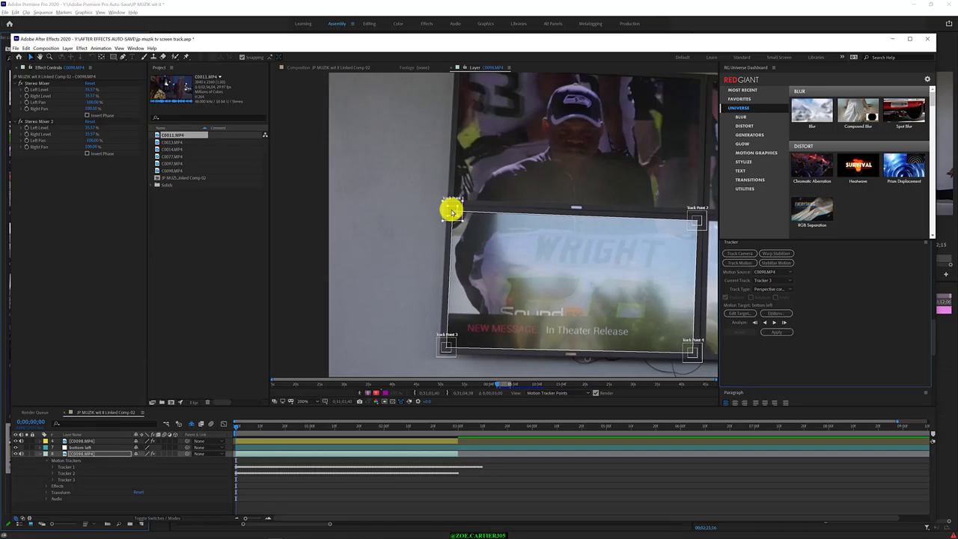
- Run Tracker 3's forward analysis and fine-tune Track Point 1's Attach Point Offset
click(784, 324)
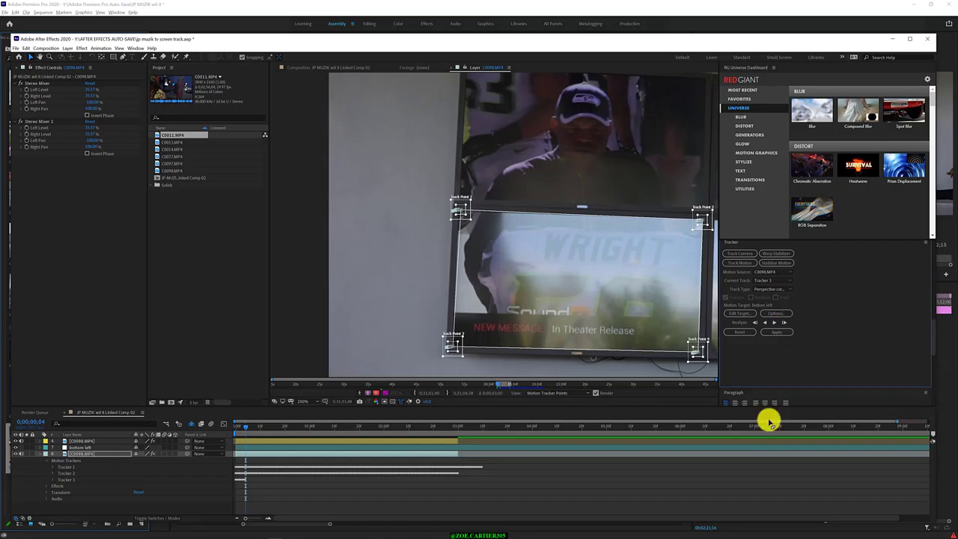
click(774, 325)
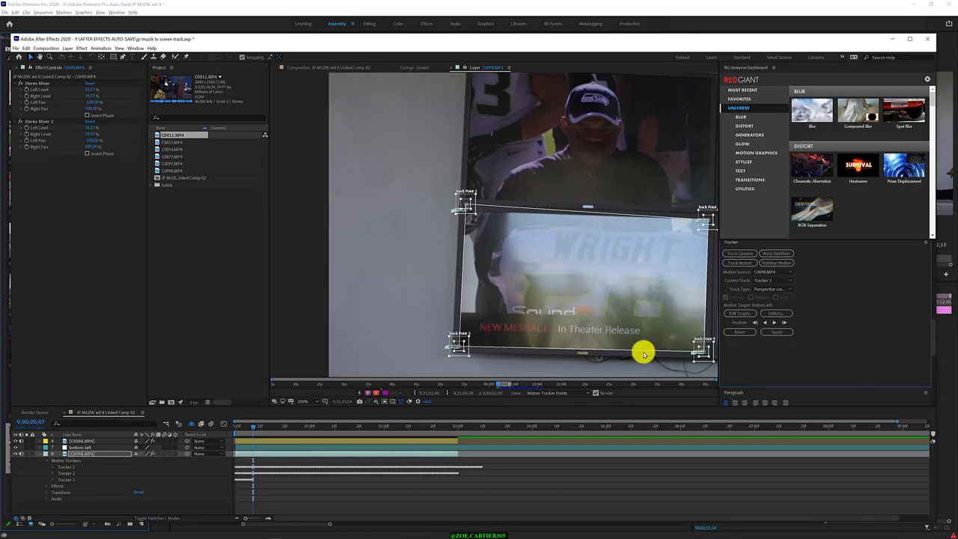
click(52, 479)
scroll(168, 491, down, 1)
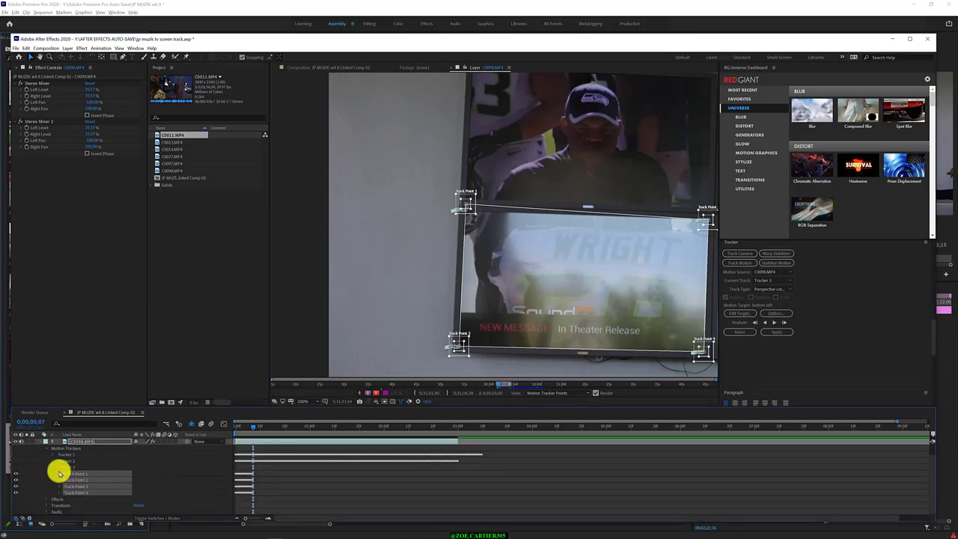
click(60, 473)
scroll(58, 468, down, 1)
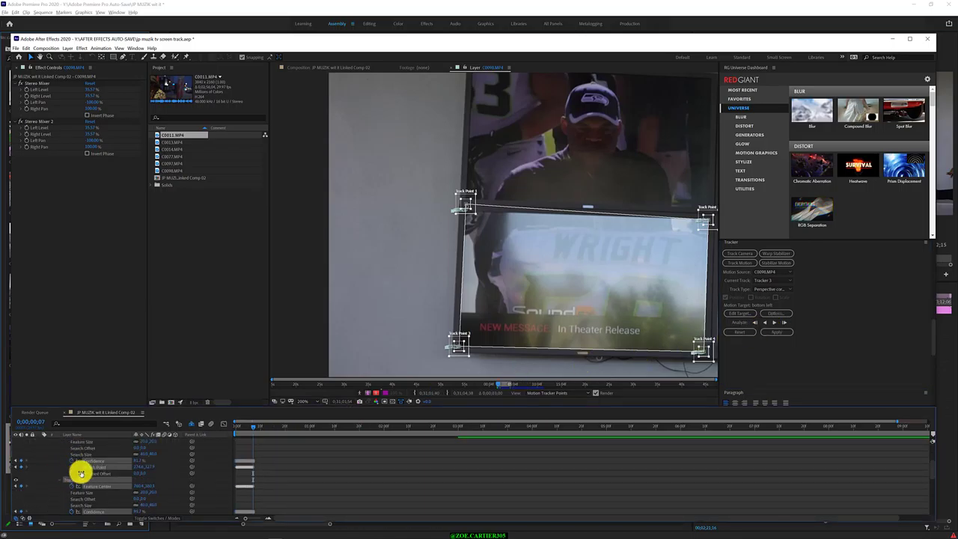
drag(142, 474, 142, 473)
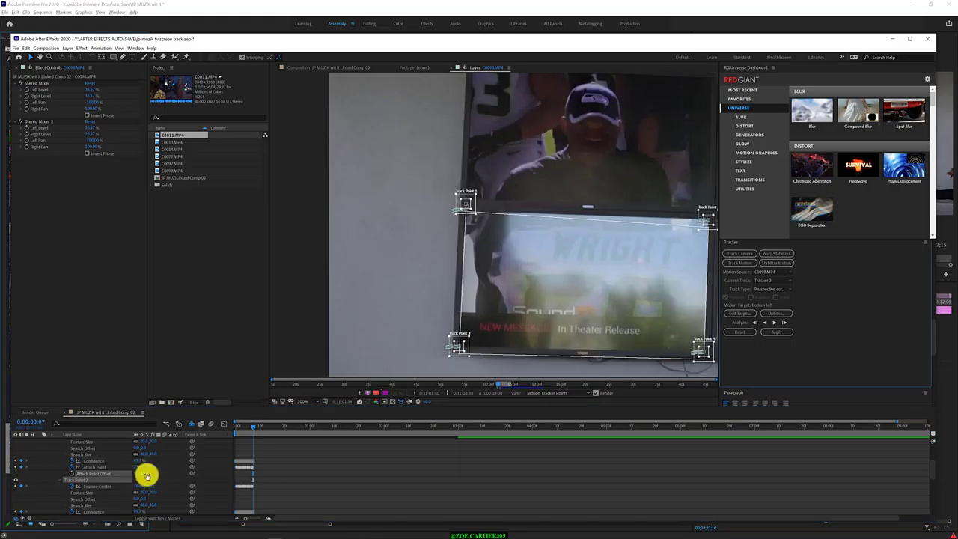
drag(142, 474, 153, 476)
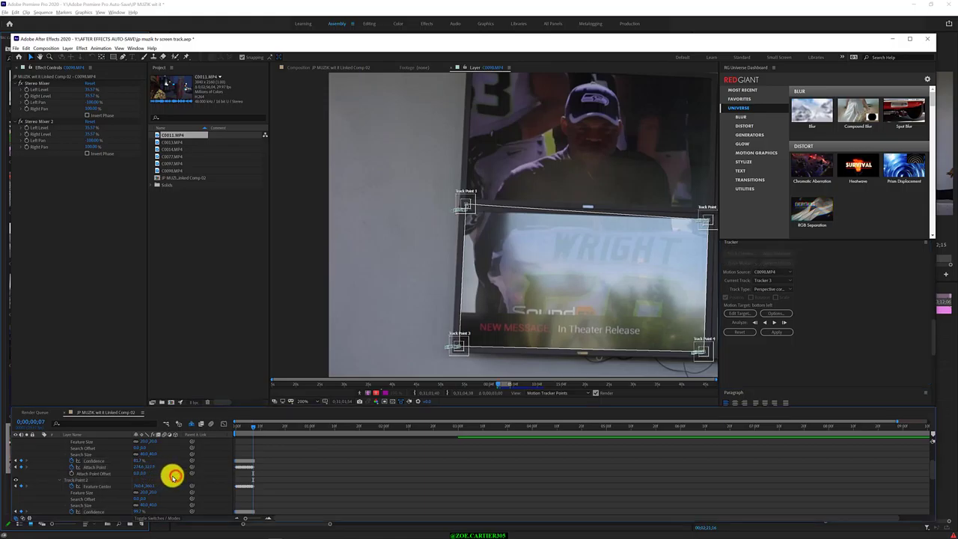
drag(142, 473, 149, 475)
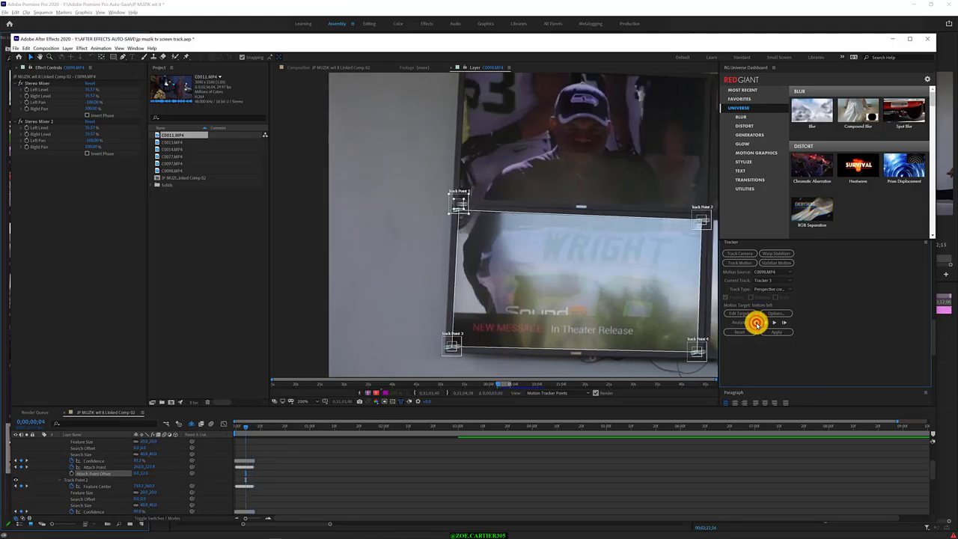
- Track the lower-left corners back two frames, then forward one frame at a time
click(756, 326)
click(756, 326)
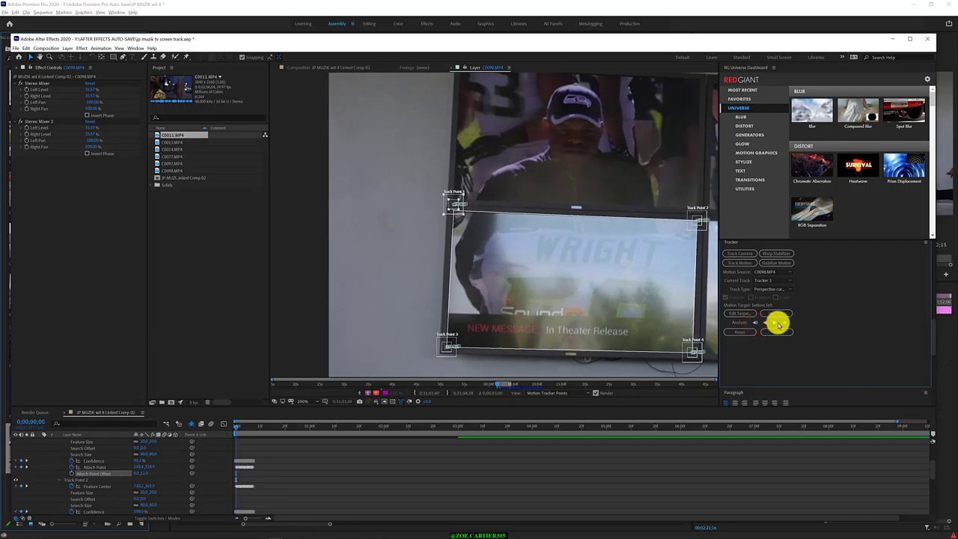
click(784, 323)
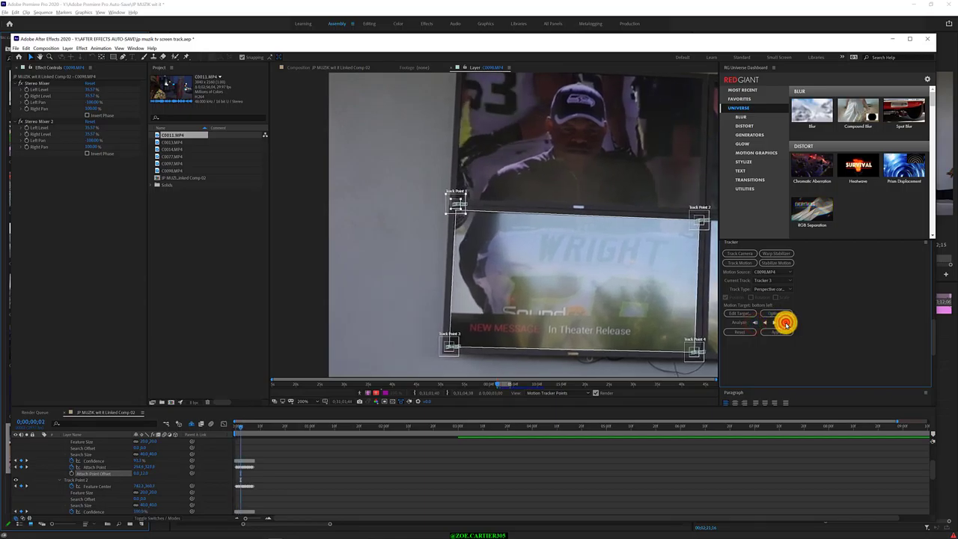
click(784, 322)
click(785, 323)
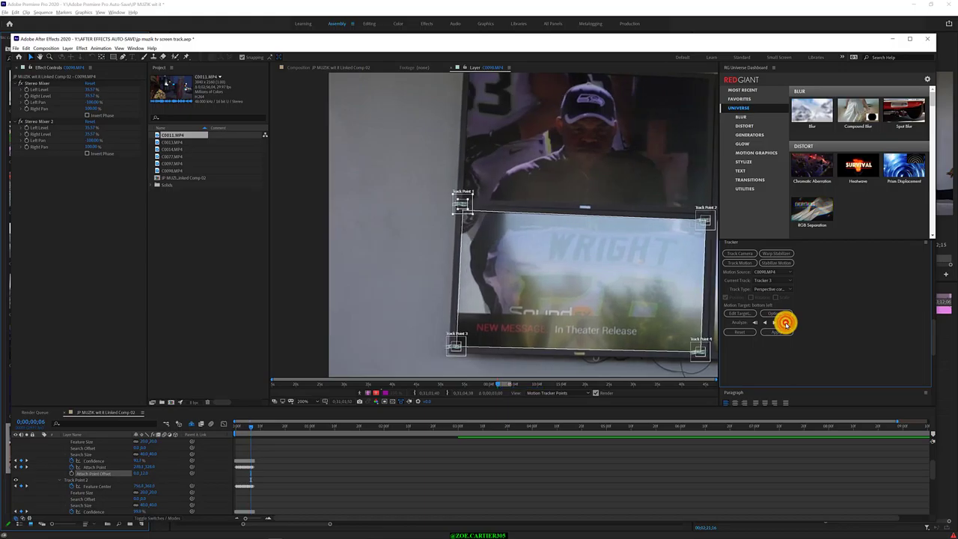
click(784, 323)
click(785, 323)
click(785, 323)
click(785, 323)
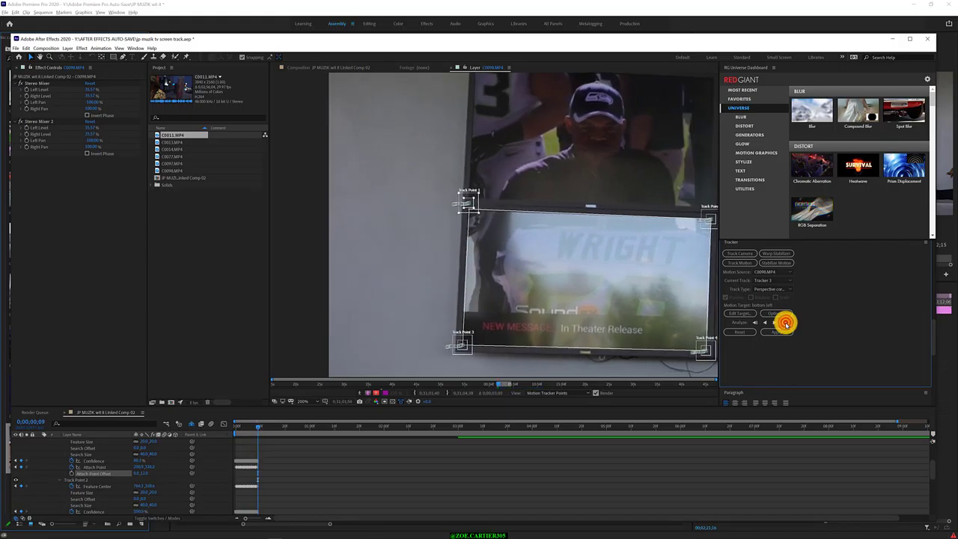
click(785, 323)
click(784, 323)
click(784, 322)
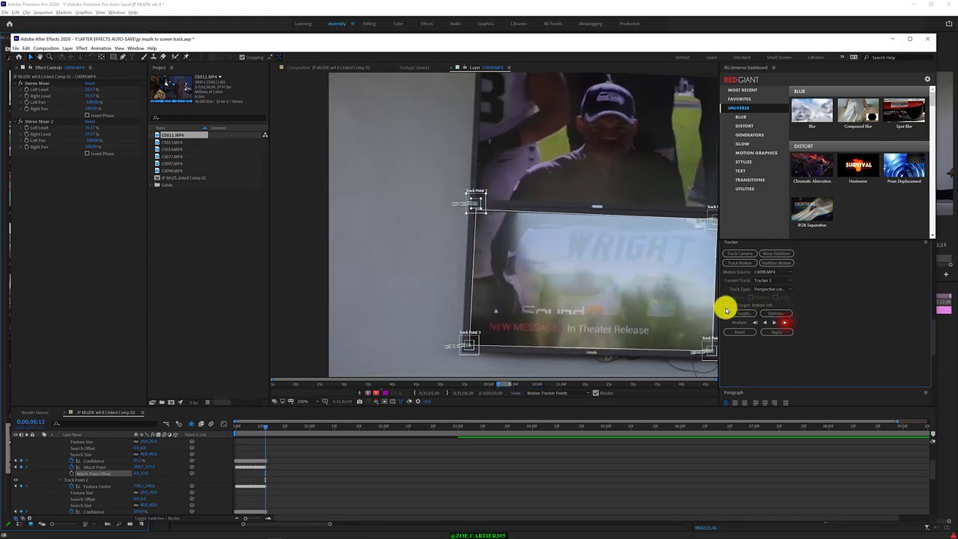
- Continue tracking the corners frame by frame forward to about 0;00;00;28
drag(621, 280, 487, 274)
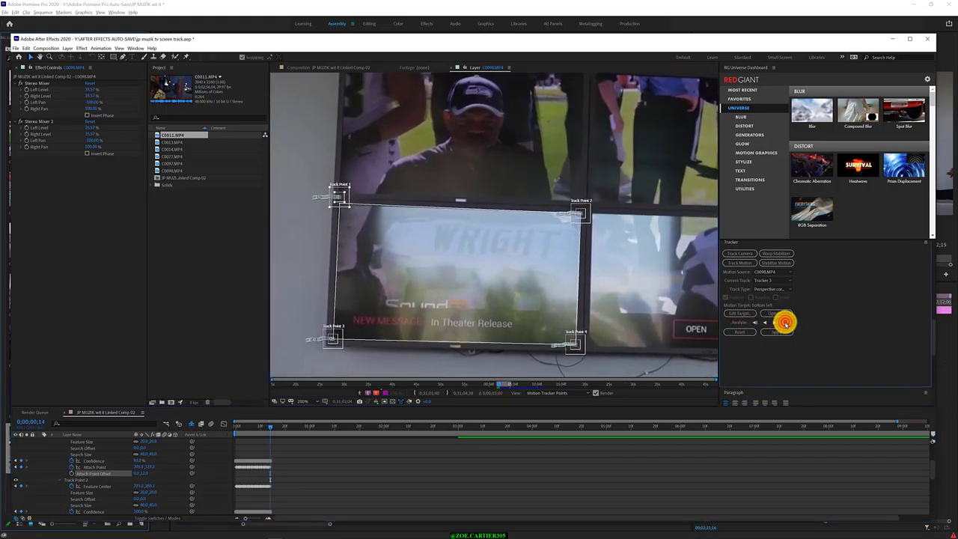
click(785, 323)
click(785, 322)
click(785, 322)
click(785, 323)
click(784, 322)
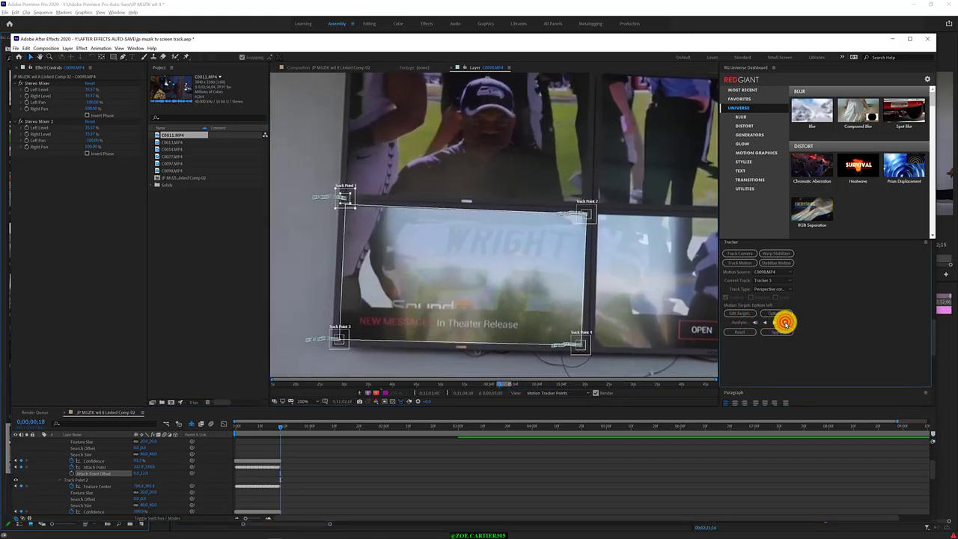
click(784, 323)
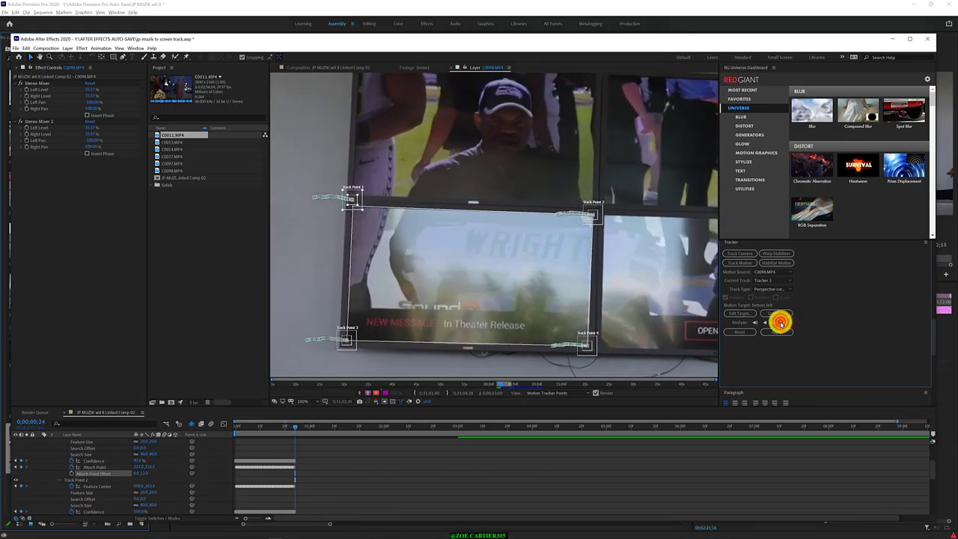
drag(896, 408, 884, 349)
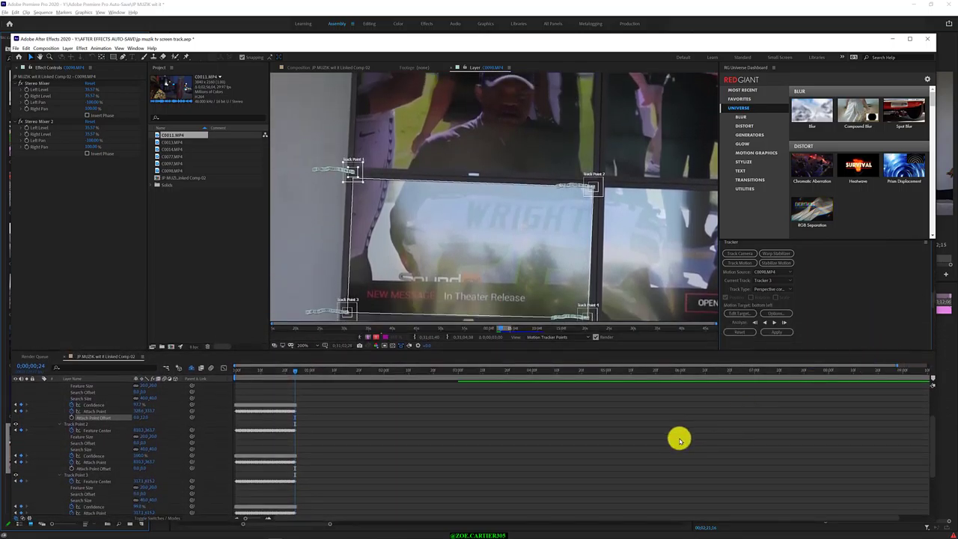
scroll(679, 440, down, 3)
scroll(680, 440, up, 2)
scroll(680, 440, up, 3)
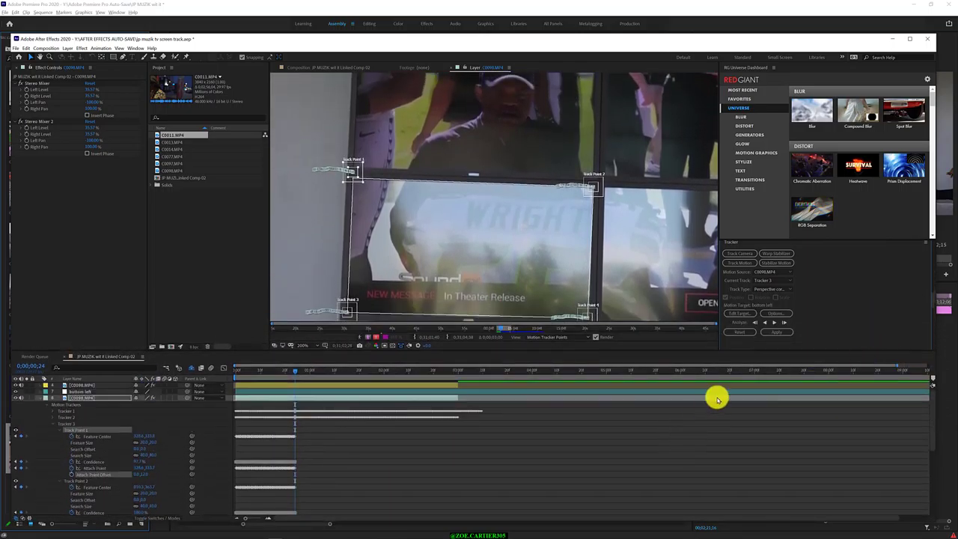
click(785, 323)
click(786, 323)
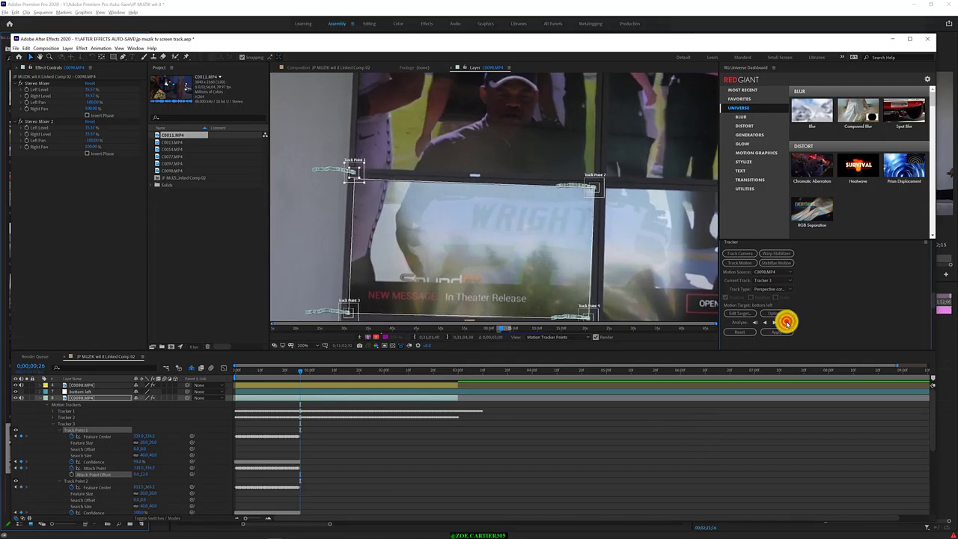
click(786, 321)
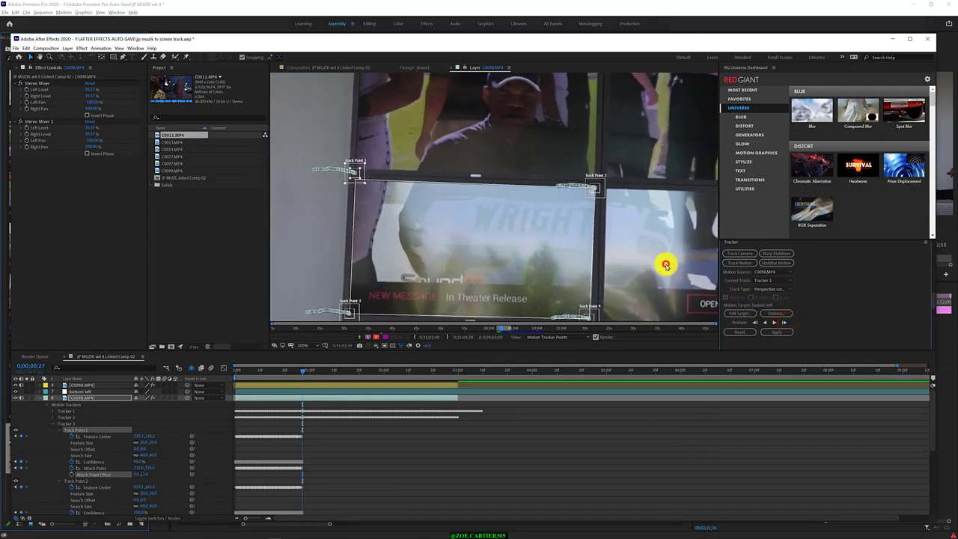
click(777, 323)
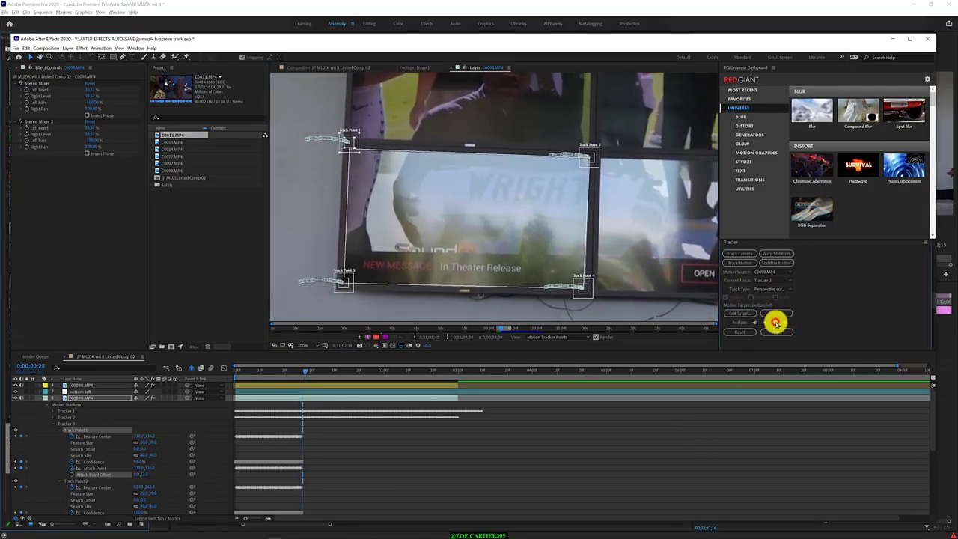
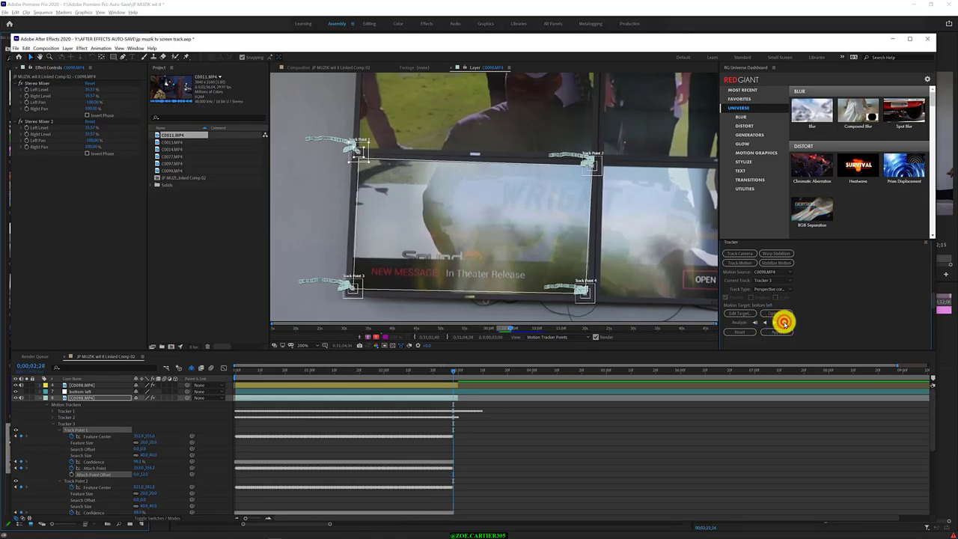
- Finish tracking the lower-left panel's corners and switch the tracker channel to Luminance
click(783, 322)
click(782, 321)
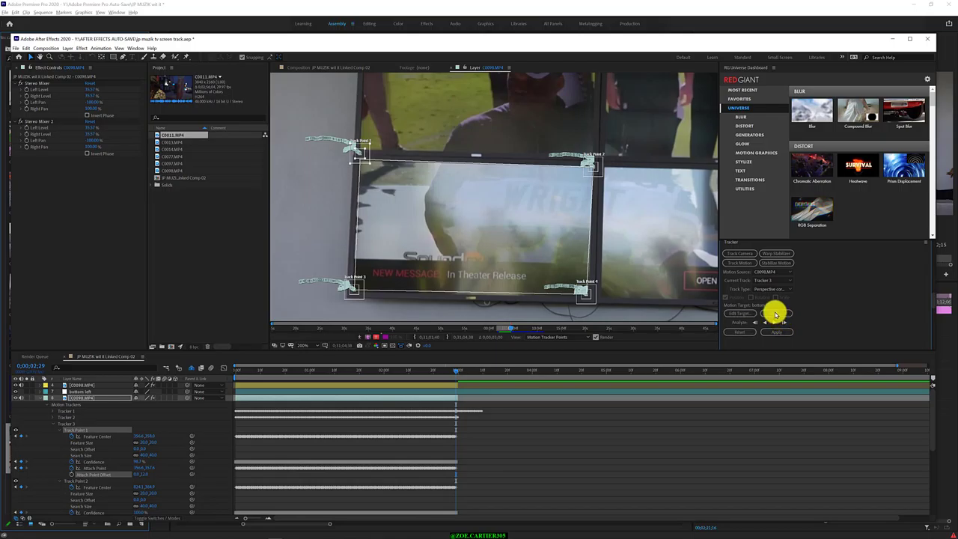
click(775, 312)
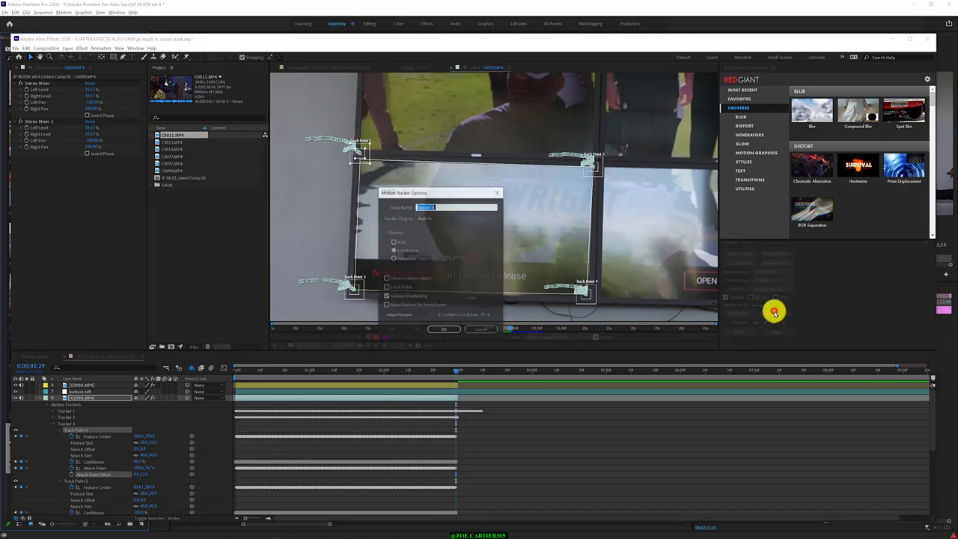
click(458, 218)
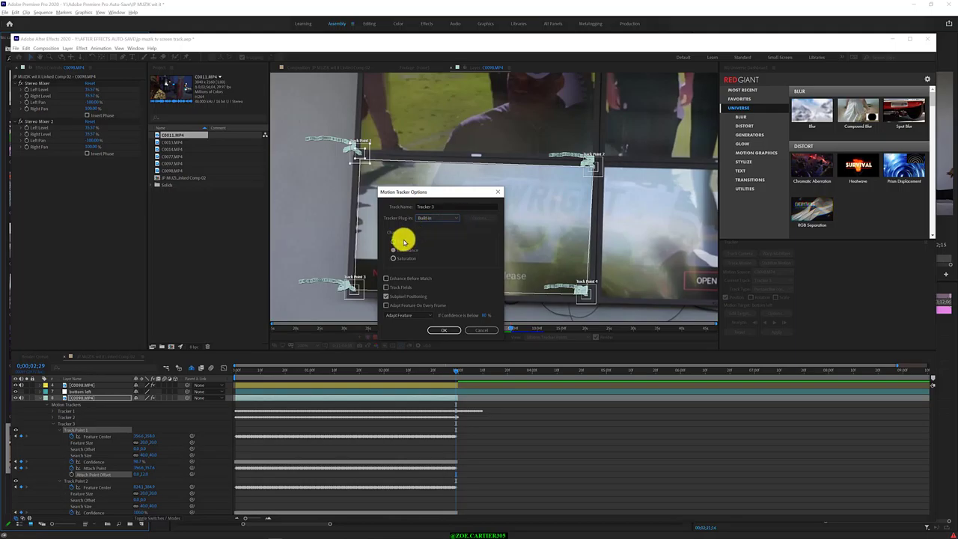
click(401, 241)
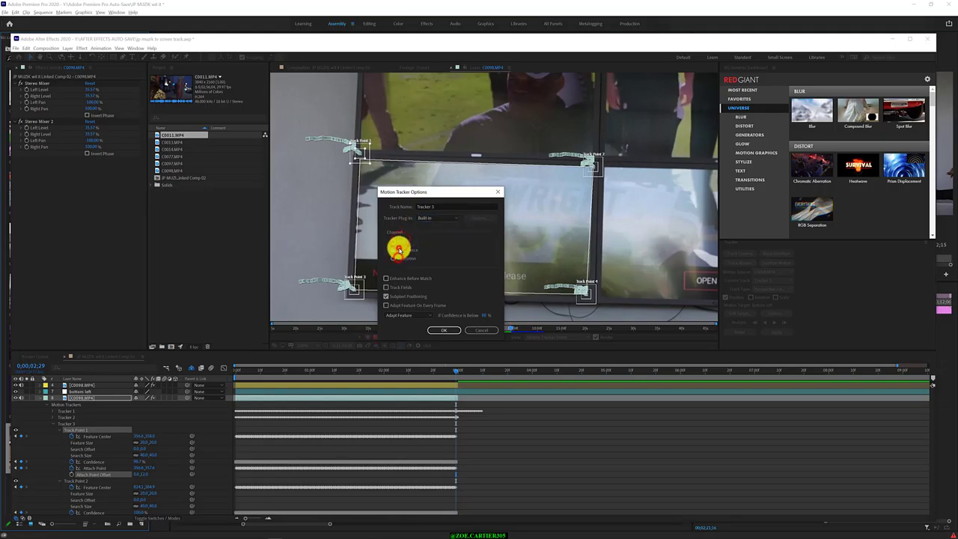
click(399, 249)
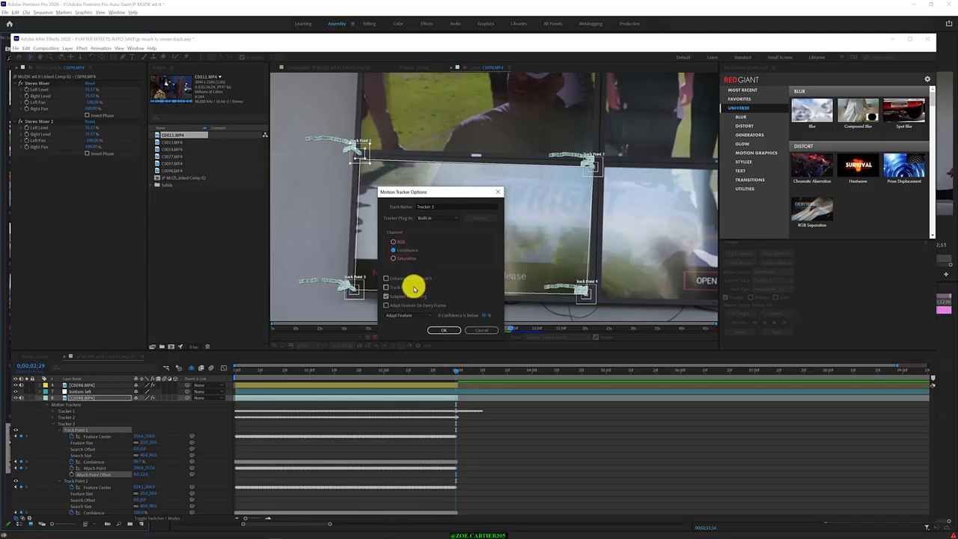
- Keep Adapt Feature for low confidence and apply Tracker 3 as a corner pin to bottom left
click(423, 315)
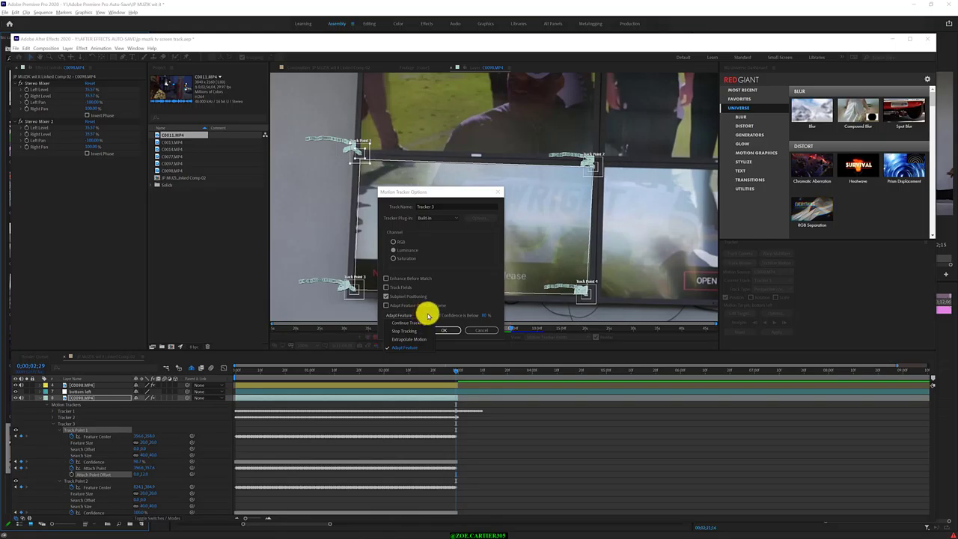
click(428, 315)
click(444, 330)
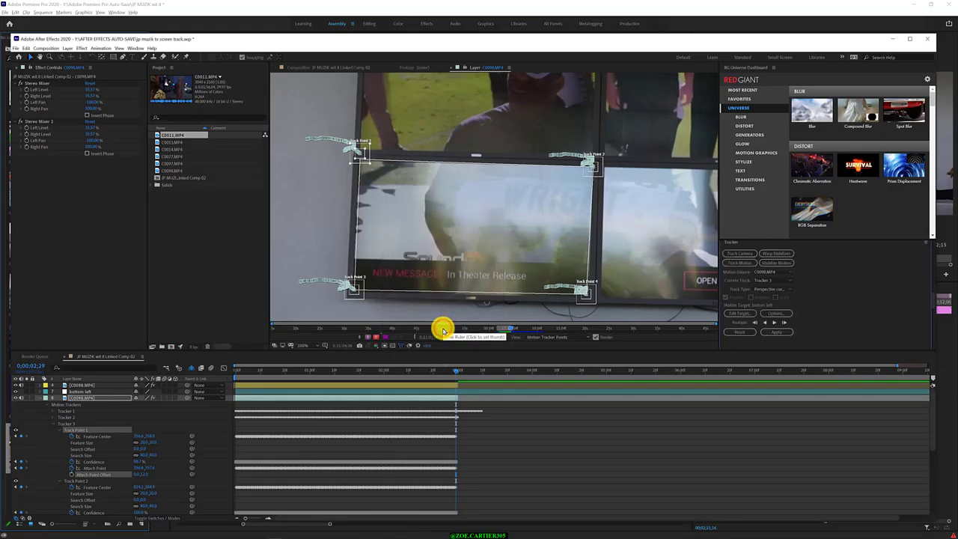
click(773, 332)
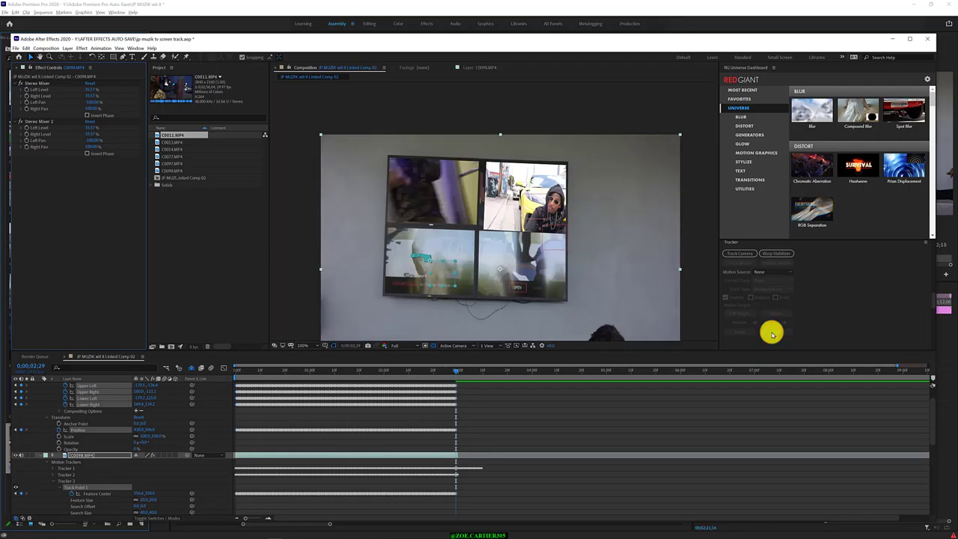
- Return to 0;00;00;00, collapse all layer properties and drag C0011.MP4 into the timeline
drag(455, 370, 206, 384)
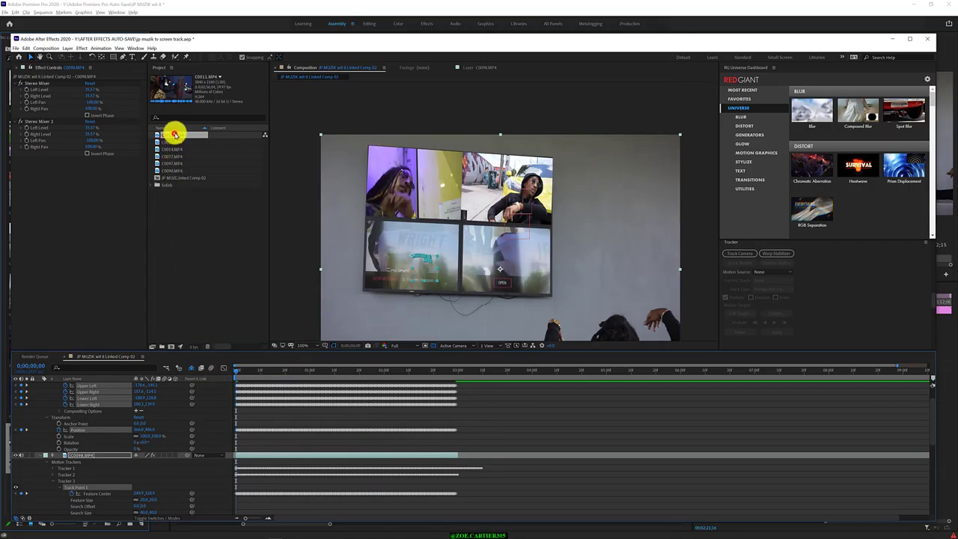
drag(174, 134, 111, 450)
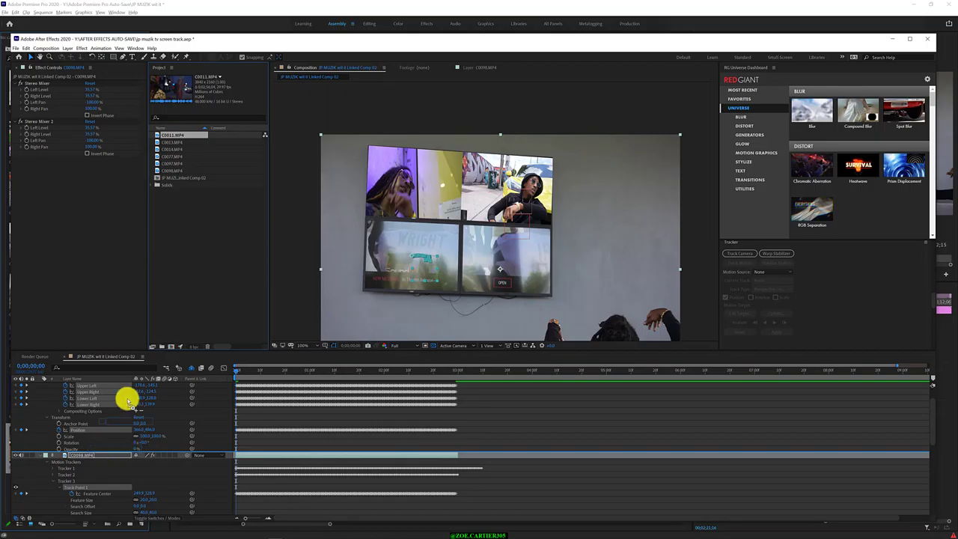
scroll(128, 395, down, 2)
scroll(218, 450, up, 2)
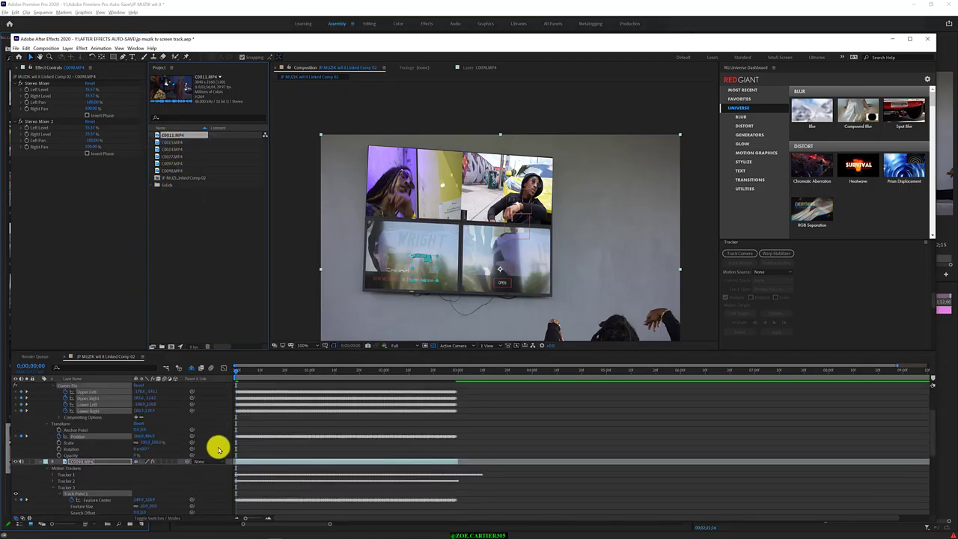
scroll(219, 449, up, 1)
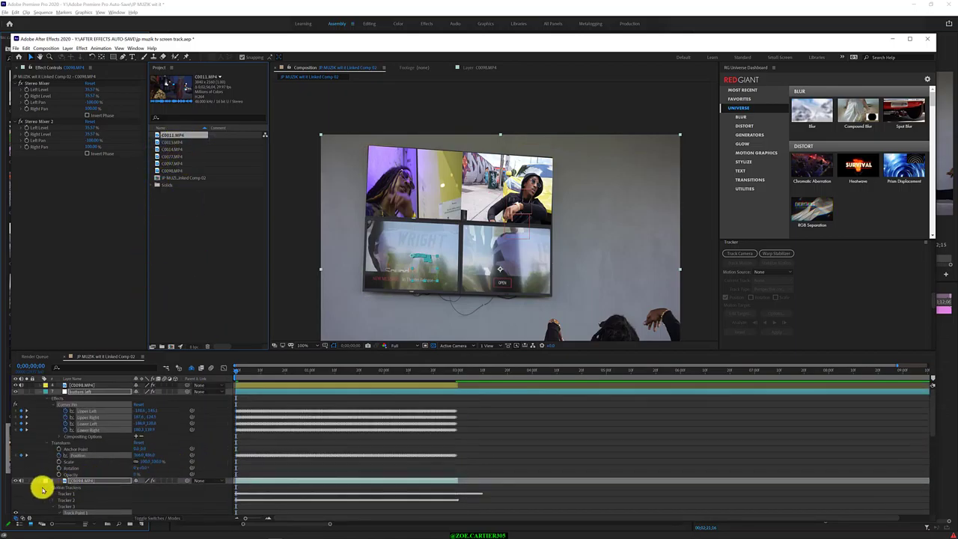
scroll(41, 490, down, 2)
click(41, 443)
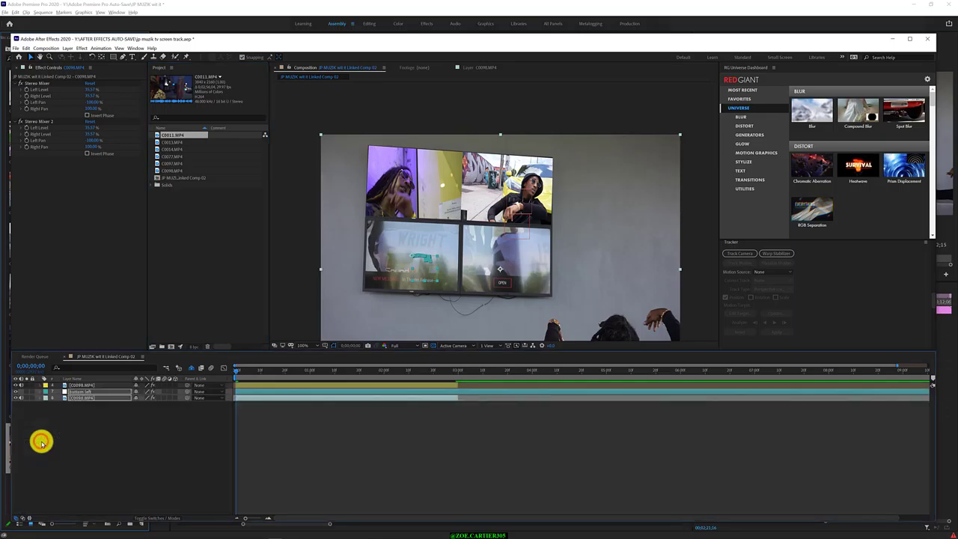
drag(176, 137, 126, 395)
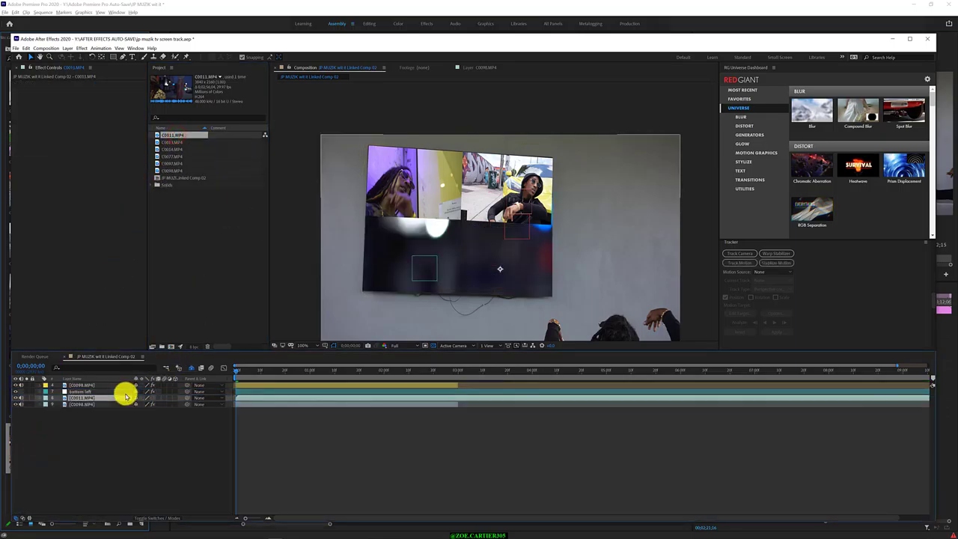
- Scale down and rotate the C0011.MP4 layer to match the tilted screen
key(s)
mouse_move(145, 403)
mouse_down()
mouse_move(101, 401)
mouse_move(292, 431)
mouse_move(136, 406)
mouse_move(326, 398)
mouse_move(172, 406)
mouse_up()
key(a)
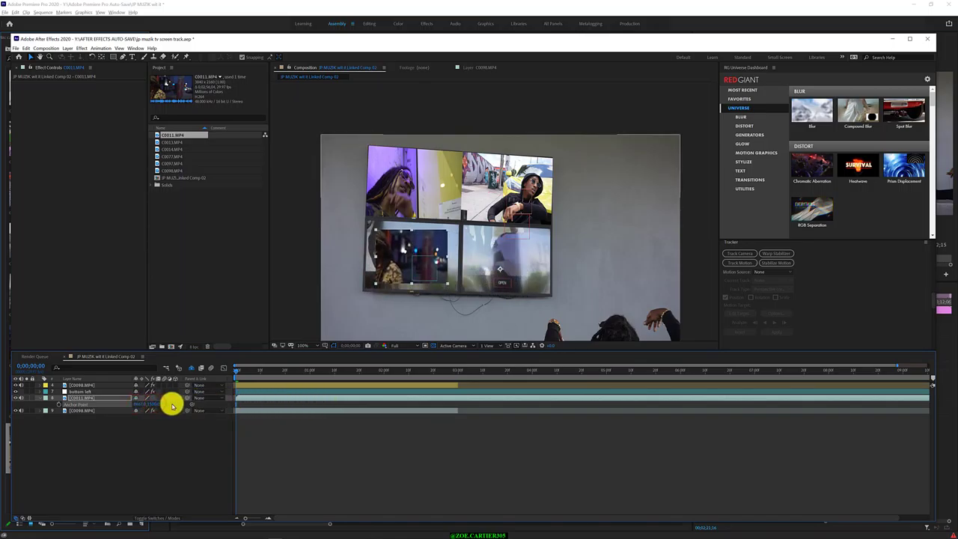
key(r)
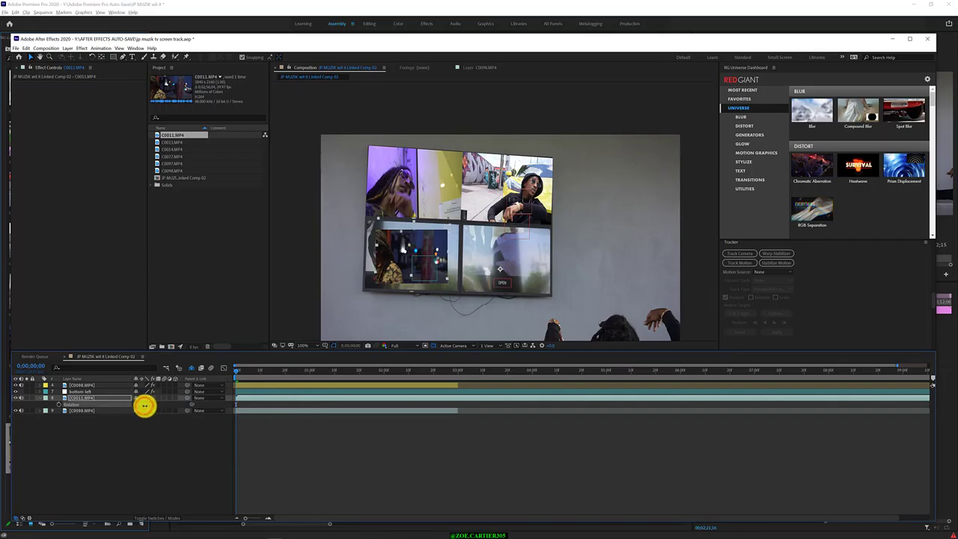
drag(144, 405, 145, 407)
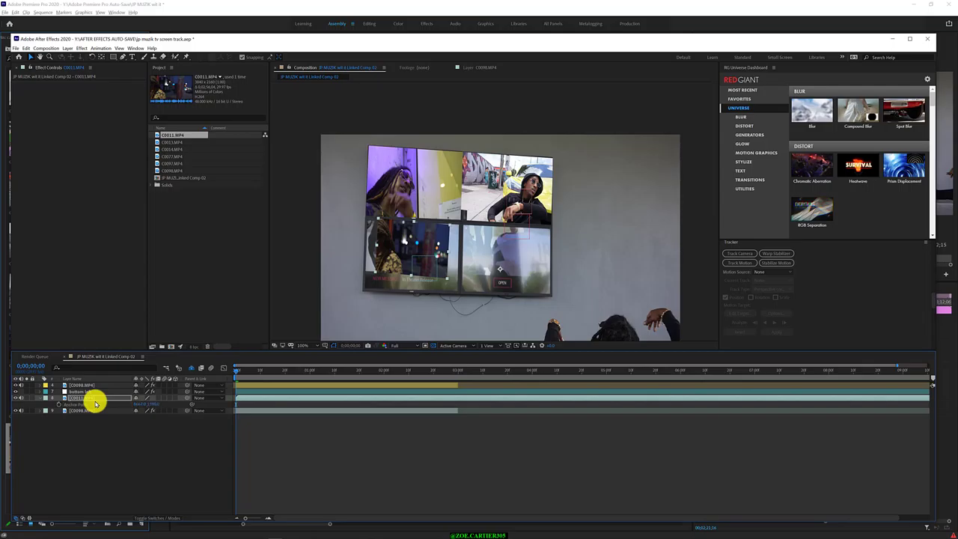
- Move the C0011.MP4 clip into the lower-left TV panel in the Composition viewer
click(500, 272)
drag(500, 272, 500, 272)
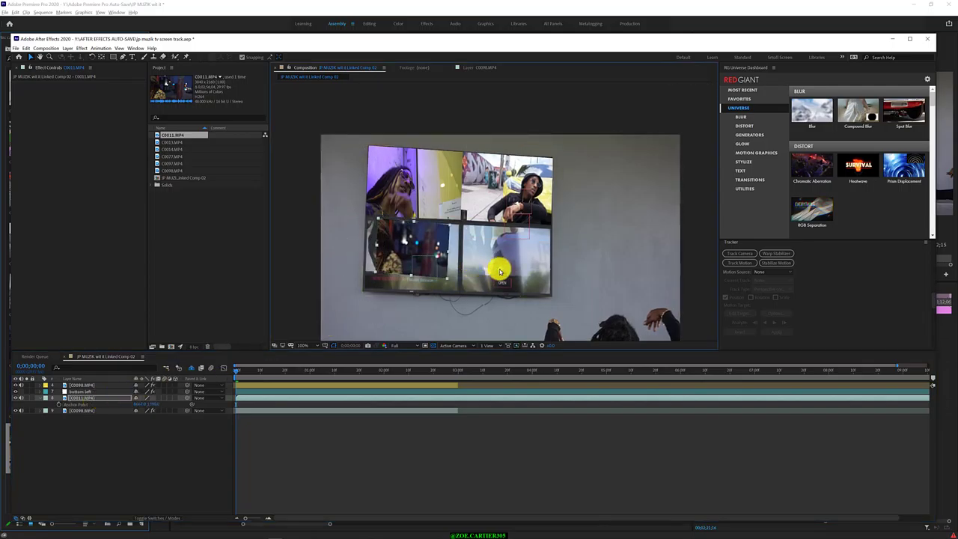
drag(500, 272, 500, 270)
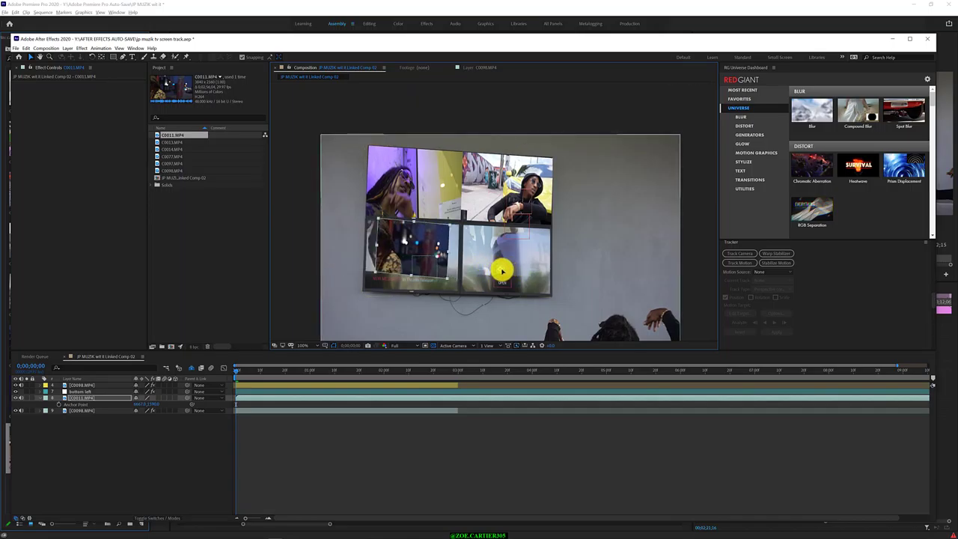
- Confirm the C0011.MP4 layer's Transform > Auto-Orient setting
right_click(501, 272)
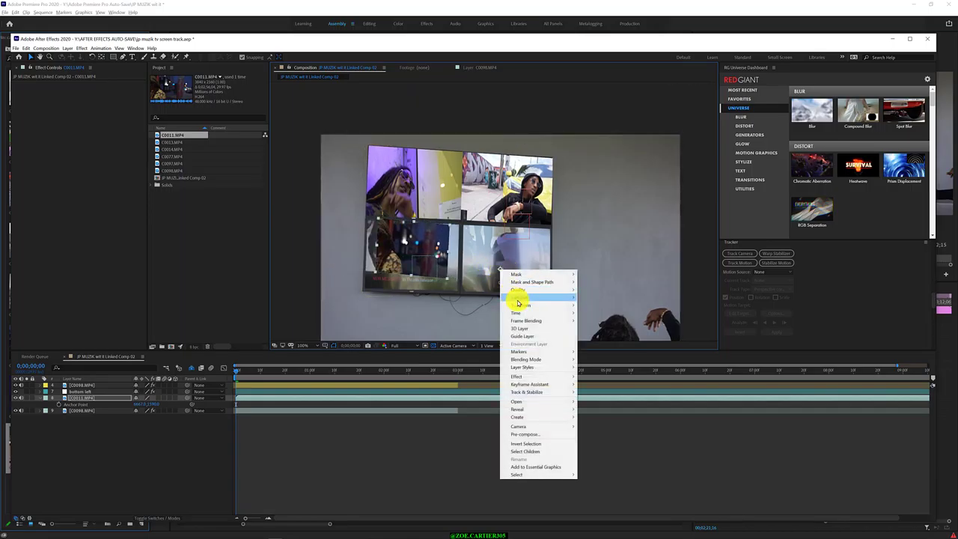
mouse_move(517, 305)
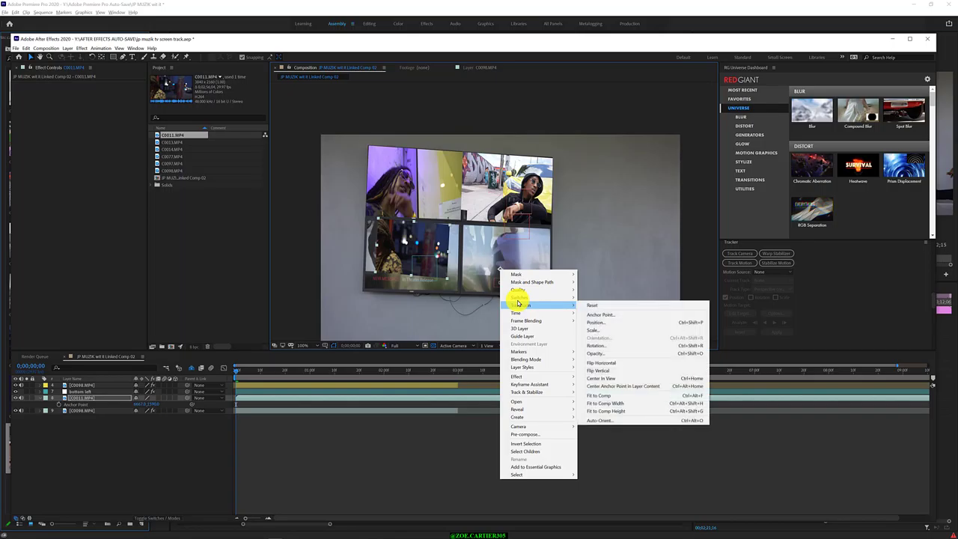
click(631, 421)
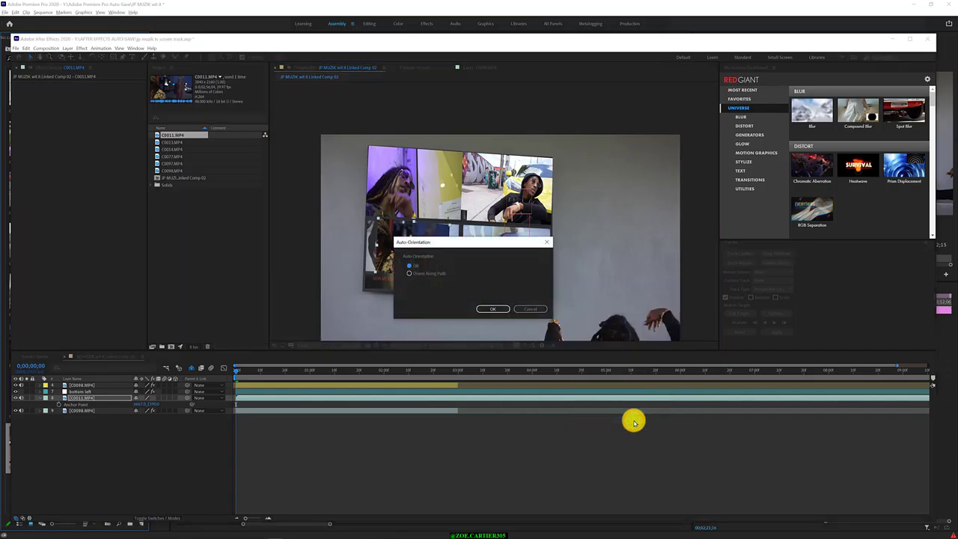
click(493, 308)
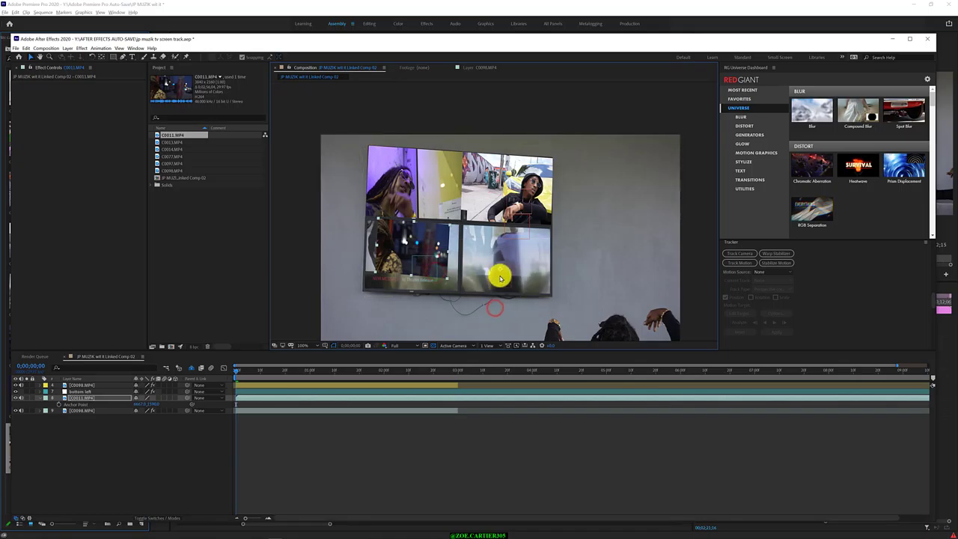
right_click(500, 271)
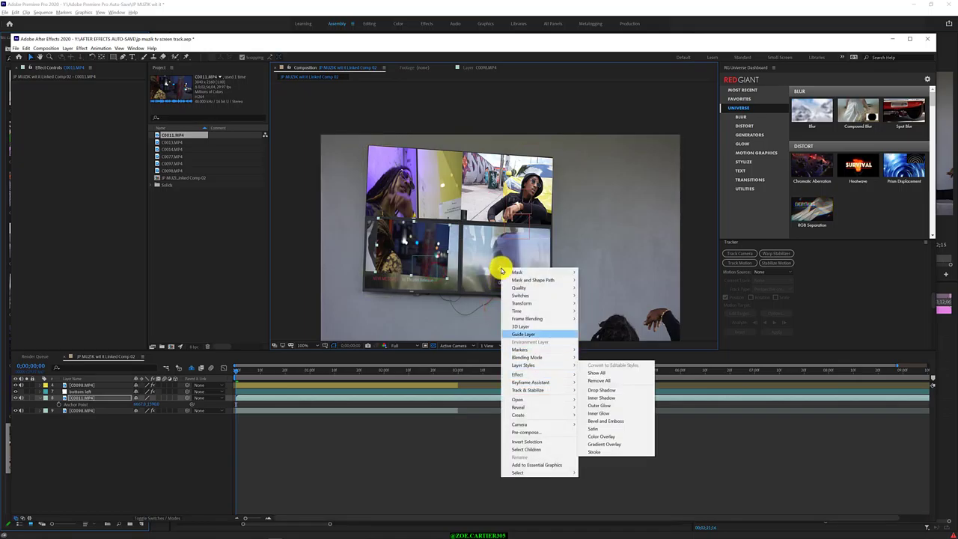
mouse_move(524, 303)
click(622, 420)
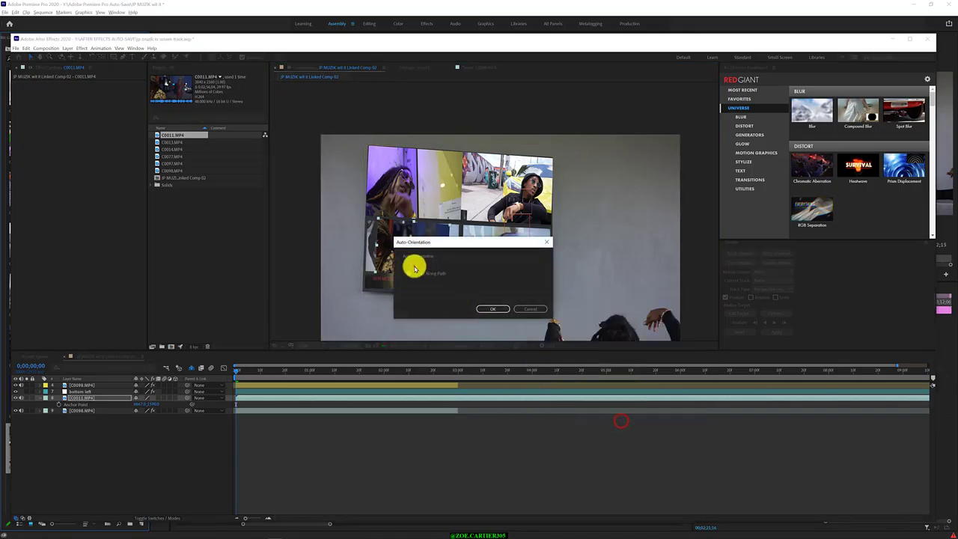
click(486, 308)
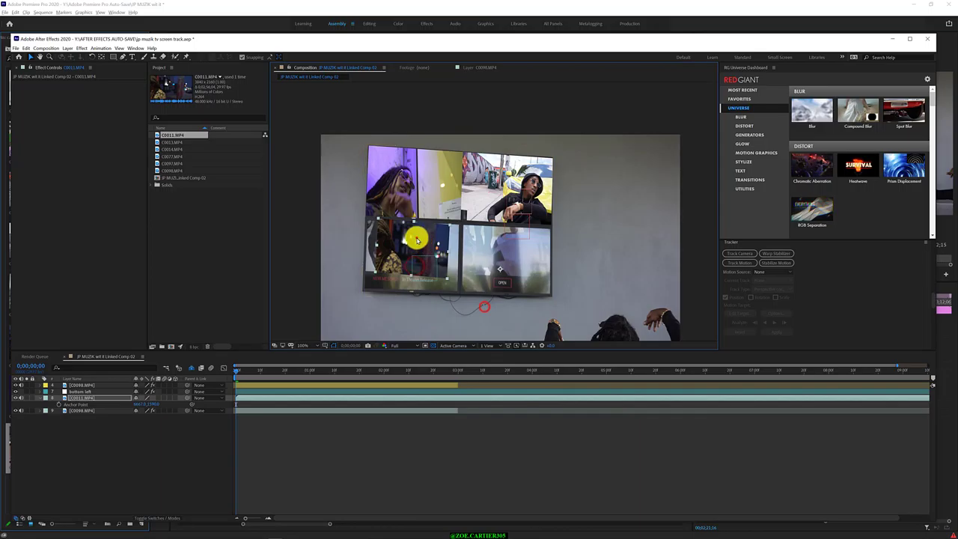
- In the Layer viewer, drag C0011's anchor point to the footage centre, then return to the composition
double_click(498, 267)
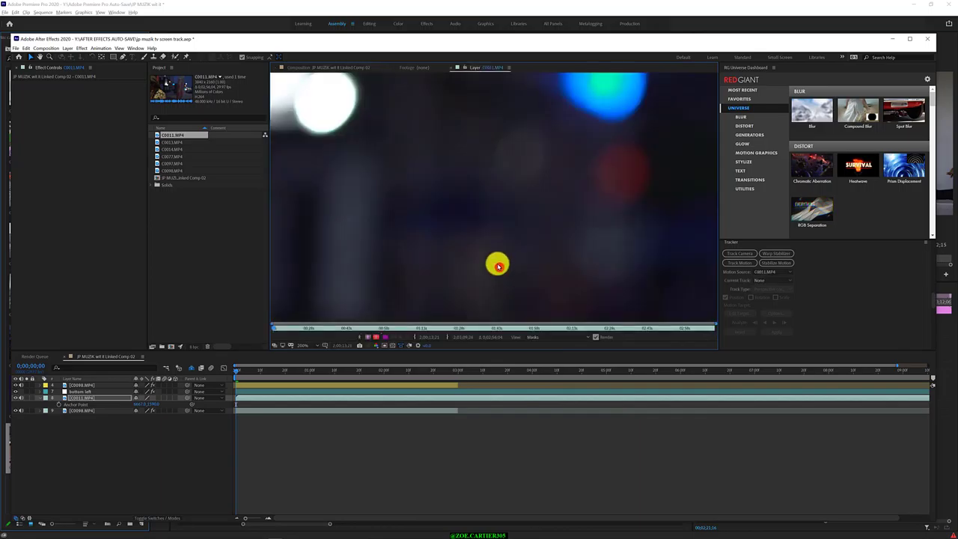
scroll(497, 268, down, 8)
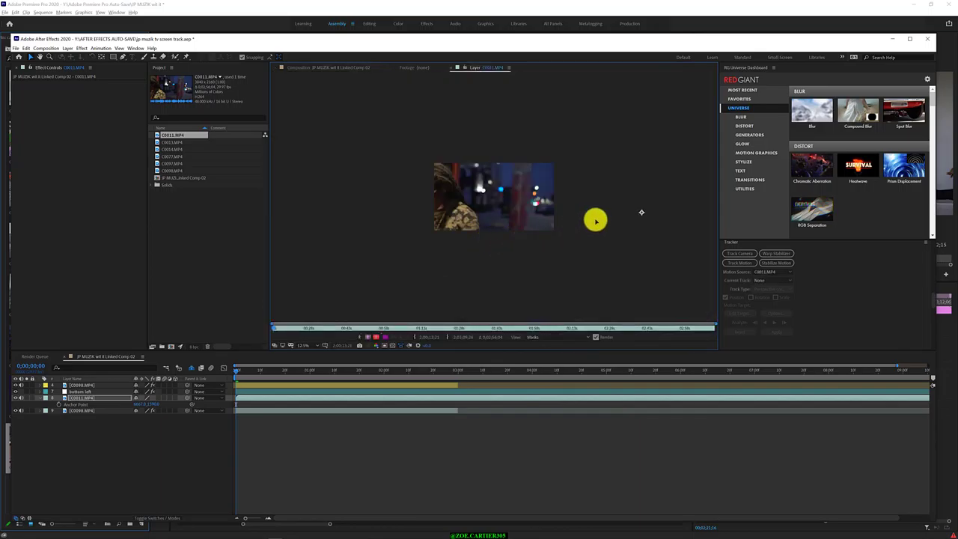
drag(641, 211, 488, 194)
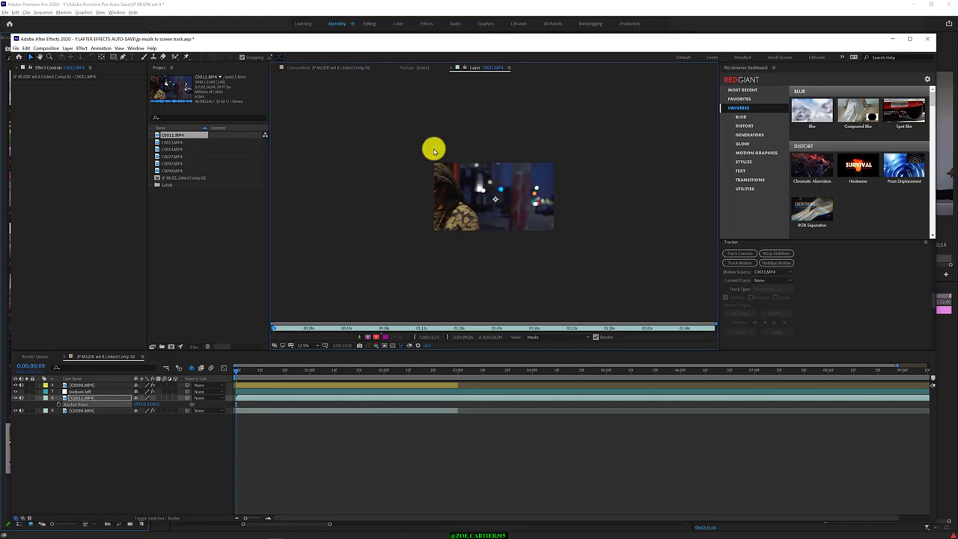
click(333, 67)
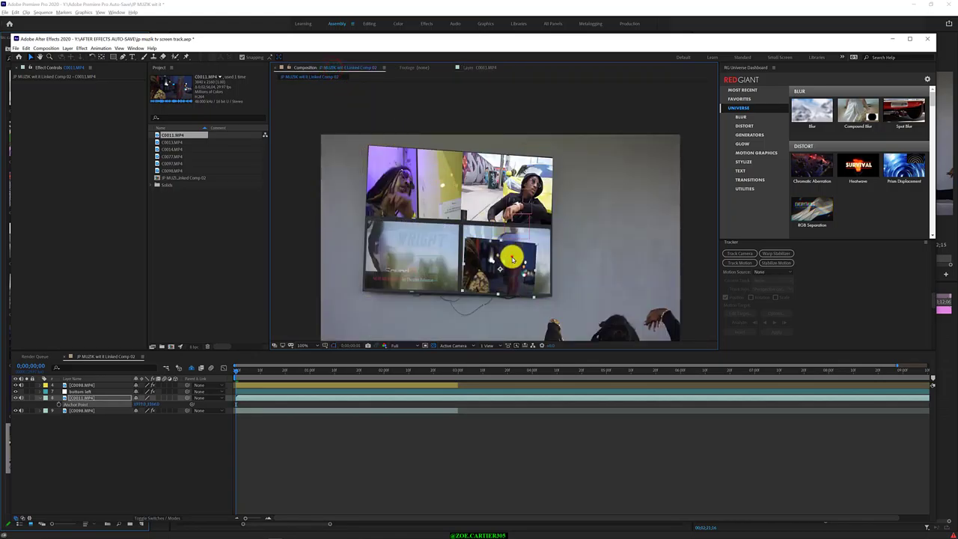
- Drag the C0011 clip onto the bottom-left panel and rotate it slightly to match the tilt
drag(512, 260, 427, 248)
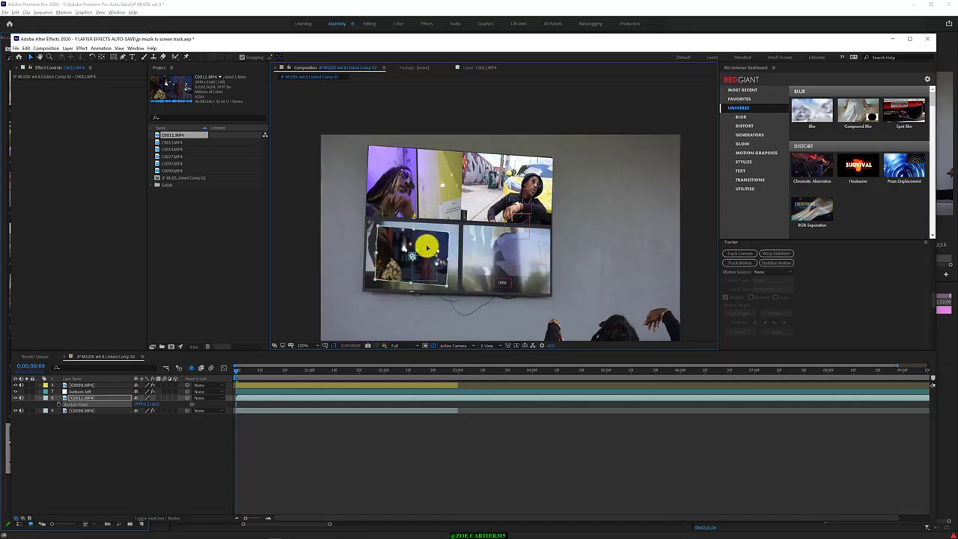
drag(427, 248, 428, 250)
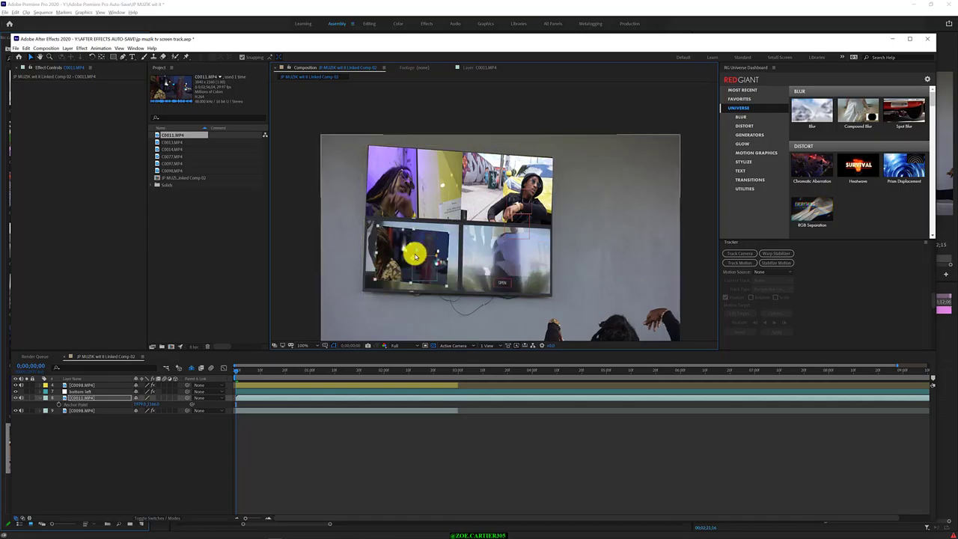
click(150, 403)
drag(137, 397, 150, 395)
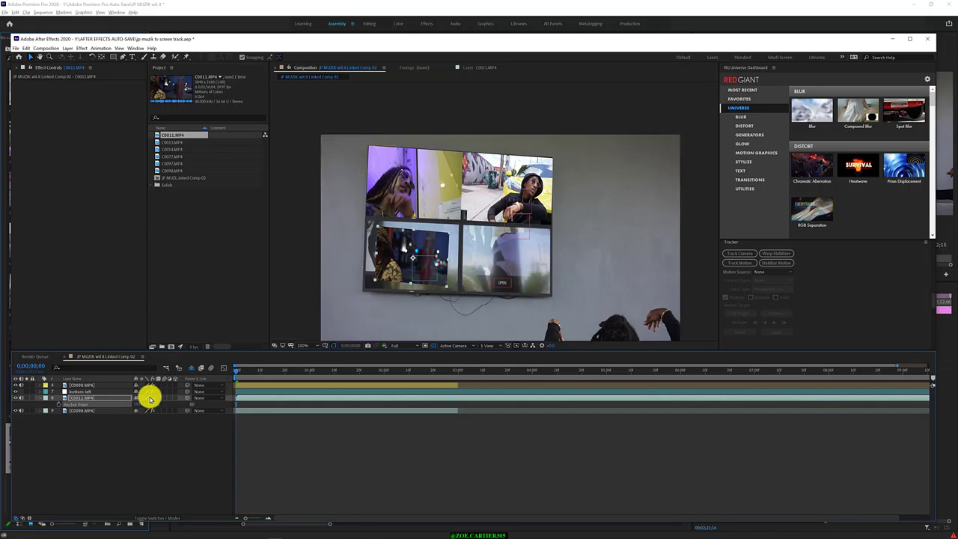
drag(142, 405, 140, 403)
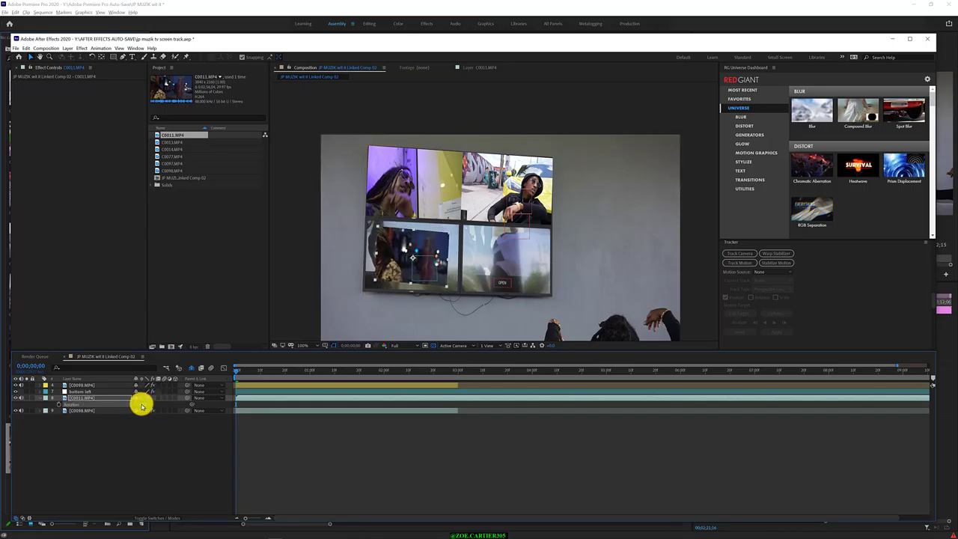
drag(152, 405, 153, 401)
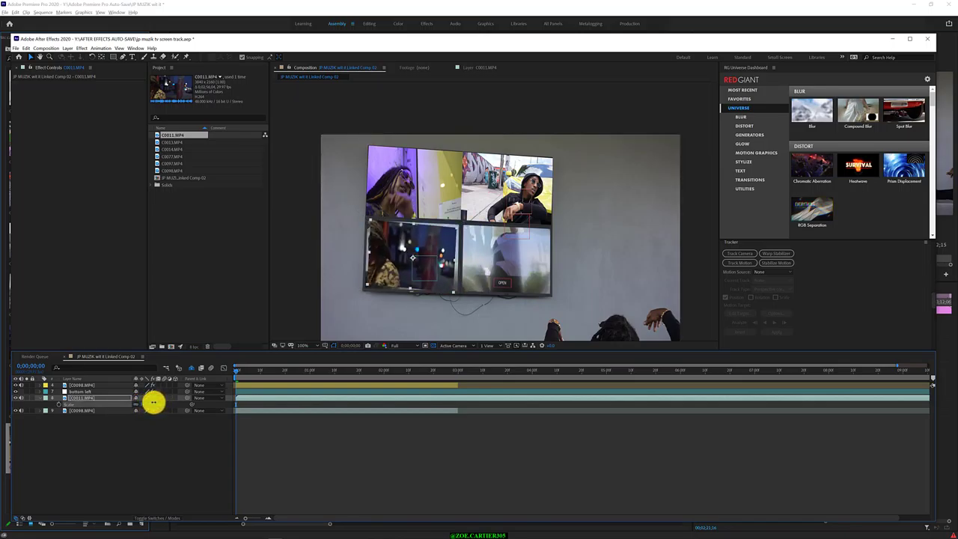
- Fine-tune the clip's position, toggle layer snapping and check the fit at a later frame
drag(447, 249, 443, 252)
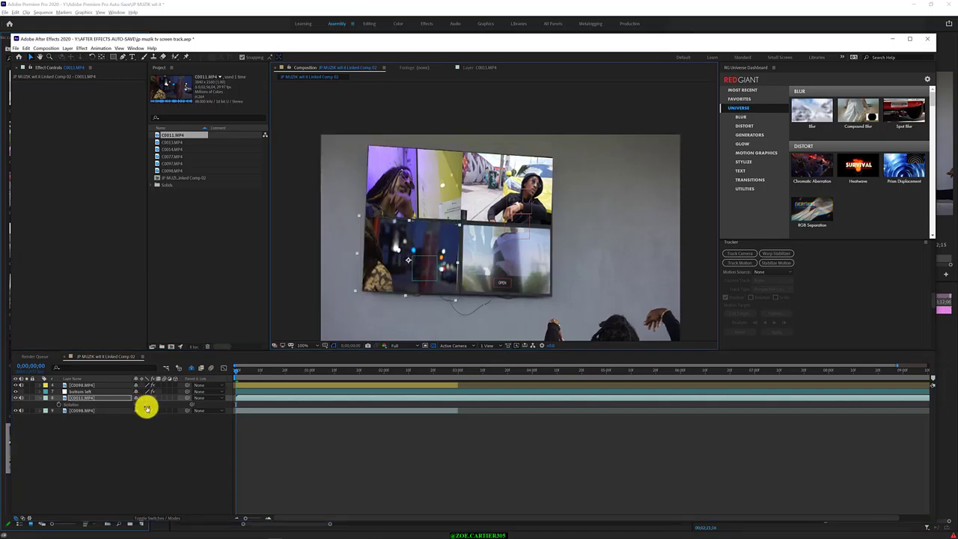
click(146, 407)
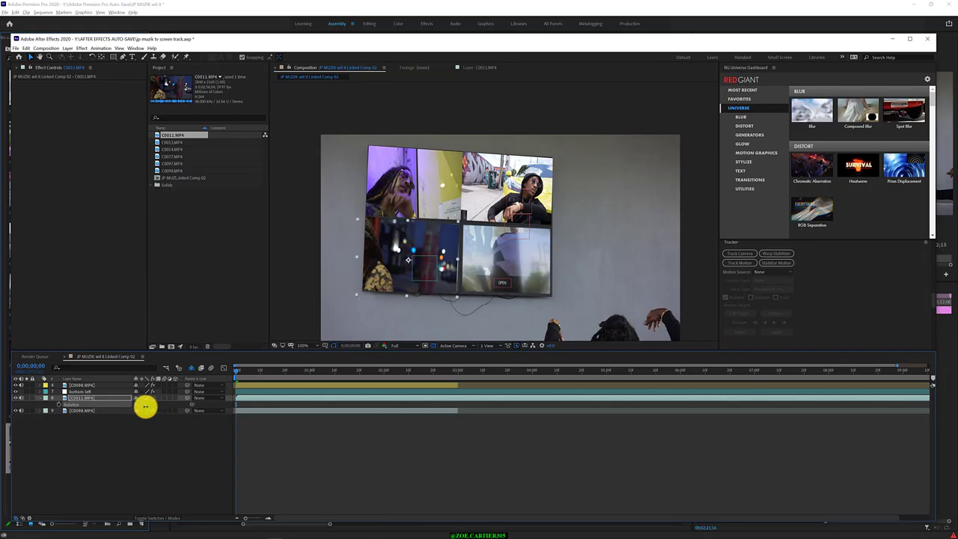
drag(384, 267, 404, 237)
click(241, 57)
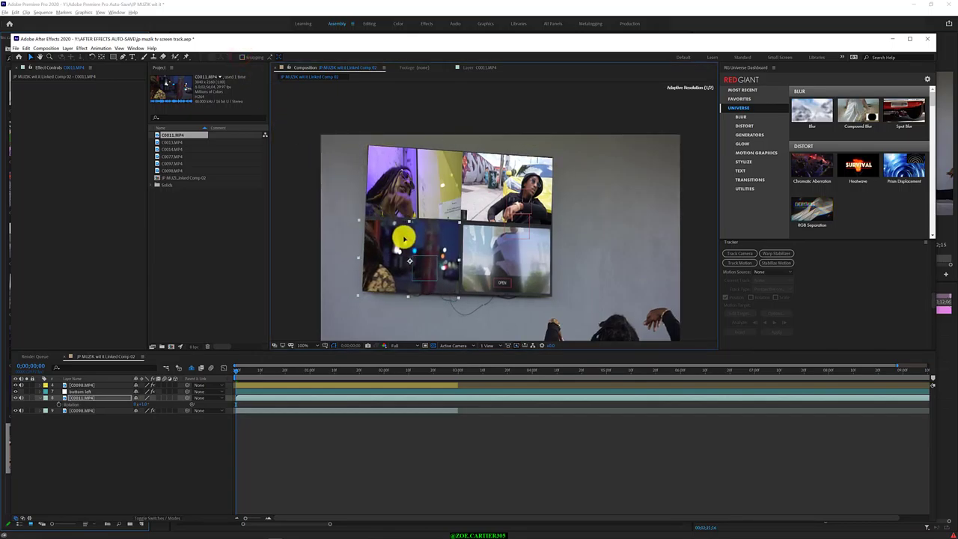
mouse_move(236, 370)
mouse_down()
mouse_move(265, 375)
mouse_move(210, 363)
mouse_up()
click(255, 398)
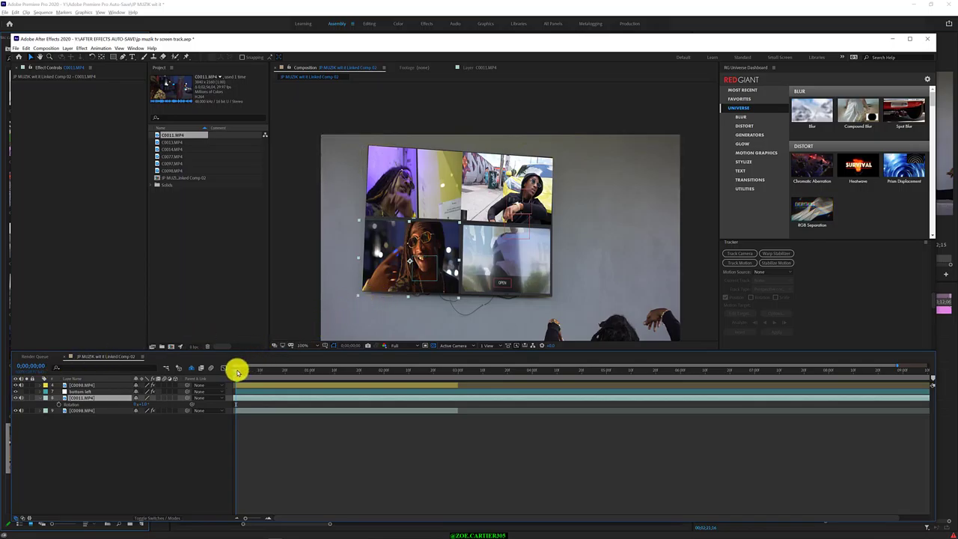
click(107, 421)
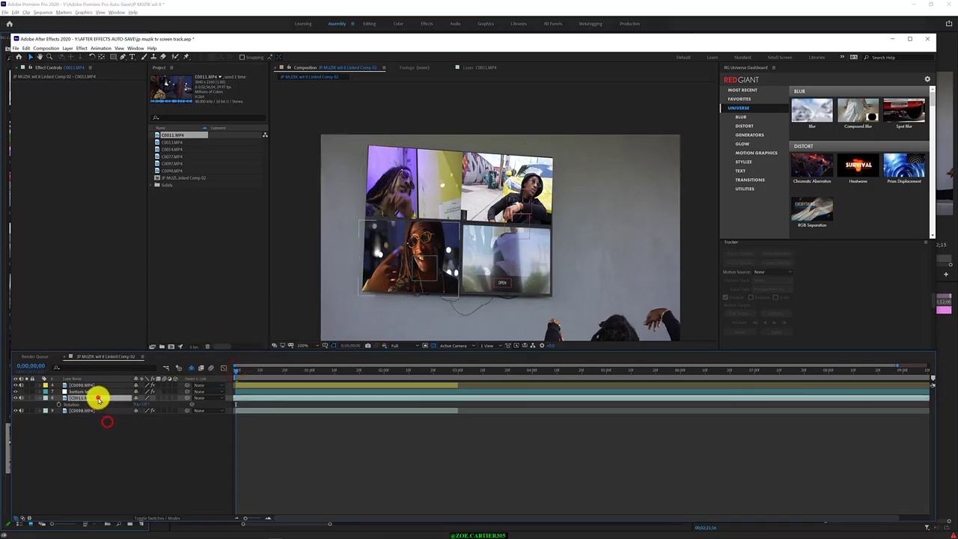
- At the 3-second mark, duplicate the C0011 layer via Edit > Duplicate, then undo it
click(97, 398)
click(458, 369)
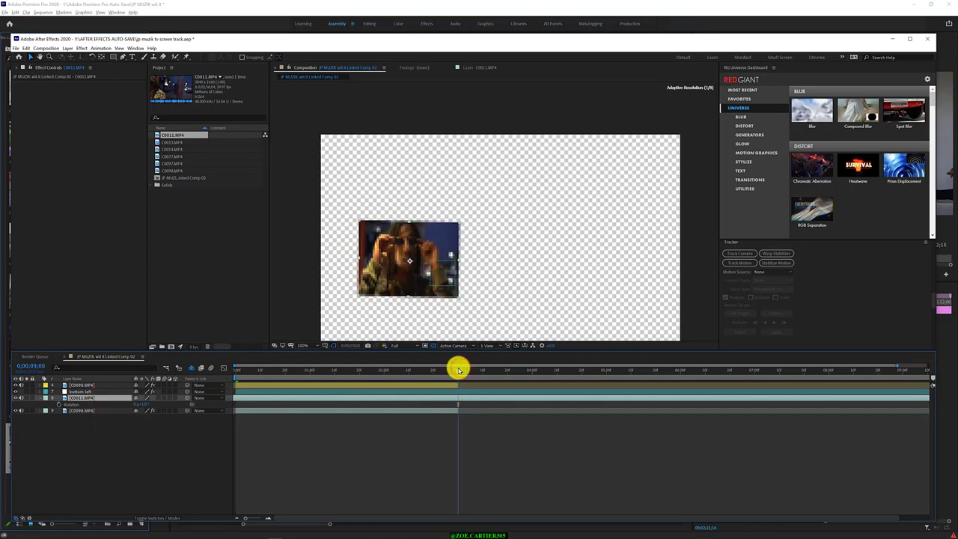
click(25, 50)
key(Right)
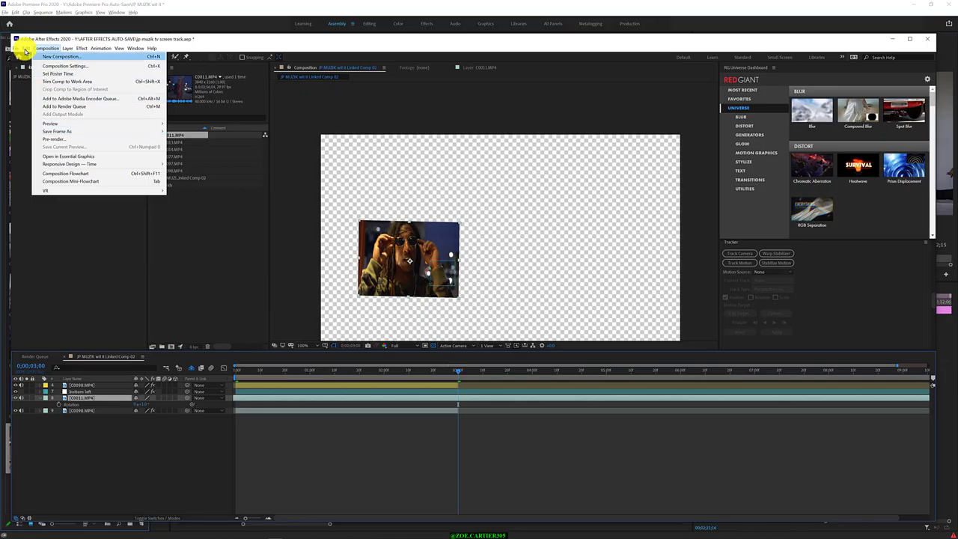
click(25, 50)
click(74, 139)
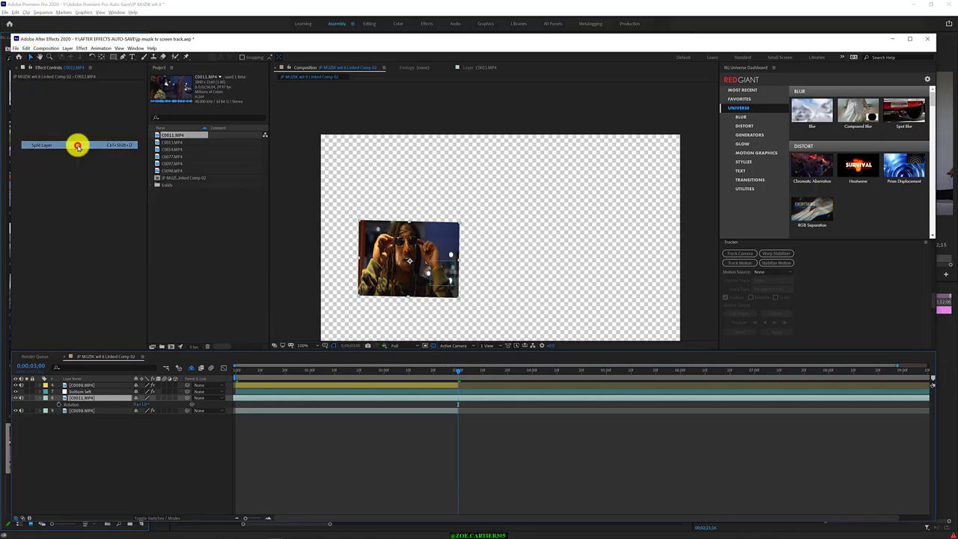
key(ctrl+z)
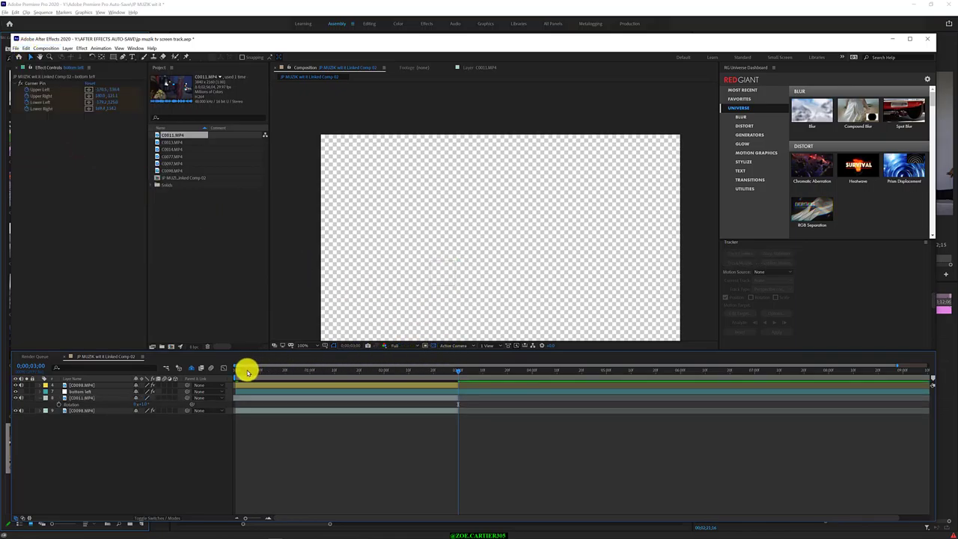
- Back at the first frame, select C0011.MP4 and twirl open its Transform properties
drag(247, 370, 221, 367)
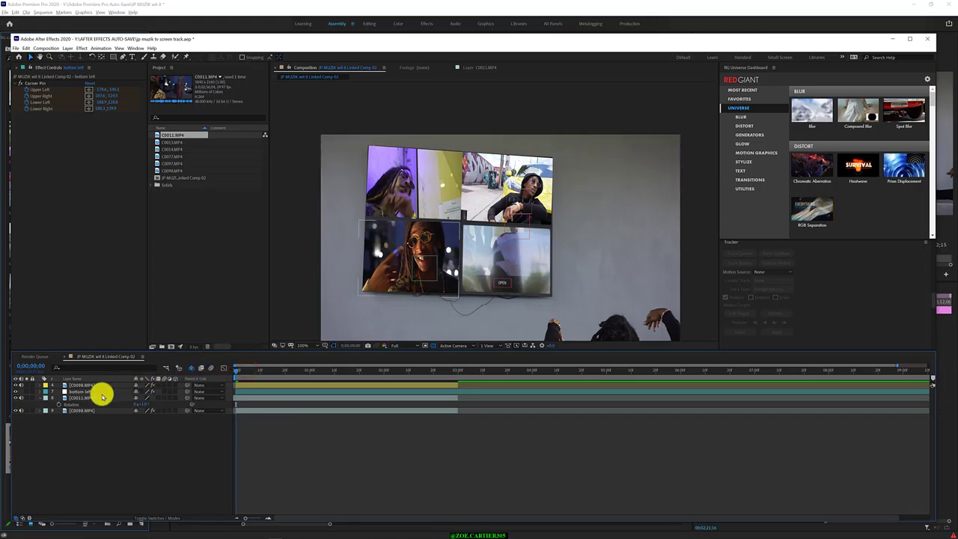
click(91, 397)
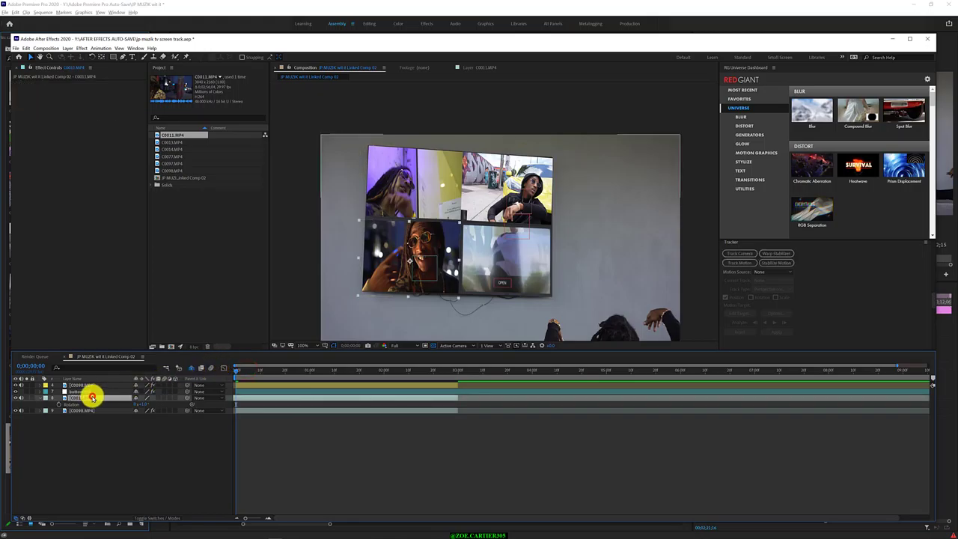
click(40, 400)
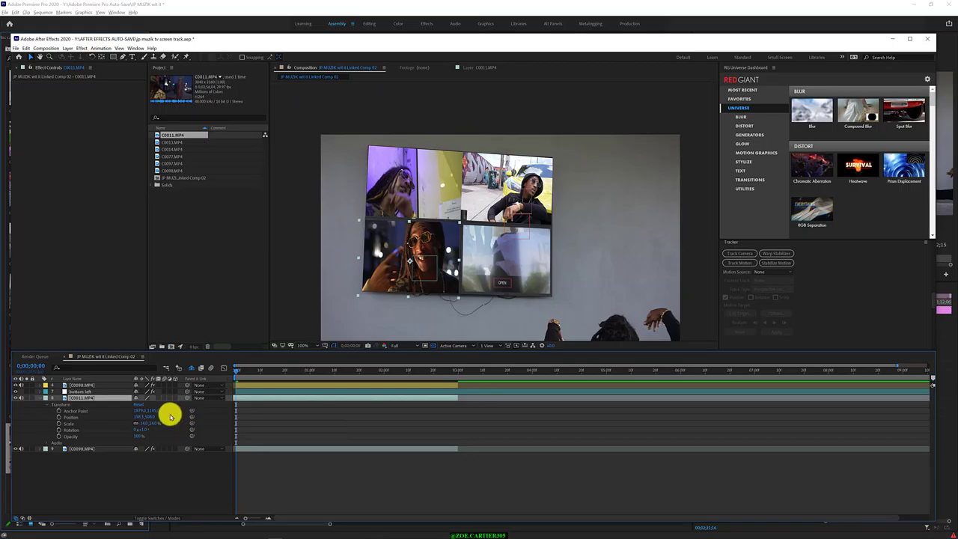
right_click(103, 398)
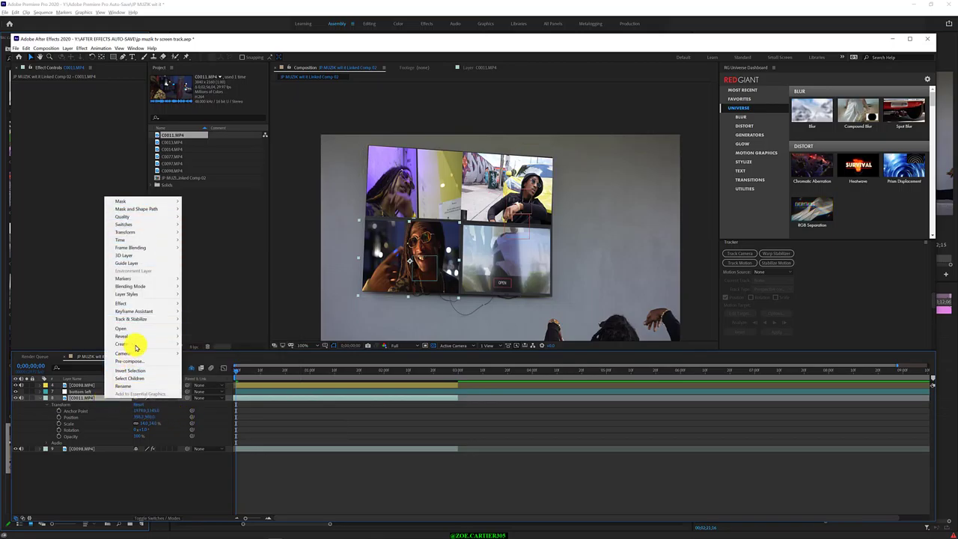
- Apply Effect > Distort > Corner Pin to the C0011.MP4 layer
mouse_move(149, 303)
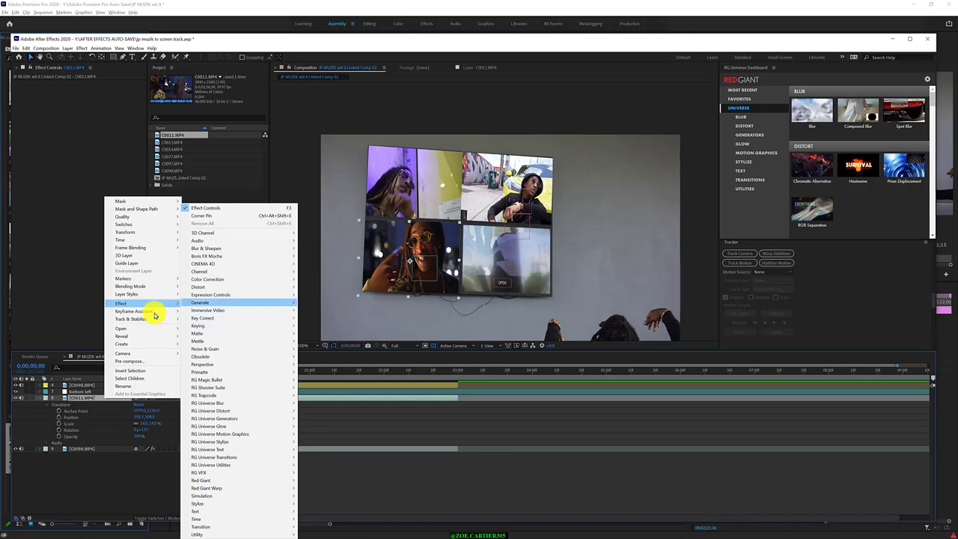
mouse_move(225, 286)
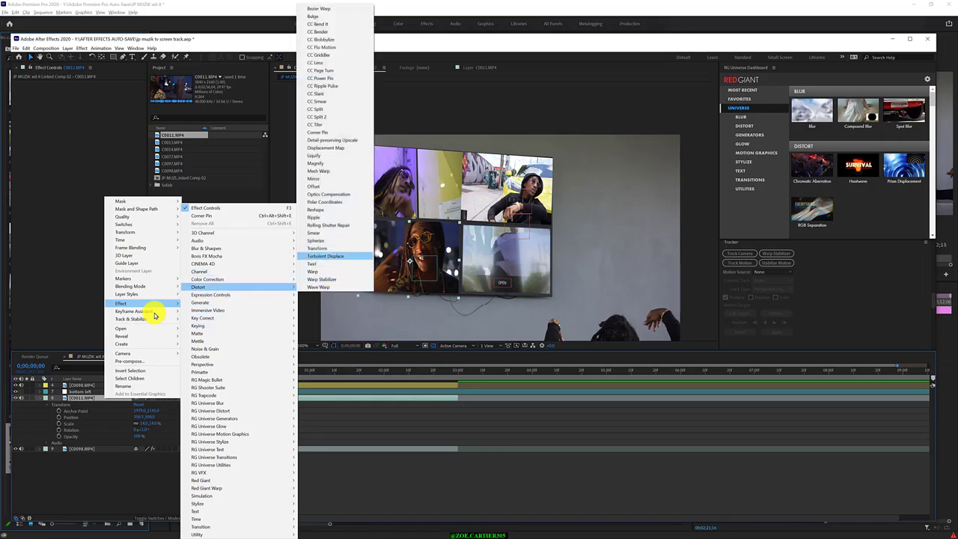
key(Up)
key(Up)
key(Up)
key(Up)
key(Up)
key(Up)
key(Up)
key(Up)
key(Up)
key(Up)
key(Up)
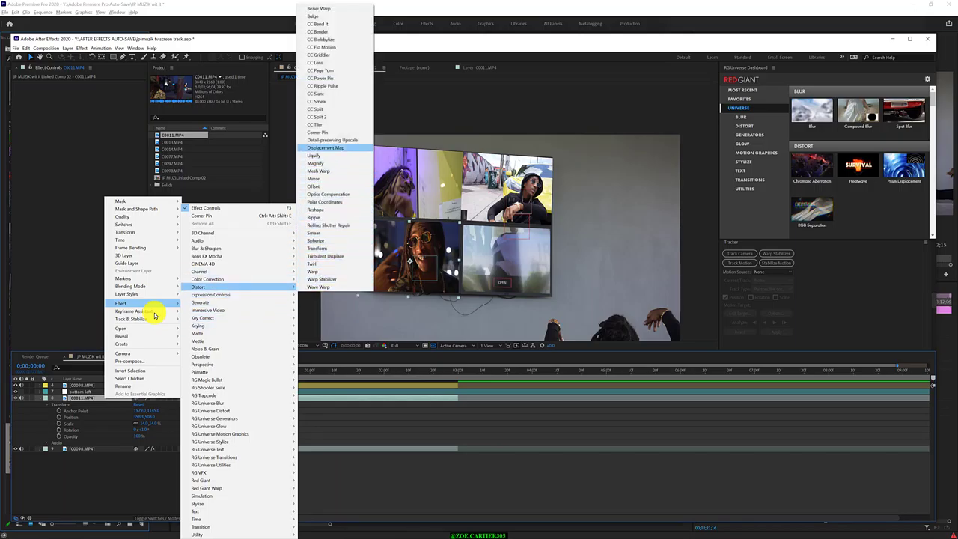
key(Up)
key(Up)
key(Up)
key(Up)
key(Up)
key(Down)
key(Down)
key(Down)
key(Down)
key(Up)
key(Up)
key(Up)
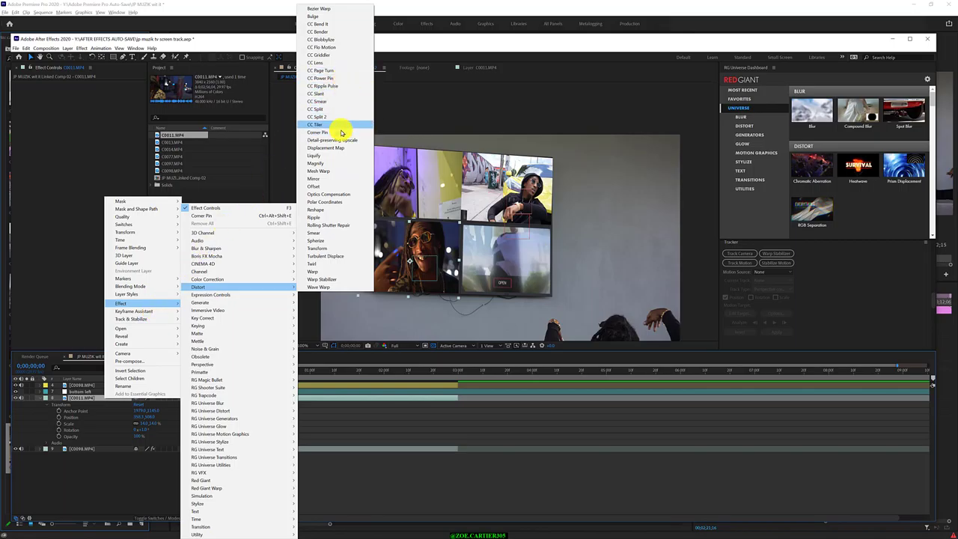
click(341, 132)
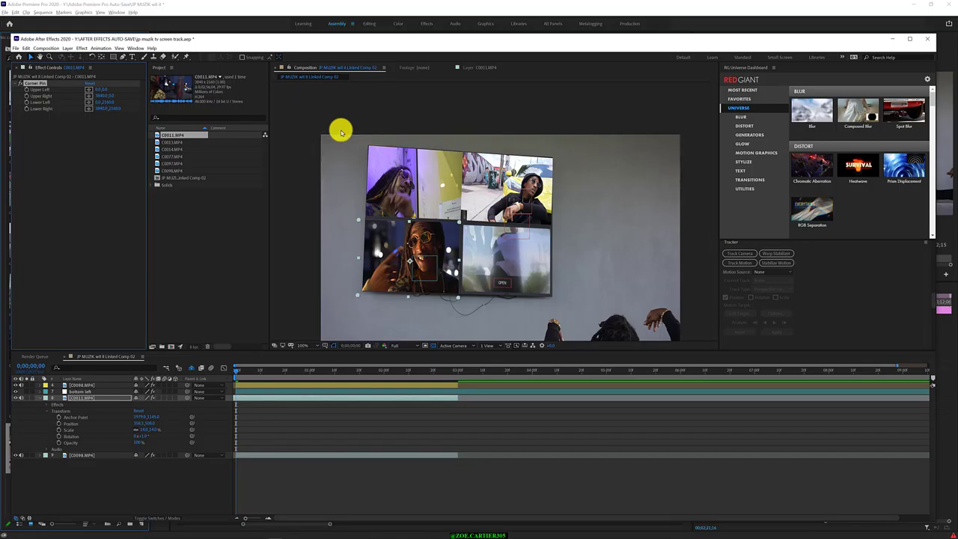
- Expand C0011's Corner Pin properties and select the bottom left layer to show its corner values
click(48, 411)
click(46, 405)
click(51, 411)
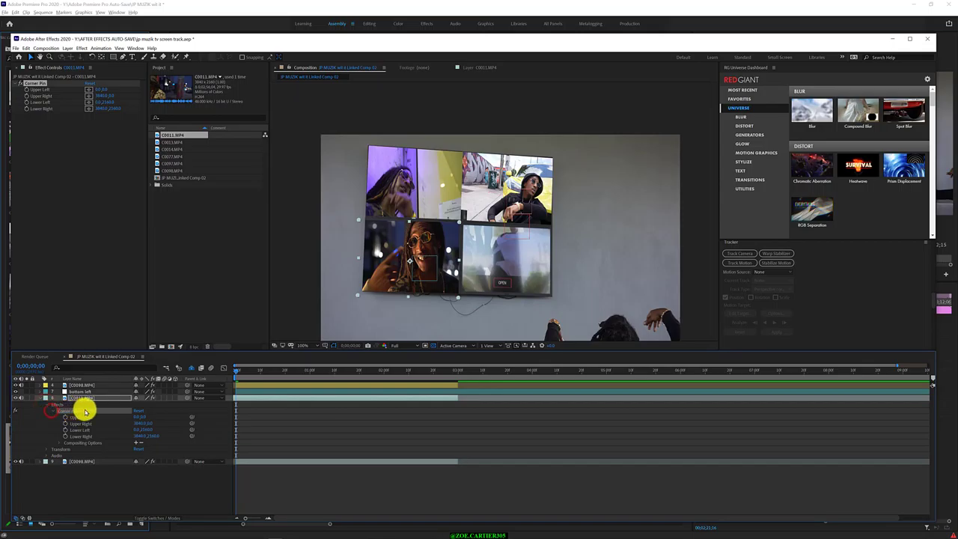
right_click(84, 407)
click(70, 406)
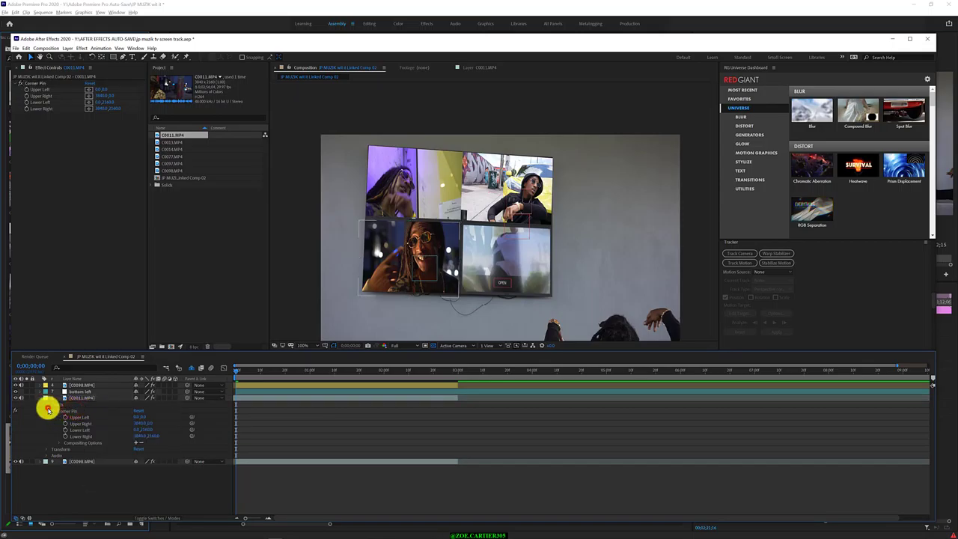
click(54, 411)
click(55, 411)
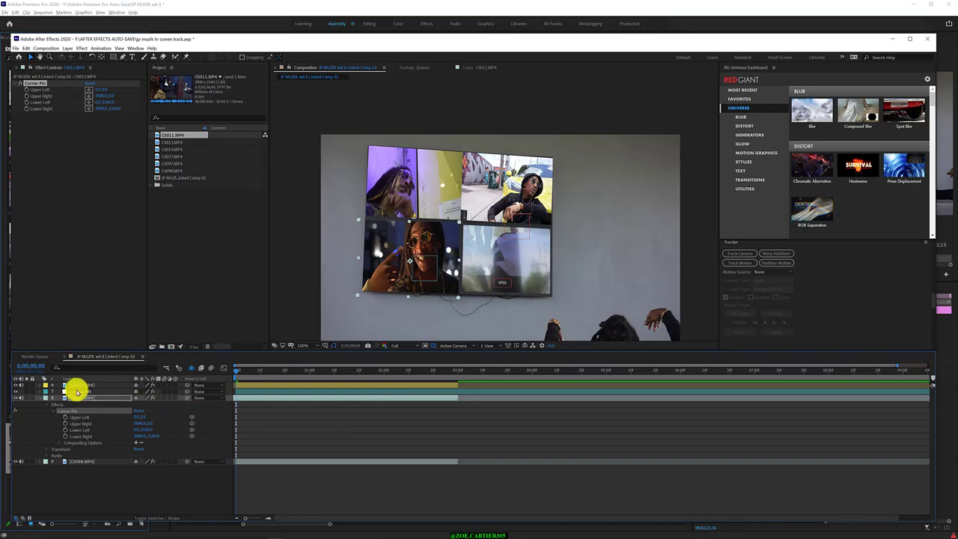
click(77, 390)
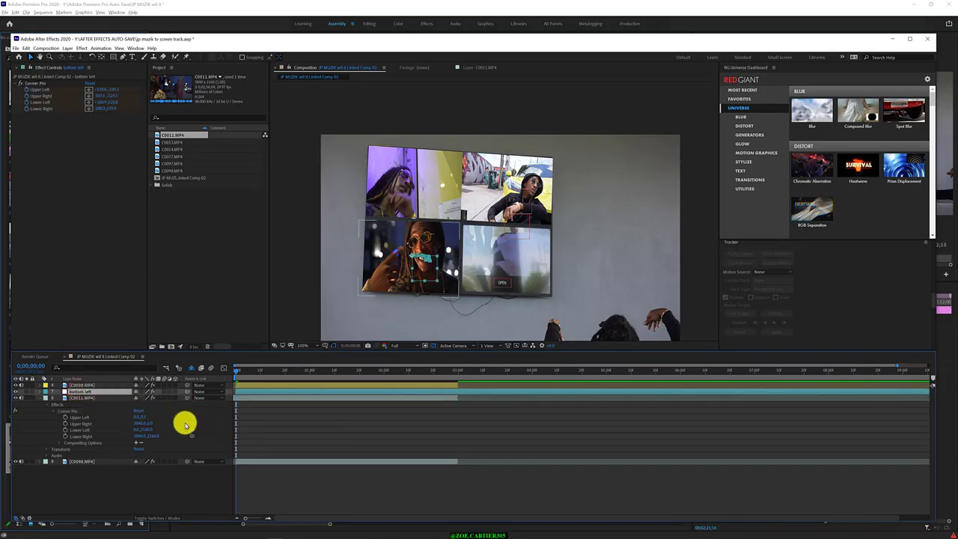
- Pick-whip Upper Left, Upper Right, Lower Left and Lower Right to bottom left's tracked corners, then scrub
drag(191, 419, 86, 91)
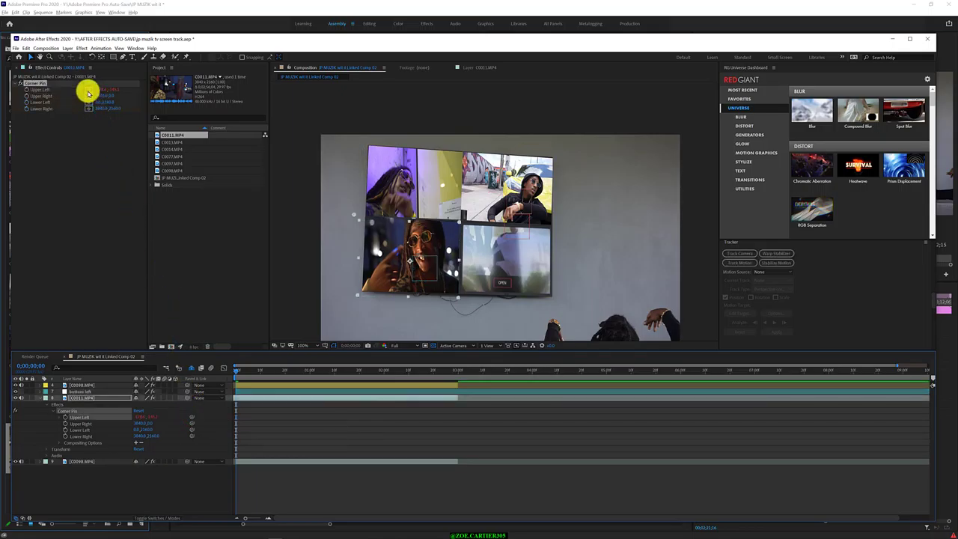
drag(192, 420, 87, 95)
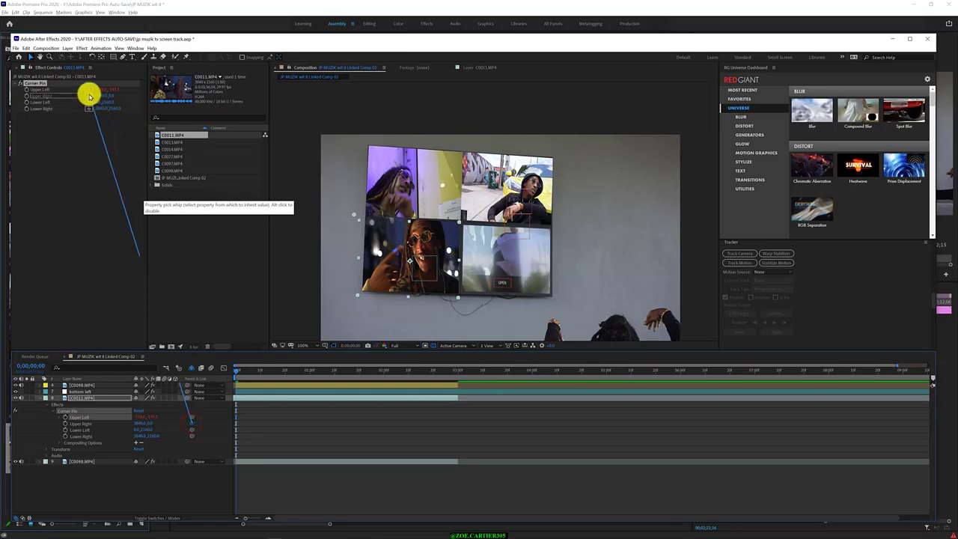
drag(192, 429, 90, 106)
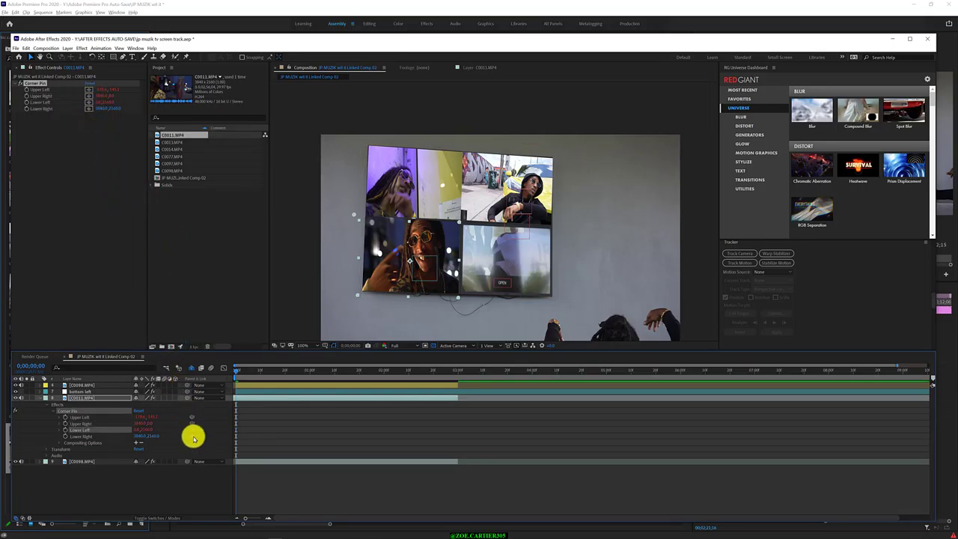
drag(191, 435, 104, 109)
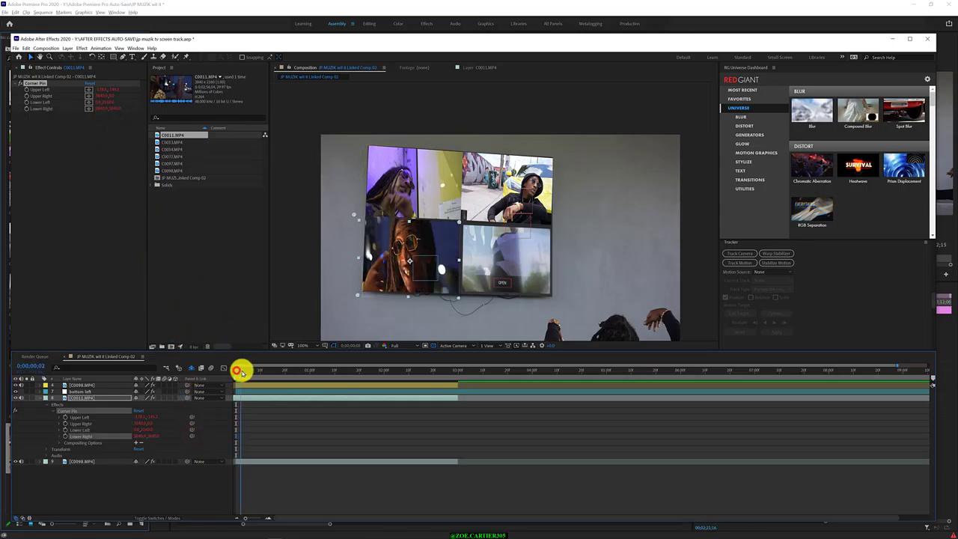
mouse_move(242, 367)
mouse_down()
mouse_move(259, 370)
mouse_move(205, 368)
mouse_up()
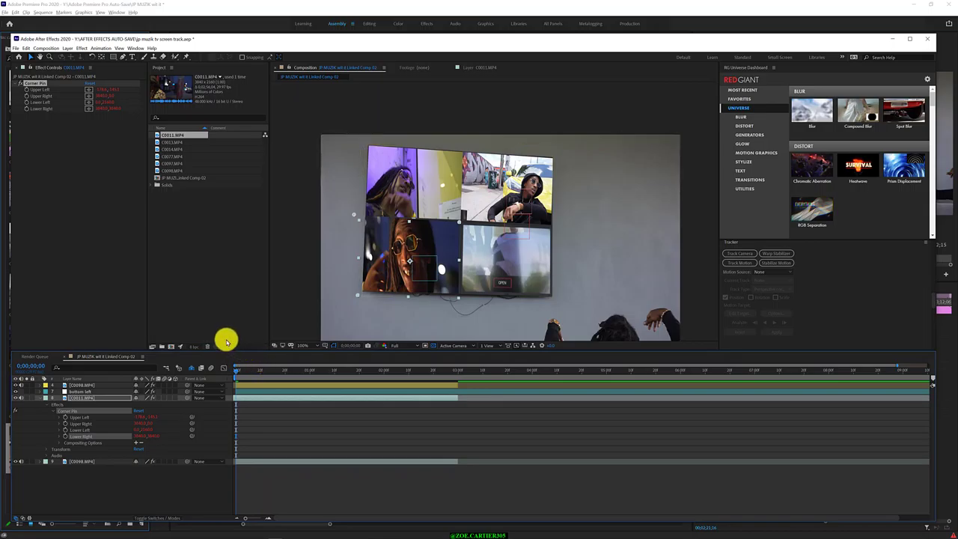
- Set C0011.MP4's Parent & Link to 7. bottom left and scrub to check it follows
click(79, 397)
key(p)
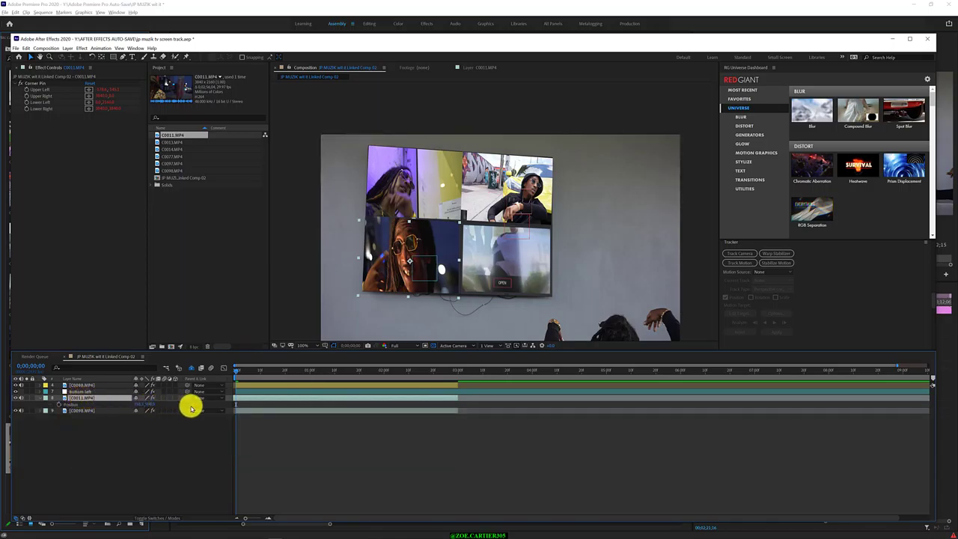
click(97, 391)
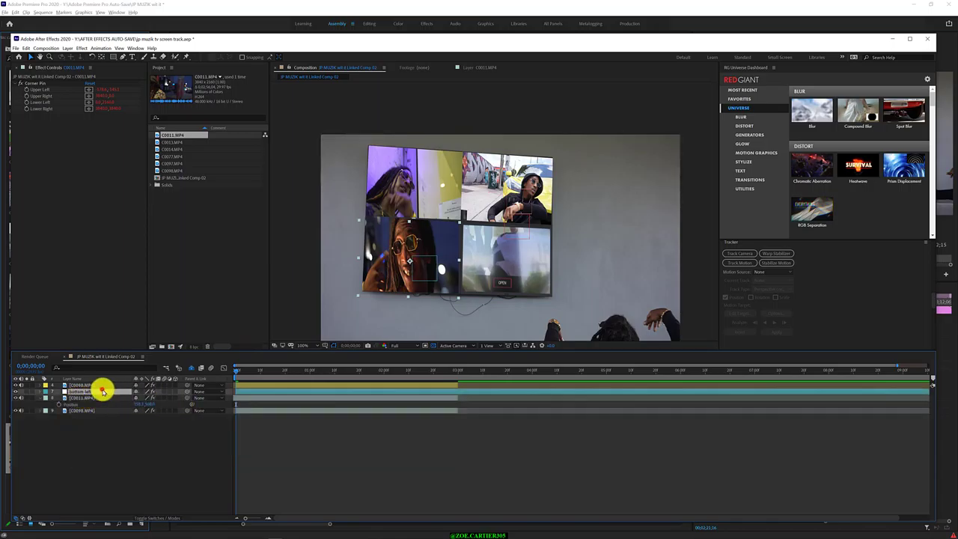
click(197, 398)
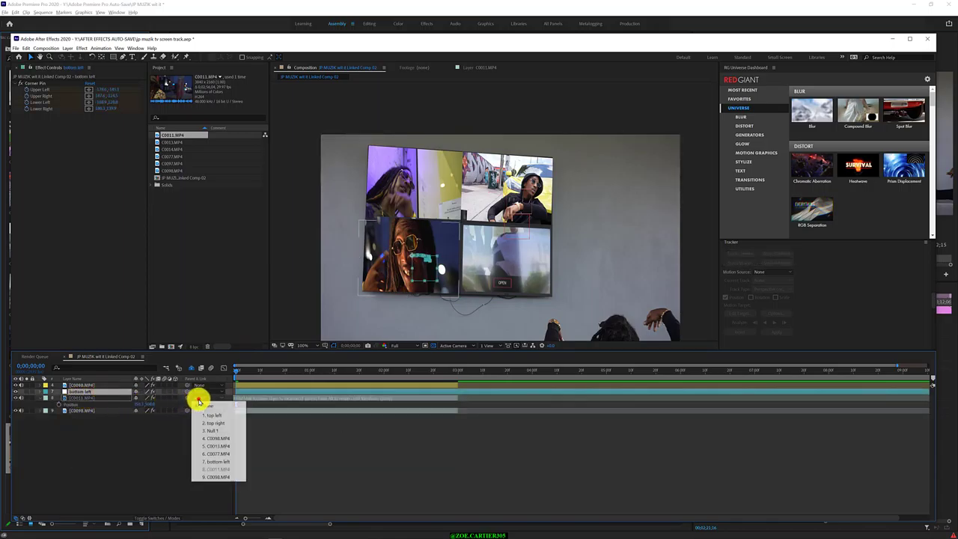
click(224, 462)
mouse_move(235, 370)
mouse_down()
mouse_move(420, 374)
mouse_move(232, 378)
mouse_up()
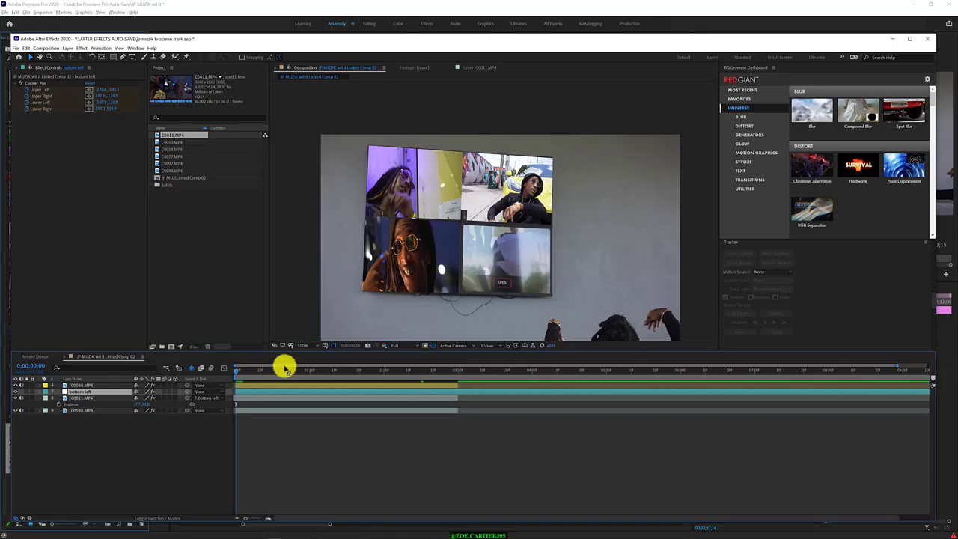
- Set viewer Resolution to Third, scrub the shot and toggle a layer's visibility to compare
click(411, 344)
click(406, 384)
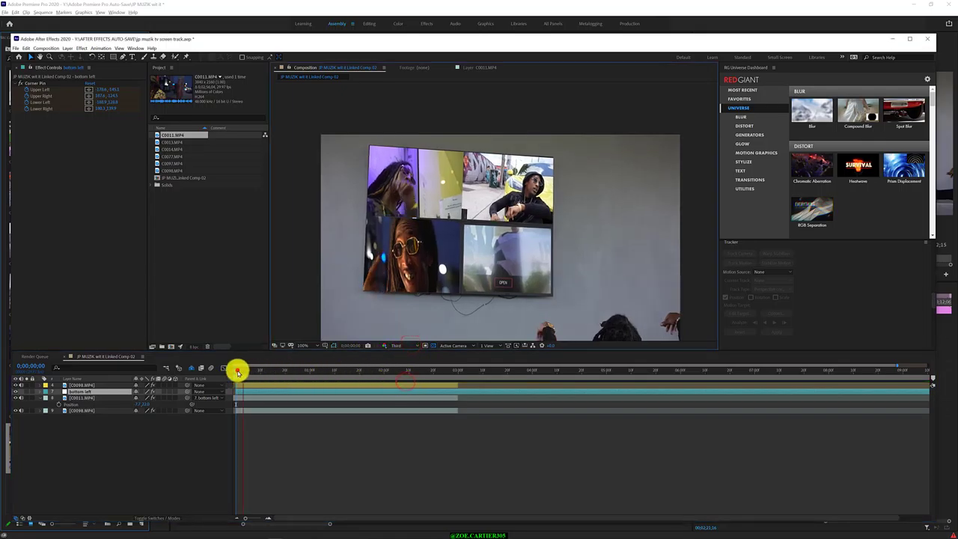
drag(235, 369, 431, 385)
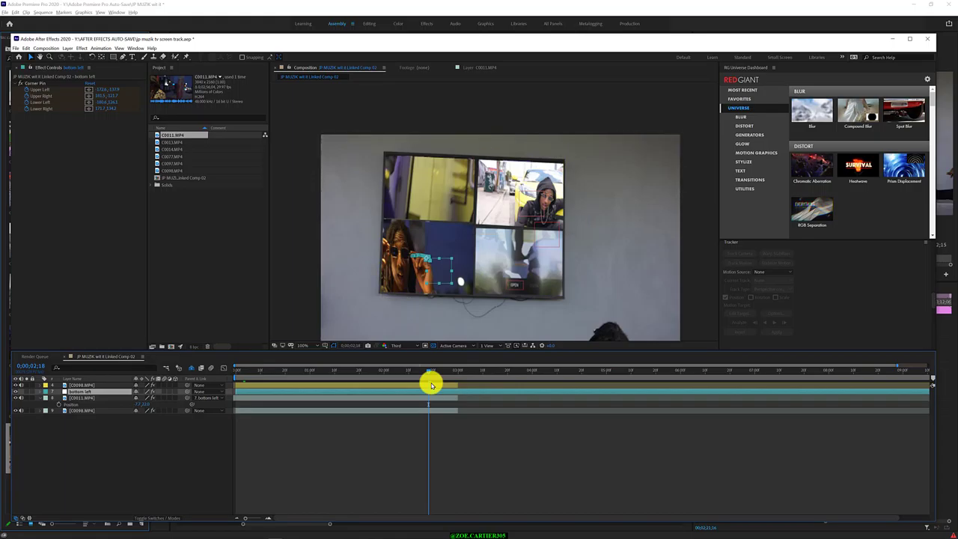
click(17, 386)
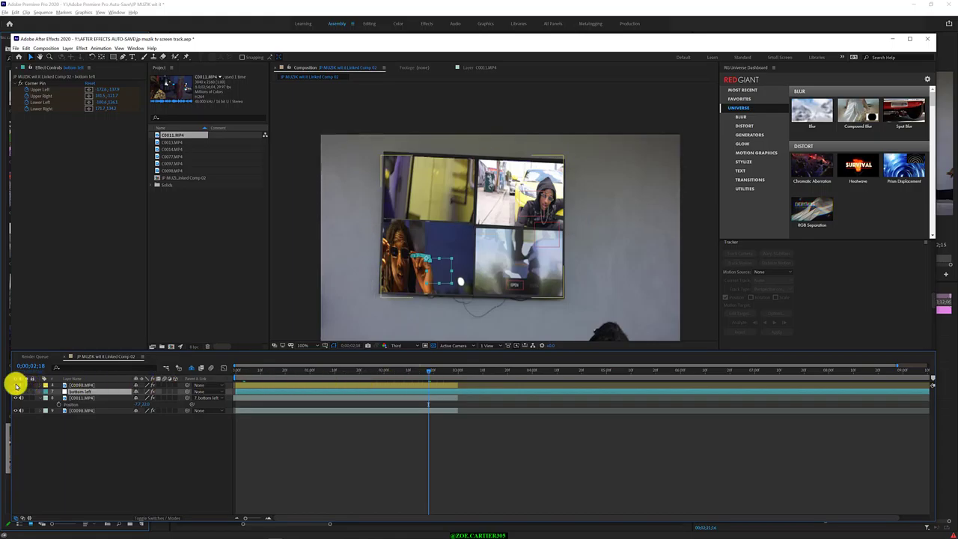
click(17, 386)
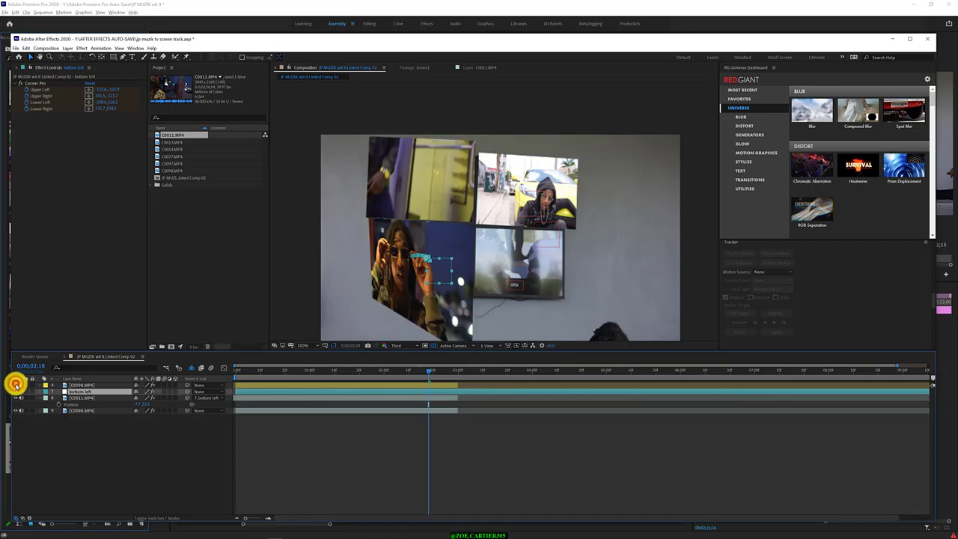
click(17, 385)
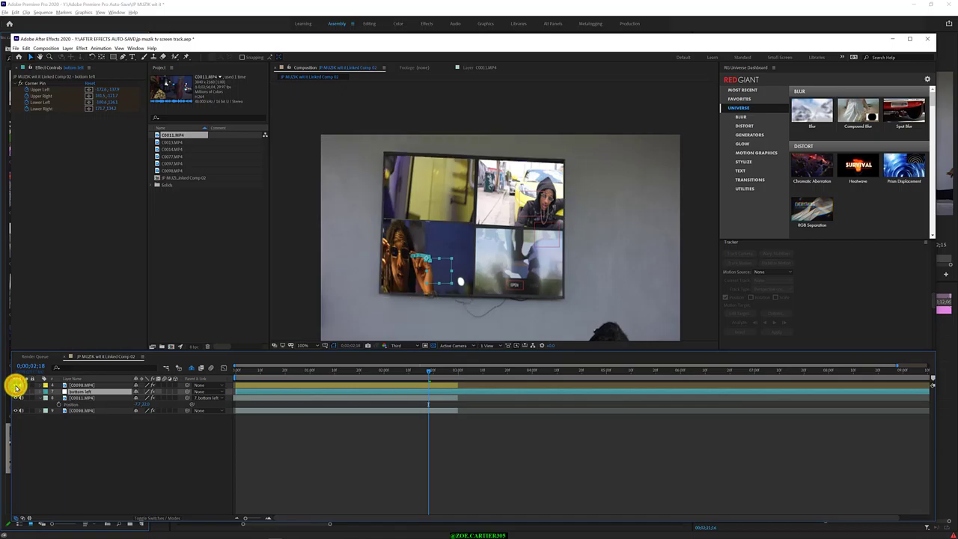
- Scrub C0011 around 02;20, toggle the TV layer to compare, then reveal the hidden tracking layers
click(127, 459)
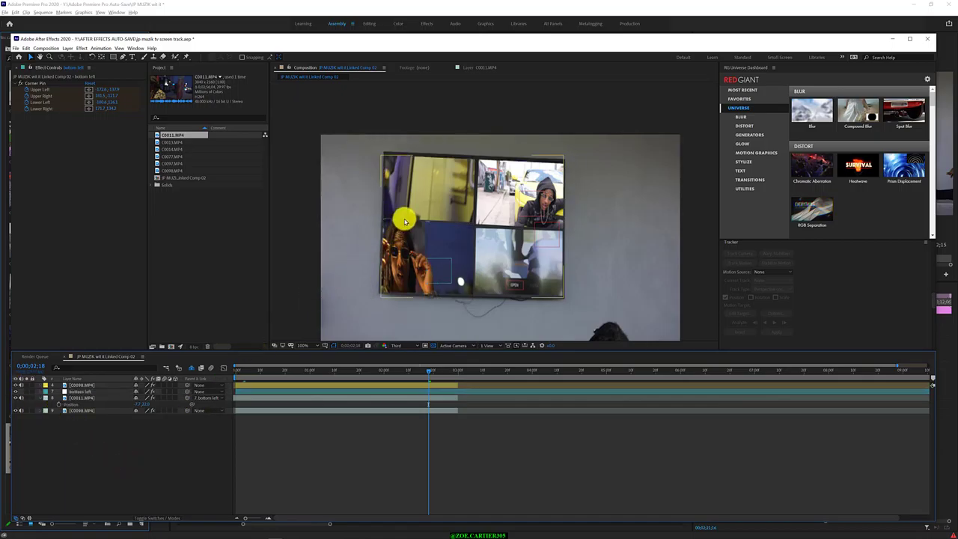
click(276, 399)
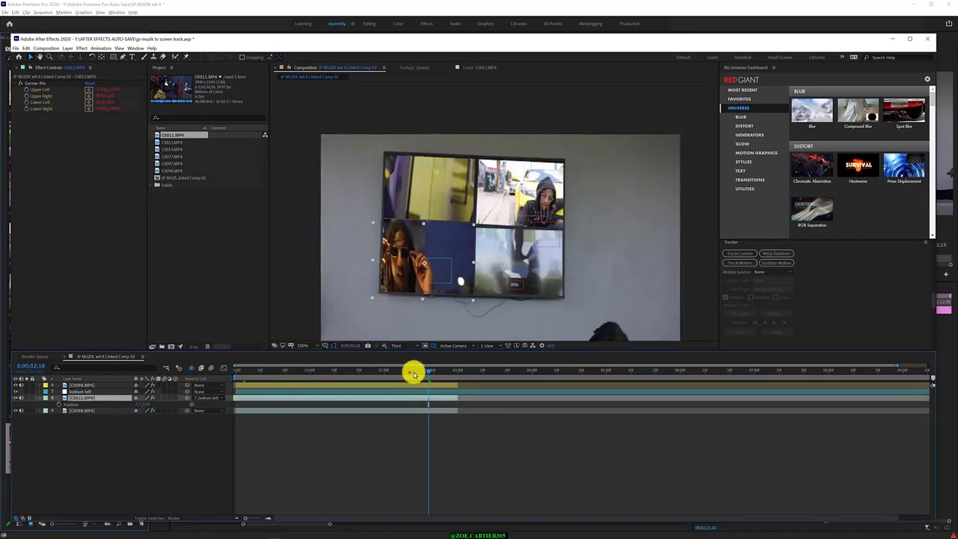
mouse_move(408, 370)
mouse_down()
mouse_move(306, 383)
mouse_move(248, 368)
mouse_up()
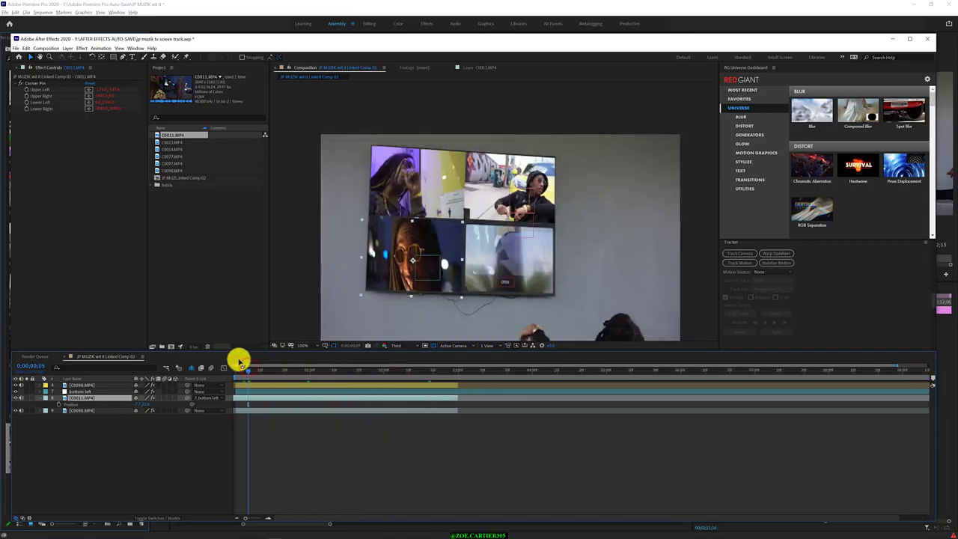
drag(356, 371, 403, 374)
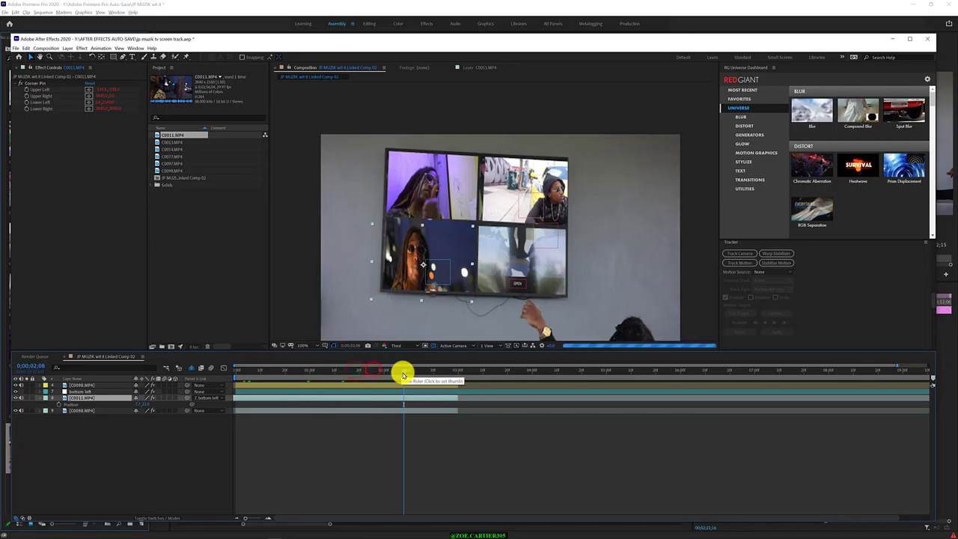
click(433, 370)
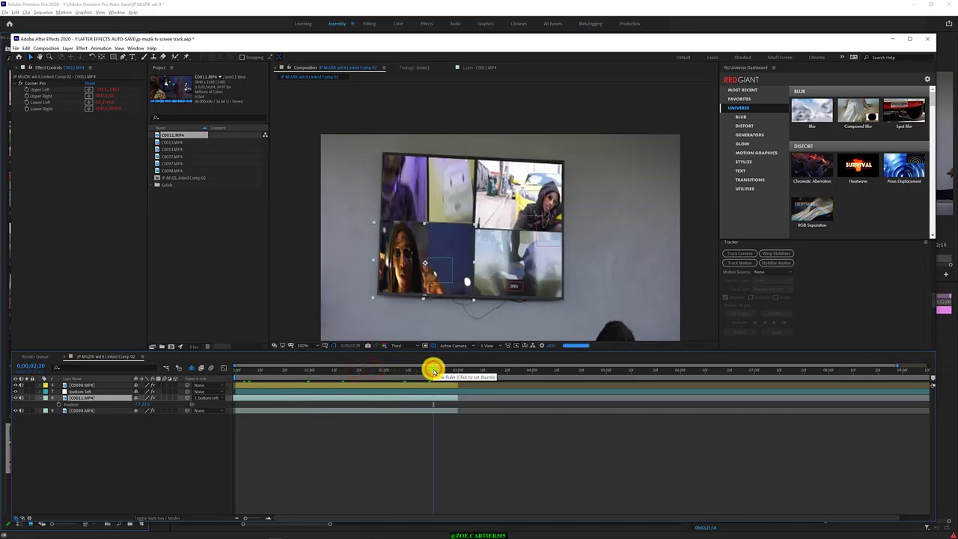
click(441, 370)
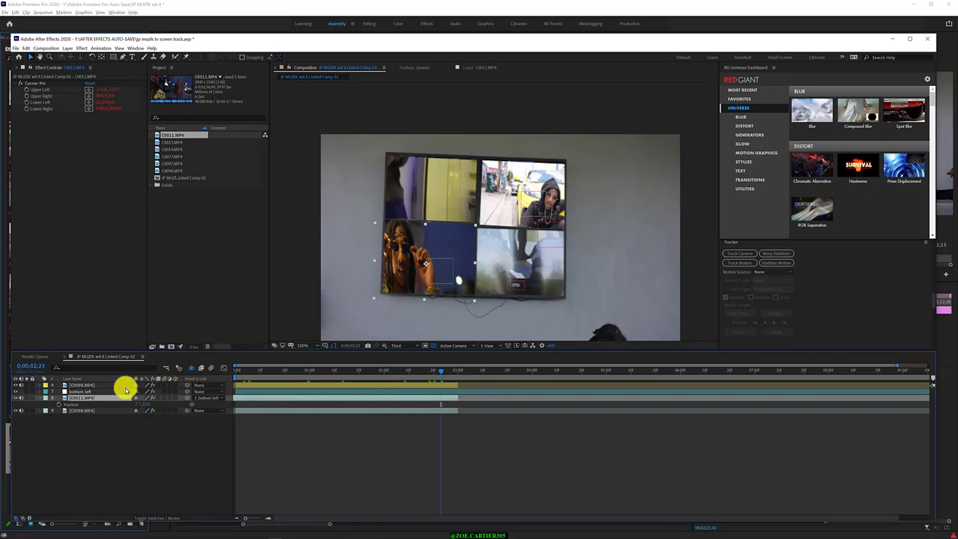
click(15, 385)
click(16, 386)
click(16, 385)
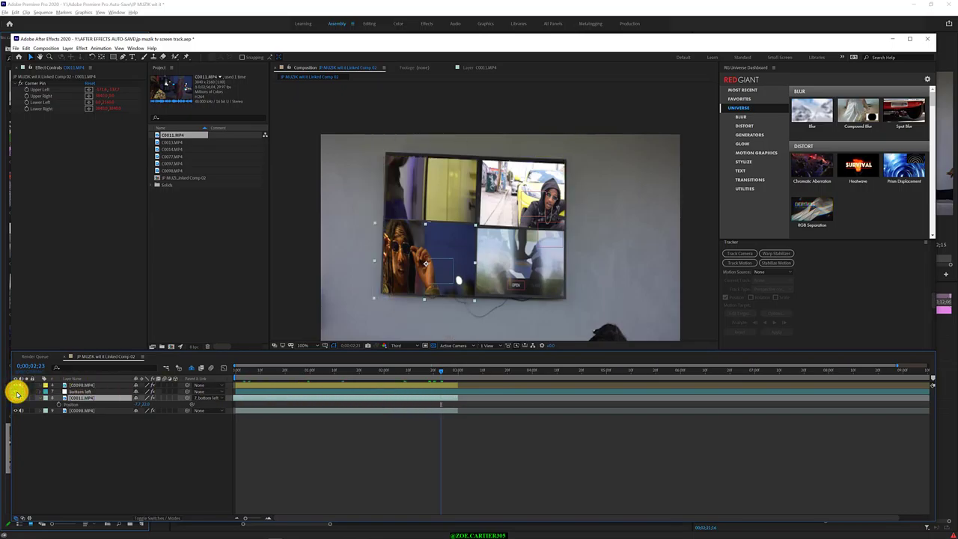
click(193, 368)
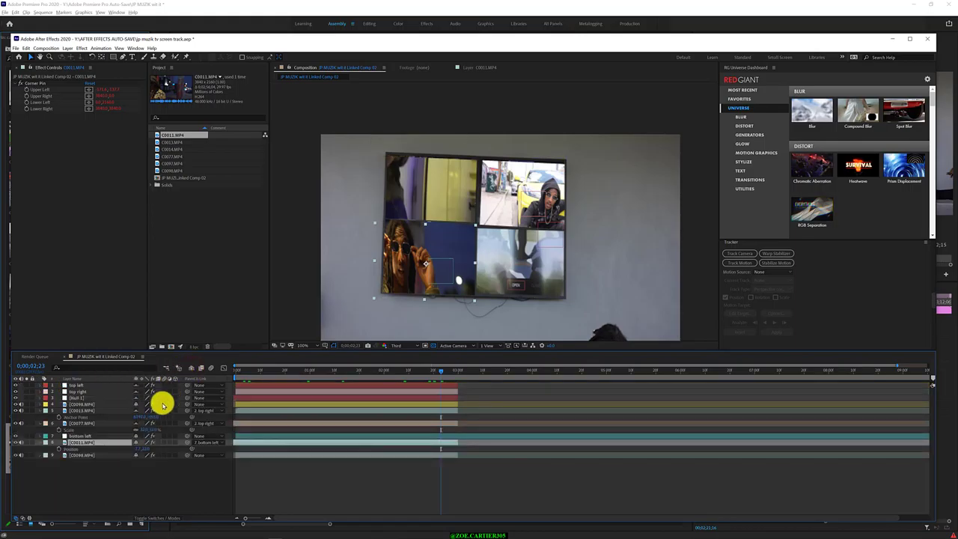
- Check the C0077 and C0013 panels by toggling their visibility, then hide the shy tracking and null layers
click(135, 435)
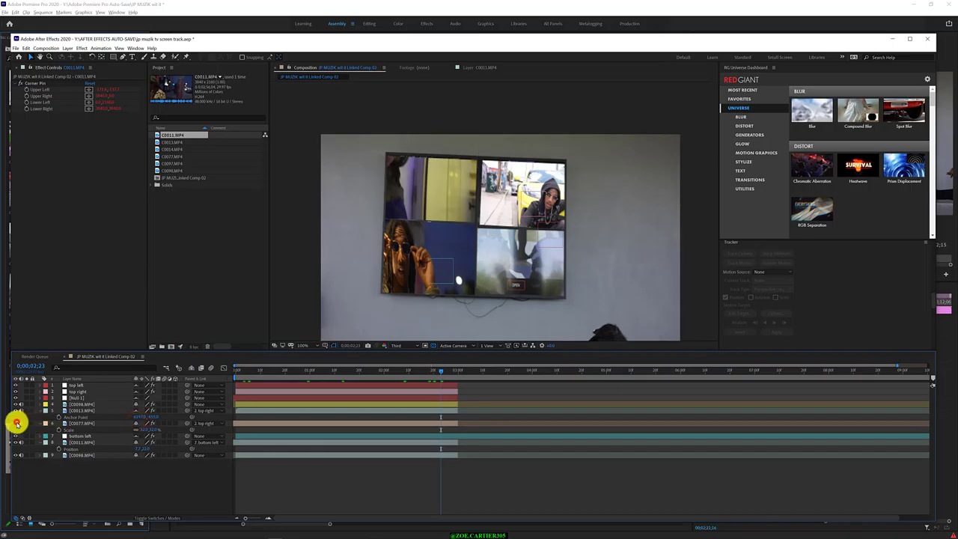
click(16, 422)
click(137, 411)
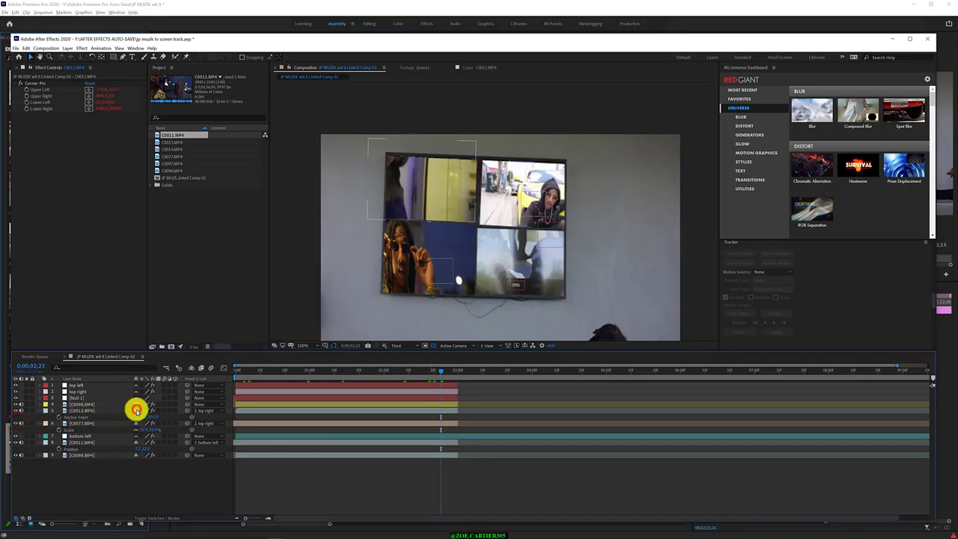
click(15, 410)
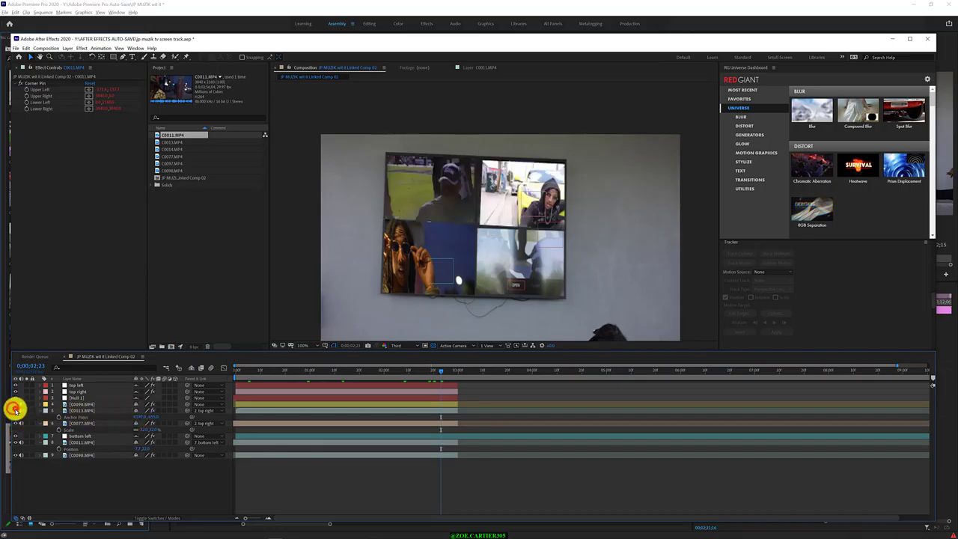
click(15, 410)
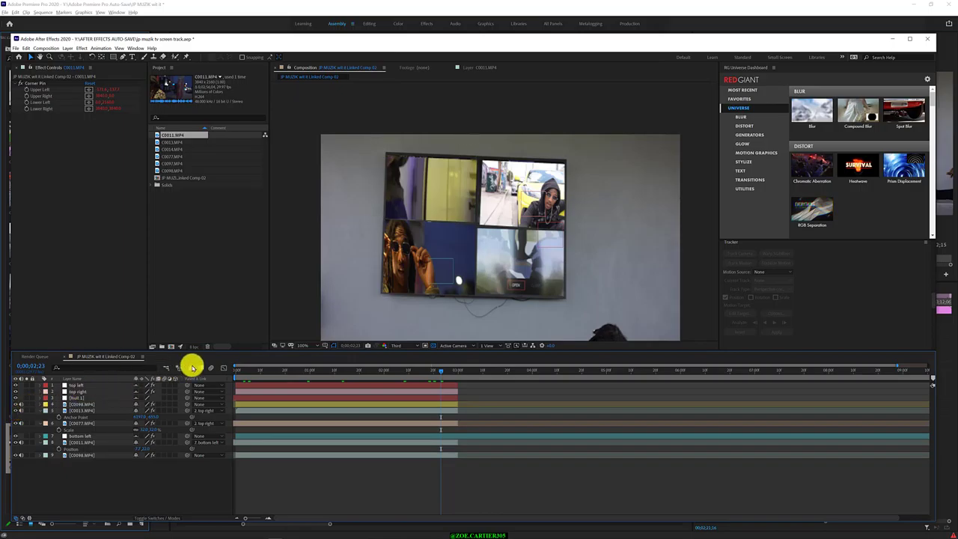
click(194, 366)
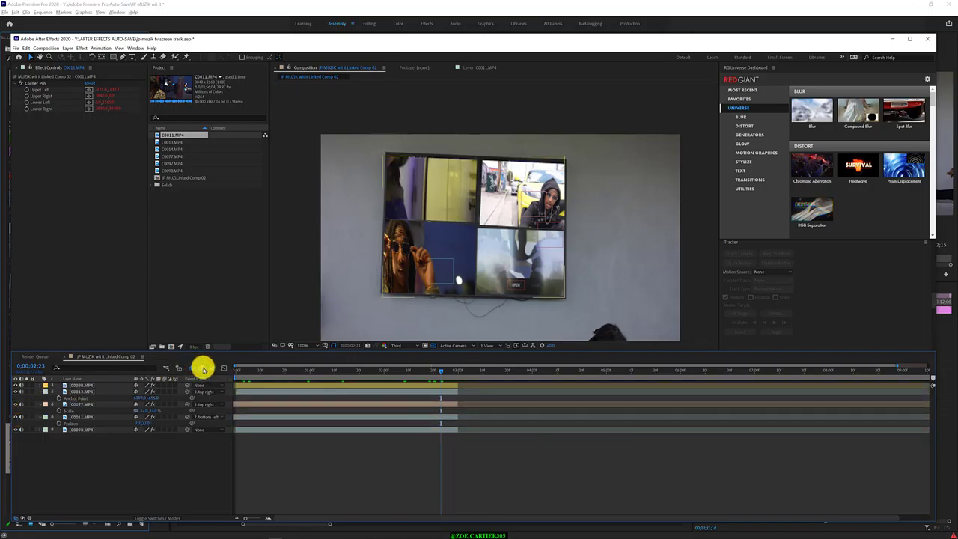
click(273, 391)
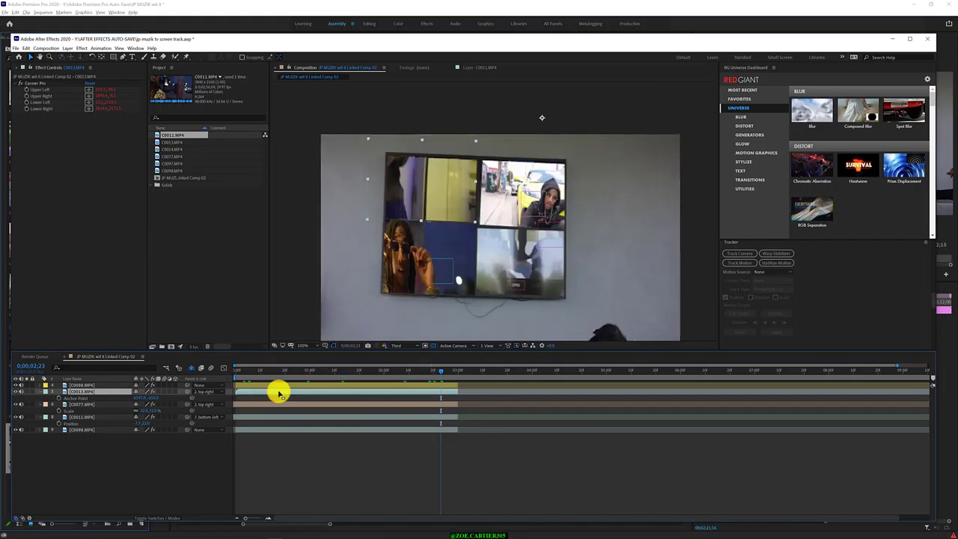
- Slide the C0013 footage's timing and scrub through the shot to preview it
mouse_move(296, 393)
mouse_down()
mouse_move(226, 386)
mouse_move(234, 370)
mouse_move(256, 370)
mouse_up()
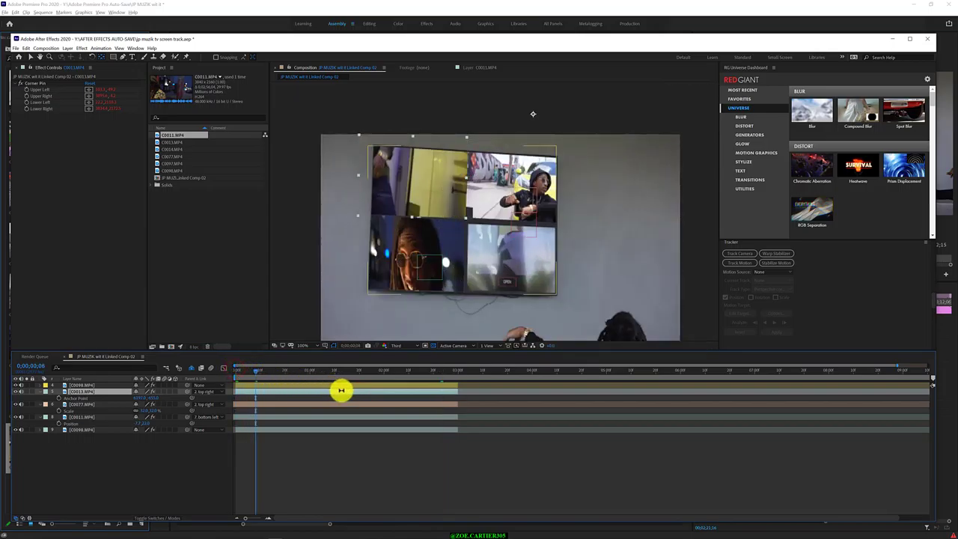
drag(340, 390, 153, 385)
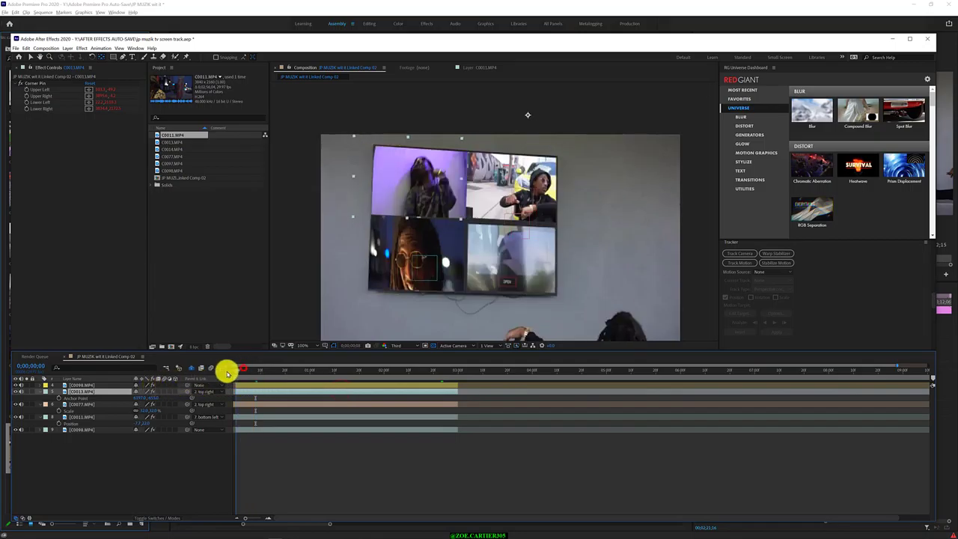
drag(225, 370, 255, 372)
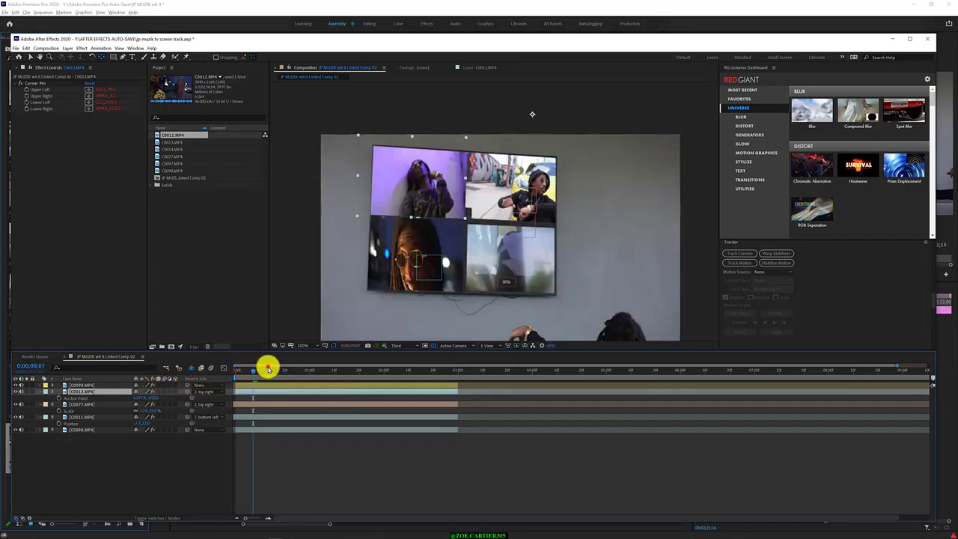
click(271, 370)
drag(291, 374, 442, 376)
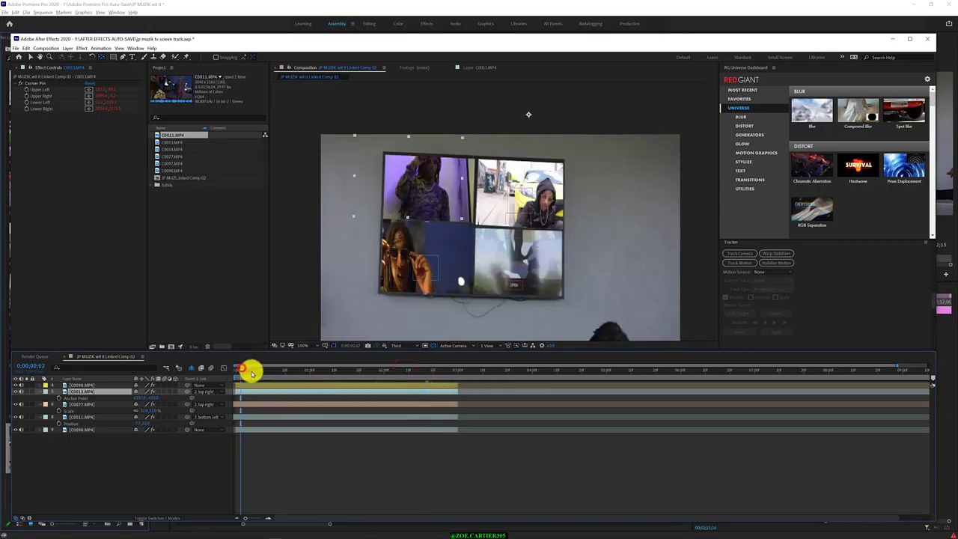
drag(254, 371, 283, 372)
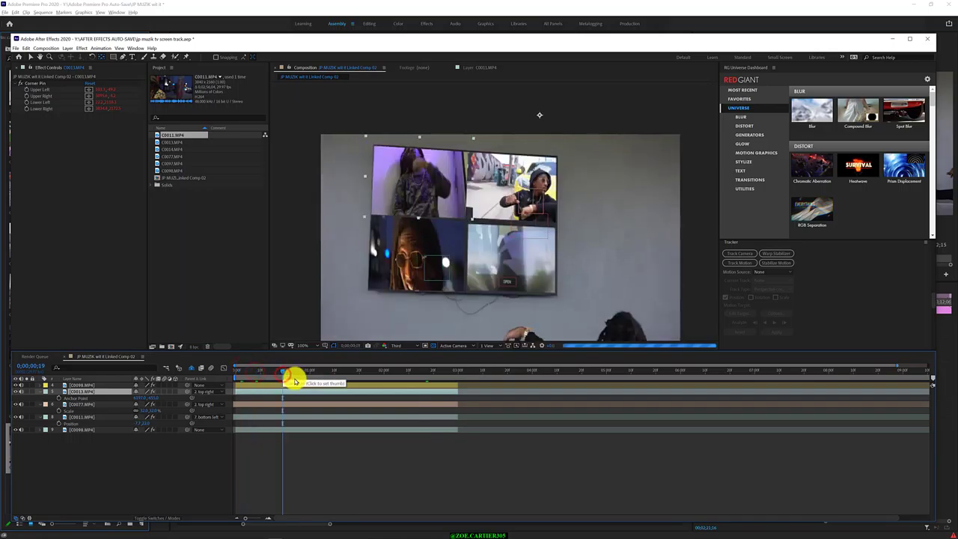
click(327, 370)
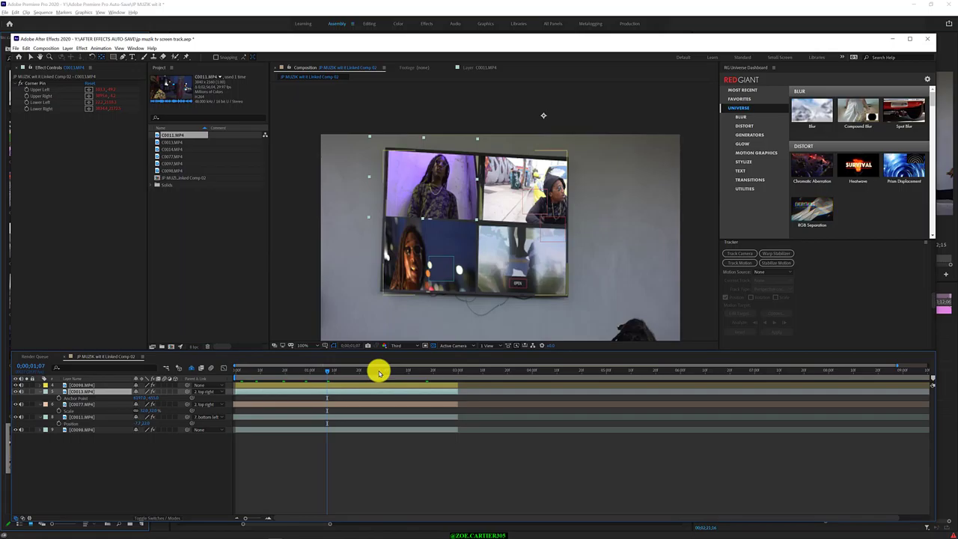
- At 0;00;01;18, set preview resolution to Full and toggle C0013 off and on to compare
click(120, 459)
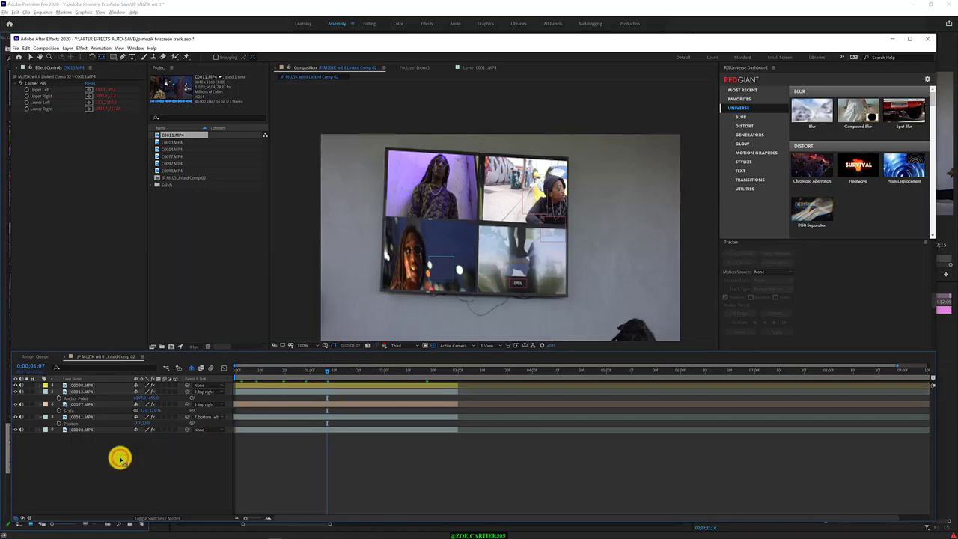
drag(336, 370, 354, 371)
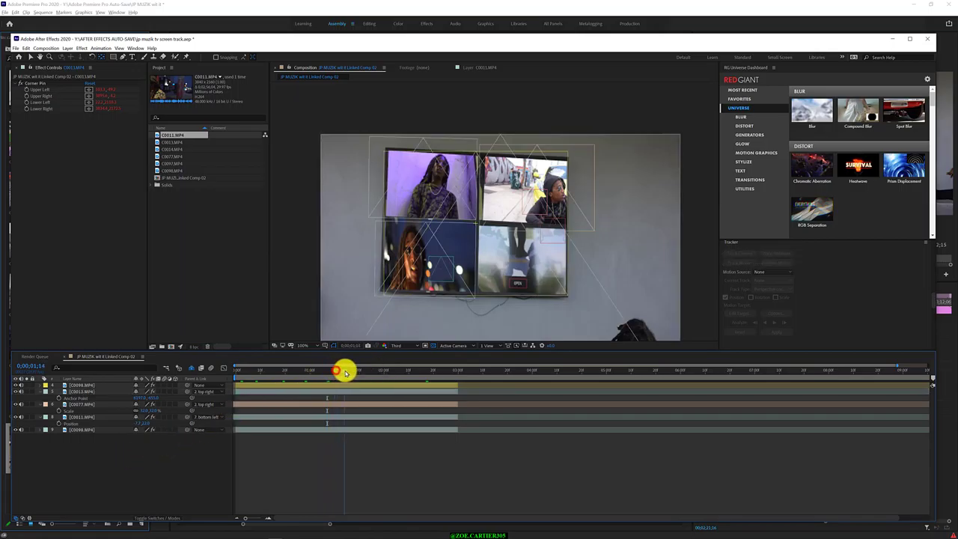
click(405, 345)
click(404, 367)
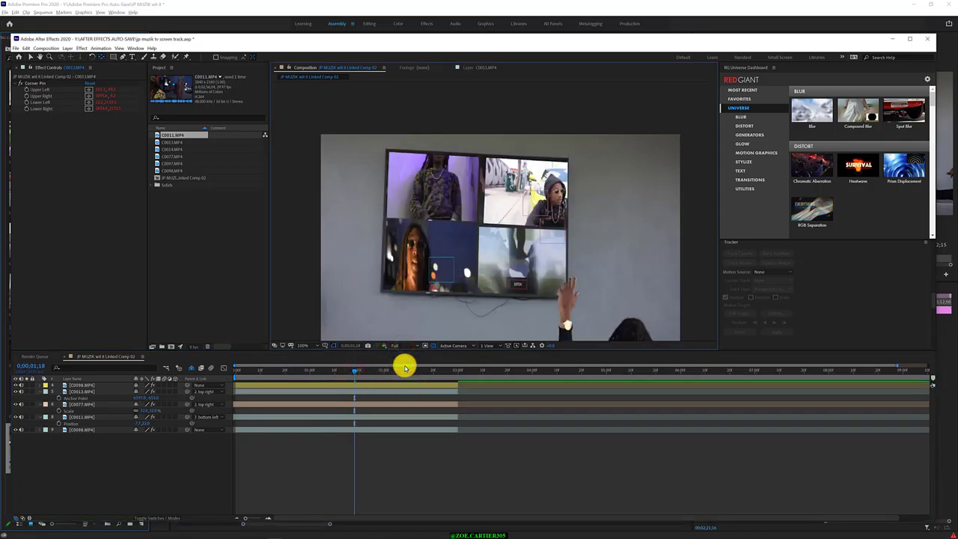
click(93, 386)
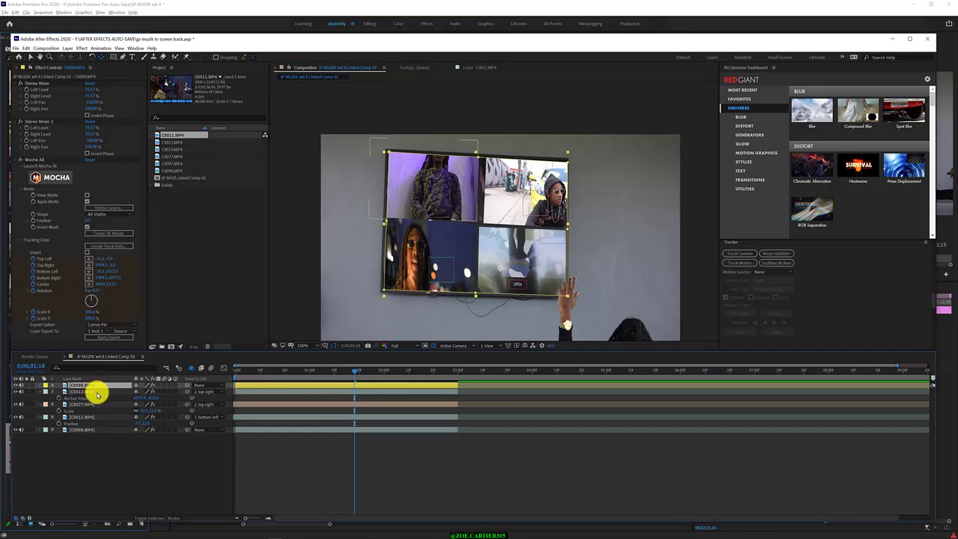
click(97, 392)
click(14, 391)
click(14, 391)
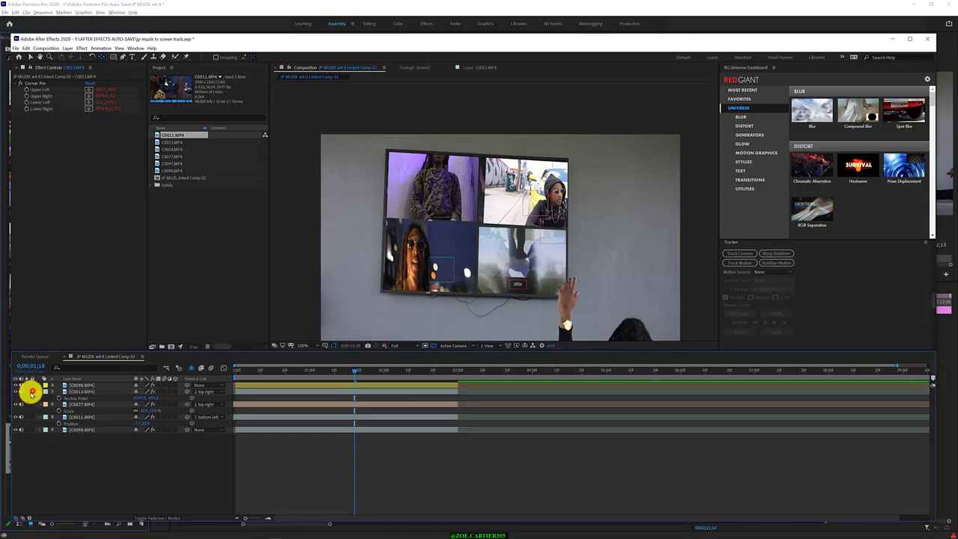
- Nudge the C0077 top-right clip slightly left in the viewer with the Selection tool
click(15, 404)
click(15, 405)
click(73, 404)
click(73, 404)
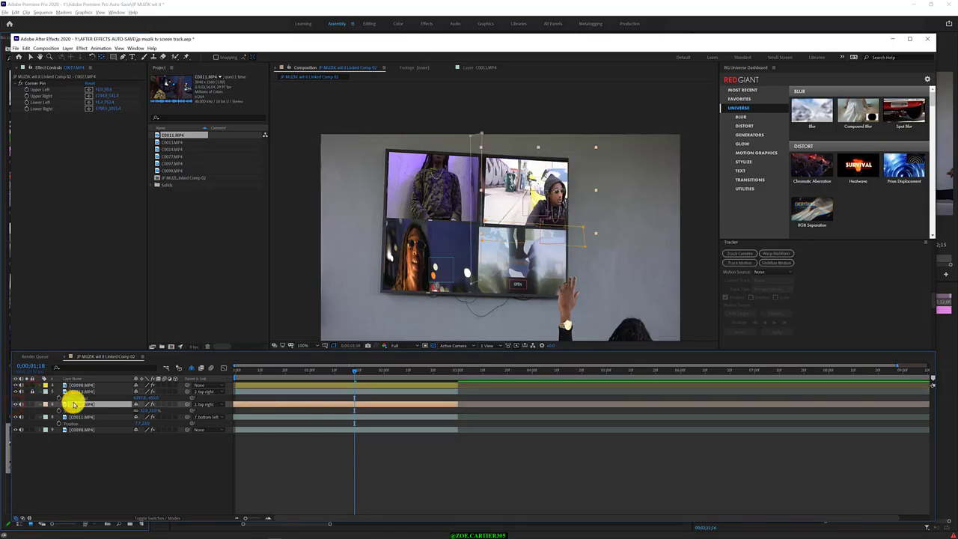
click(30, 57)
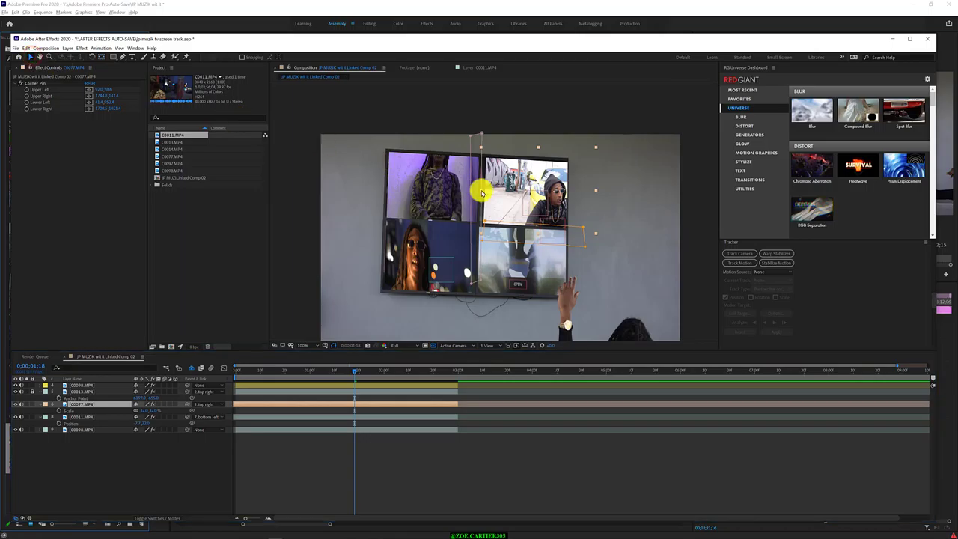
drag(481, 193, 477, 193)
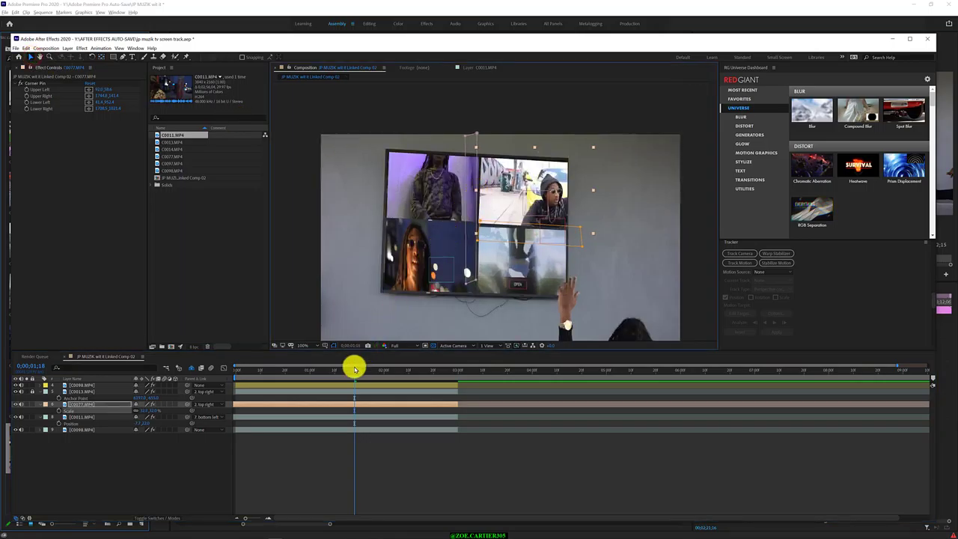
- Scrub through the shot to about 0;00;02;21, zooming in and out to check the clips' fit
drag(355, 369, 217, 368)
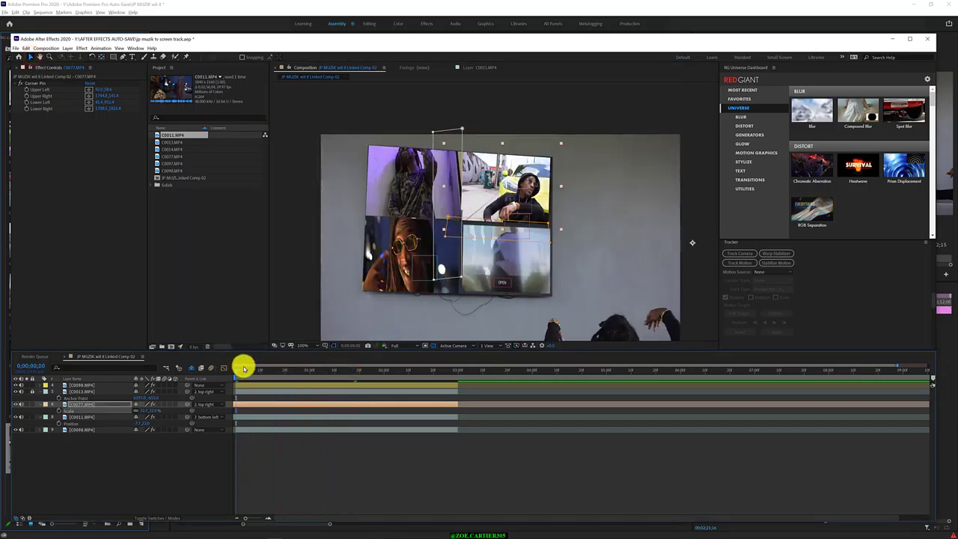
drag(249, 370, 407, 384)
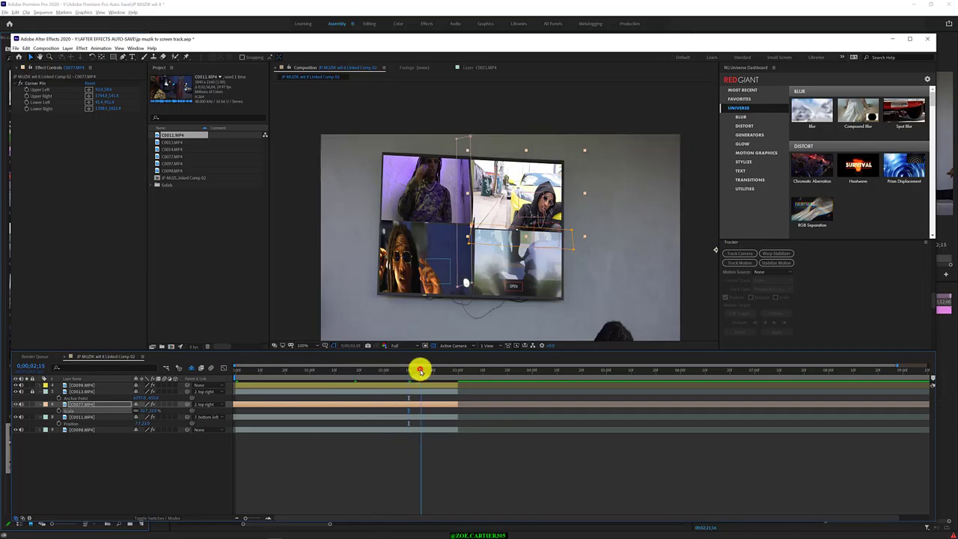
drag(419, 372, 443, 370)
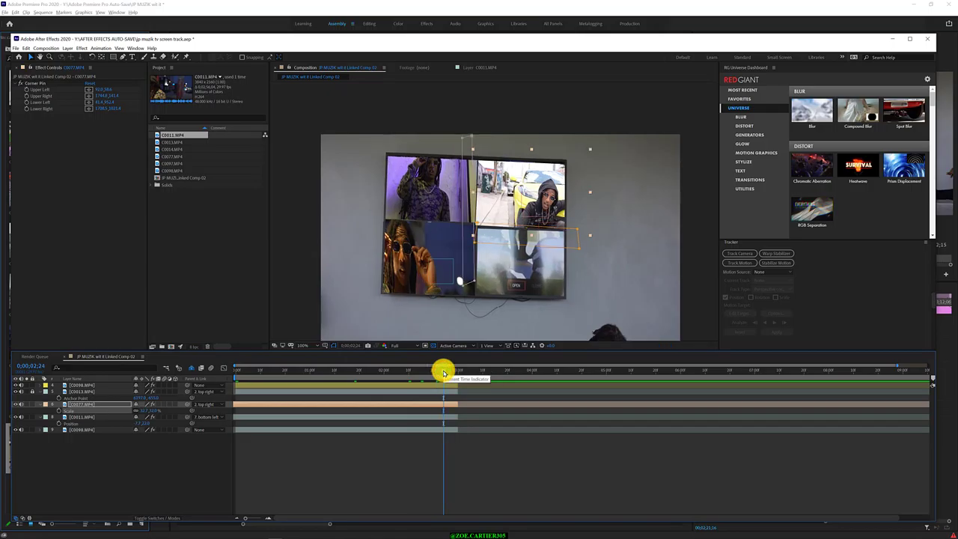
key(comma)
key(period)
key(period)
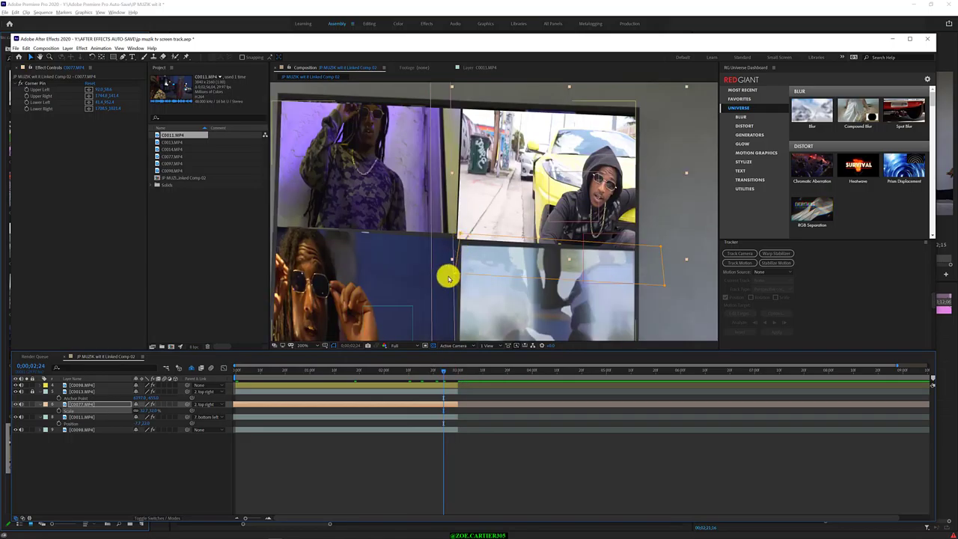
key(comma)
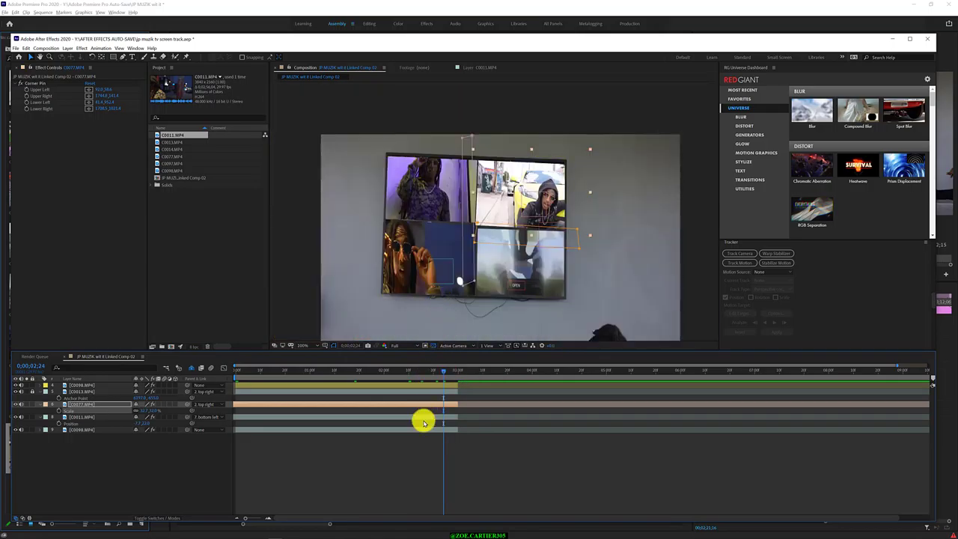
key(period)
key(comma)
key(comma)
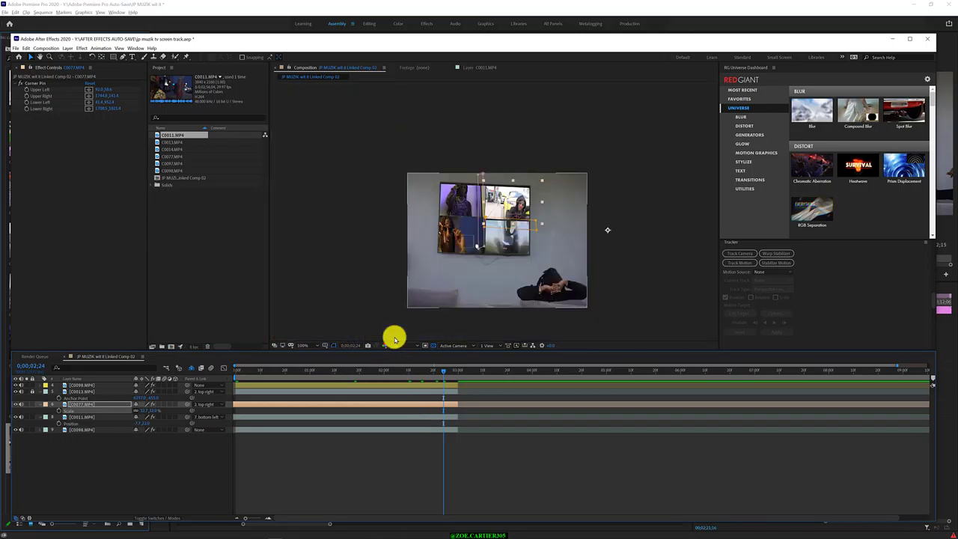
key(period)
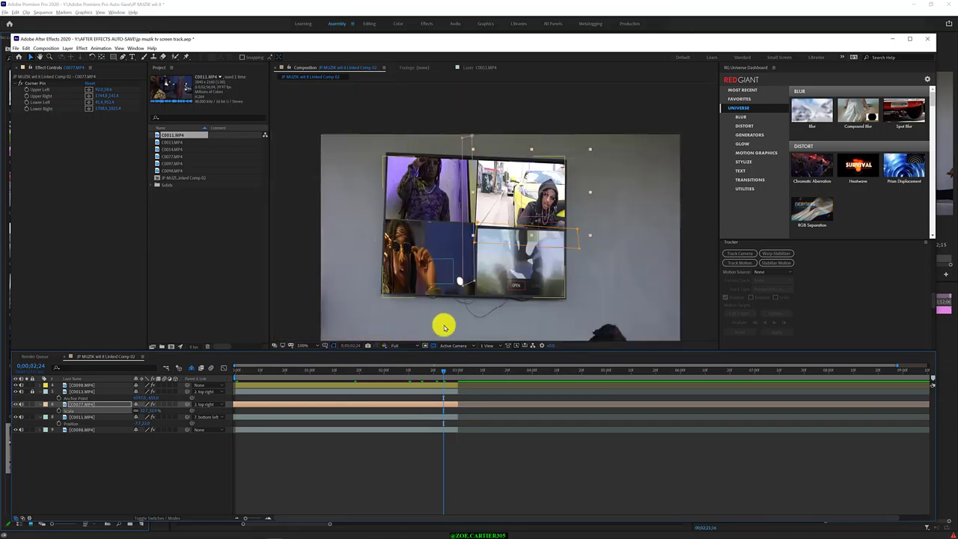
click(606, 286)
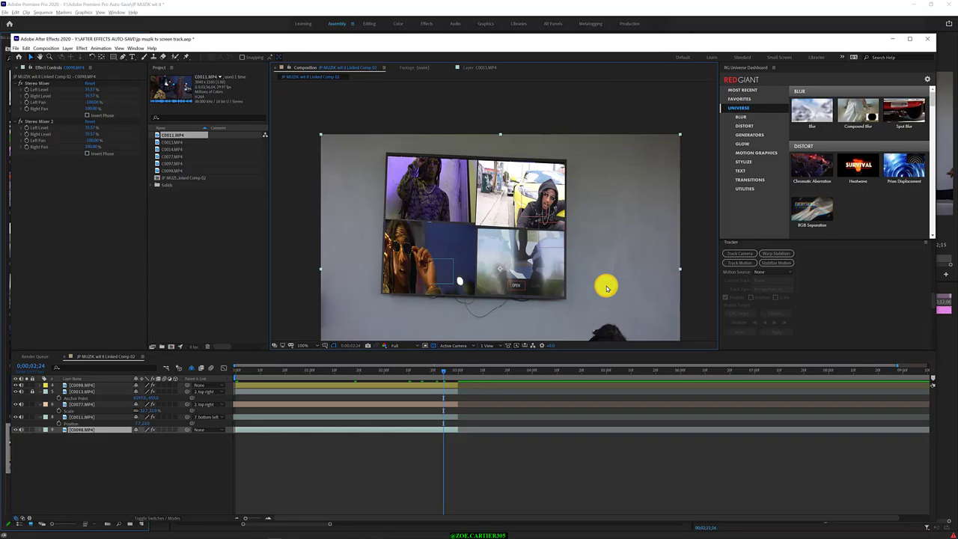
- Start Track Motion on the C0098 layer with Track Type set to Perspective corner pin
click(141, 469)
click(88, 431)
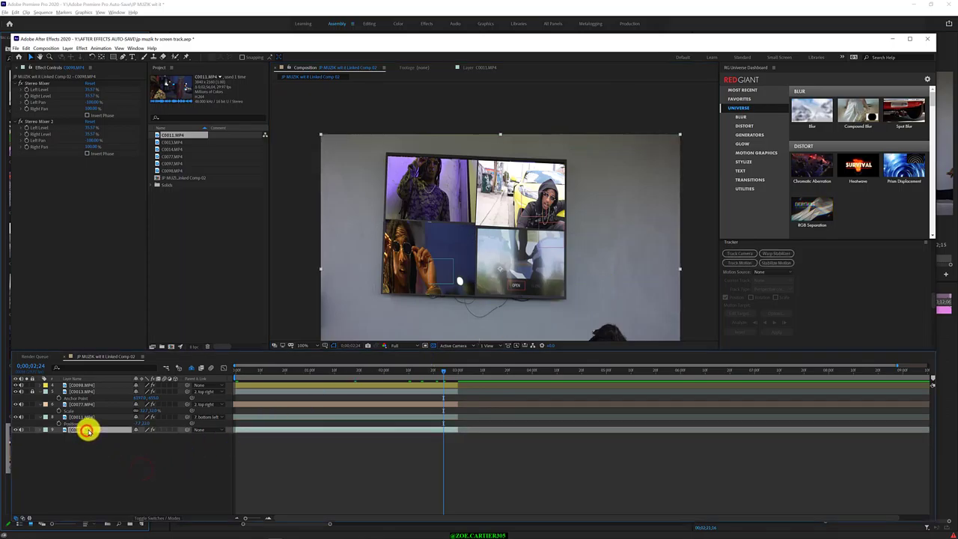
right_click(90, 429)
click(83, 450)
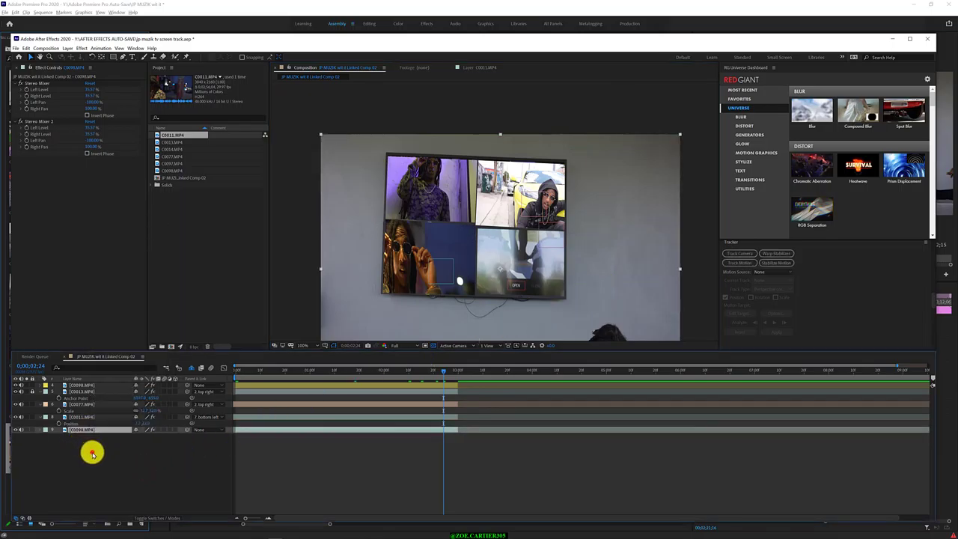
click(92, 454)
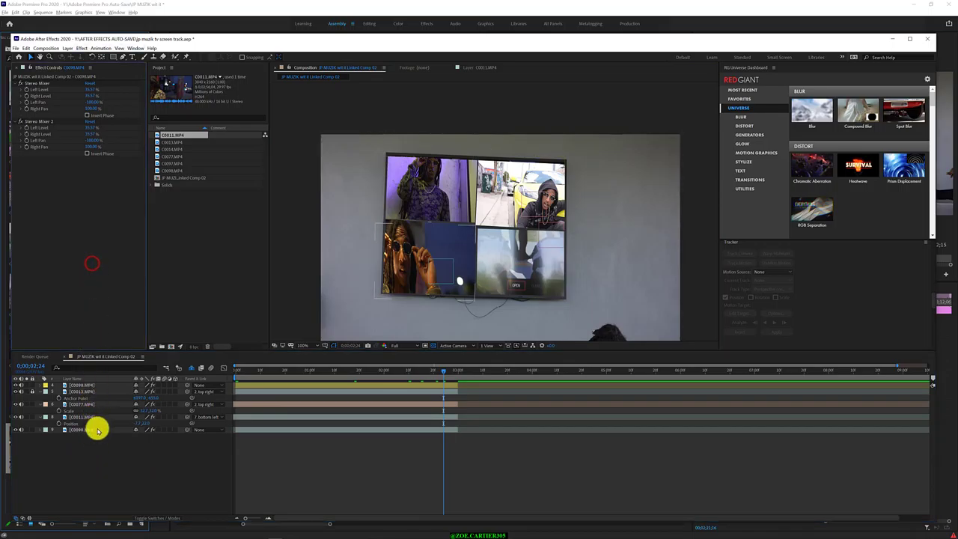
right_click(97, 429)
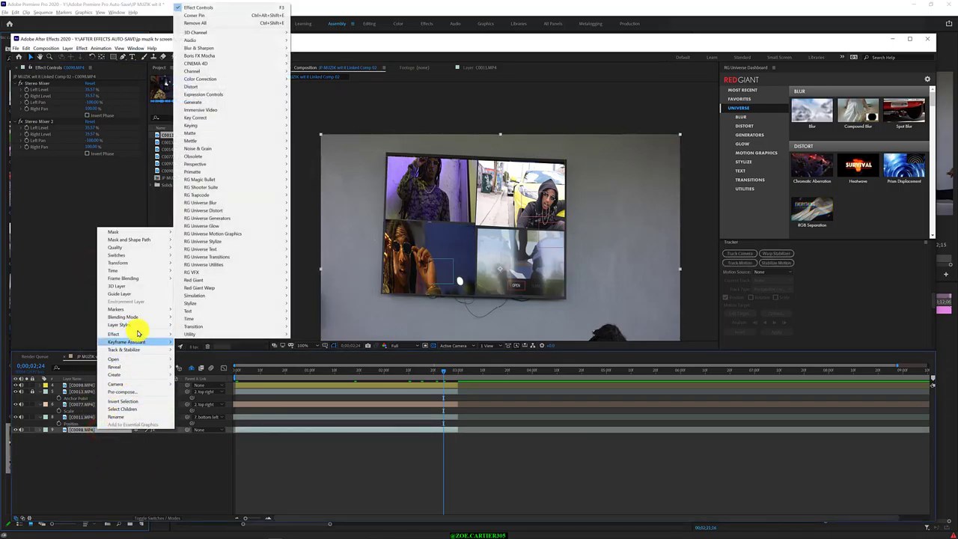
mouse_move(177, 351)
click(212, 366)
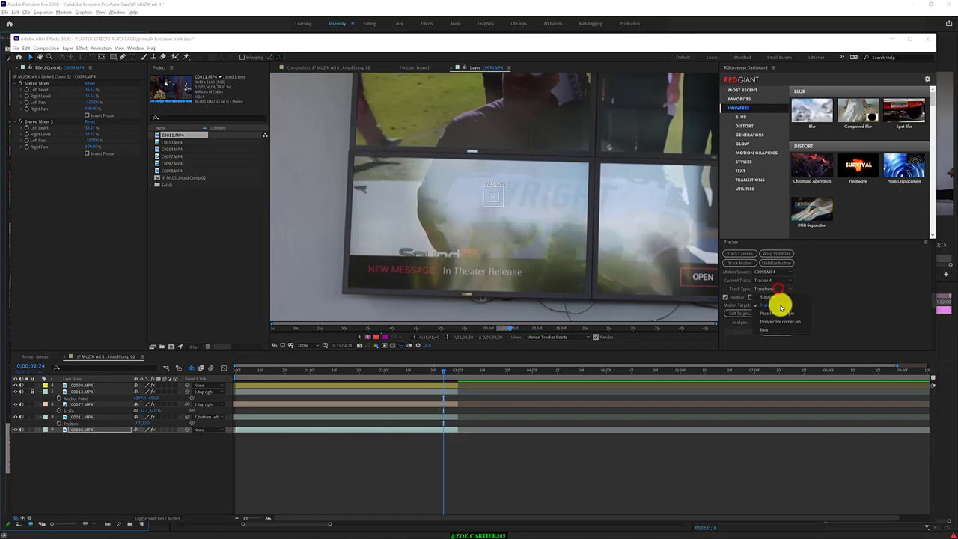
click(782, 320)
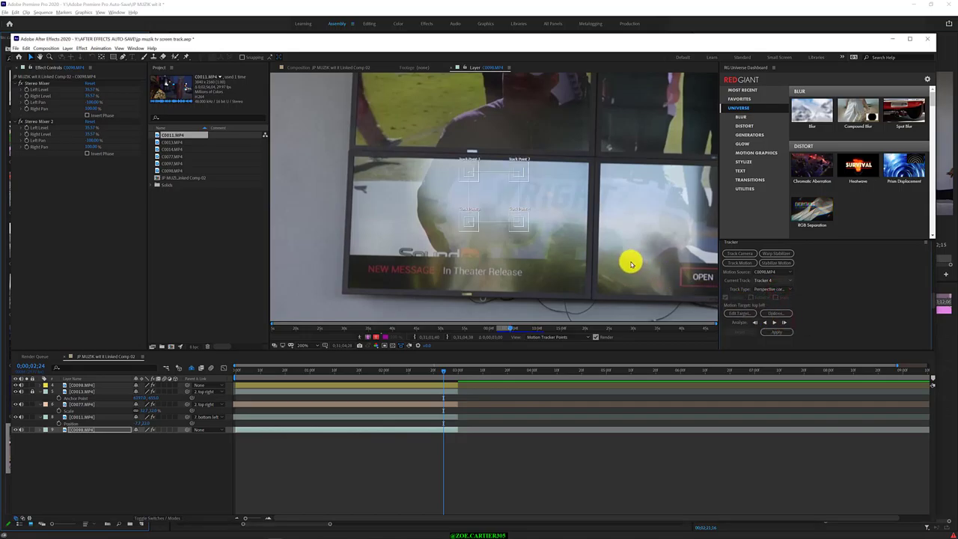
- Add a new null object layer and give it an orange label
scroll(631, 263, down, 4)
right_click(75, 458)
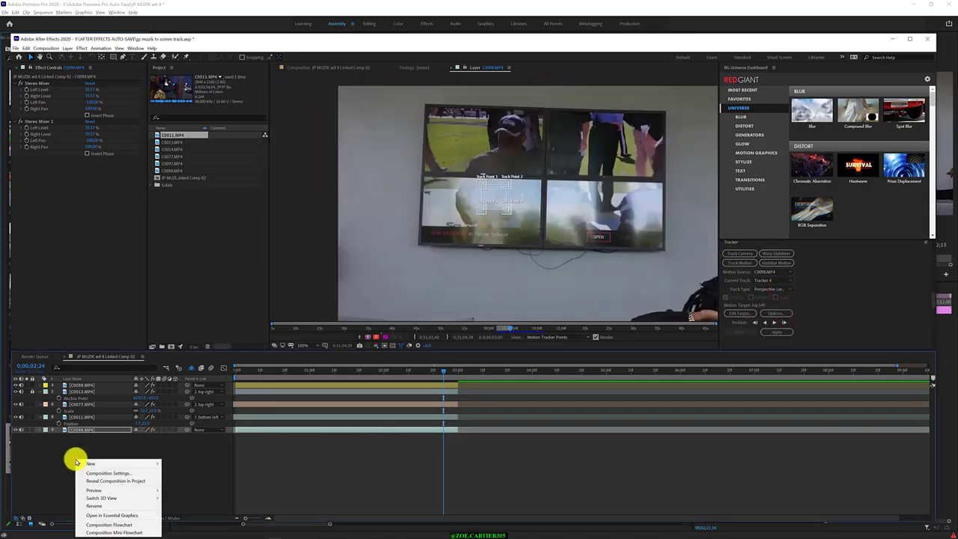
click(202, 425)
text(bottom right)
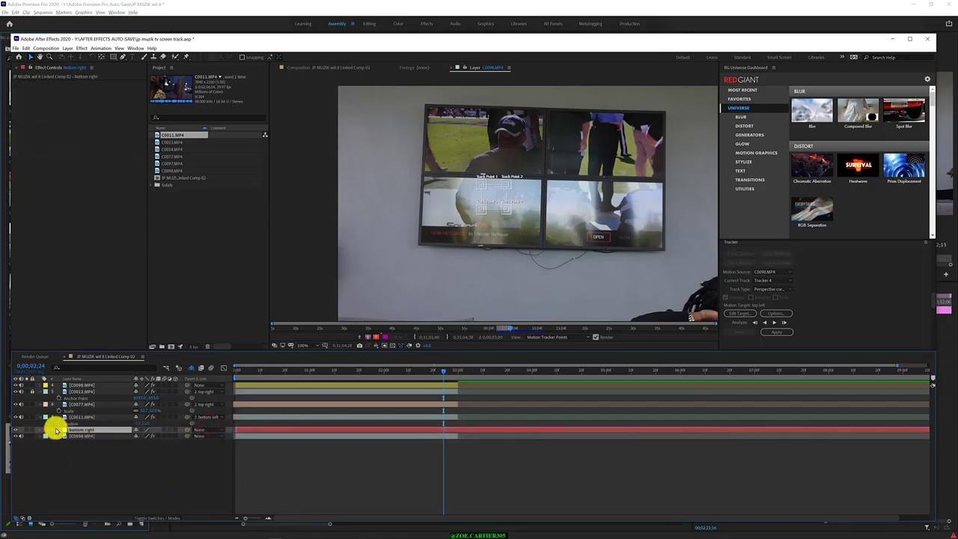
click(45, 430)
click(90, 389)
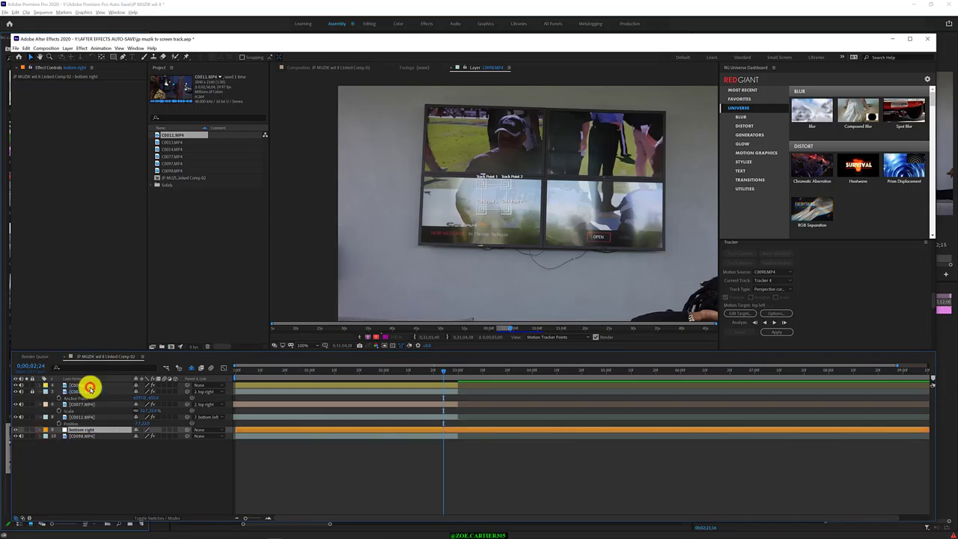
- Split the null at 0;00;03;00, delete the 'bottom right 2' piece, and return to the C0098.MP4 layer view
click(457, 370)
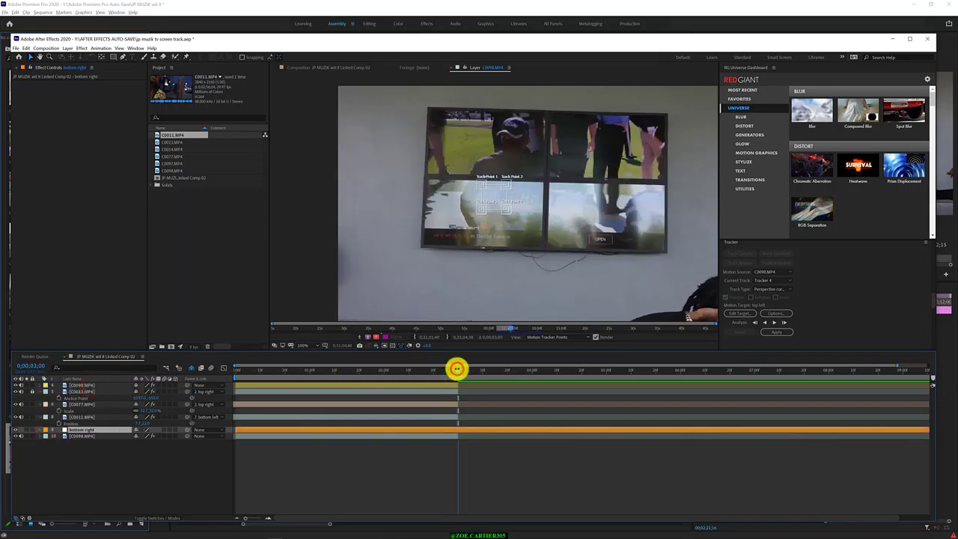
click(25, 47)
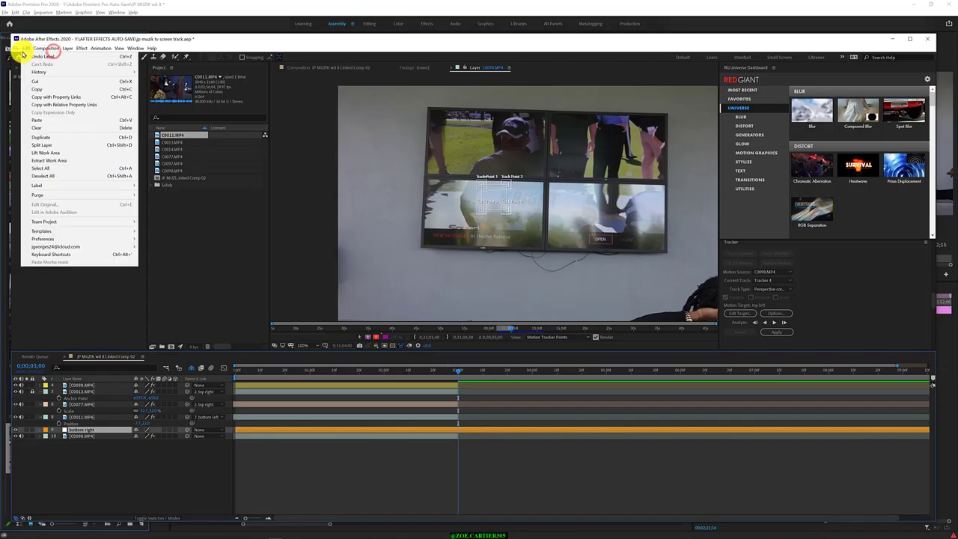
click(65, 144)
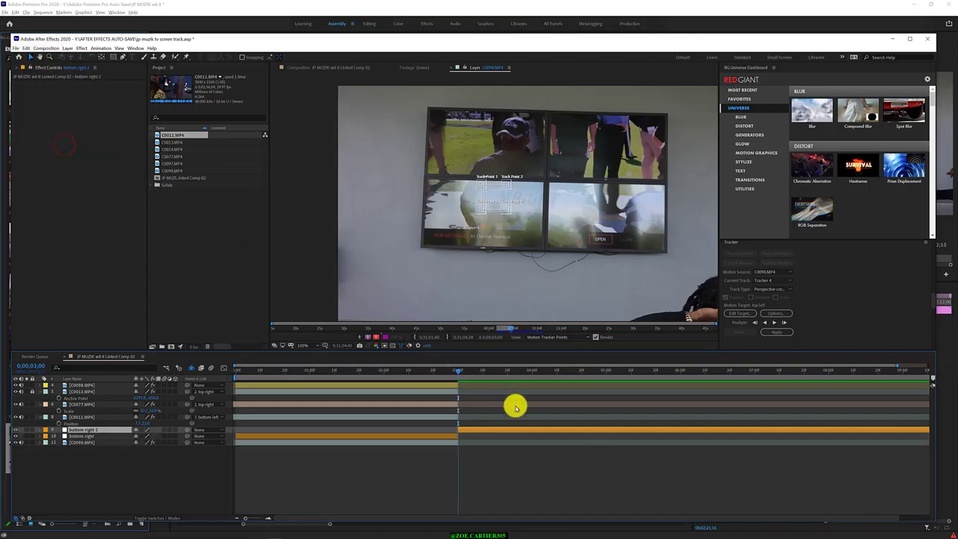
key(Delete)
click(448, 430)
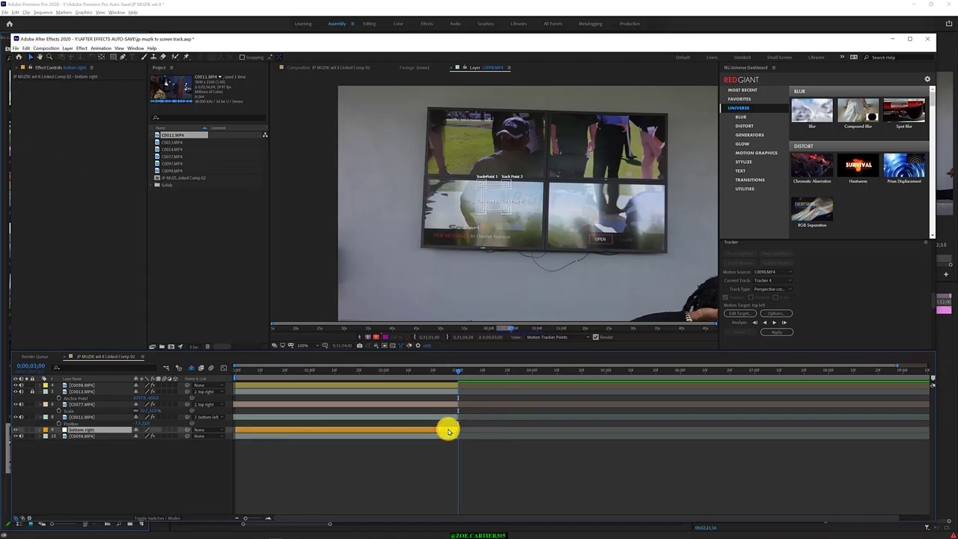
click(532, 224)
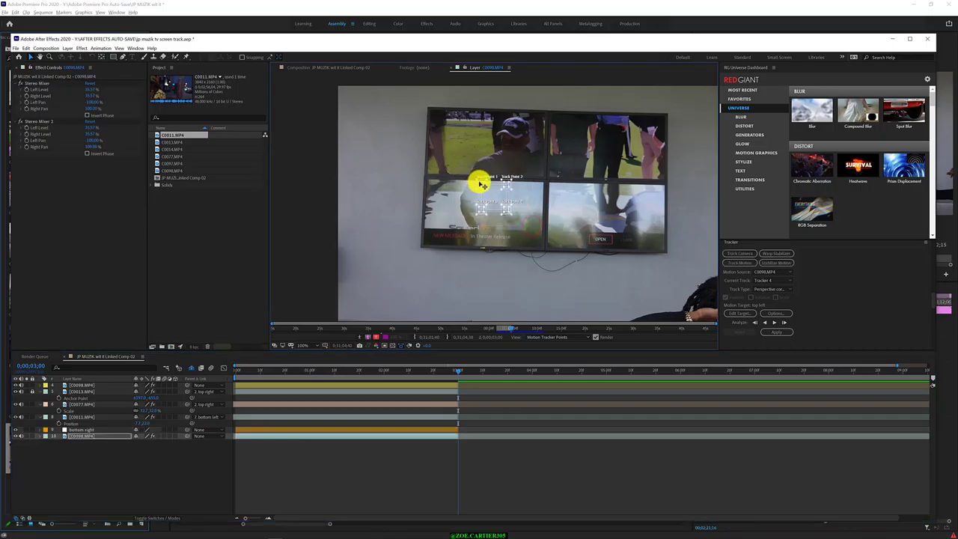
- Move Track Points 1–4 roughly onto the bottom-right TV screen's corners
drag(481, 185, 507, 187)
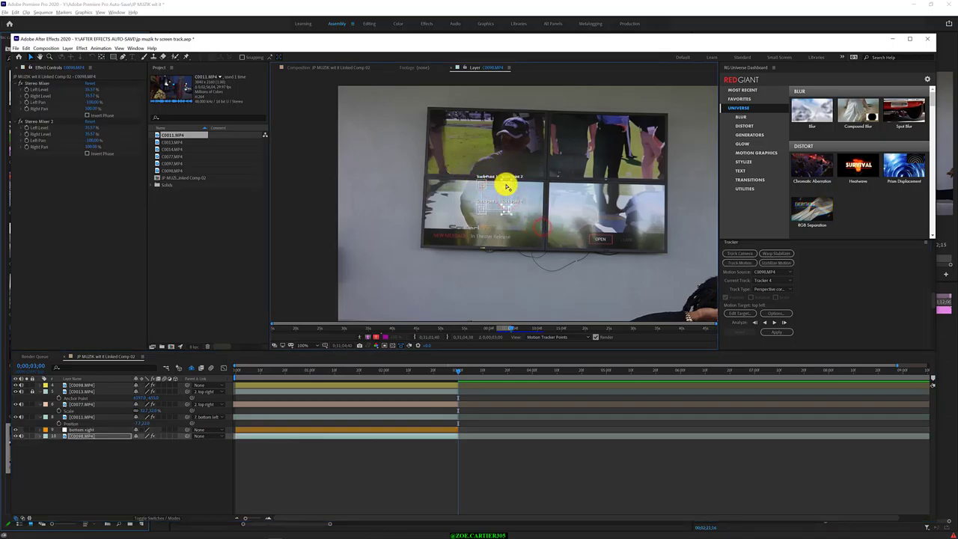
scroll(508, 186, up, 2)
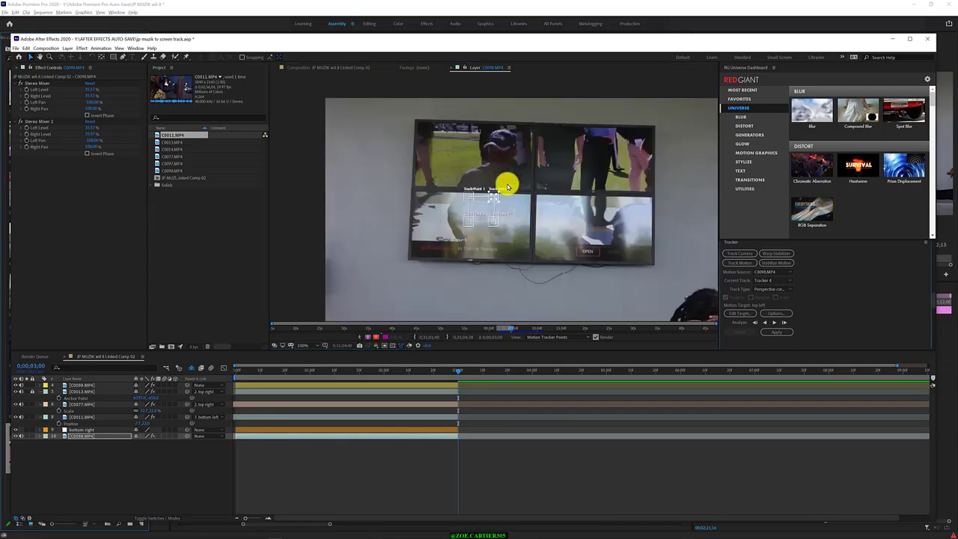
drag(487, 202, 649, 203)
drag(501, 257, 688, 267)
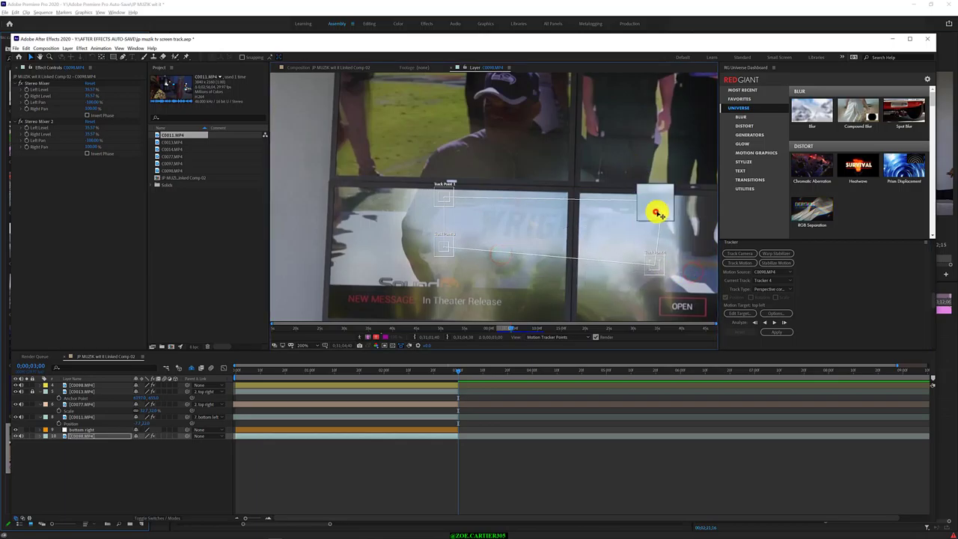
drag(643, 188, 680, 193)
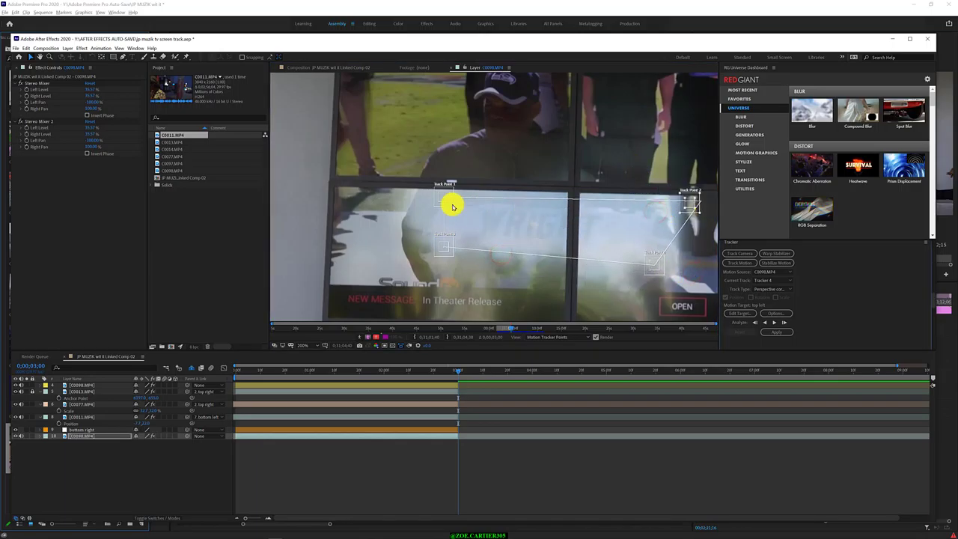
drag(452, 207, 588, 199)
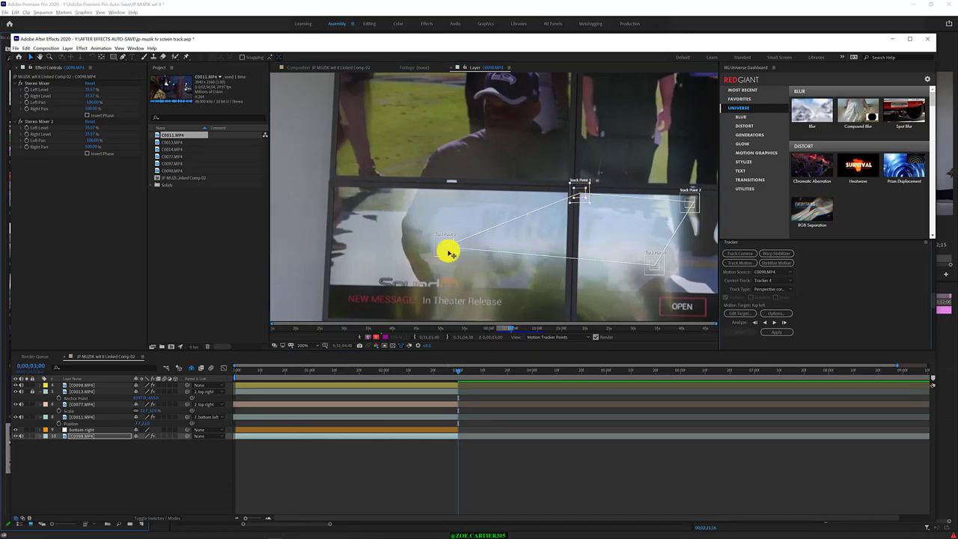
drag(440, 253, 589, 314)
- Fine-tune Track Points 3, 4 and 2 exactly onto the screen corners, then choose Edit Target
scroll(588, 314, up, 2)
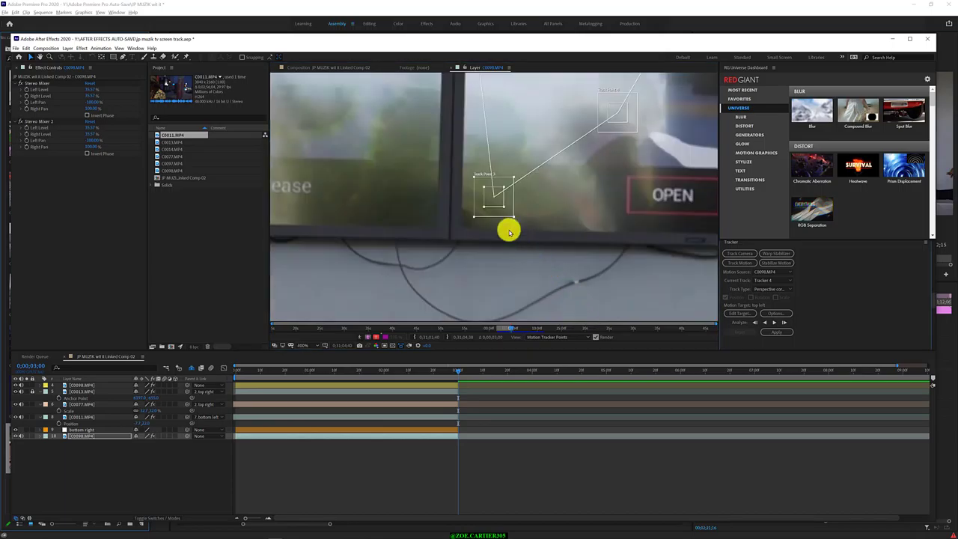
drag(509, 229, 461, 240)
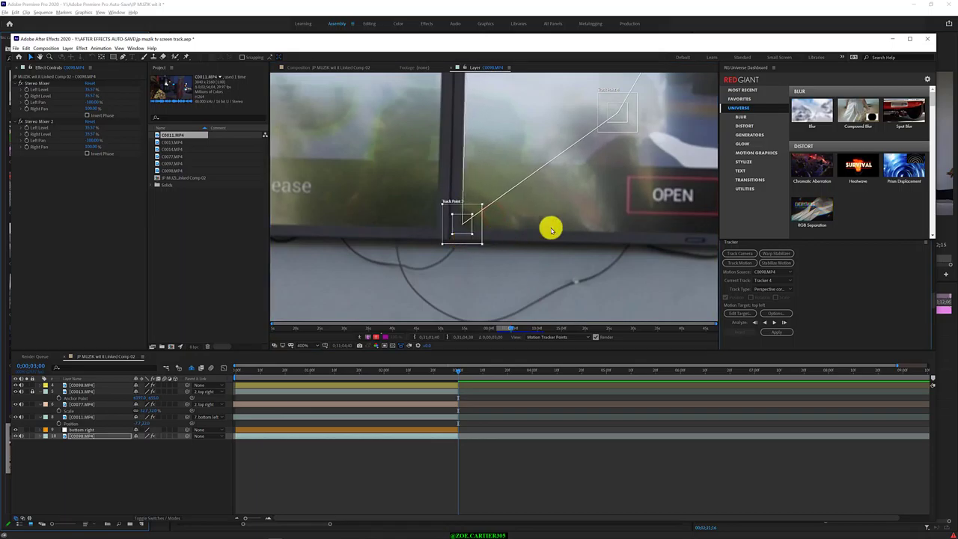
scroll(571, 177, down, 1)
drag(564, 166, 664, 229)
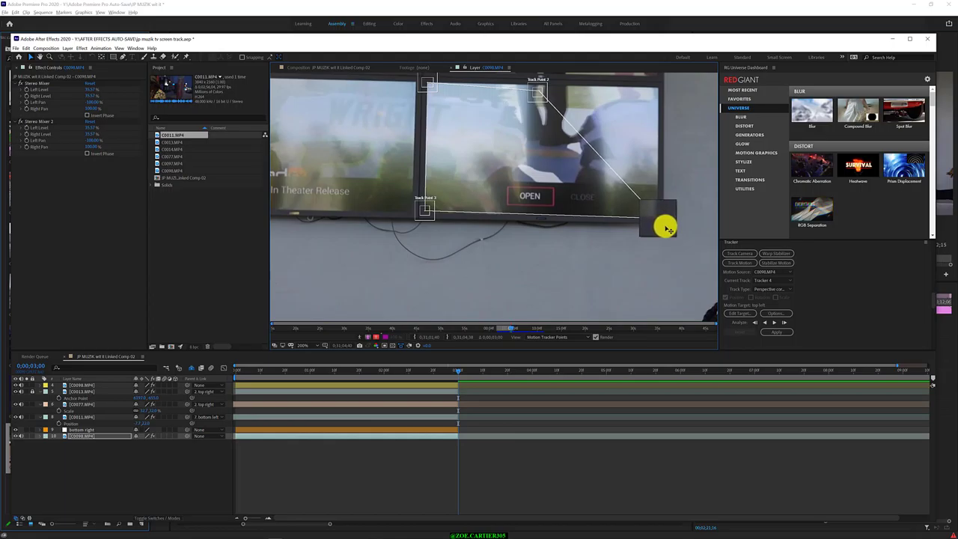
drag(666, 230, 666, 229)
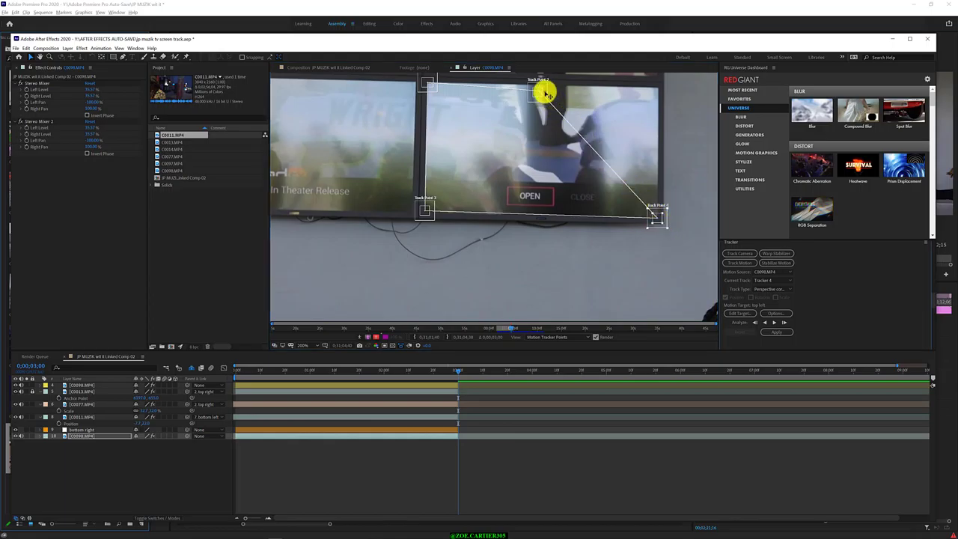
drag(546, 93, 665, 91)
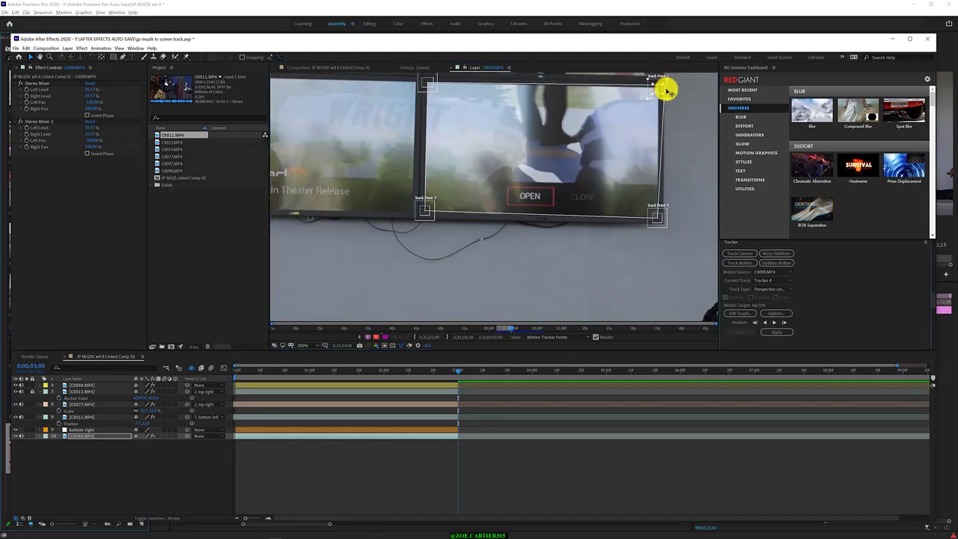
click(660, 91)
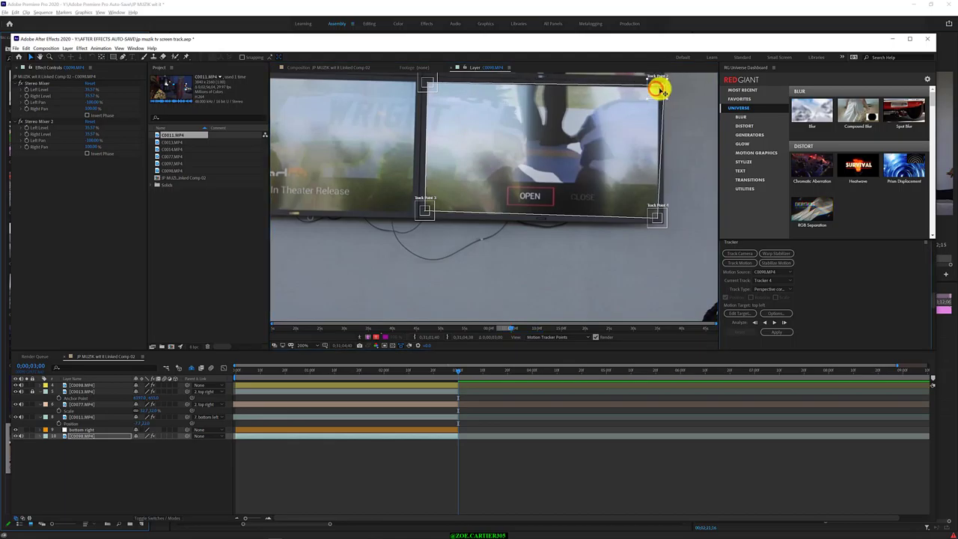
drag(662, 90, 659, 88)
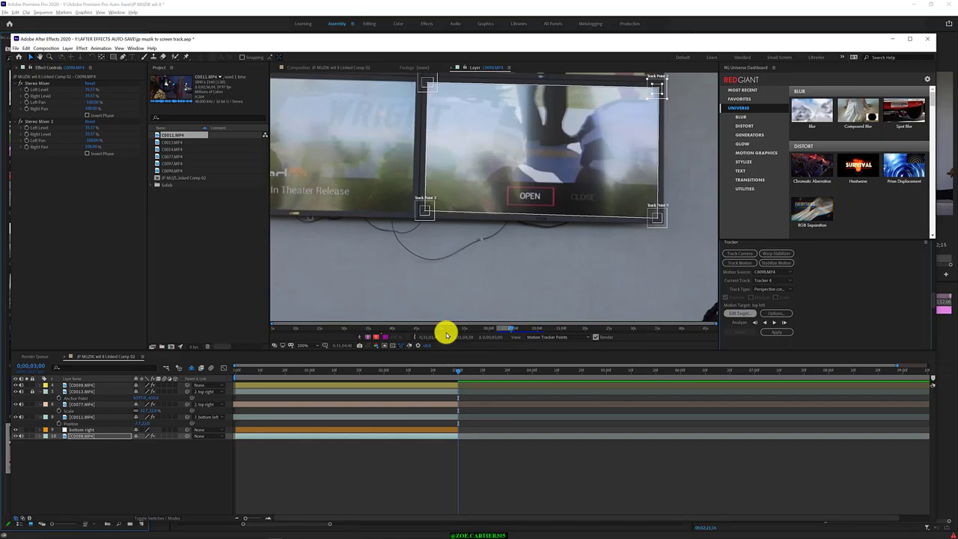
click(740, 316)
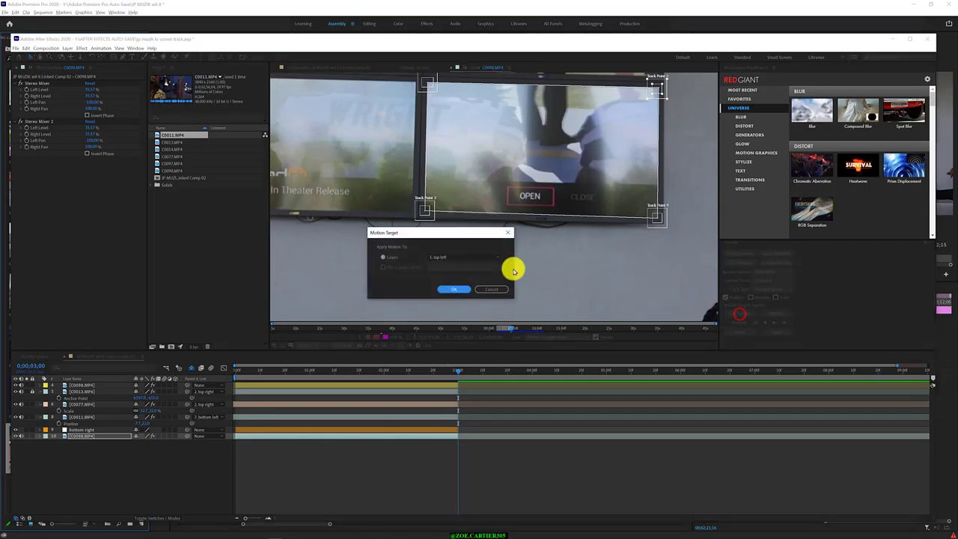
- Set the corner-pin motion target to the '9. bottom right' layer
click(451, 258)
click(463, 328)
click(454, 289)
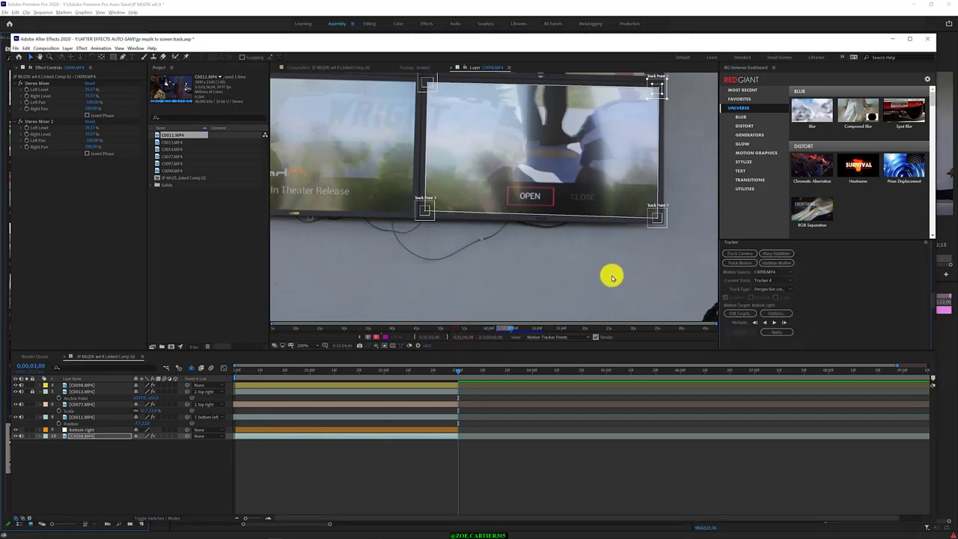
- Track the four corners backward, two single frames first, then continuously
scroll(613, 274, down, 2)
scroll(380, 238, up, 2)
scroll(380, 238, down, 2)
scroll(380, 237, up, 2)
drag(385, 217, 475, 180)
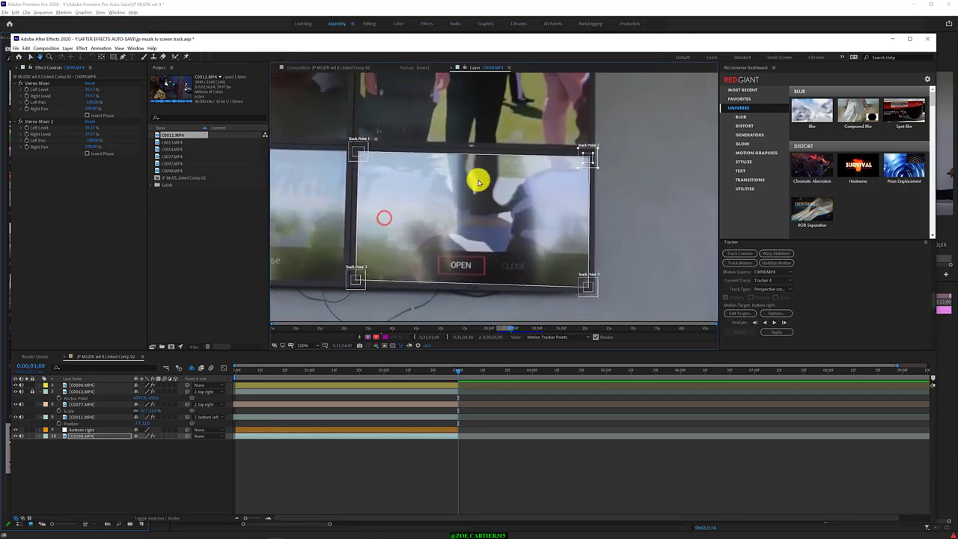
click(756, 322)
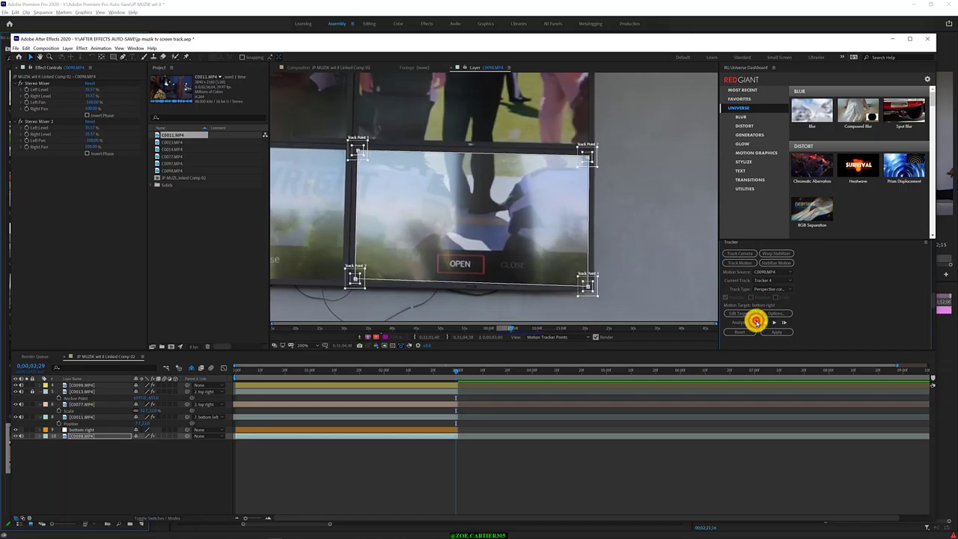
click(756, 321)
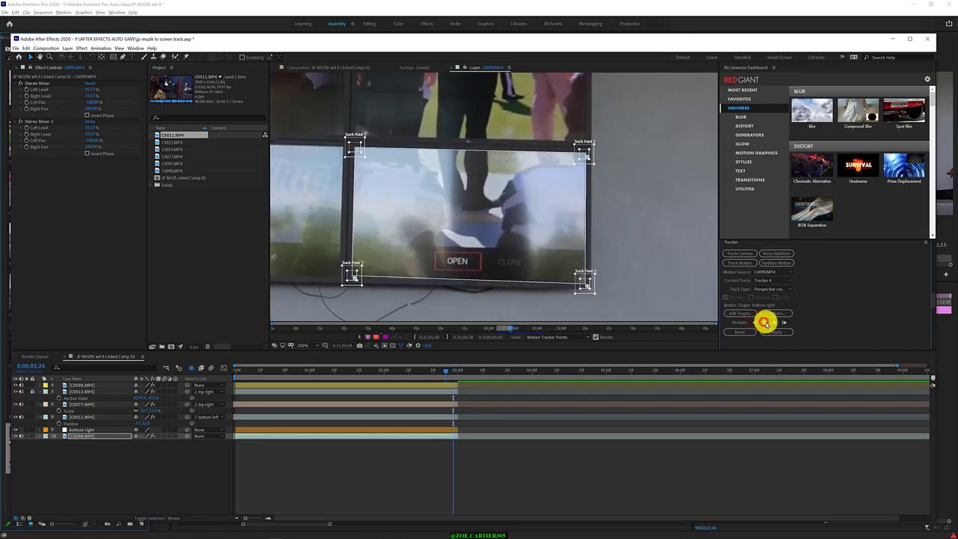
click(766, 323)
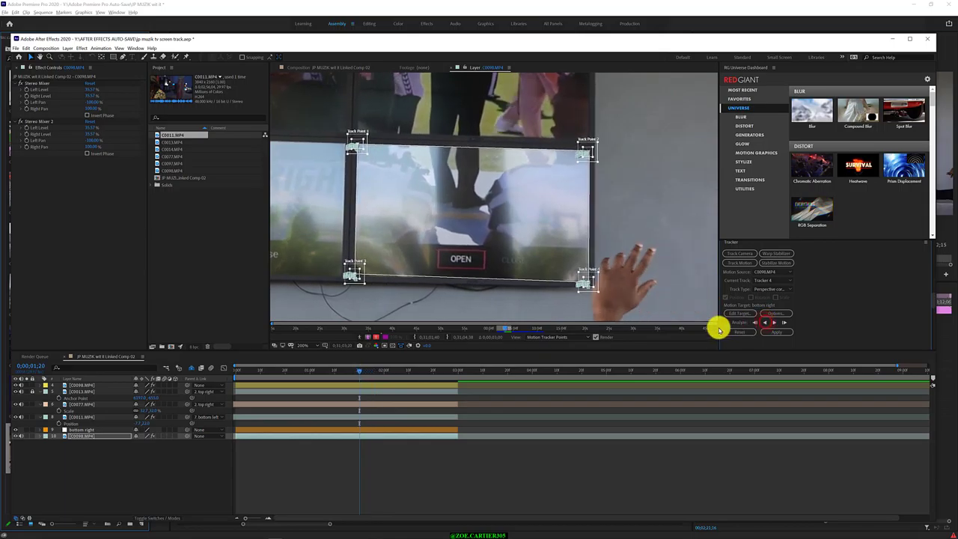
- Stop at 0;00;01;20, pull Track Point 4 off the passing hand, and track backward to 0;00;00;00
click(739, 327)
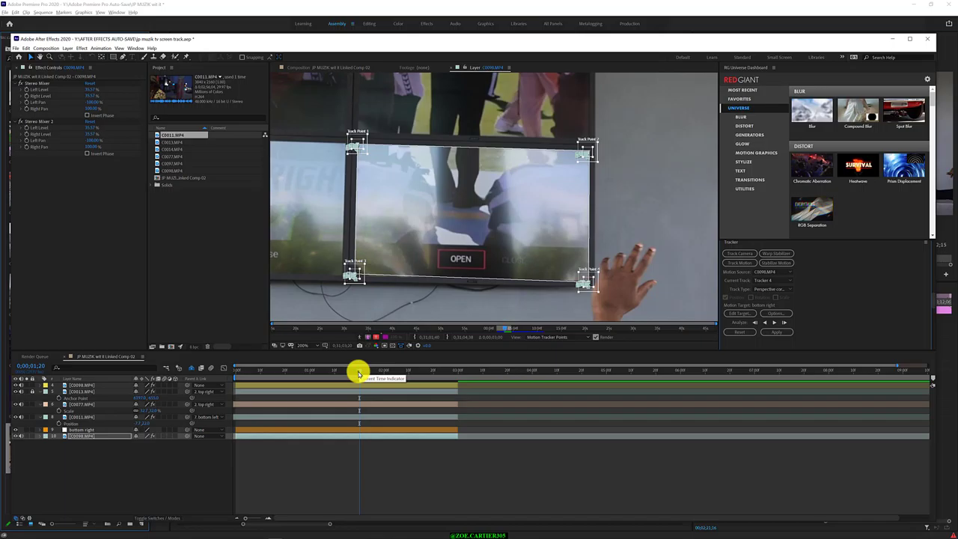
mouse_move(359, 373)
mouse_down()
mouse_move(269, 366)
mouse_move(409, 402)
mouse_move(357, 370)
mouse_up()
click(763, 323)
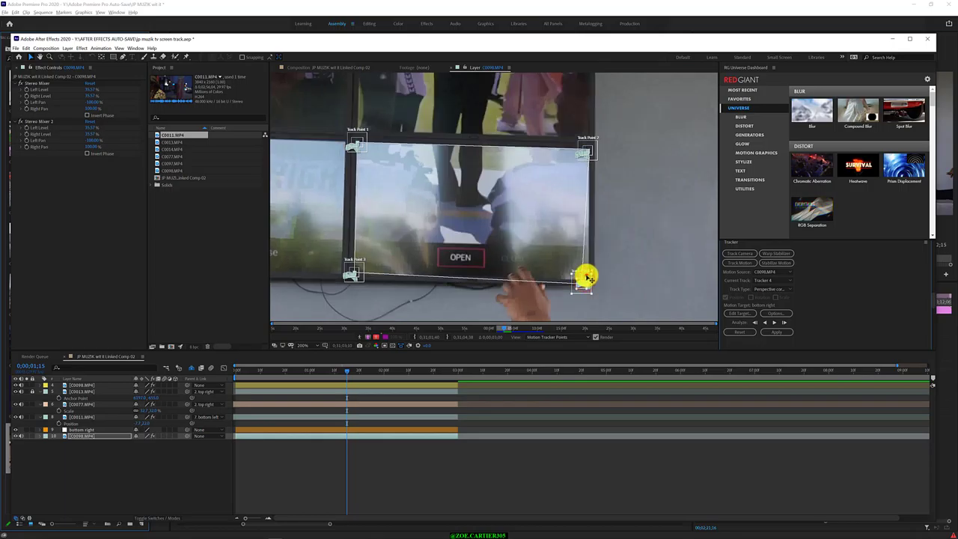
mouse_move(584, 283)
mouse_down()
mouse_move(608, 273)
mouse_move(595, 274)
mouse_up()
click(764, 322)
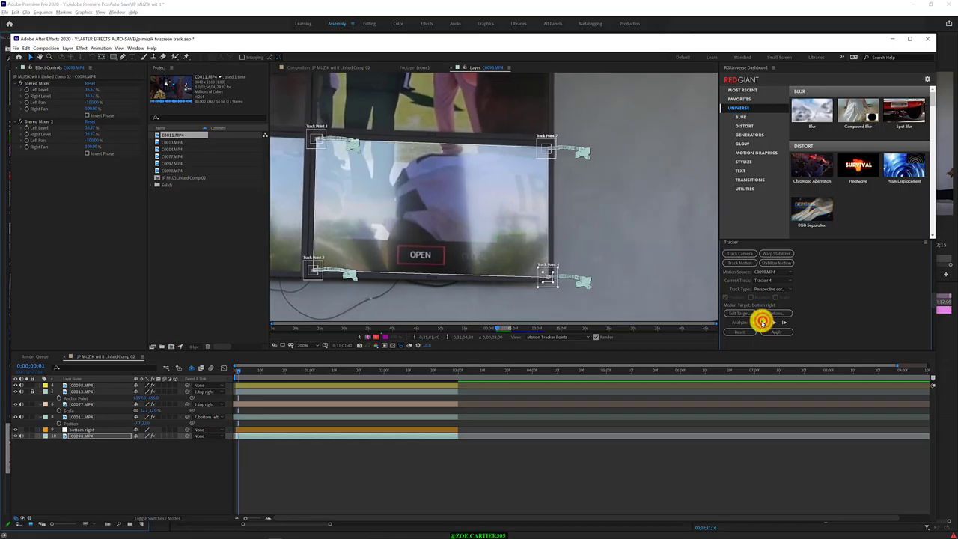
click(756, 322)
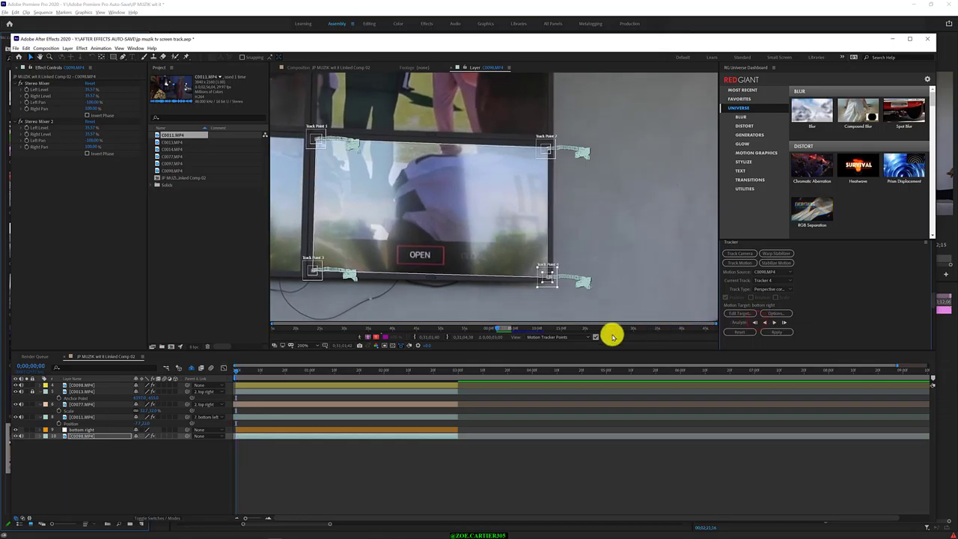
- From about 0;00;01;15, track forward two frames at a time, keeping Track Point 4 on the corner
mouse_move(238, 368)
mouse_down()
mouse_move(373, 378)
mouse_move(347, 370)
mouse_up()
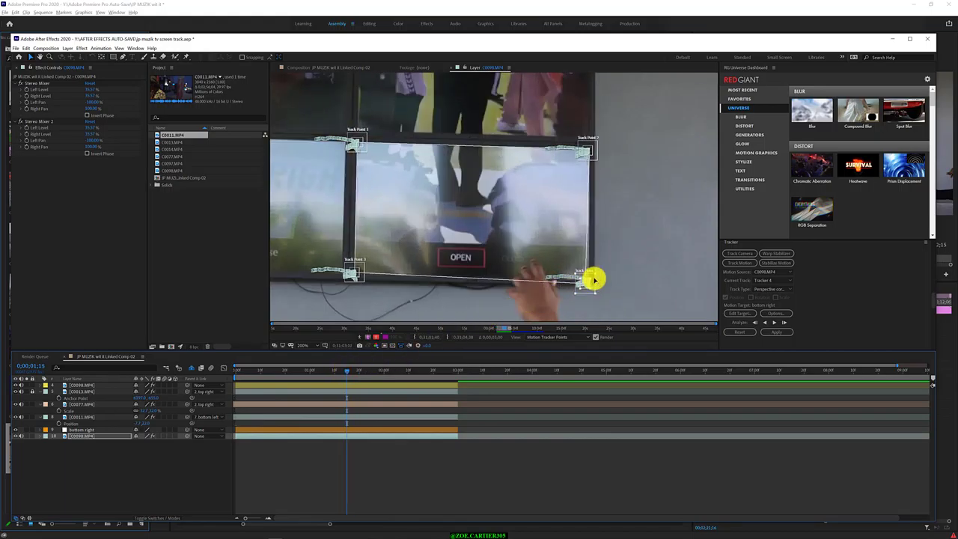
drag(594, 280, 599, 277)
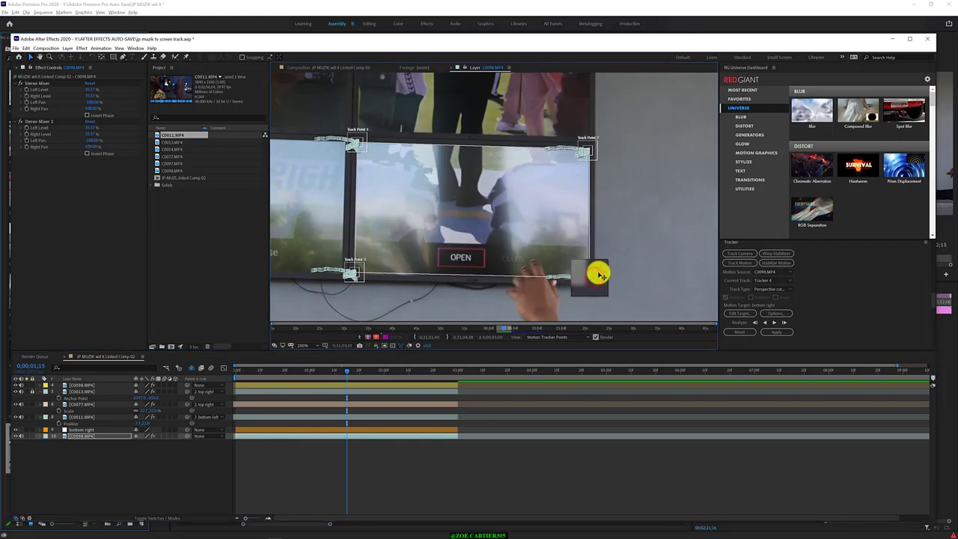
click(783, 322)
click(784, 322)
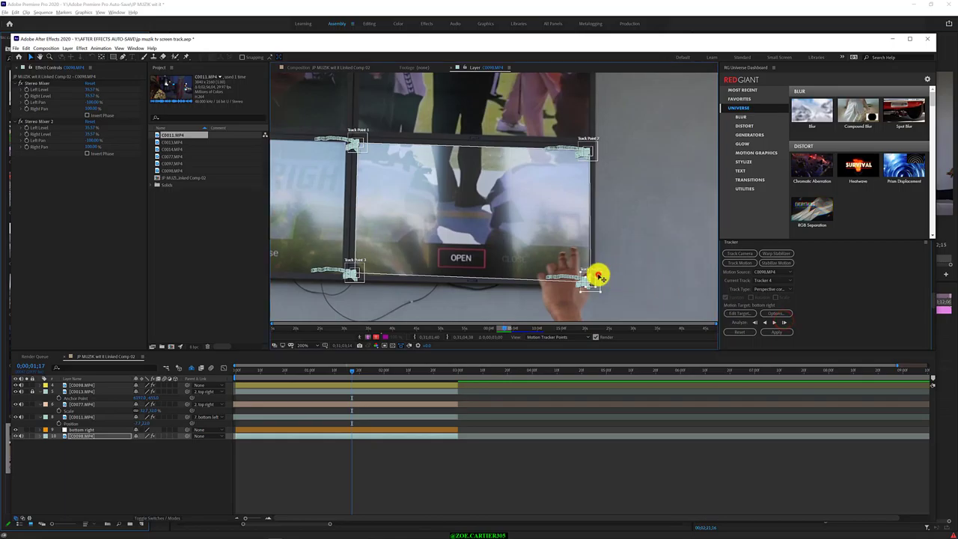
drag(594, 274, 597, 274)
click(785, 322)
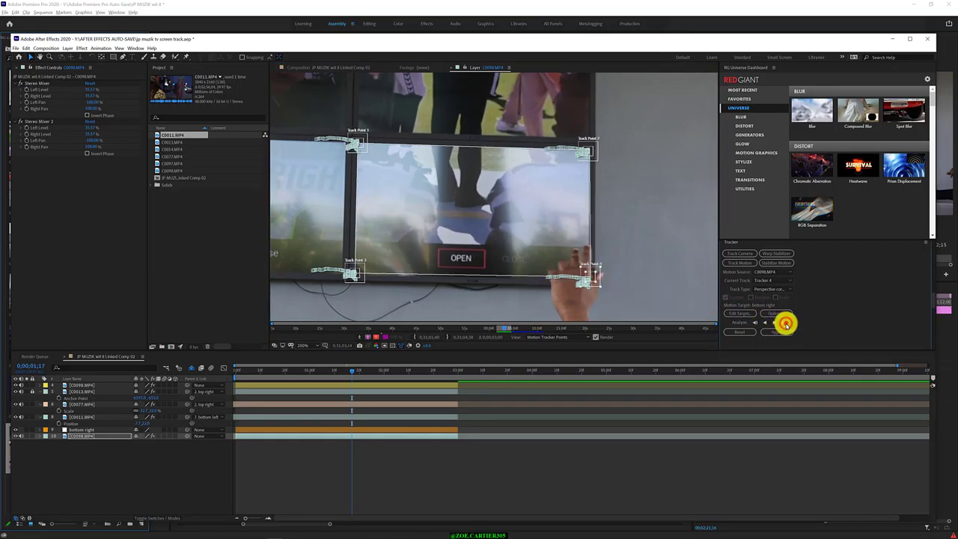
click(785, 323)
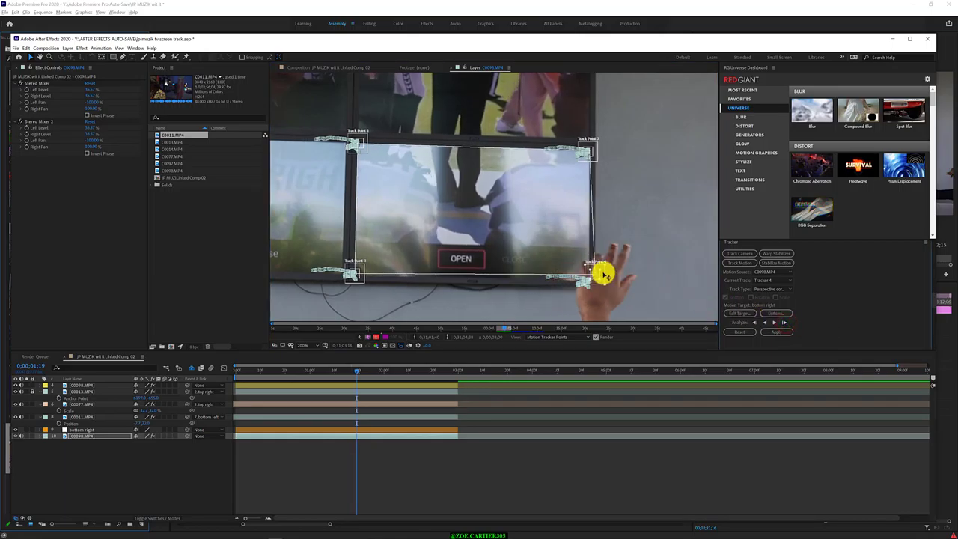
- Correct Track Point 4 beside the hand each frame up to about 0;00;01;21, then return to frame 0
drag(605, 277, 601, 282)
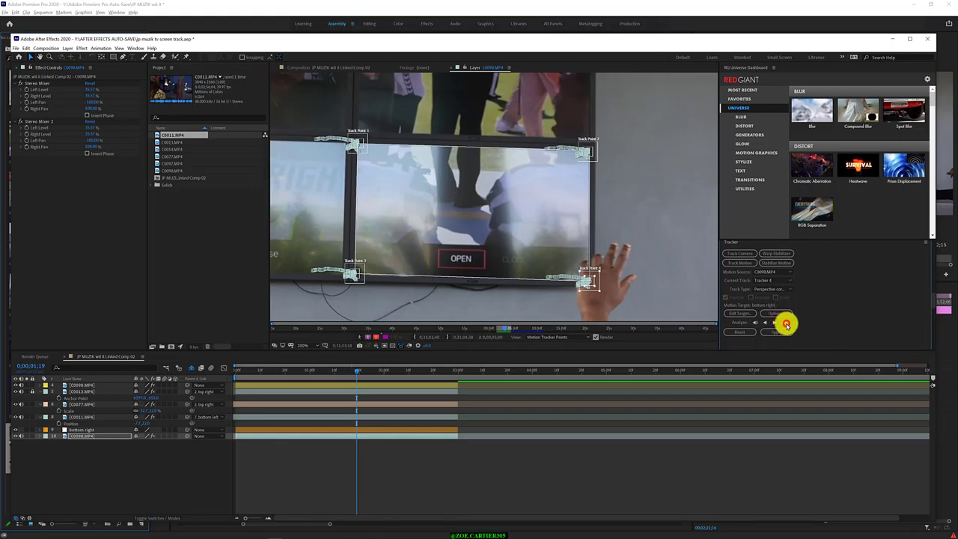
click(786, 324)
drag(599, 283, 590, 277)
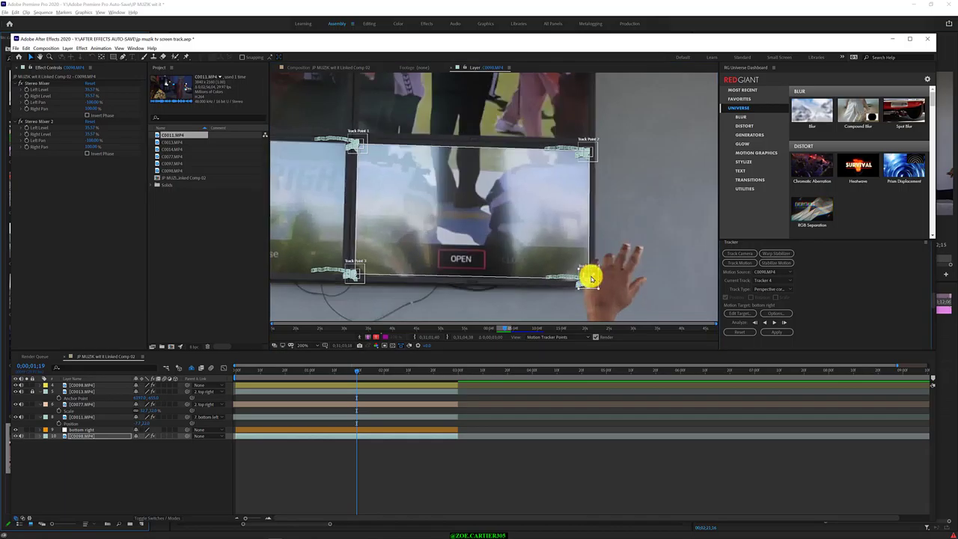
click(783, 323)
click(782, 322)
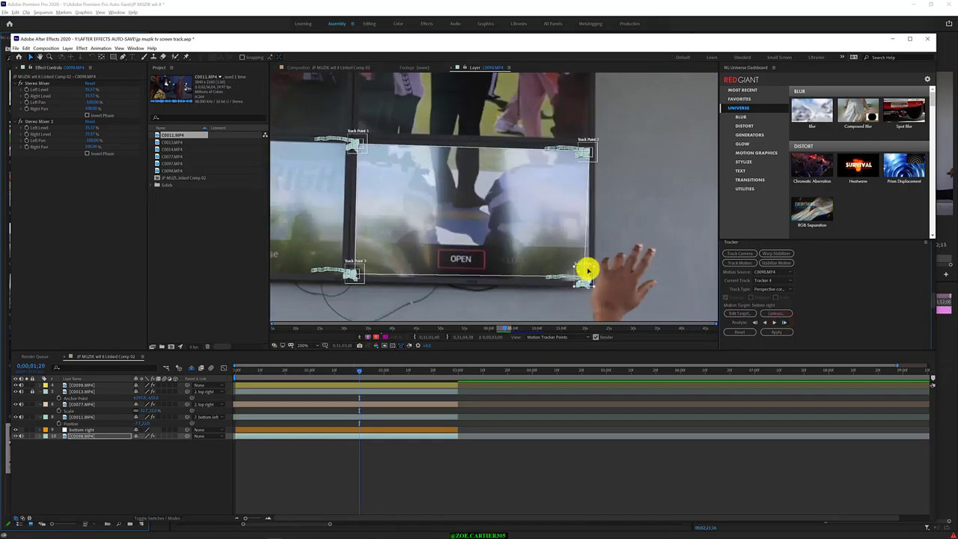
drag(588, 271, 594, 278)
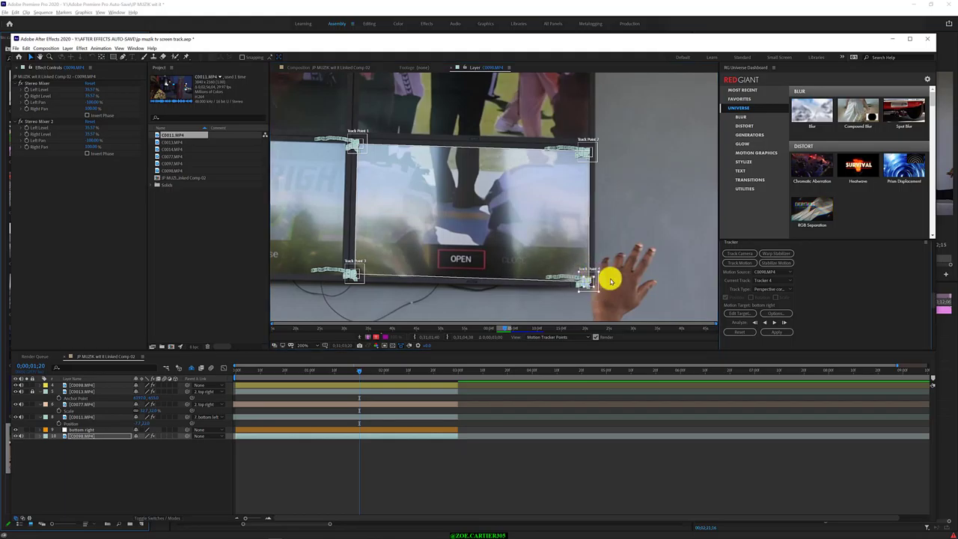
click(785, 324)
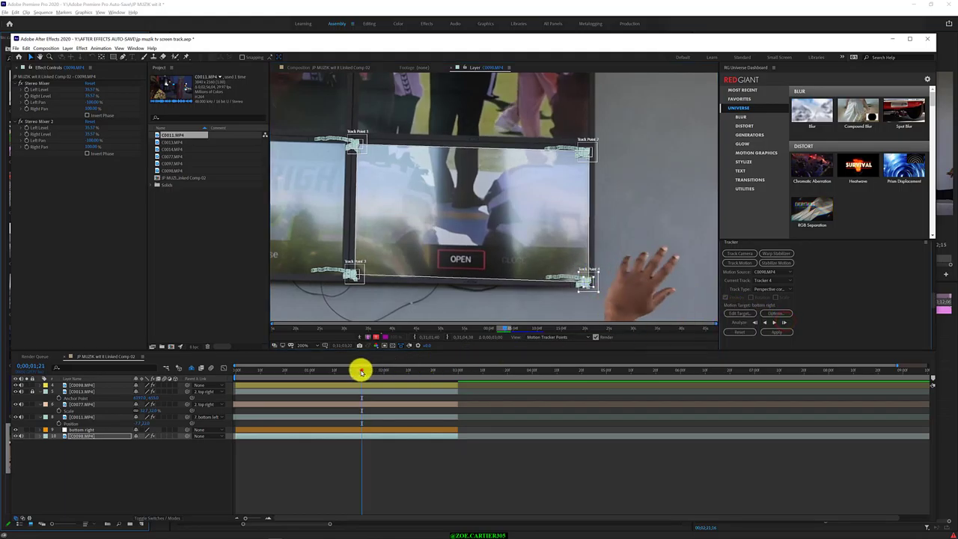
drag(361, 371, 217, 369)
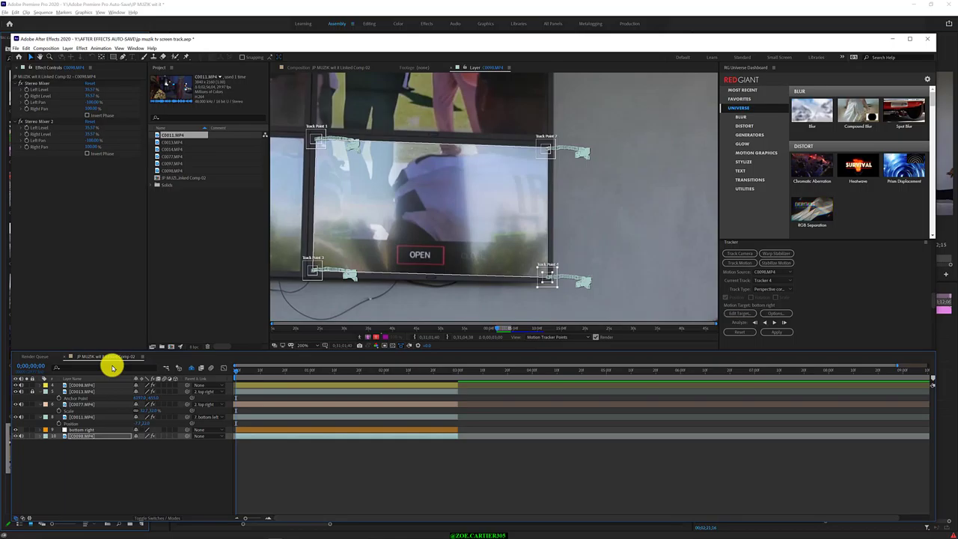
- Apply the corner track to the bottom right layer, then add C0011.MP4 with a pink label
click(773, 331)
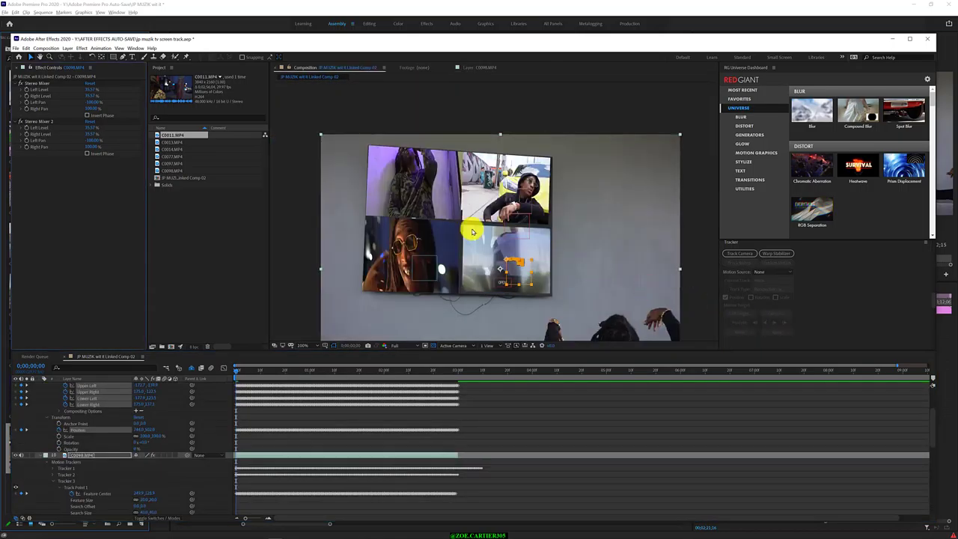
drag(190, 135, 117, 432)
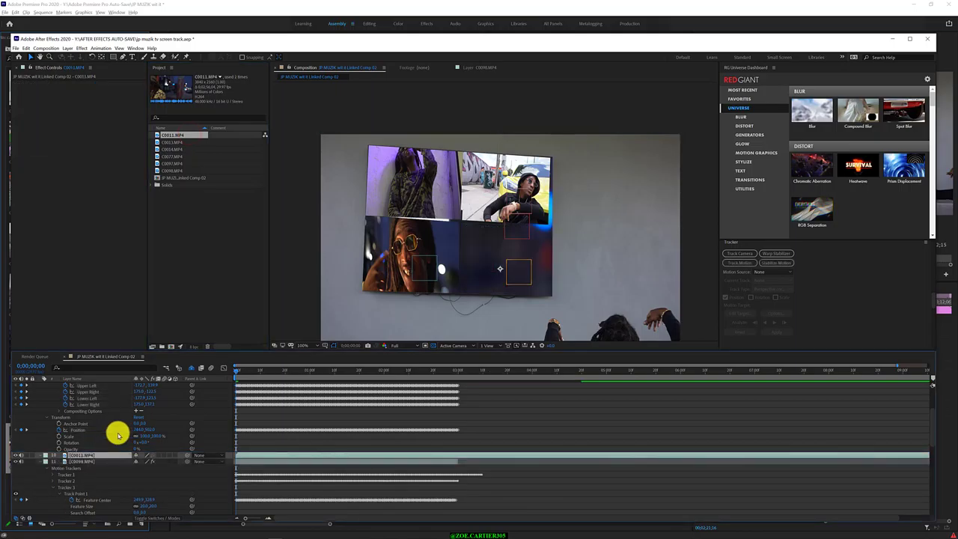
click(43, 455)
click(62, 443)
click(47, 455)
click(59, 431)
- Lift part of the C0011 layer's duration around 3 seconds and show only Scale properties
click(457, 374)
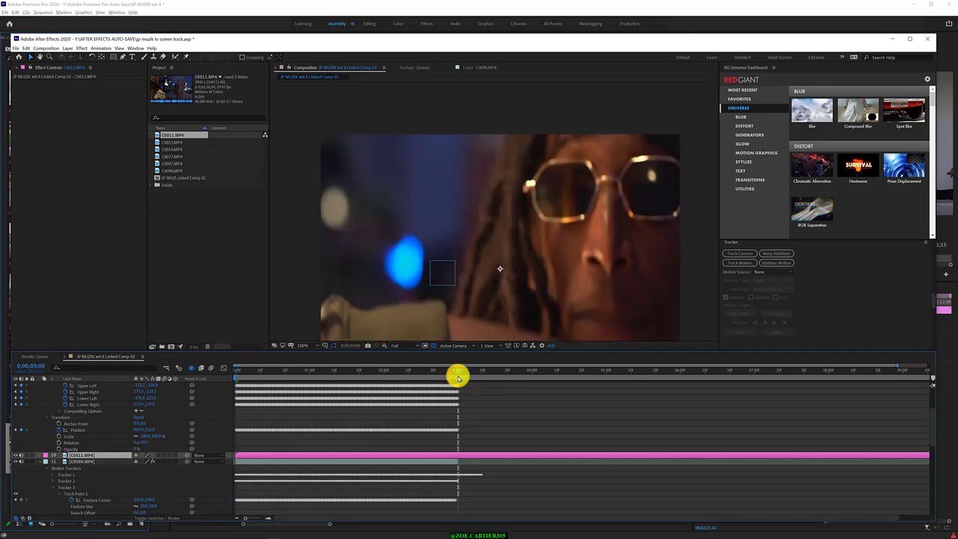
click(26, 48)
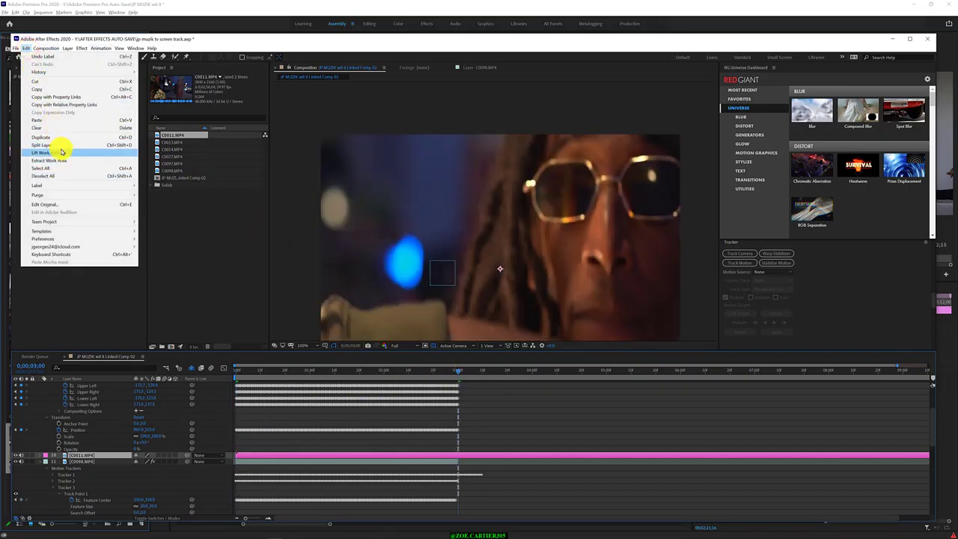
click(62, 152)
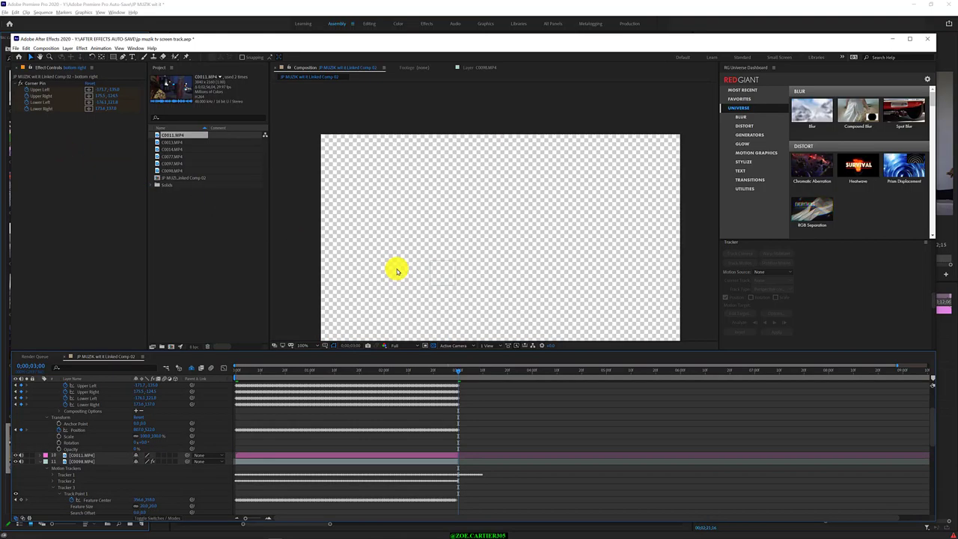
drag(267, 369, 233, 368)
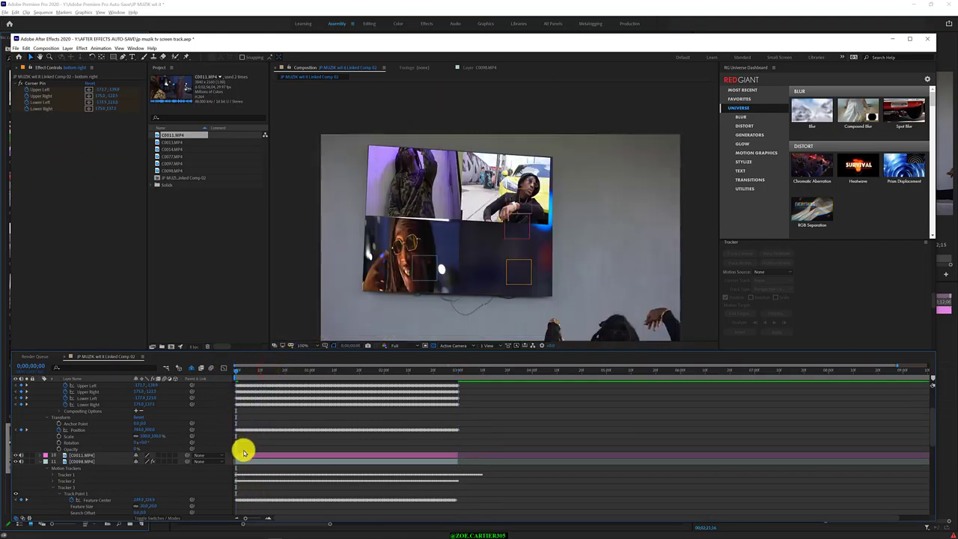
key(s)
key(s)
click(143, 456)
click(249, 416)
key(s)
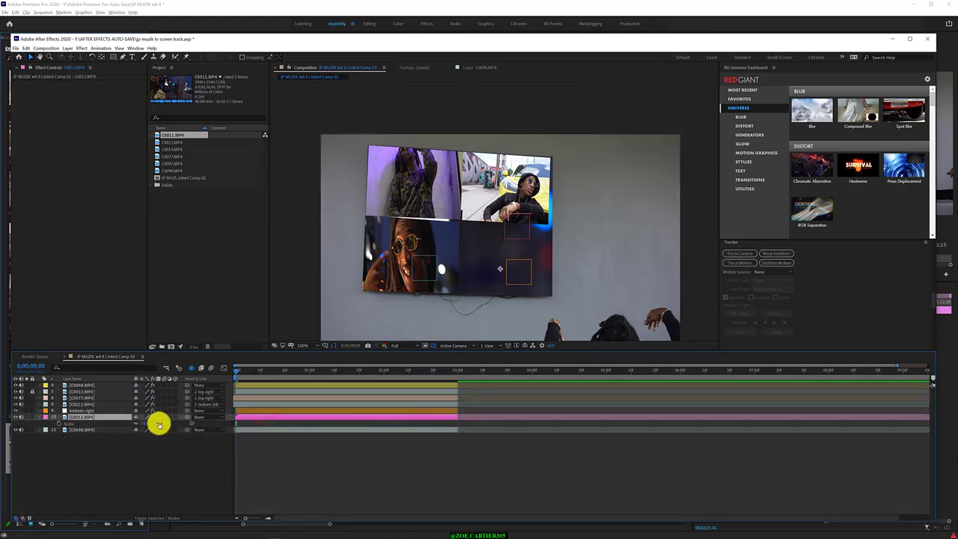
- Scale C0011.MP4 down to panel size and move it right onto the bottom-right screen
click(156, 423)
mouse_move(145, 422)
mouse_down()
mouse_move(125, 420)
mouse_move(152, 424)
mouse_up()
click(153, 423)
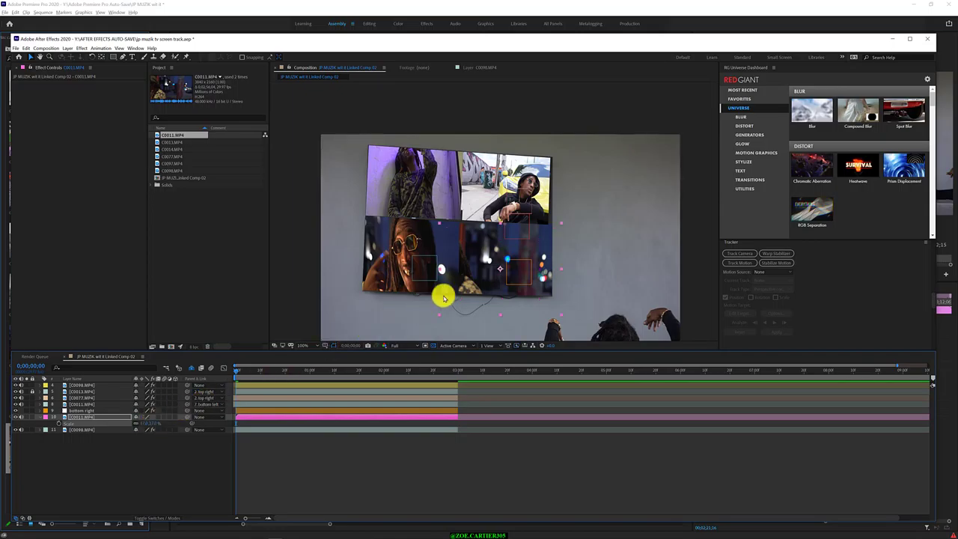
drag(473, 287, 488, 282)
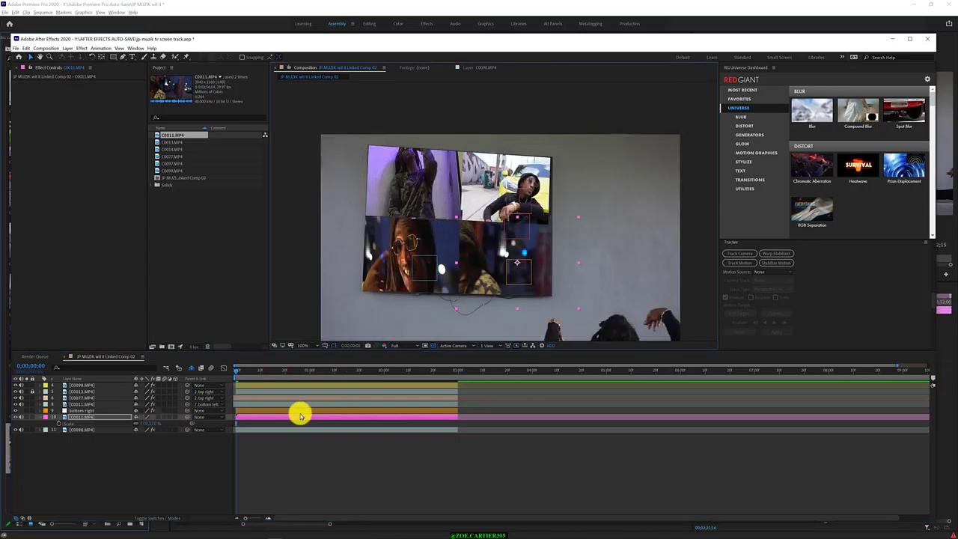
- Slip the C0011.MP4 footage in the timeline to choose an earlier moment for the panel
mouse_move(297, 418)
mouse_down()
mouse_move(315, 409)
mouse_move(154, 391)
mouse_up()
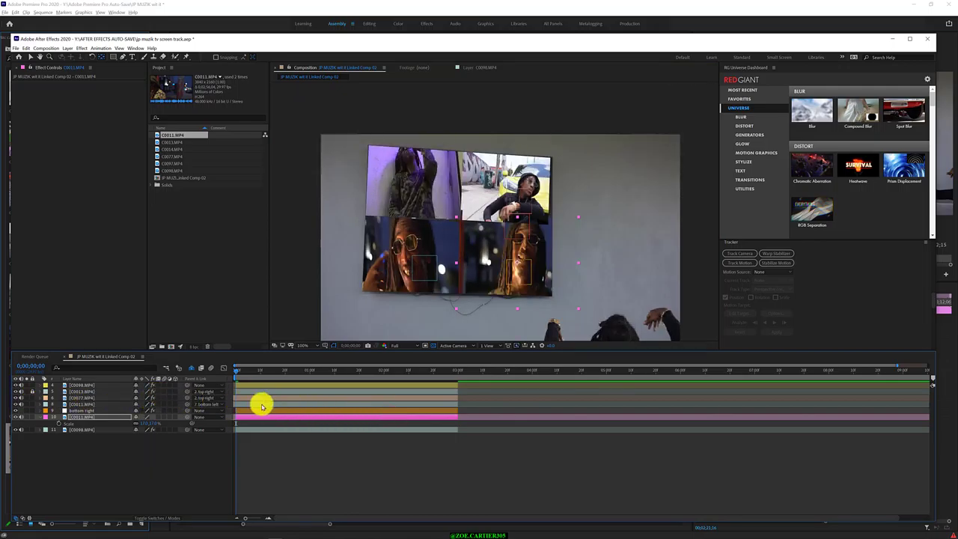
drag(394, 417, 177, 407)
drag(402, 415, 175, 398)
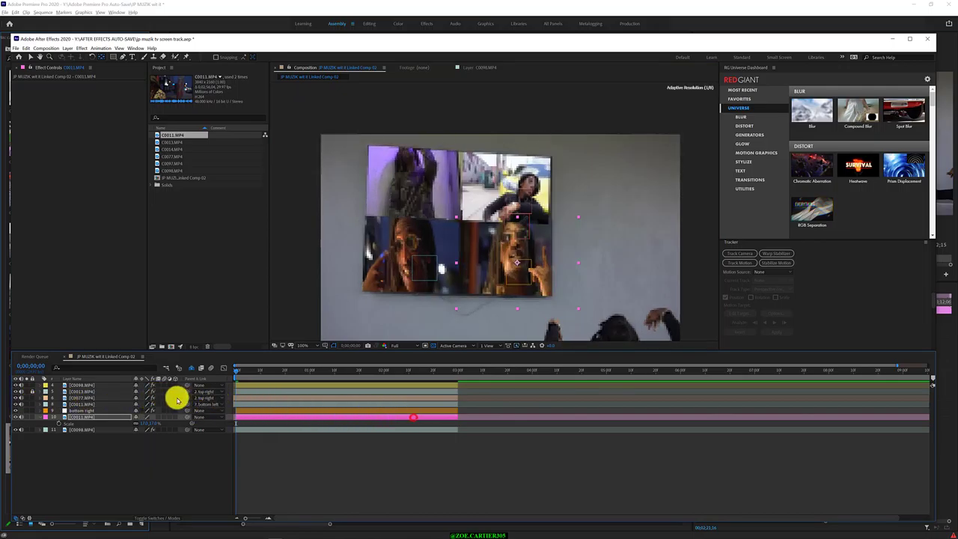
drag(416, 418, 172, 396)
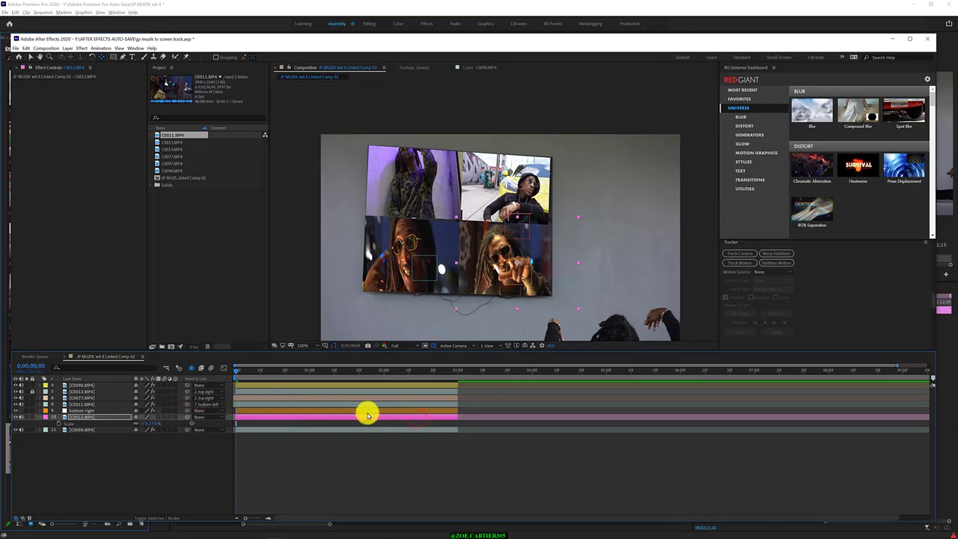
drag(408, 415, 199, 397)
drag(409, 417, 171, 397)
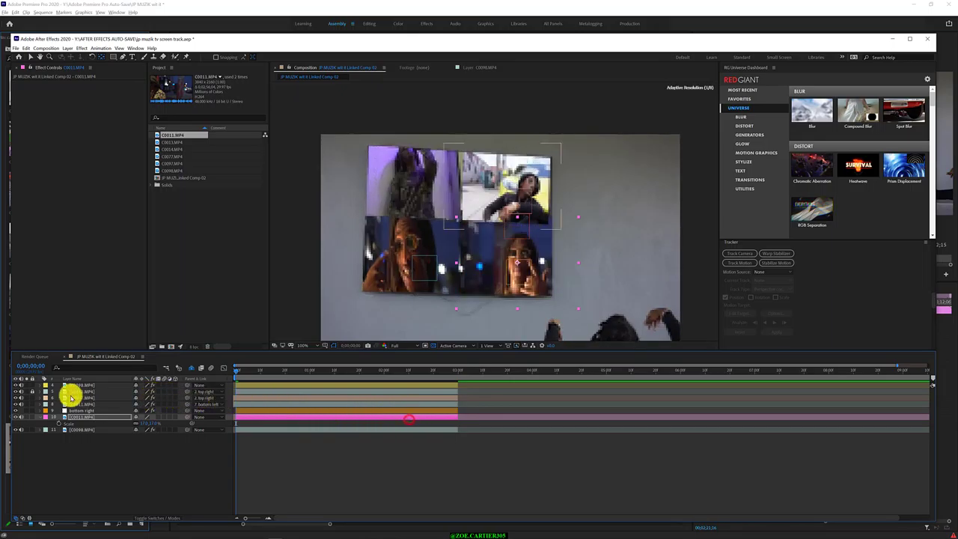
drag(405, 415, 145, 385)
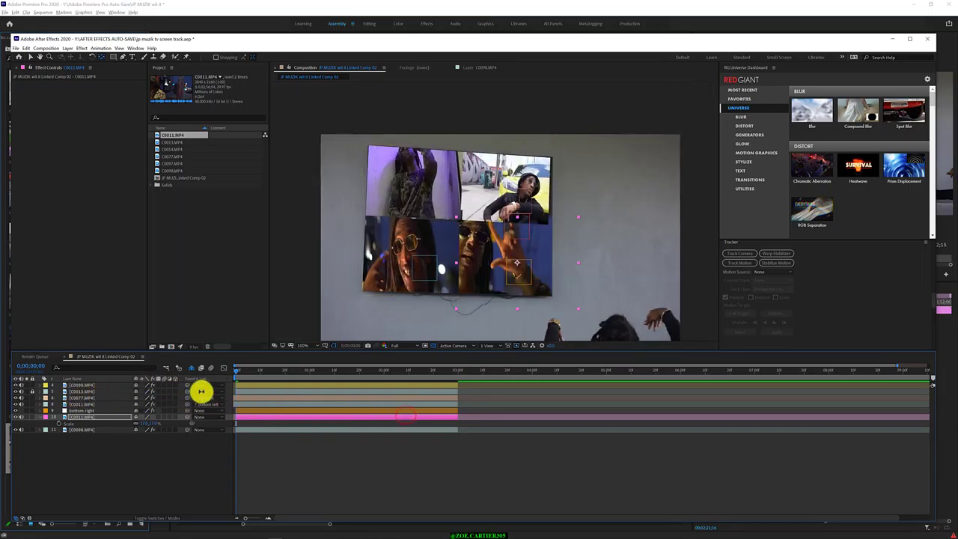
drag(391, 419, 176, 402)
drag(381, 417, 79, 392)
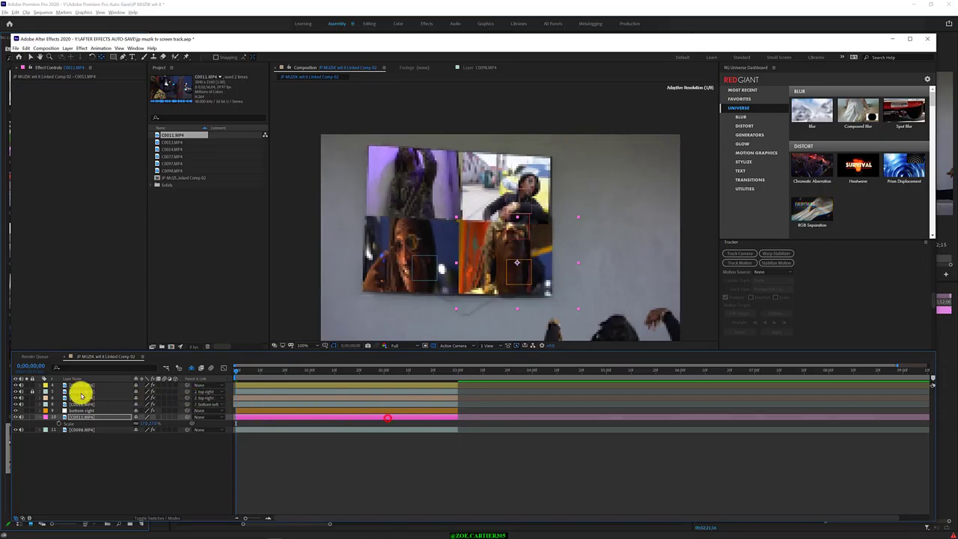
drag(368, 419, 44, 395)
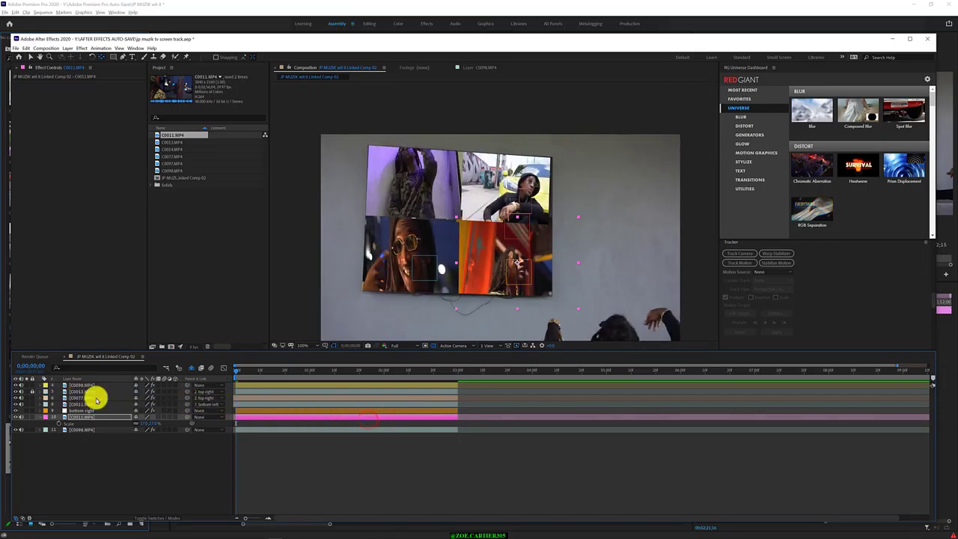
click(404, 420)
drag(364, 417, 229, 411)
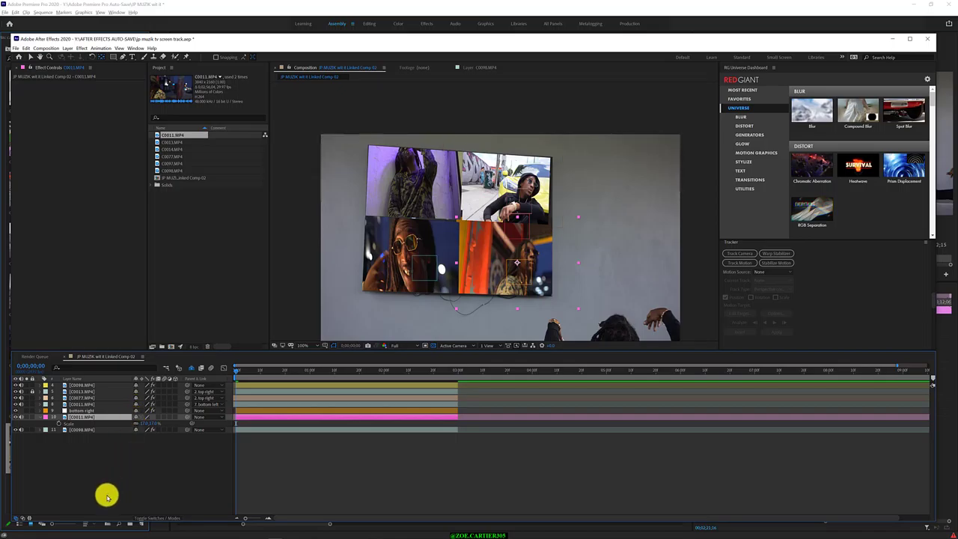
click(105, 494)
- Nudge the top C0098 layer slightly left, then select the C0011.MP4 layer
click(31, 56)
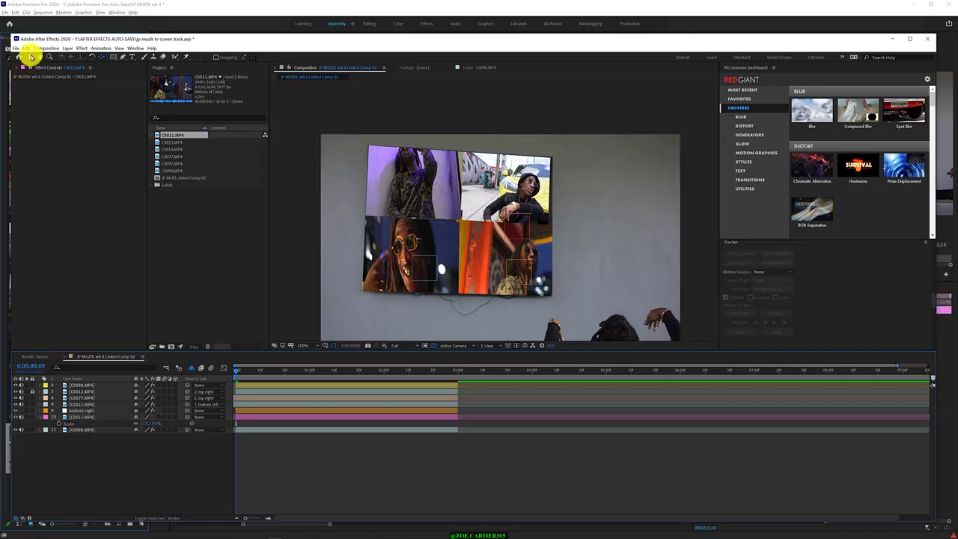
mouse_move(534, 244)
mouse_down()
mouse_move(543, 248)
mouse_move(520, 239)
mouse_up()
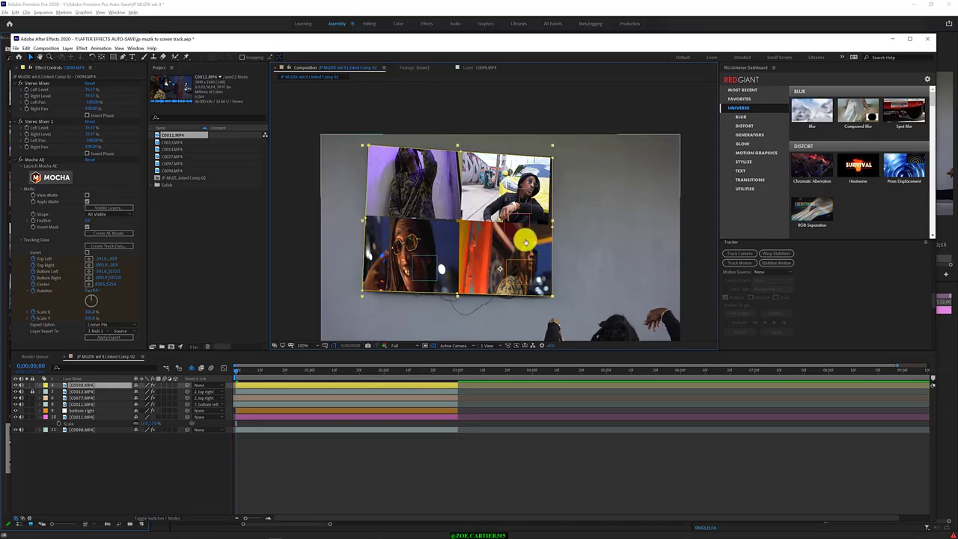
click(362, 463)
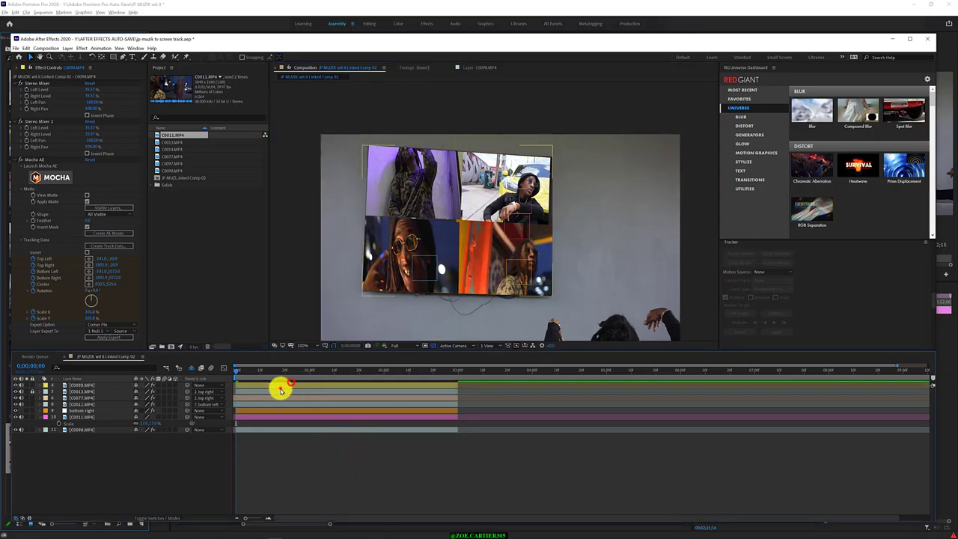
click(80, 385)
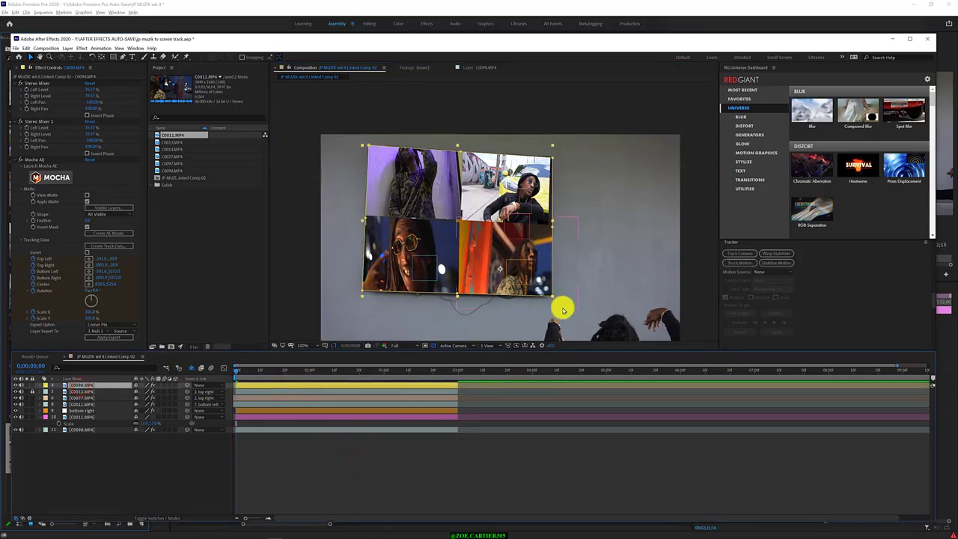
click(563, 310)
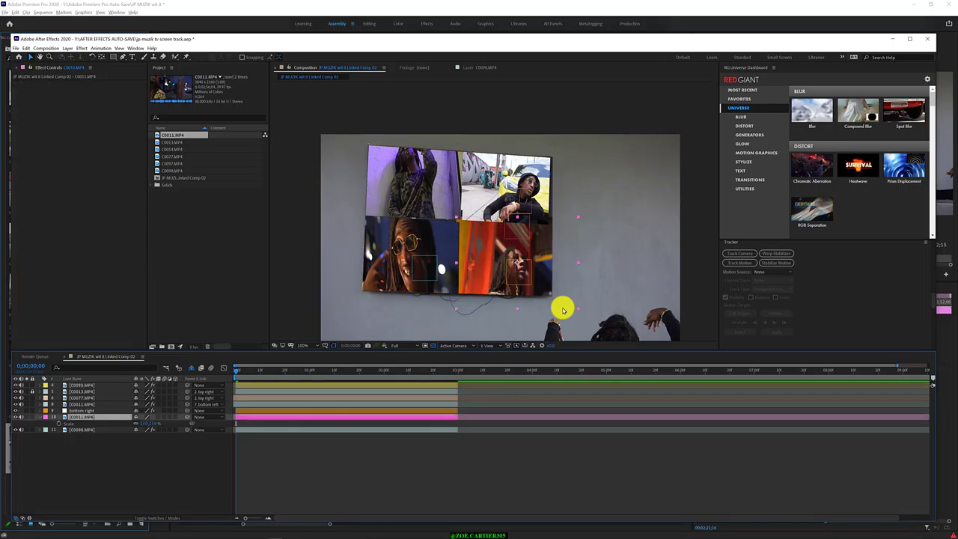
- Shift C0011.MP4's Position so the woman sits centred in the lower-right panel
click(116, 462)
click(98, 411)
click(104, 417)
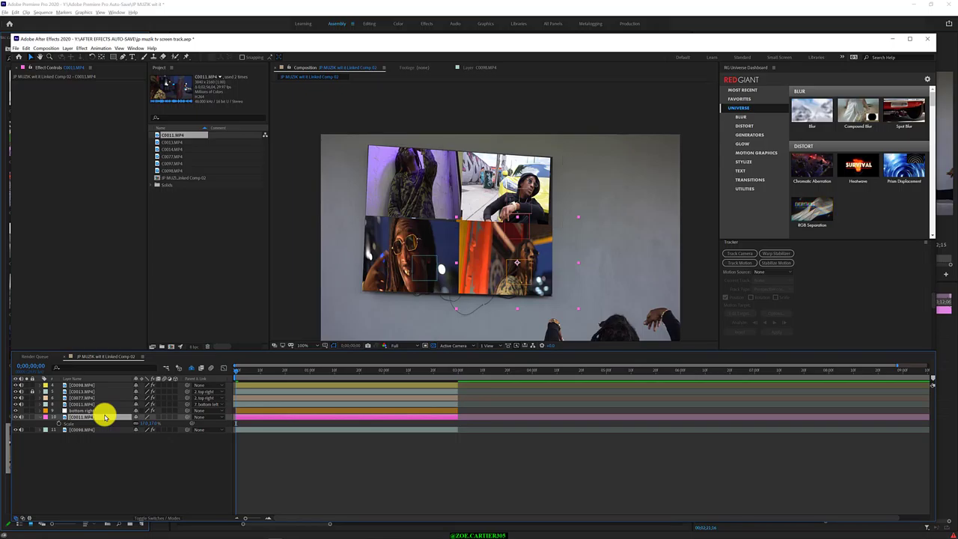
mouse_move(145, 421)
mouse_down()
mouse_move(153, 421)
mouse_move(122, 417)
mouse_move(135, 417)
mouse_up()
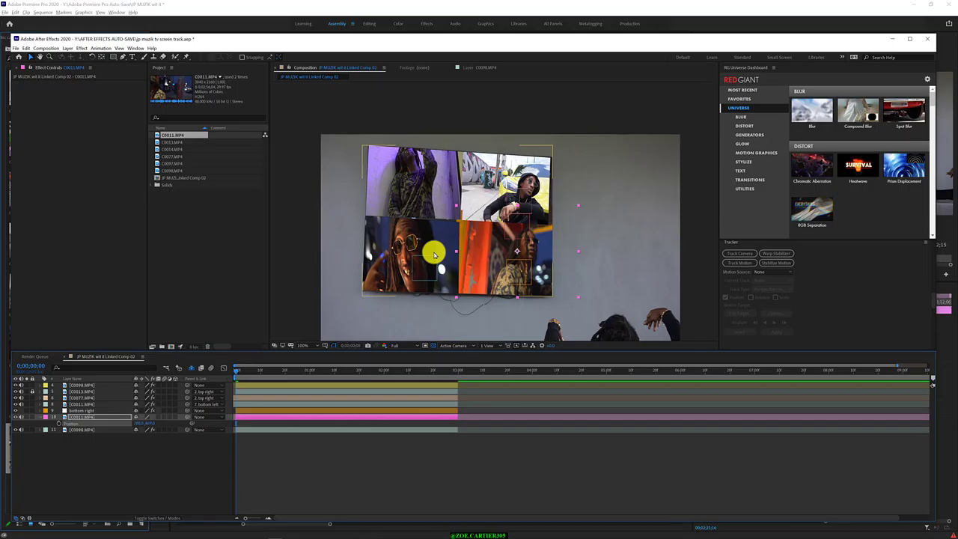
- Create a black solid layer and move it above the video clip layers
right_click(143, 468)
mouse_move(168, 396)
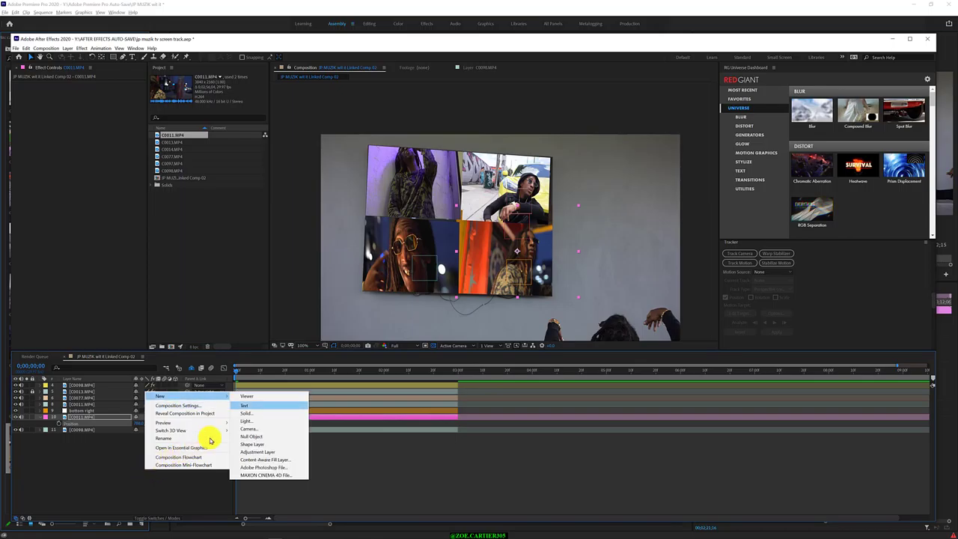
click(263, 413)
click(380, 342)
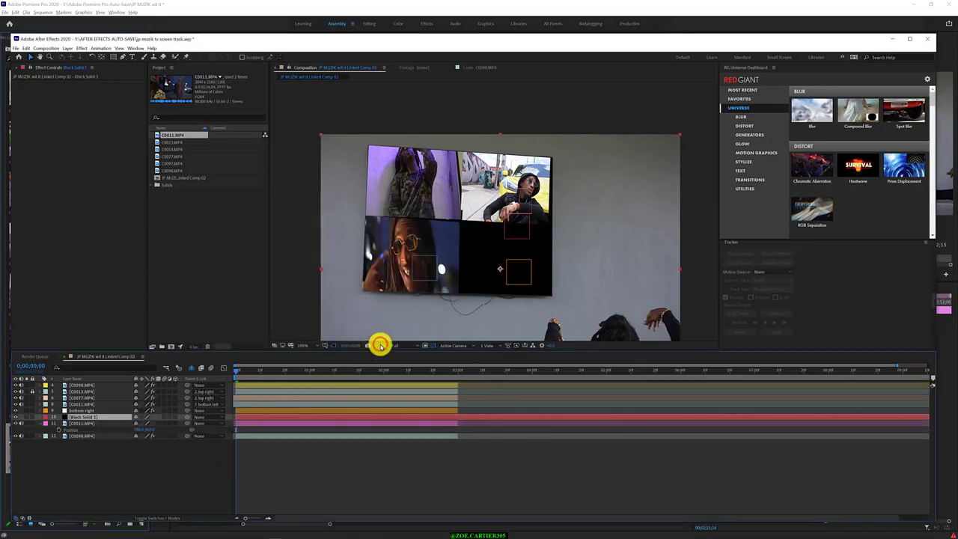
drag(80, 417, 107, 385)
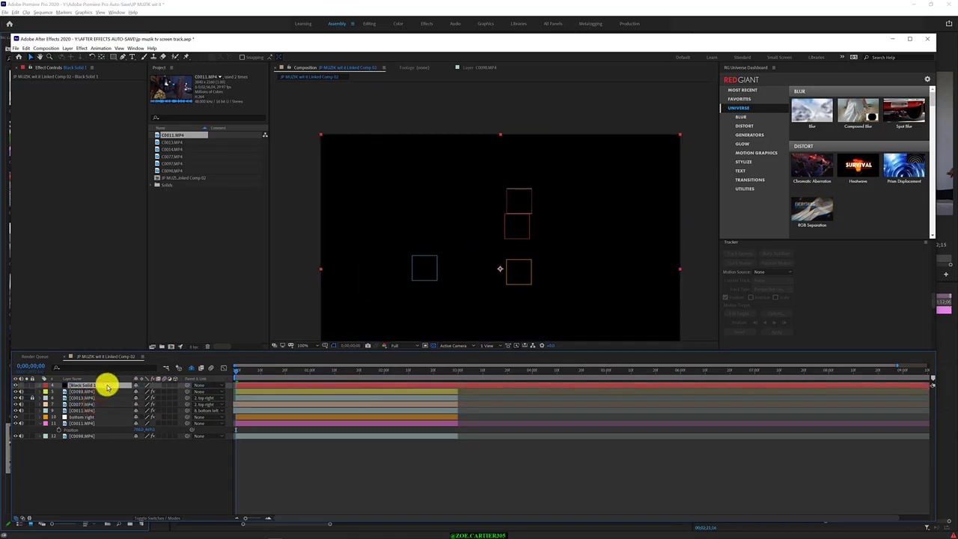
- Scale the black solid down and squash it into a thin horizontal strip over the seam
key(s)
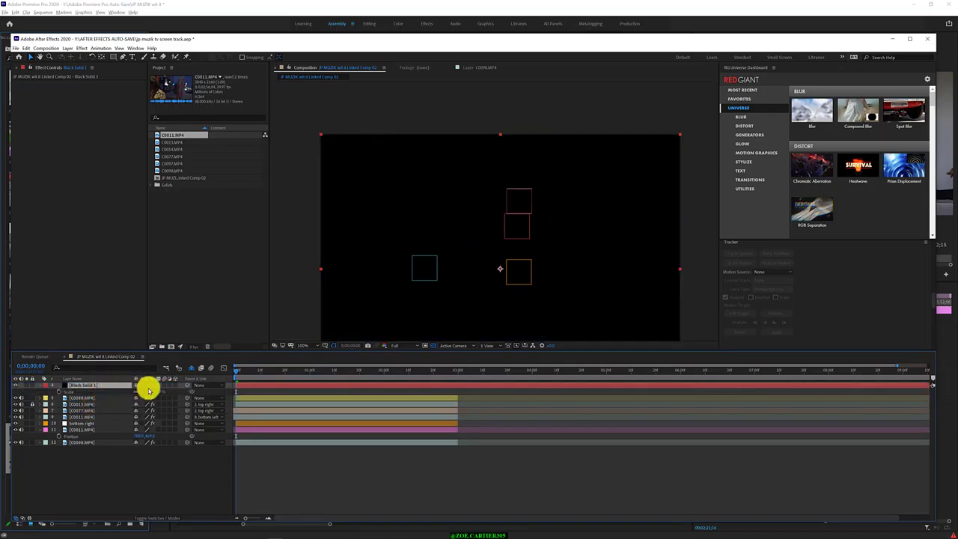
click(159, 389)
drag(160, 389, 132, 388)
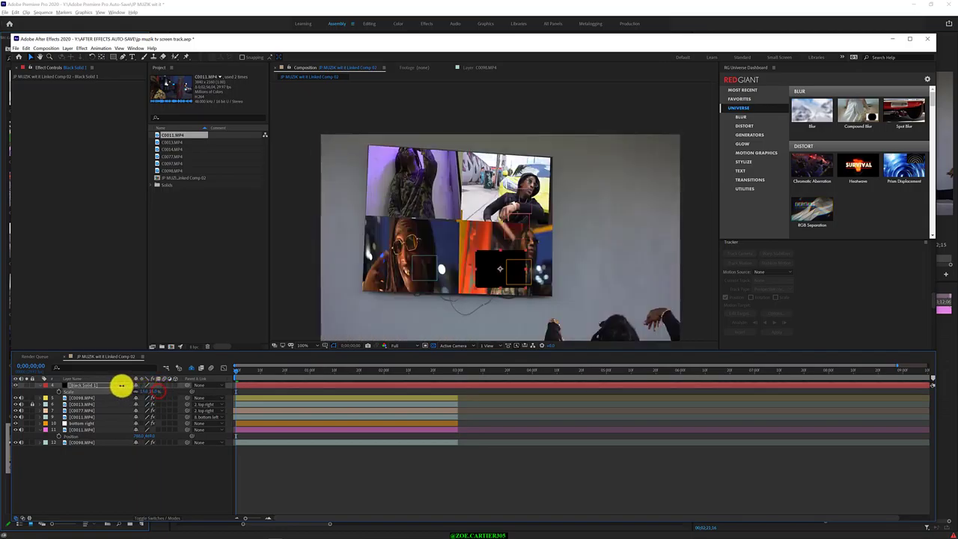
mouse_move(500, 217)
mouse_down()
mouse_move(494, 267)
mouse_move(398, 223)
mouse_move(360, 216)
mouse_up()
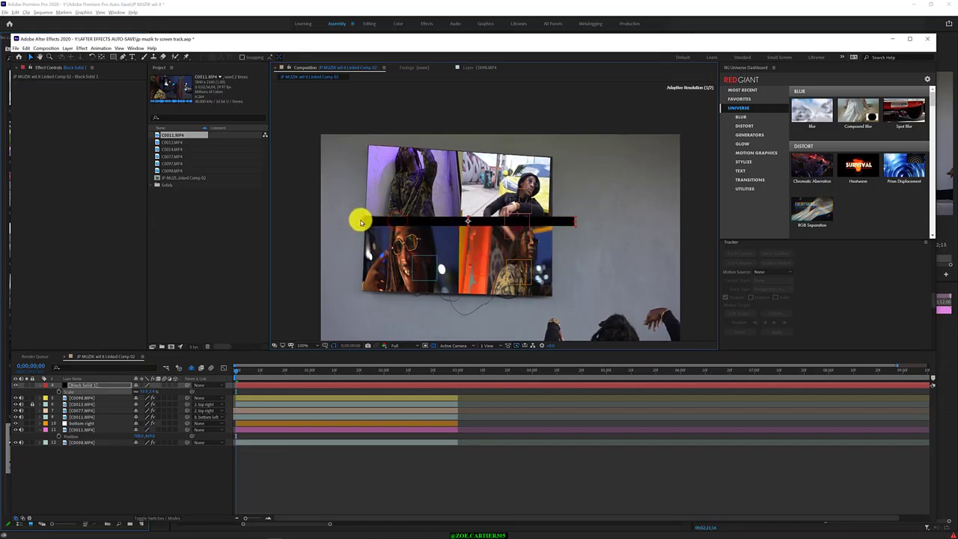
click(465, 218)
drag(466, 219, 448, 223)
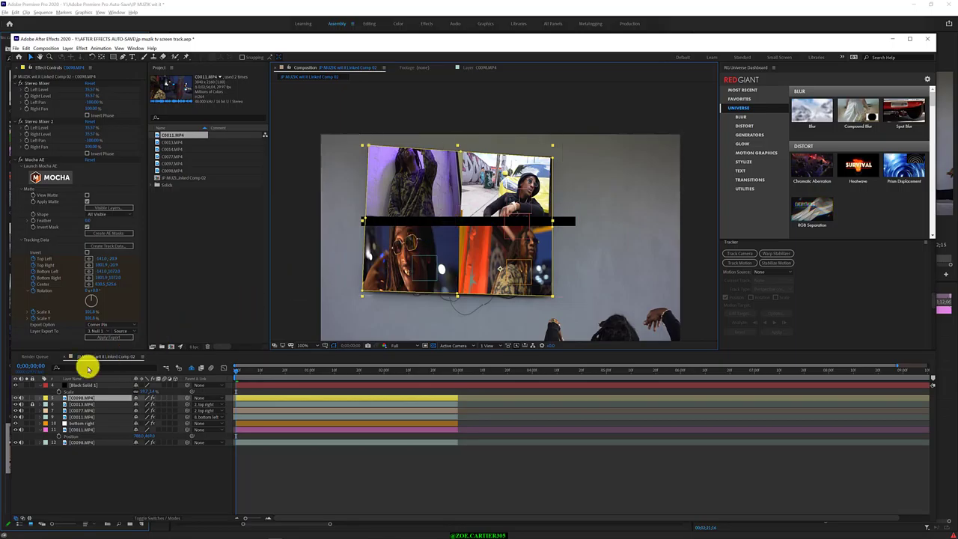
click(78, 384)
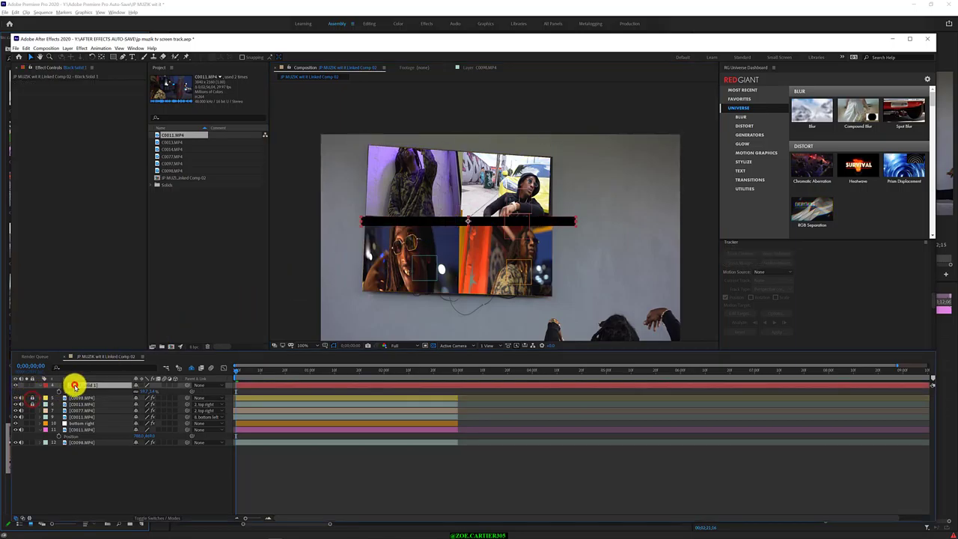
key(period)
key(period)
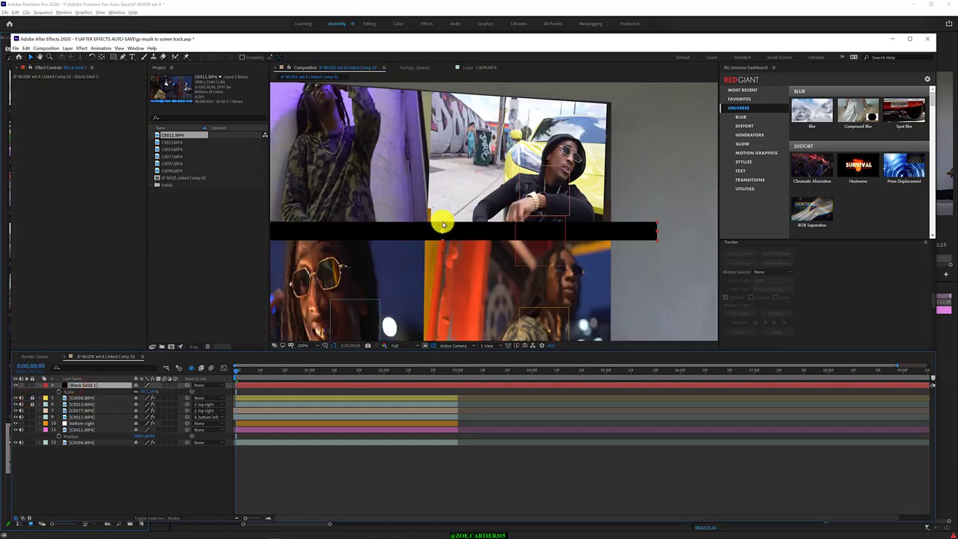
- Make the black bar thinner and stretch it wider along the horizontal seam
drag(443, 223, 443, 229)
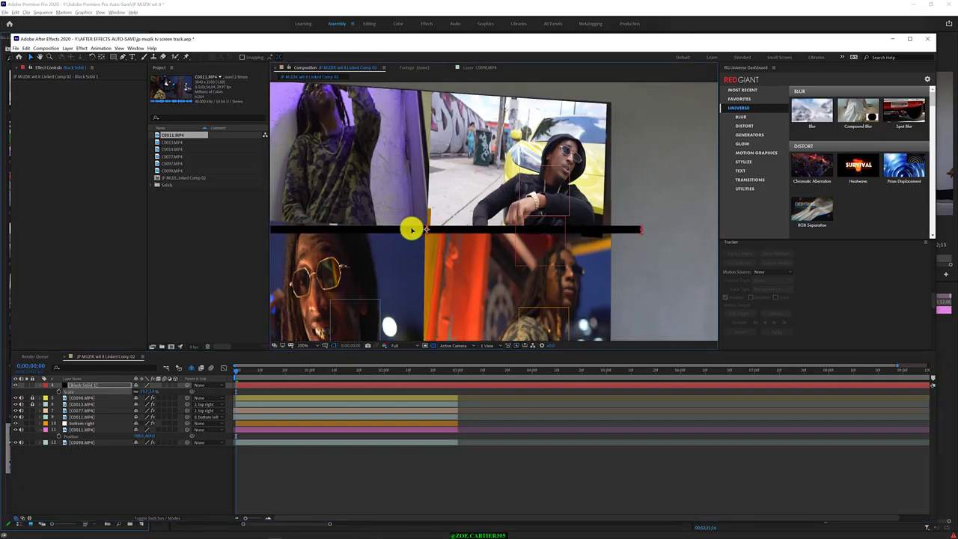
scroll(415, 229, up, 1)
scroll(413, 247, down, 2)
scroll(401, 241, up, 1)
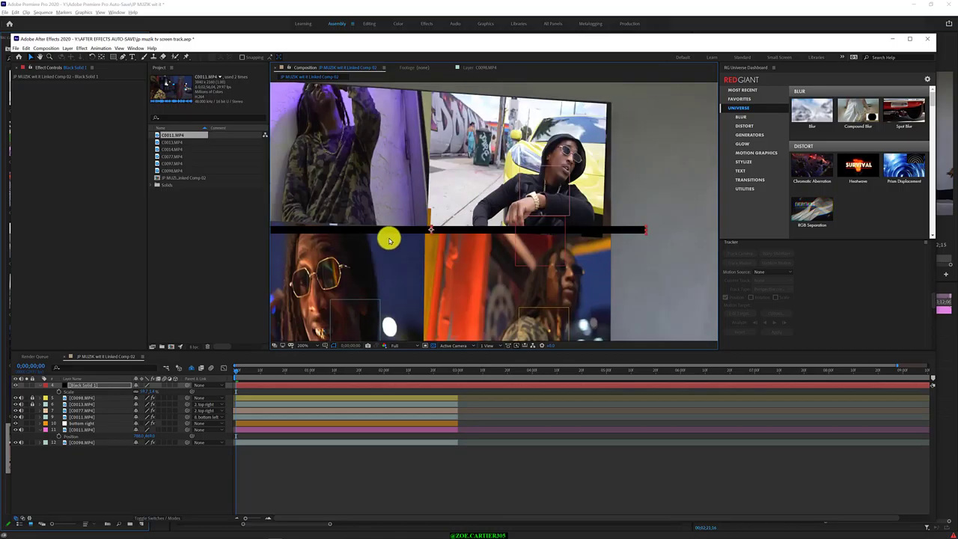
scroll(375, 232, down, 1)
scroll(374, 220, up, 1)
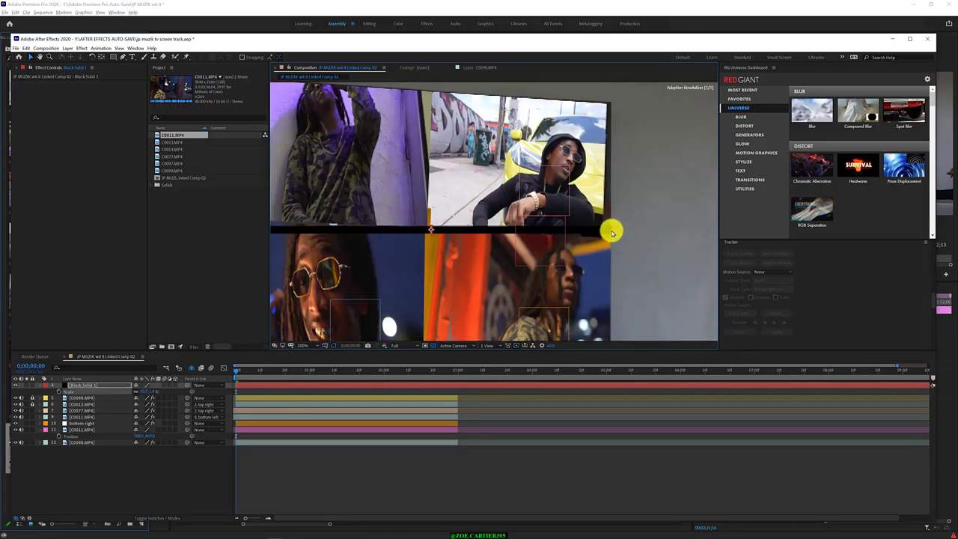
scroll(367, 254, down, 1)
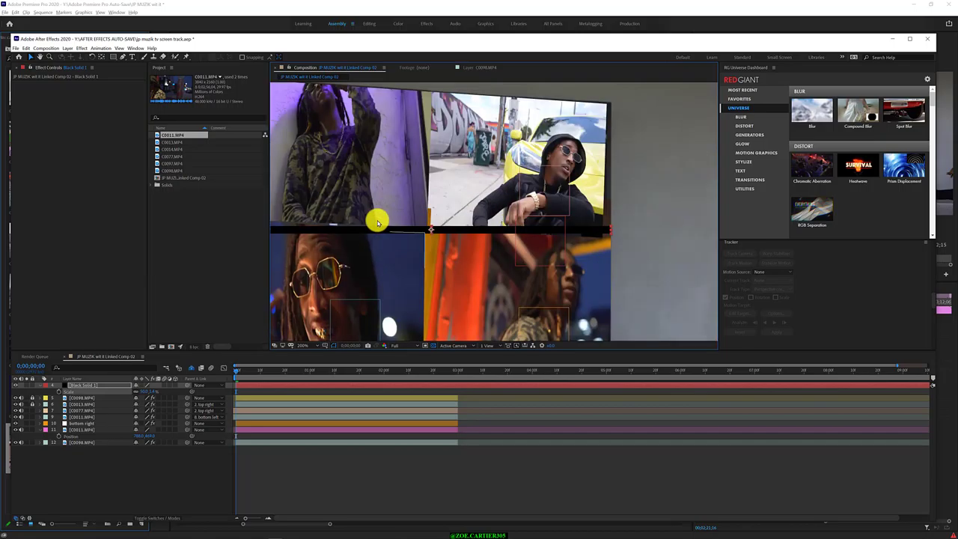
scroll(378, 222, up, 1)
drag(362, 245, 434, 231)
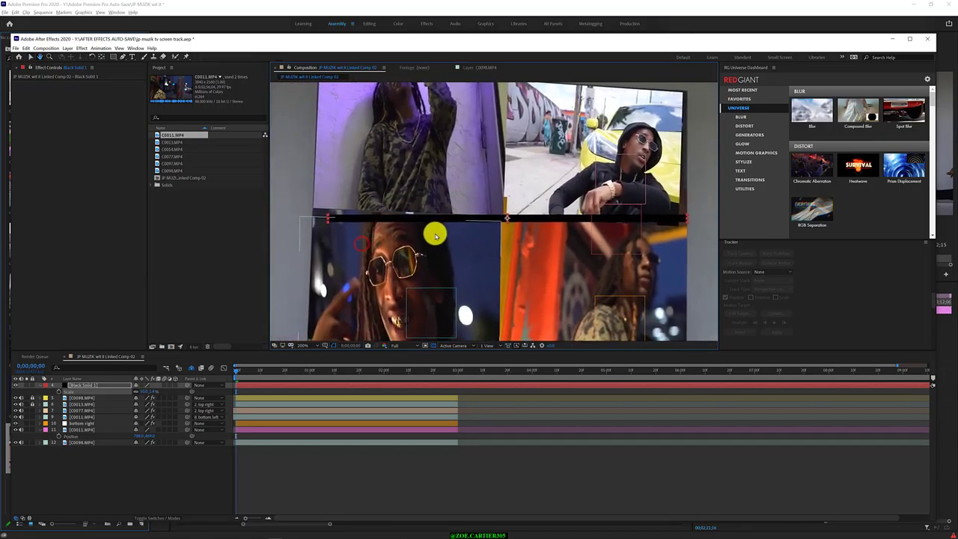
drag(326, 218, 323, 220)
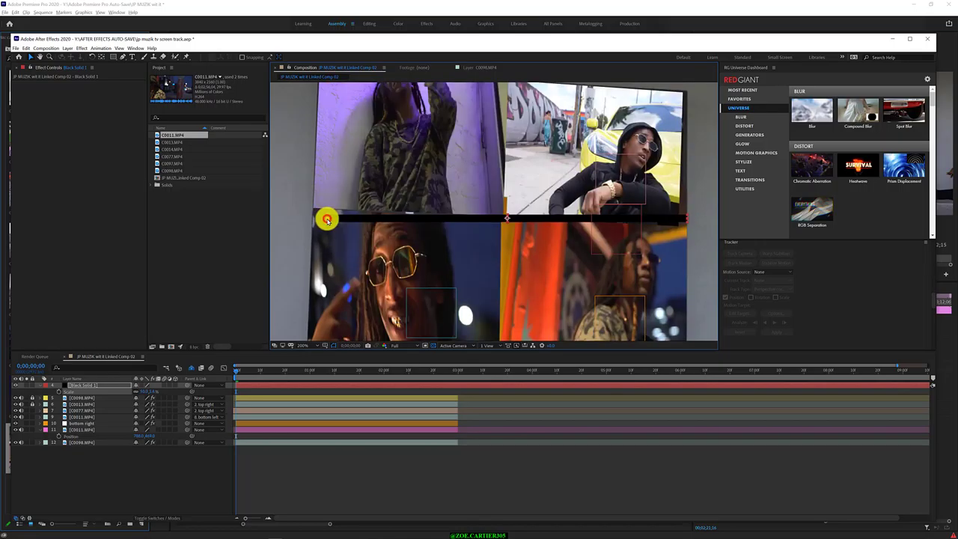
drag(329, 222, 347, 211)
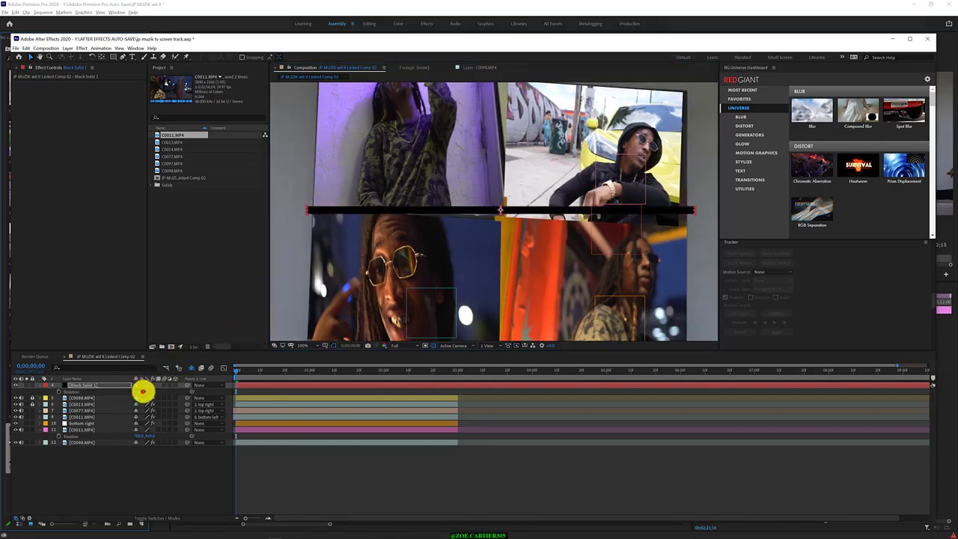
- Tilt the bar's Rotation to match the TV angle, nudge it onto the seam, and duplicate it
click(143, 390)
drag(141, 389, 143, 390)
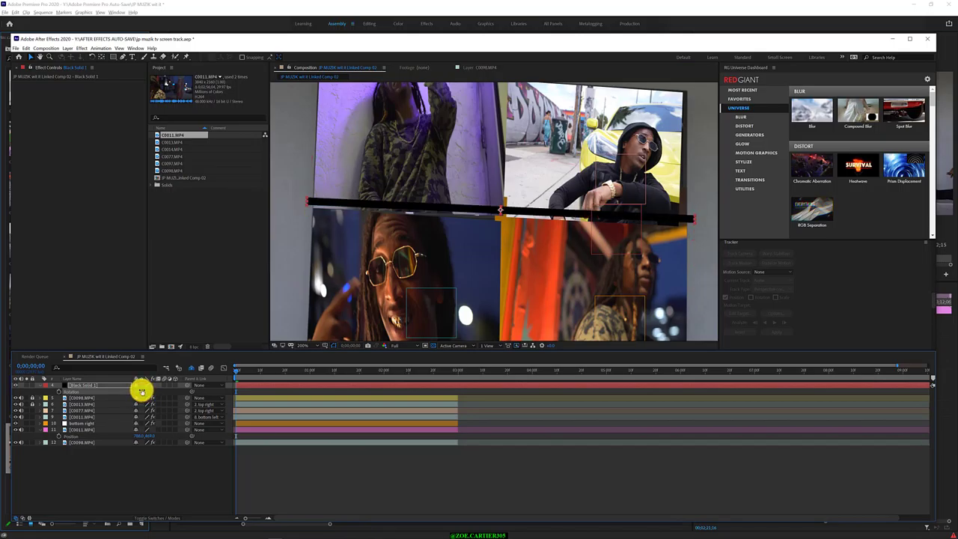
drag(464, 207, 469, 217)
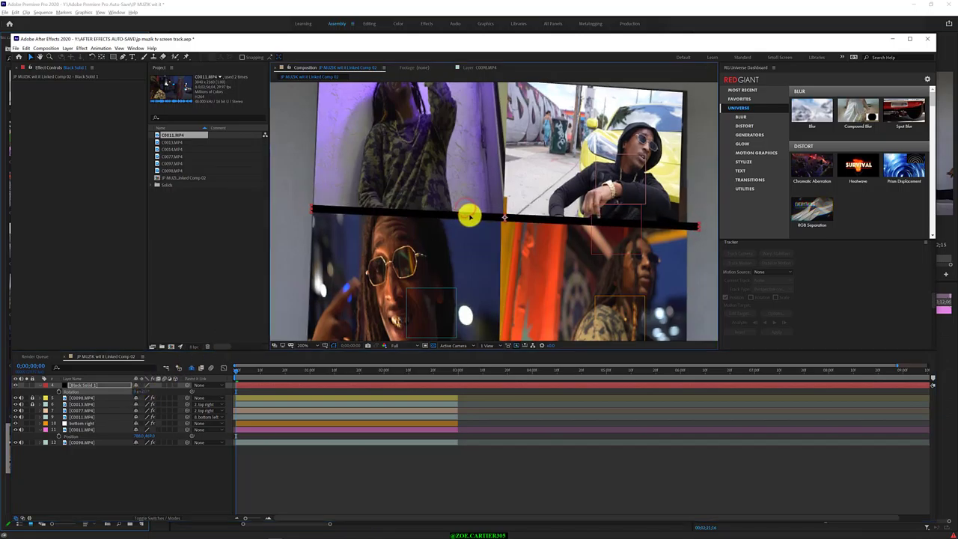
drag(468, 215, 470, 215)
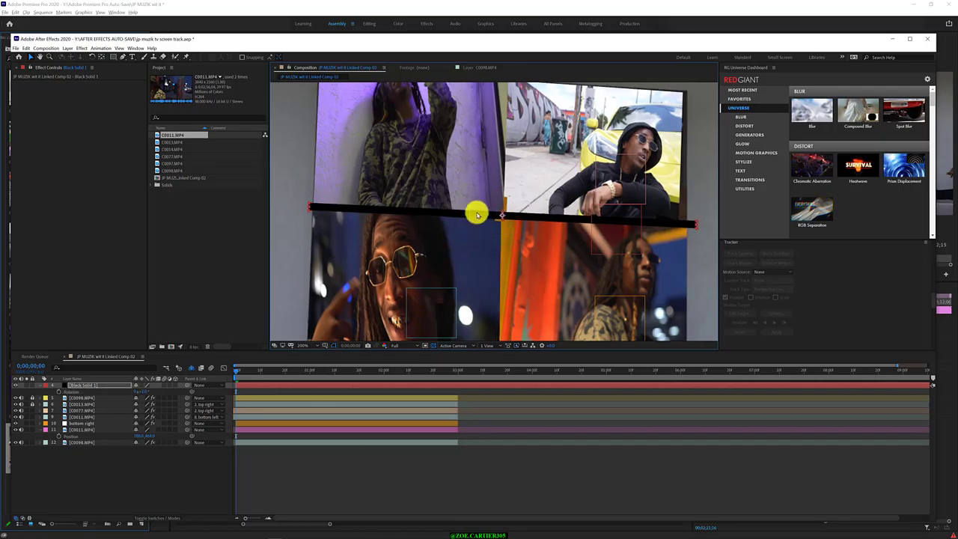
drag(477, 215, 476, 216)
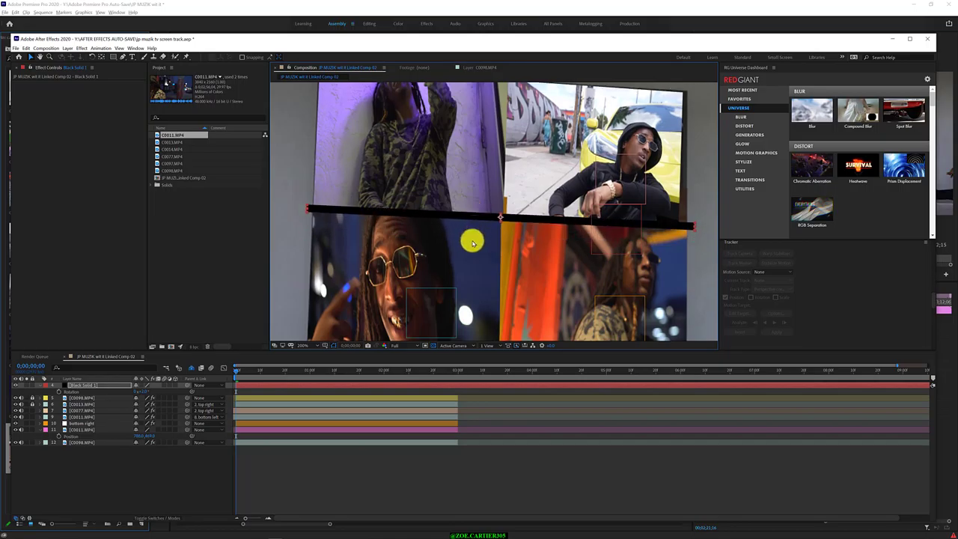
key(comma)
key(comma)
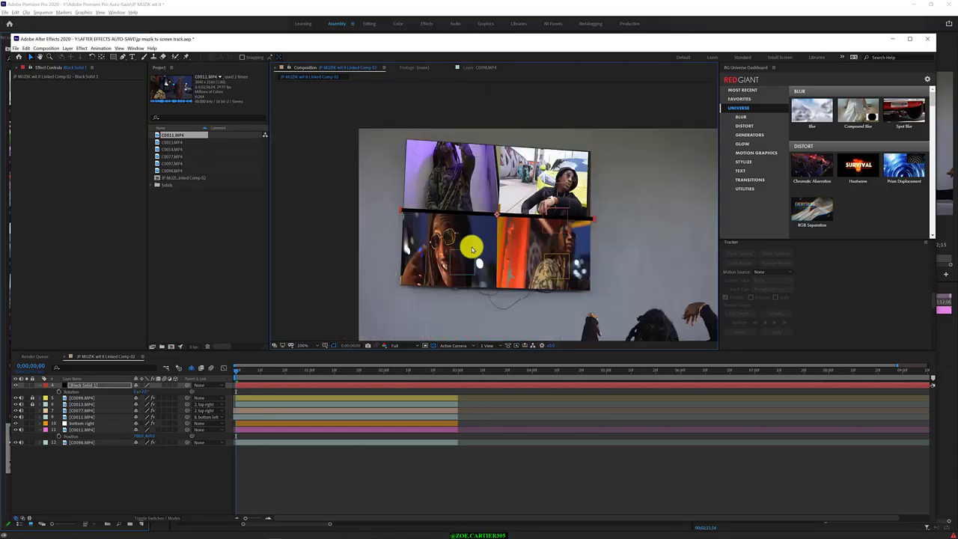
key(ctrl+d)
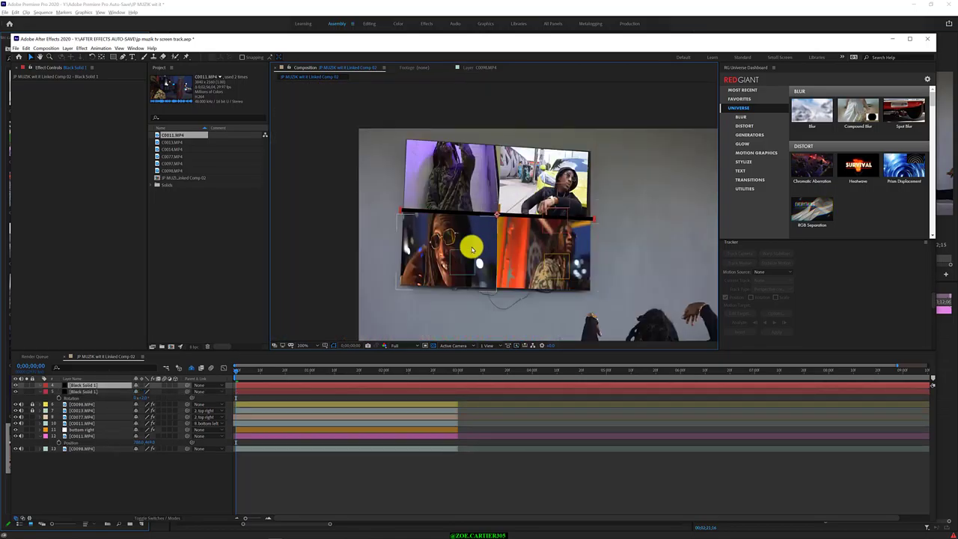
- Rotate the duplicated black bar 90° and place it, slightly tilted, on the vertical middle seam
key(r)
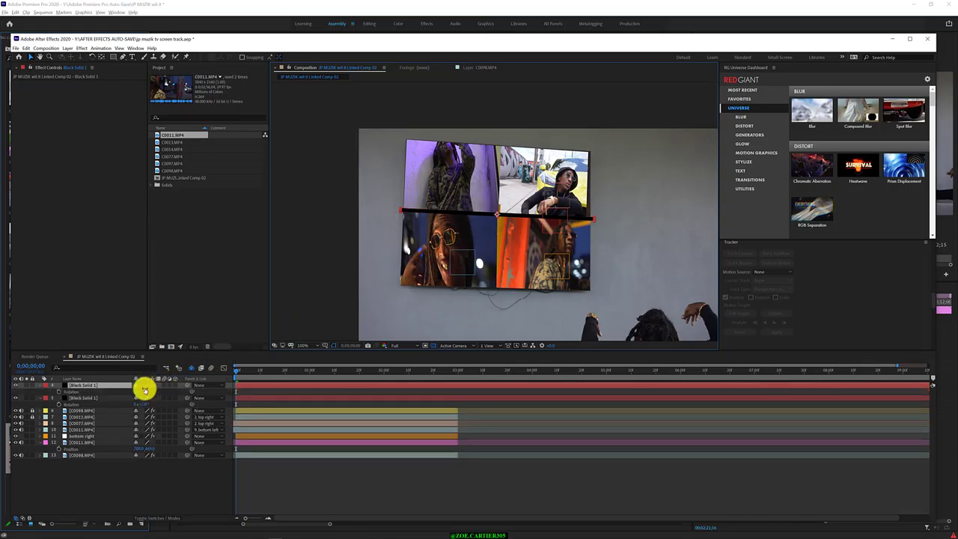
double_click(145, 390)
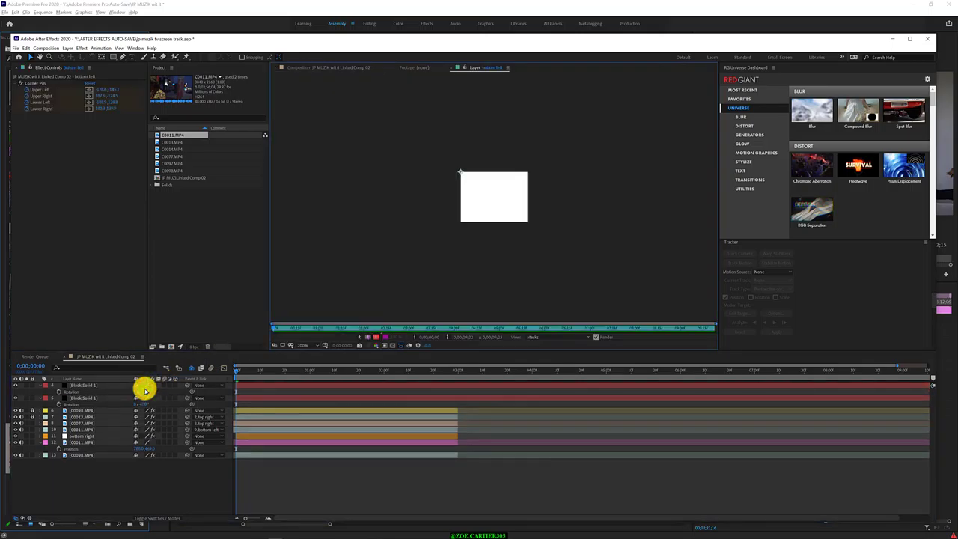
click(329, 67)
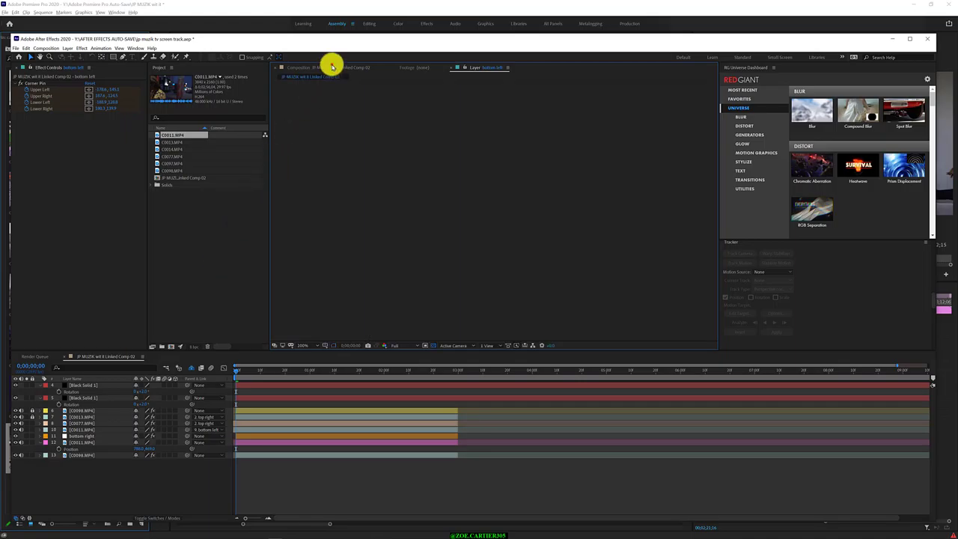
click(99, 385)
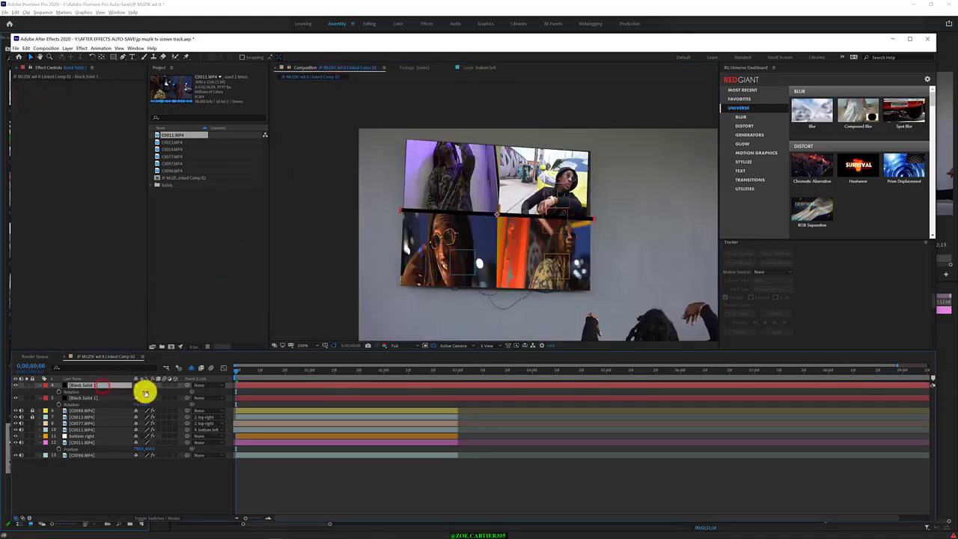
click(146, 392)
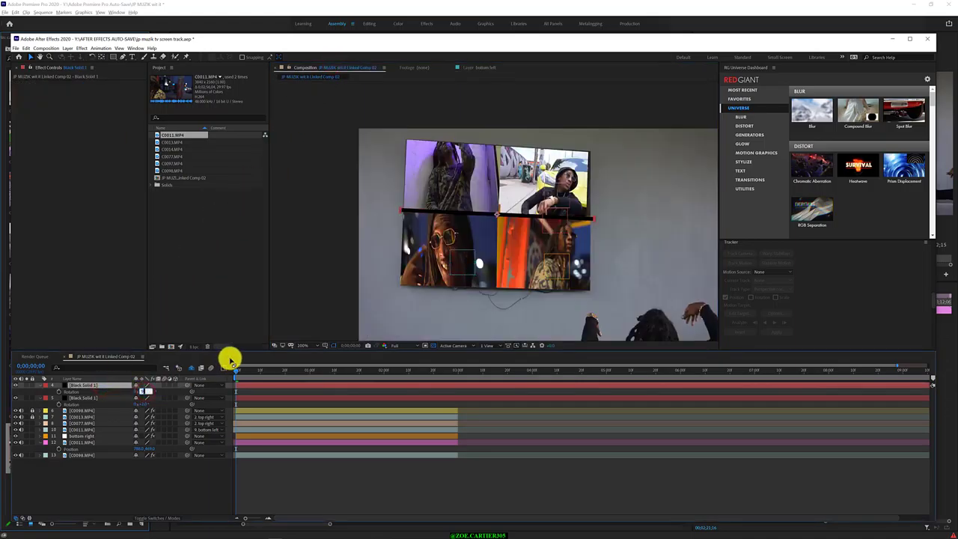
key(Return)
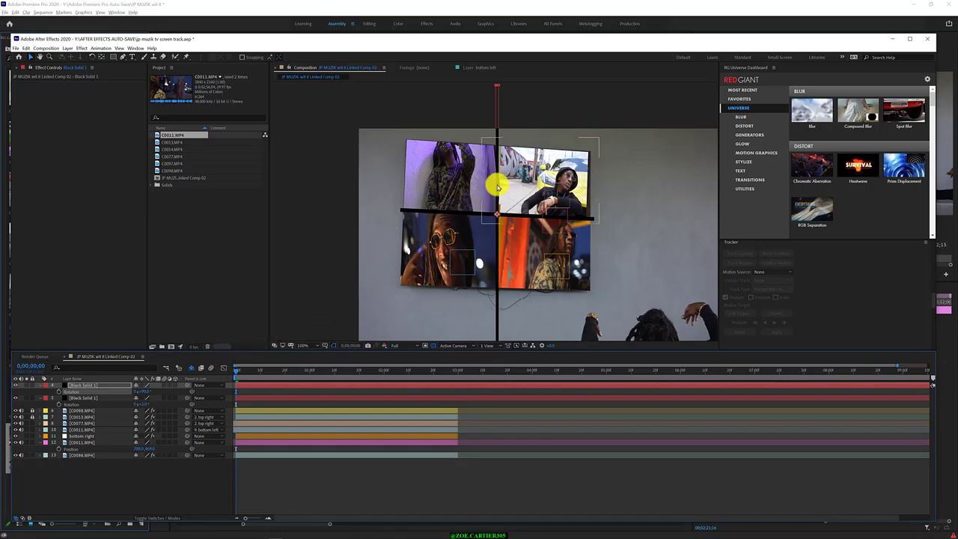
drag(498, 187, 500, 185)
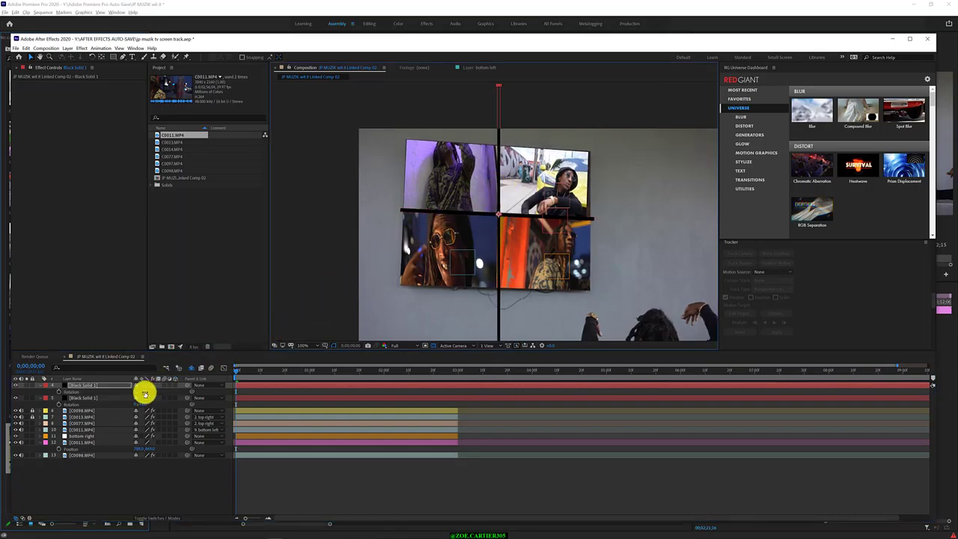
drag(144, 392, 147, 390)
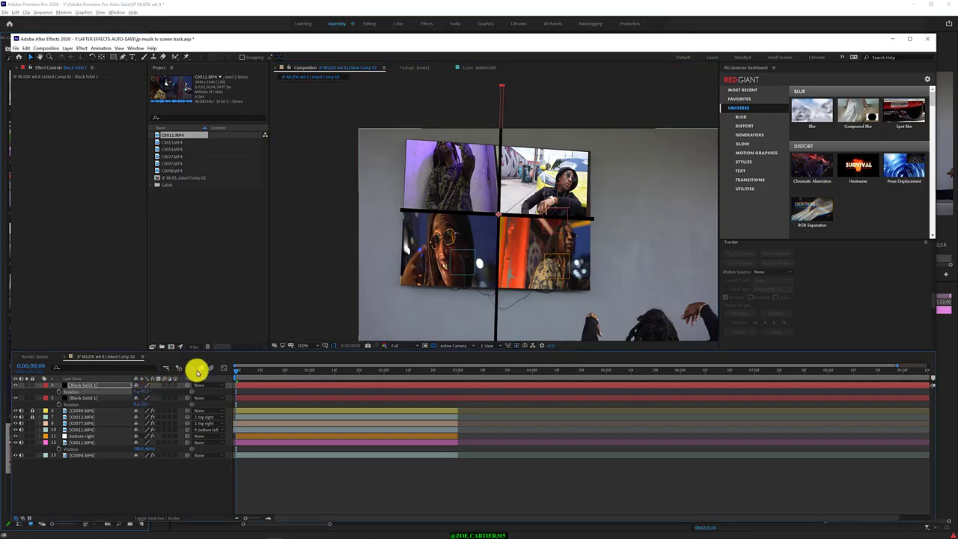
scroll(482, 250, down, 1)
- Zoom and pan across the four panels to inspect where the black bars meet the seams
scroll(498, 280, down, 2)
scroll(499, 280, up, 2)
scroll(497, 284, down, 1)
scroll(496, 283, up, 2)
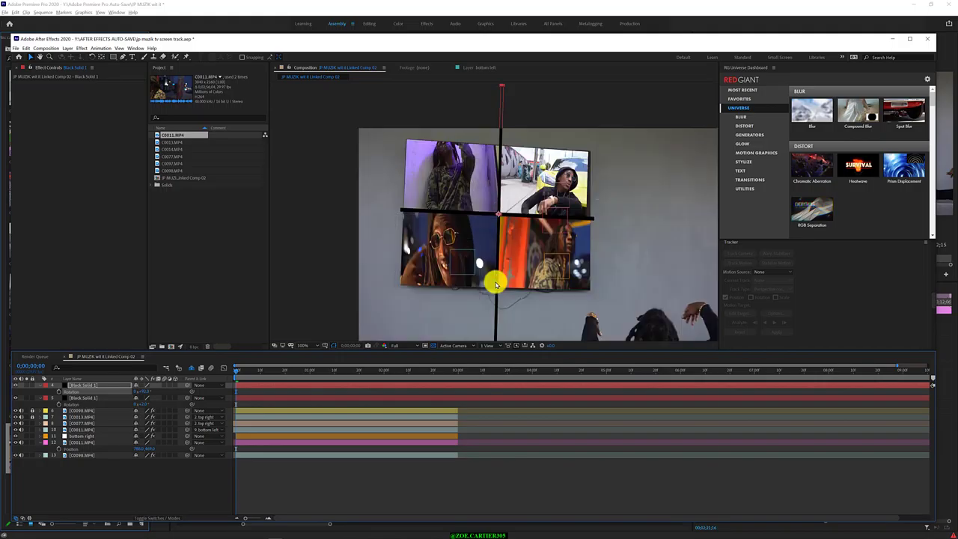
drag(496, 293, 500, 195)
scroll(501, 196, up, 5)
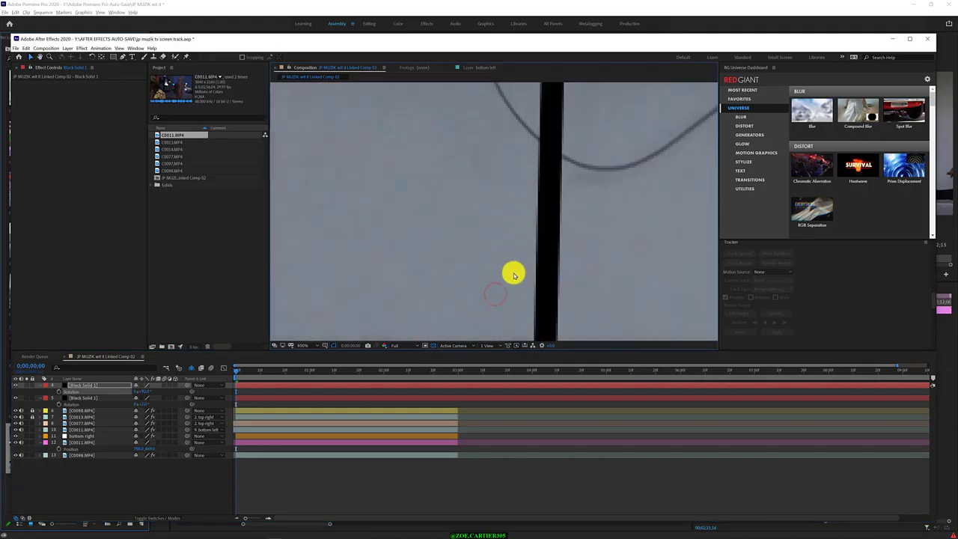
drag(513, 274, 474, 128)
scroll(502, 150, down, 1)
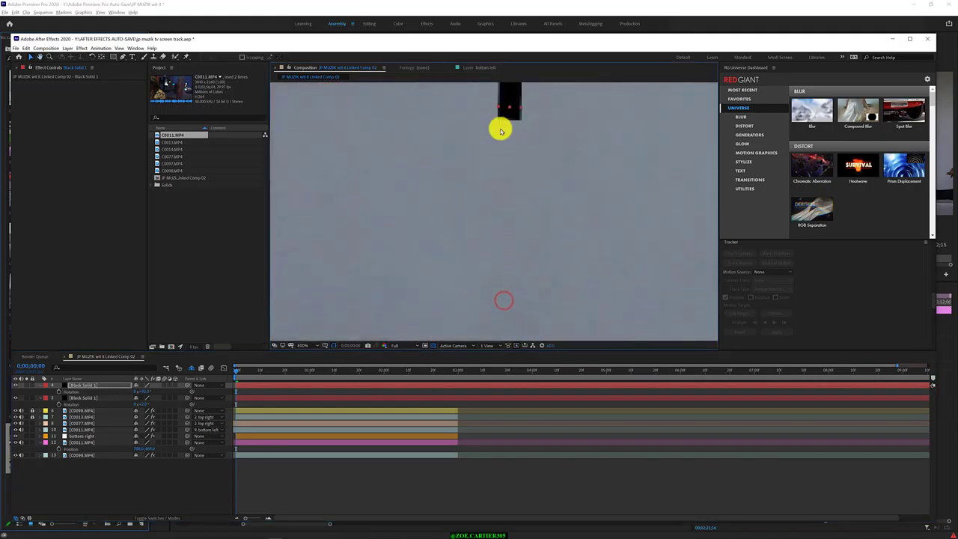
scroll(498, 172, down, 2)
scroll(500, 187, down, 1)
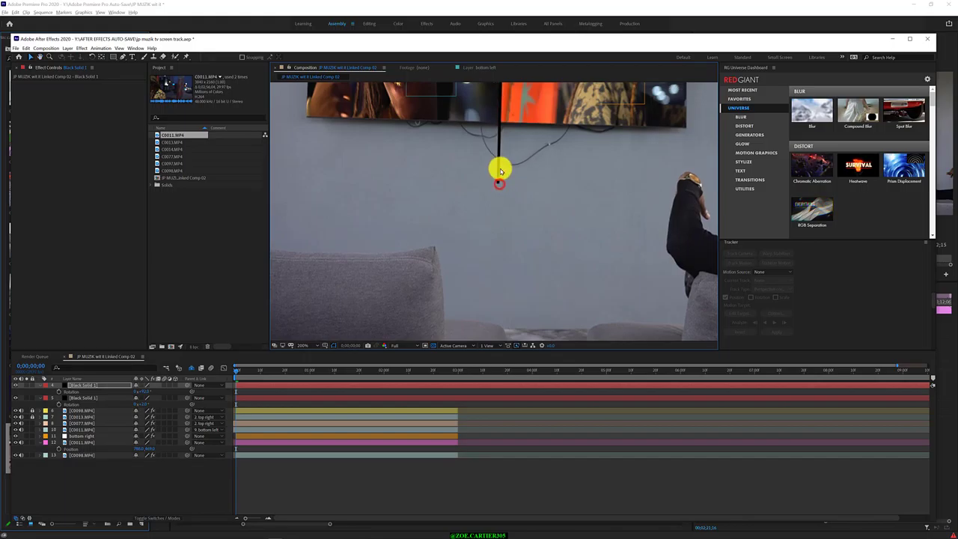
scroll(509, 143, up, 2)
scroll(509, 142, down, 2)
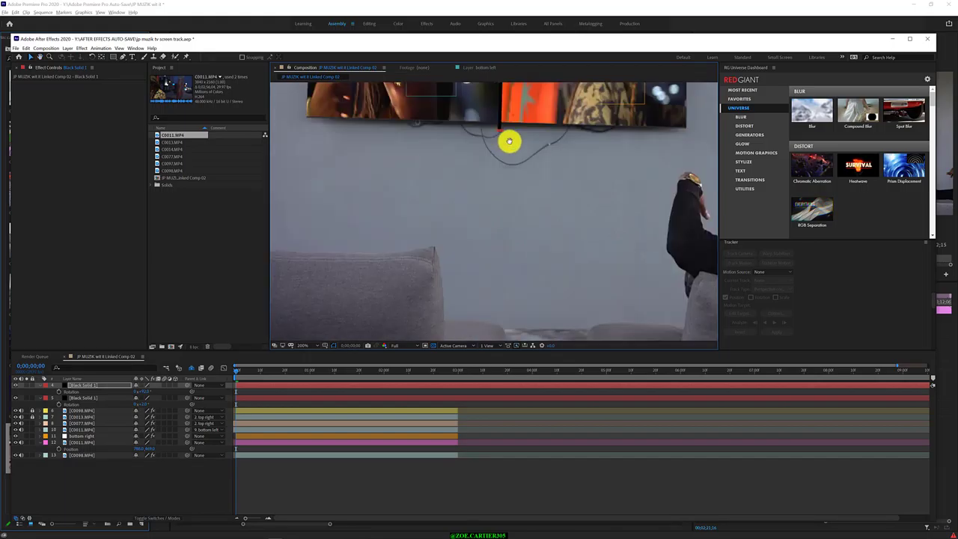
drag(509, 142, 509, 322)
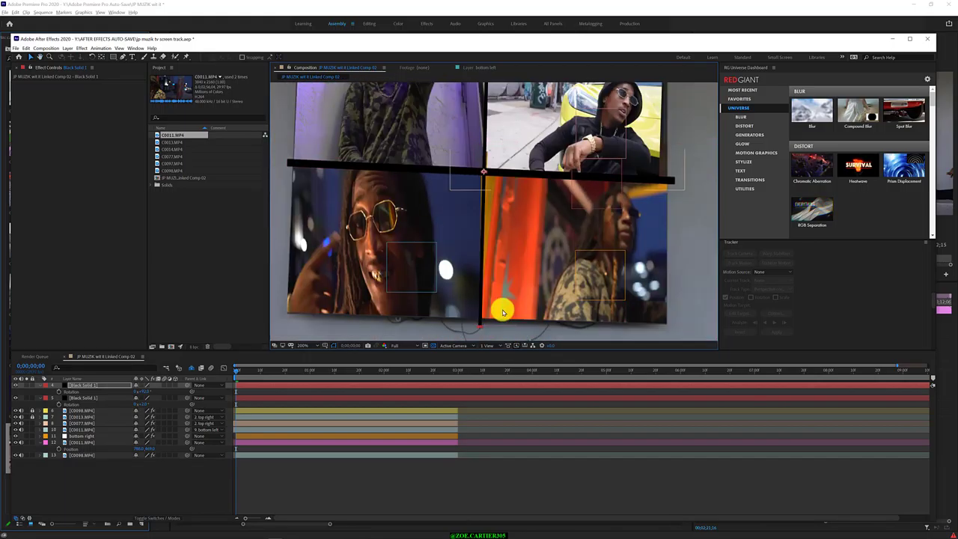
scroll(503, 312, up, 2)
scroll(500, 278, up, 3)
scroll(466, 242, up, 1)
drag(464, 248, 472, 251)
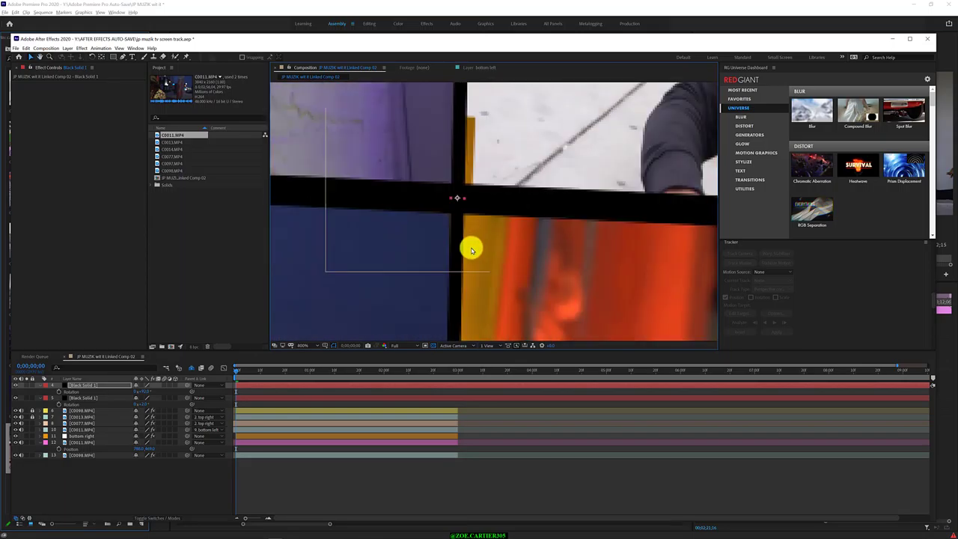
scroll(472, 251, down, 2)
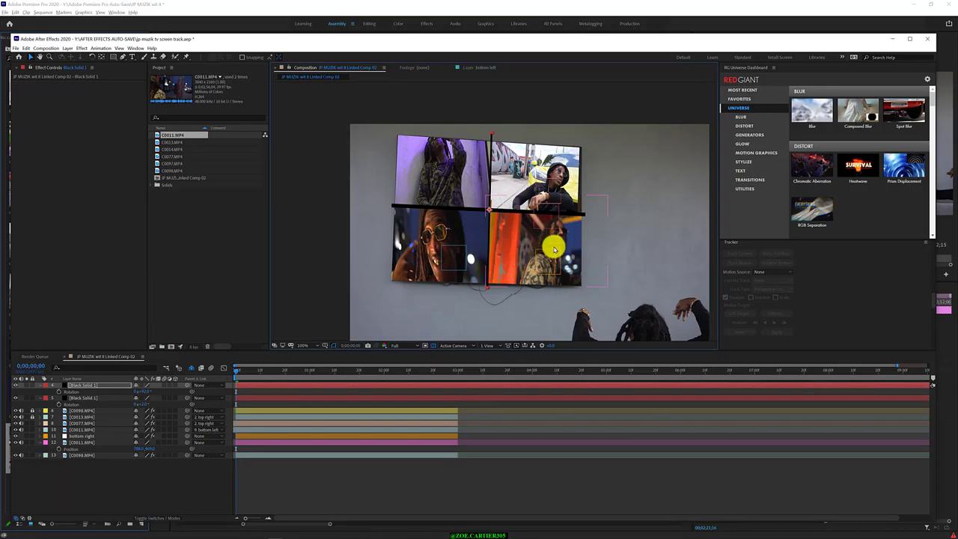
- Nudge the horizontal black bar and its right end so it sits over the seam
key(period)
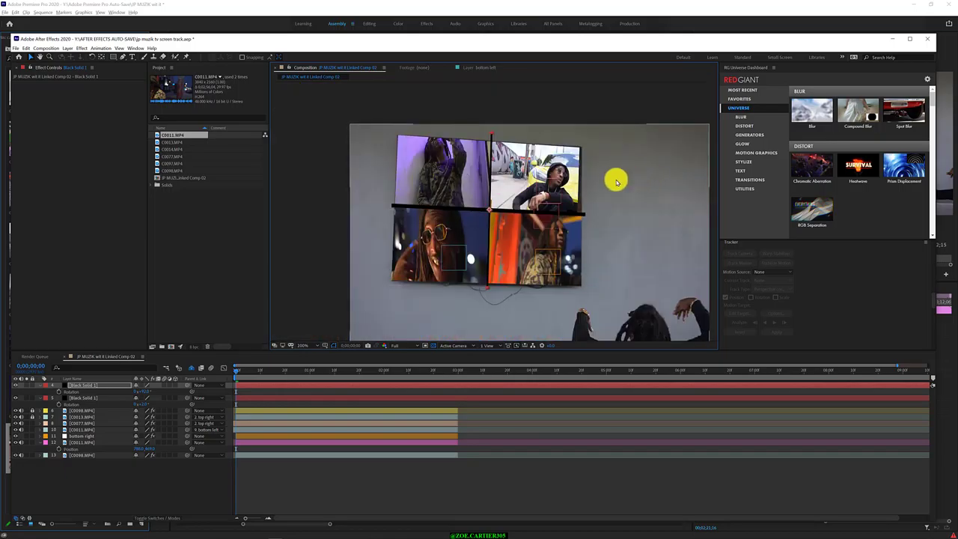
click(413, 203)
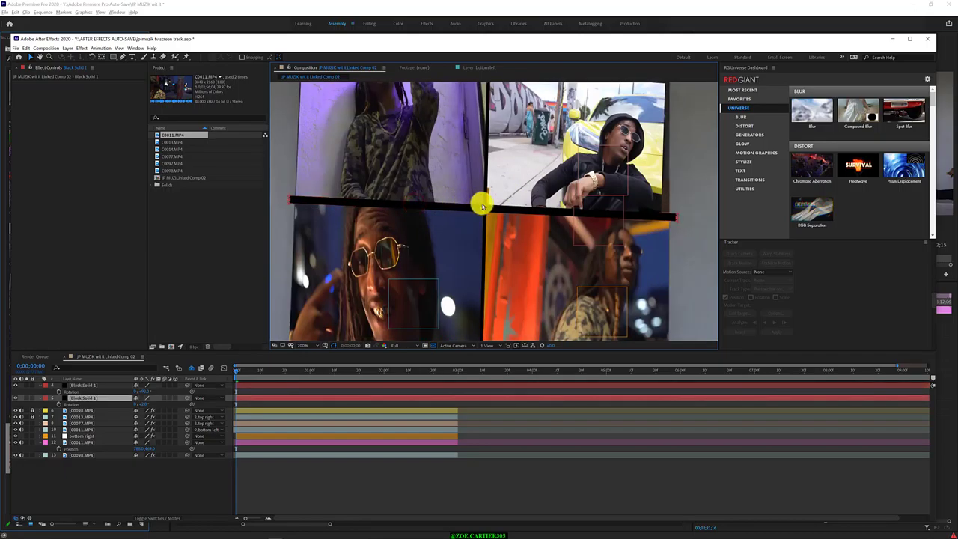
drag(482, 206, 482, 209)
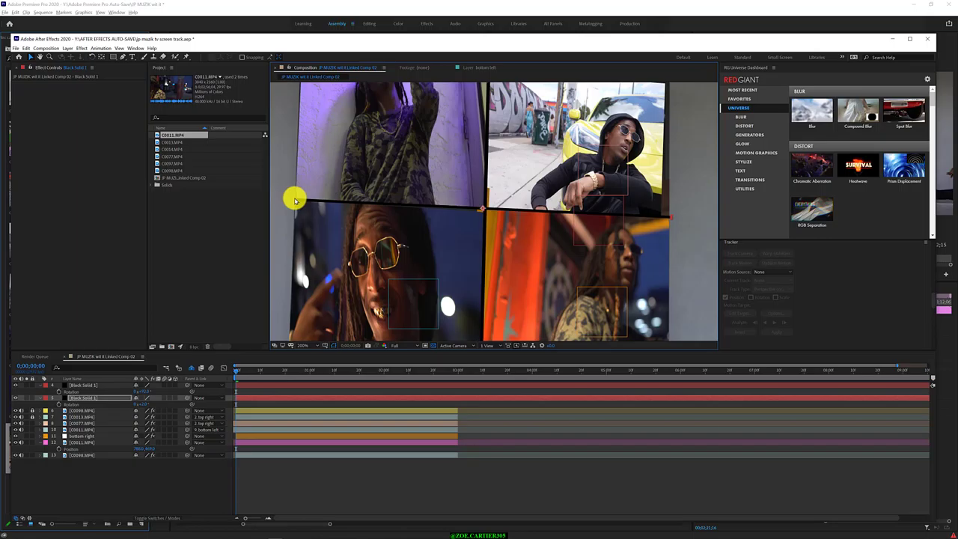
drag(672, 221, 666, 224)
scroll(508, 249, up, 3)
scroll(508, 249, down, 6)
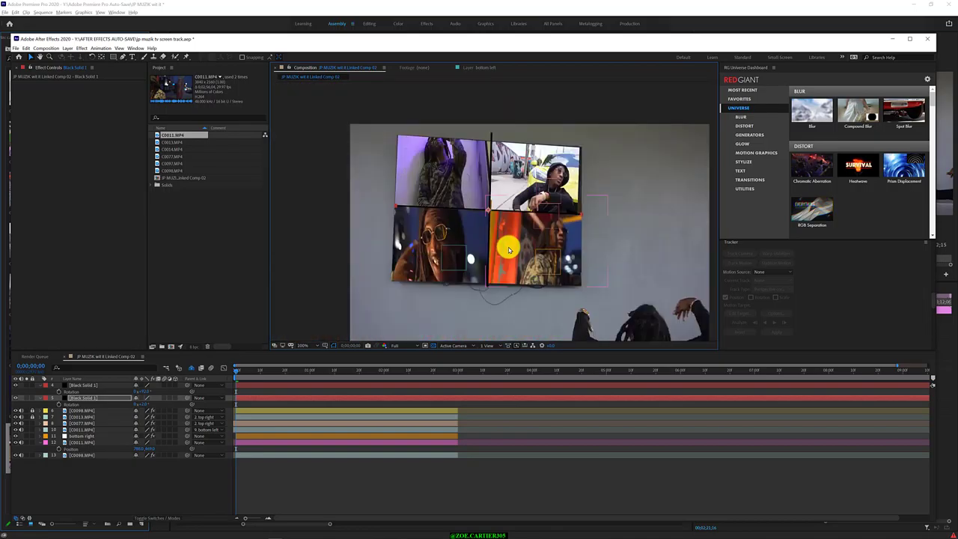
- Pull the top-right C0077 clip's lower Corner Pin point down to the seam
click(487, 133)
drag(488, 132, 487, 288)
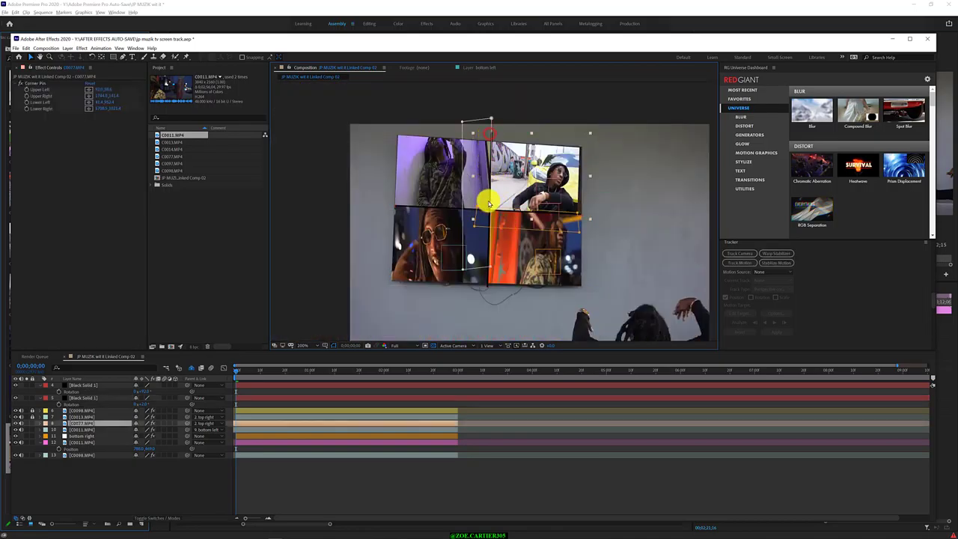
click(487, 288)
scroll(486, 285, up, 3)
scroll(486, 282, down, 1)
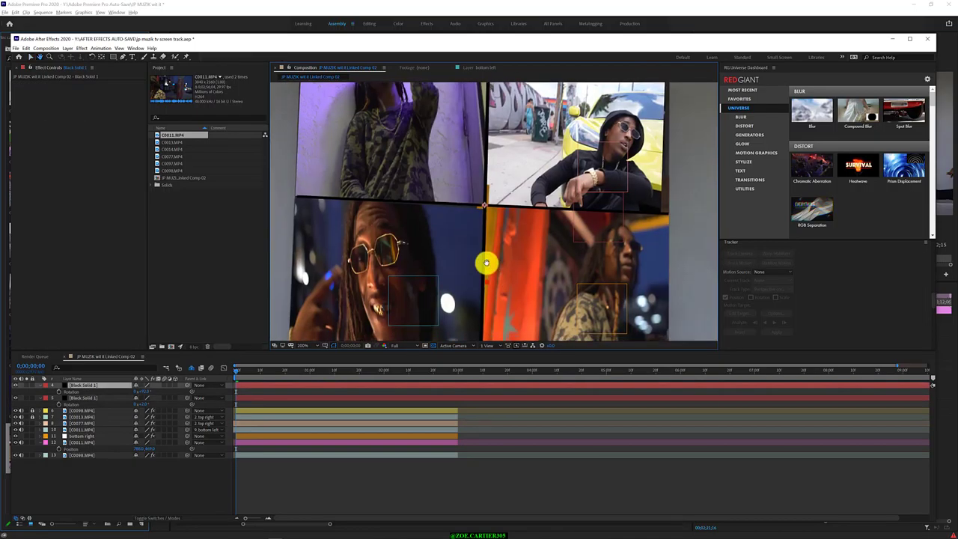
scroll(486, 261, up, 1)
scroll(464, 205, up, 1)
scroll(449, 248, down, 1)
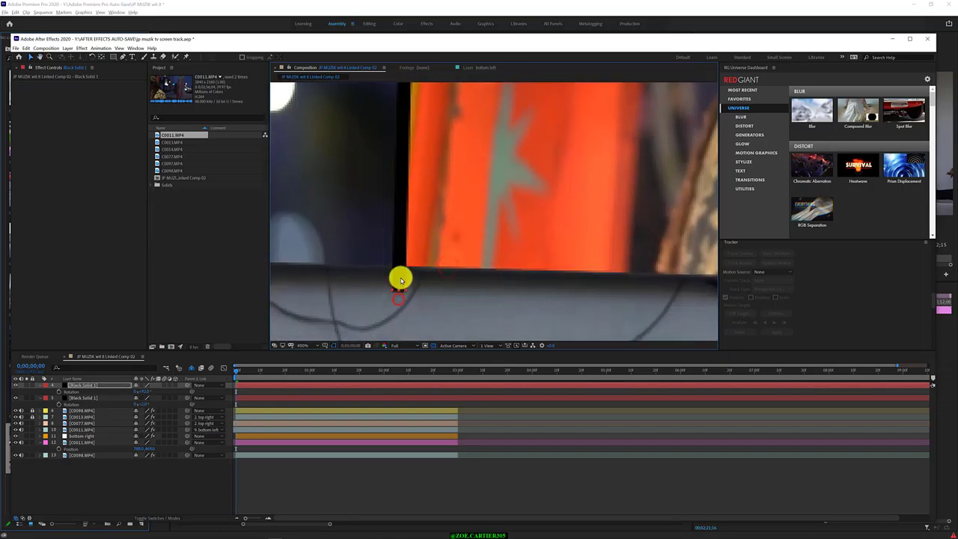
scroll(442, 248, down, 6)
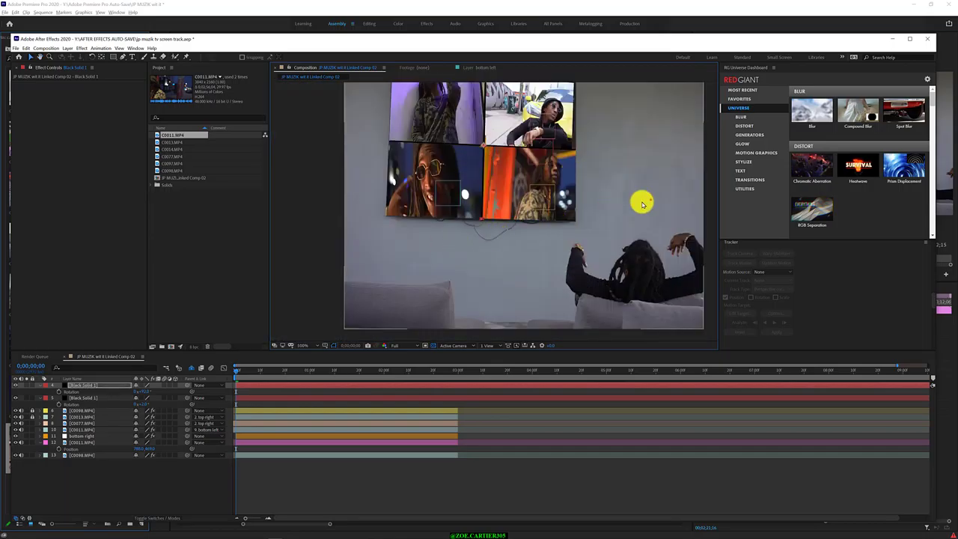
- Nudge the layer 4 black bar's edge over the orange panel's seam
click(650, 200)
scroll(571, 197, down, 1)
scroll(494, 156, up, 1)
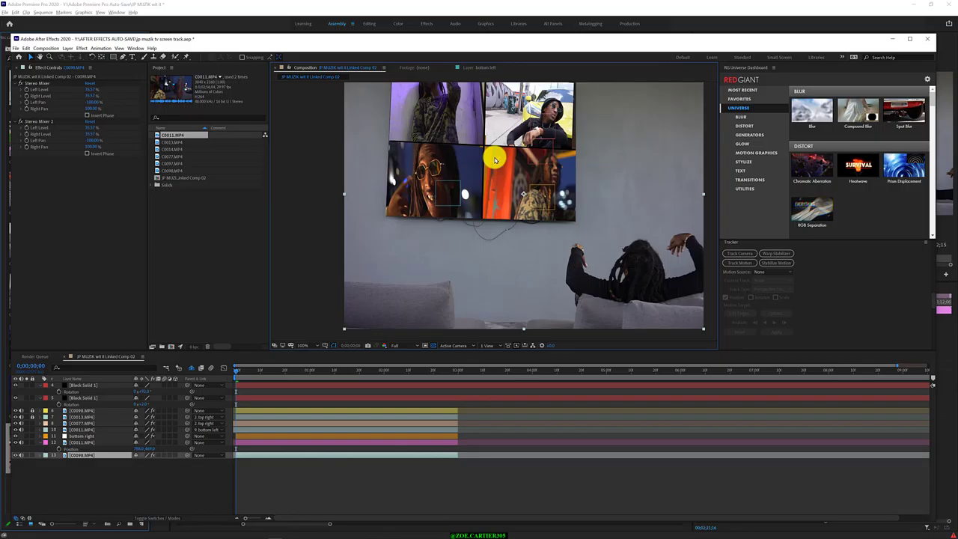
scroll(491, 166, up, 2)
scroll(475, 197, up, 2)
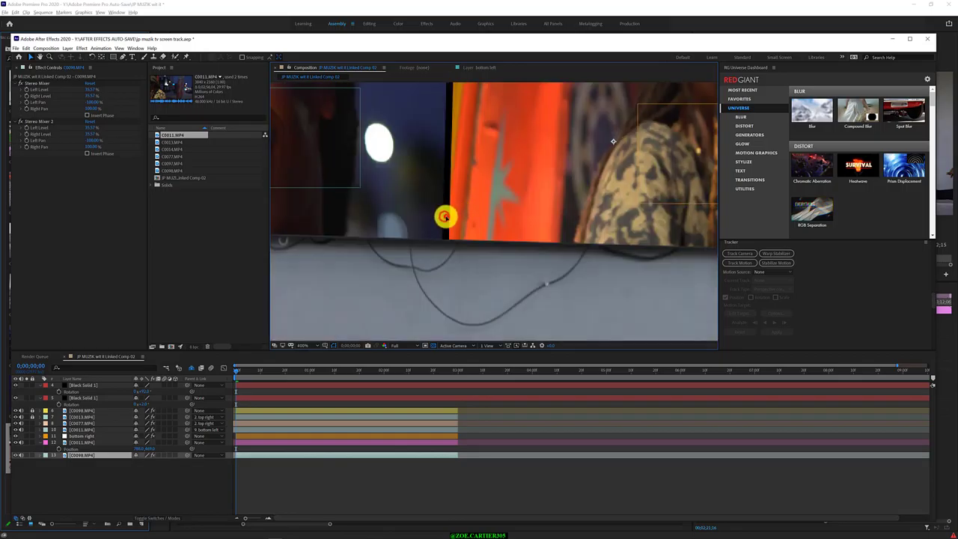
click(88, 398)
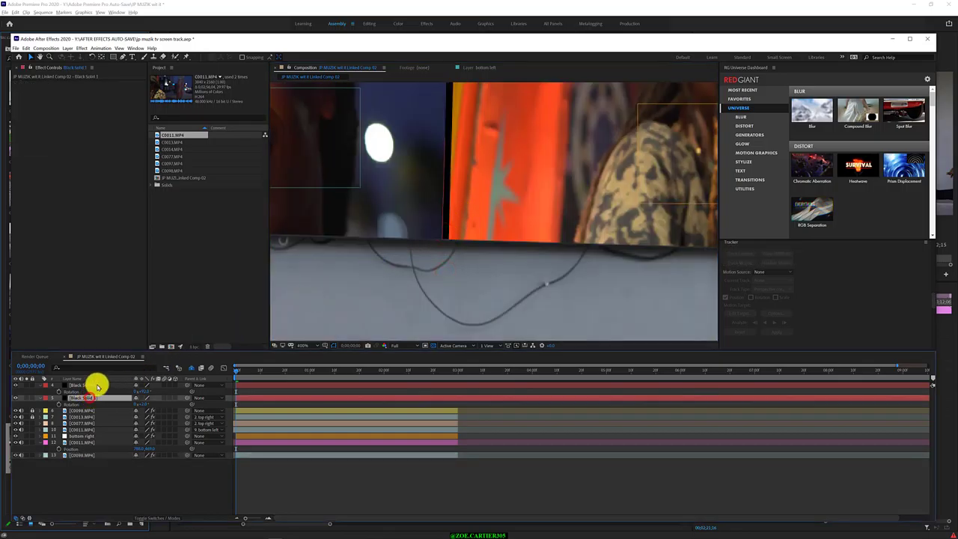
click(96, 386)
drag(445, 229, 443, 233)
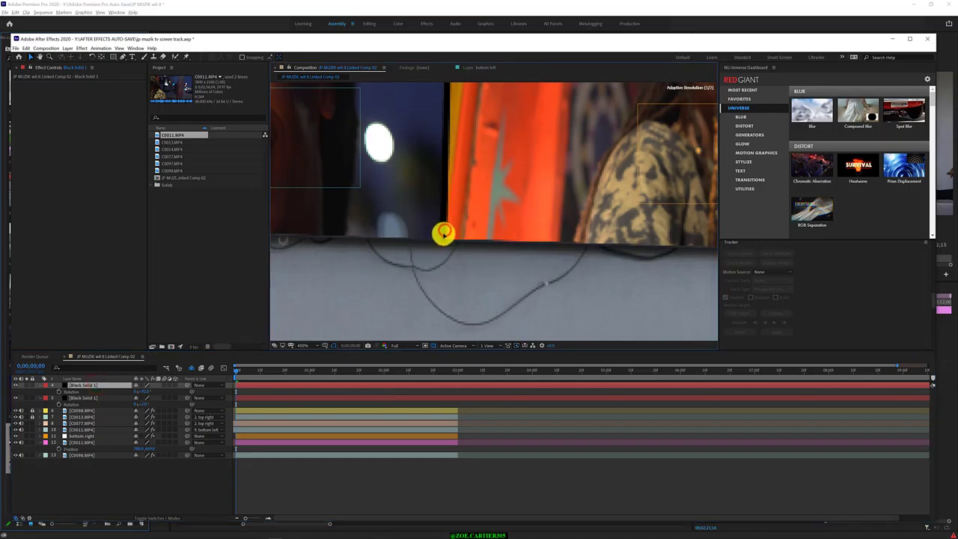
scroll(488, 257, down, 3)
scroll(487, 257, down, 3)
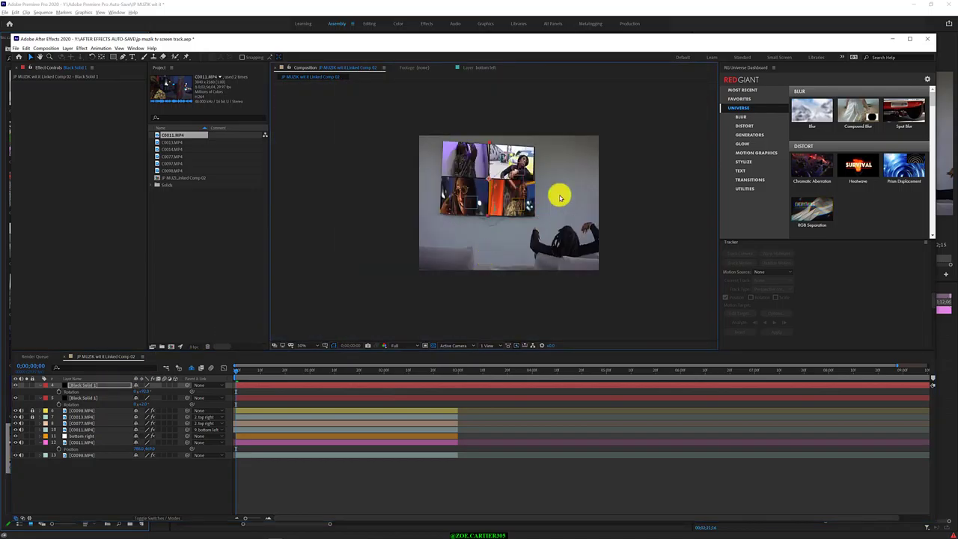
scroll(567, 191, up, 1)
scroll(575, 185, down, 1)
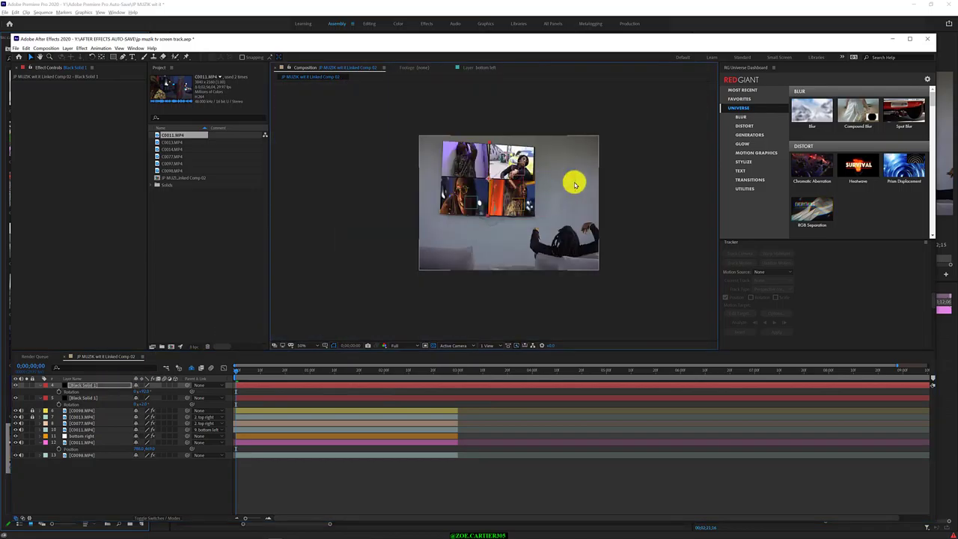
click(131, 451)
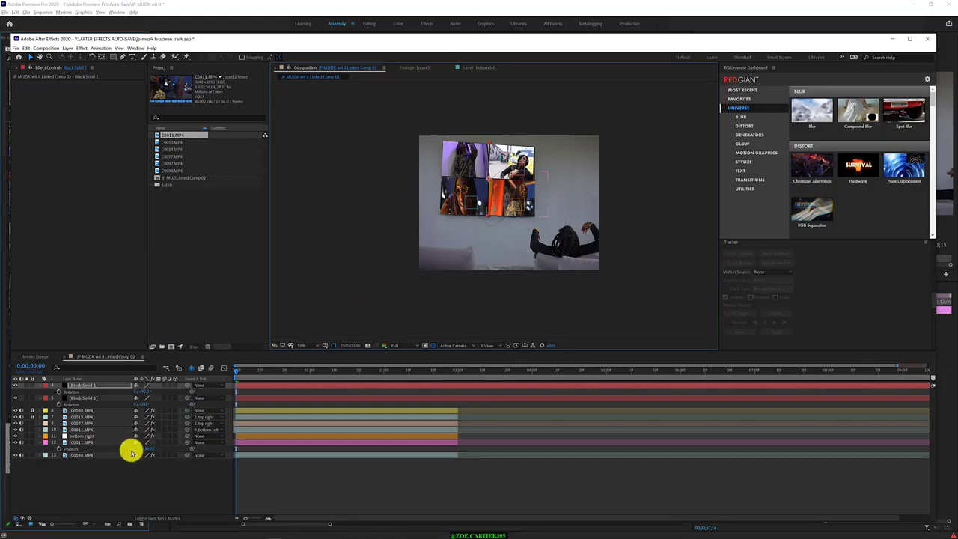
- Parent layer 12 C0011 to '11. bottom right' and scrub to confirm it follows the wall
click(96, 431)
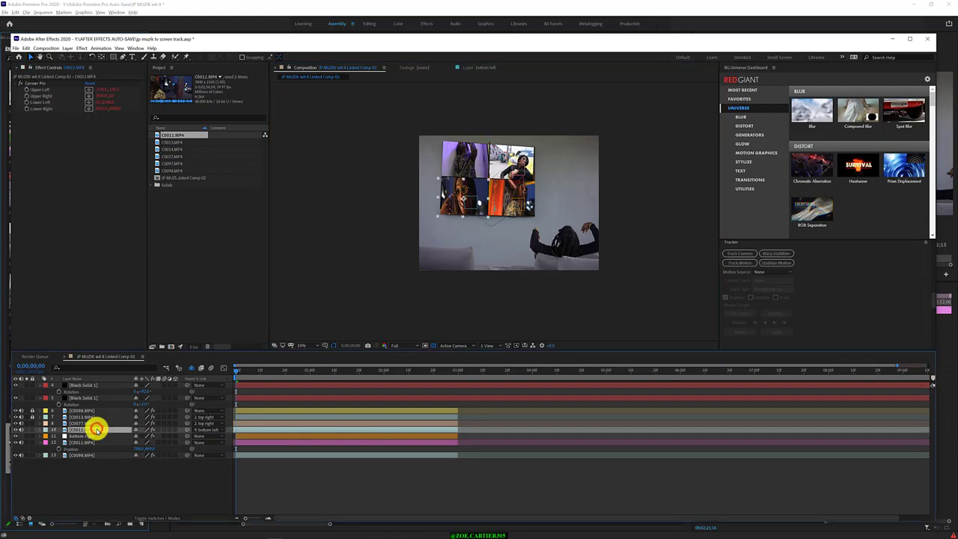
click(92, 443)
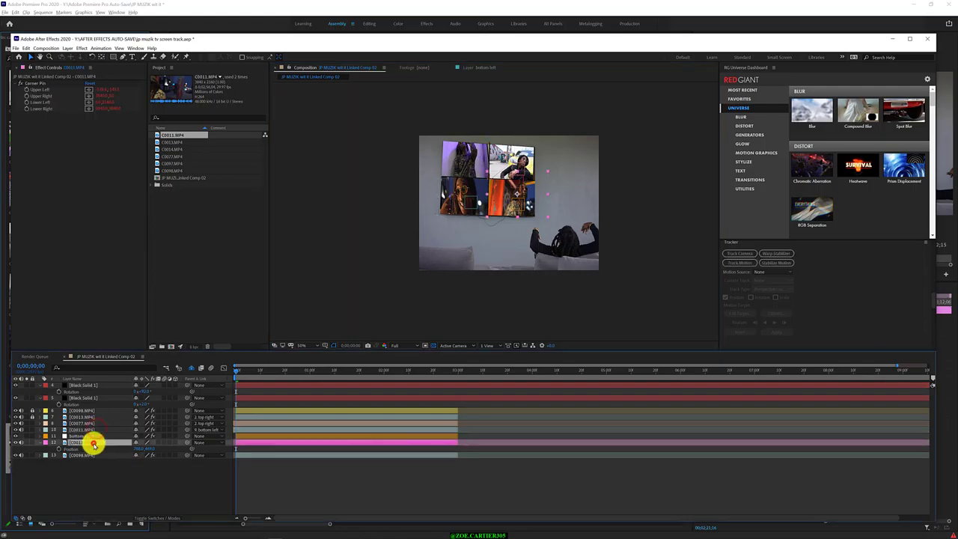
click(204, 443)
click(228, 421)
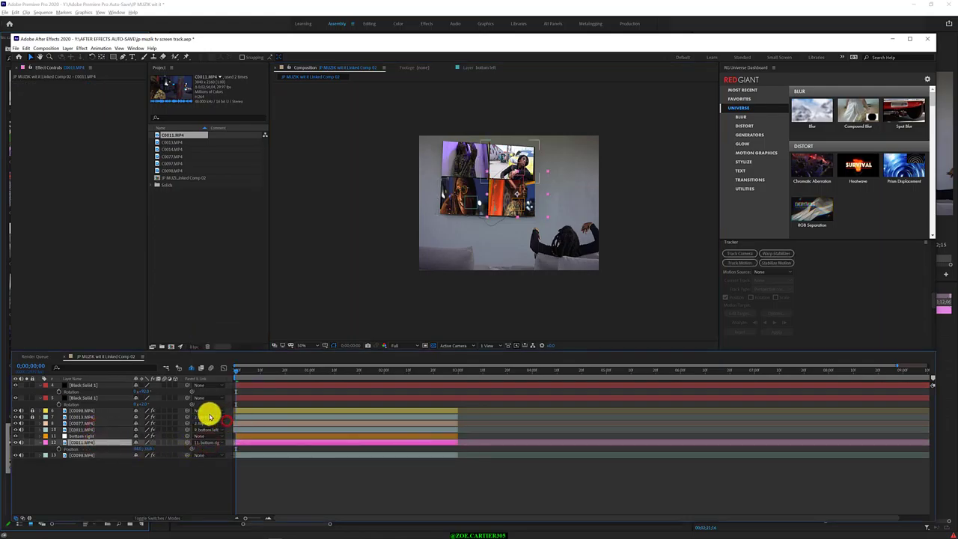
drag(241, 370, 310, 390)
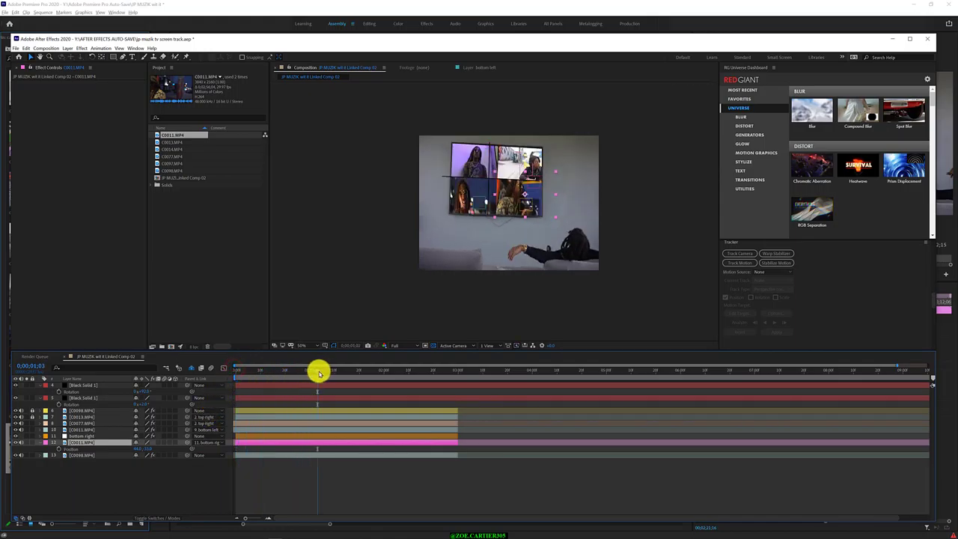
key(Home)
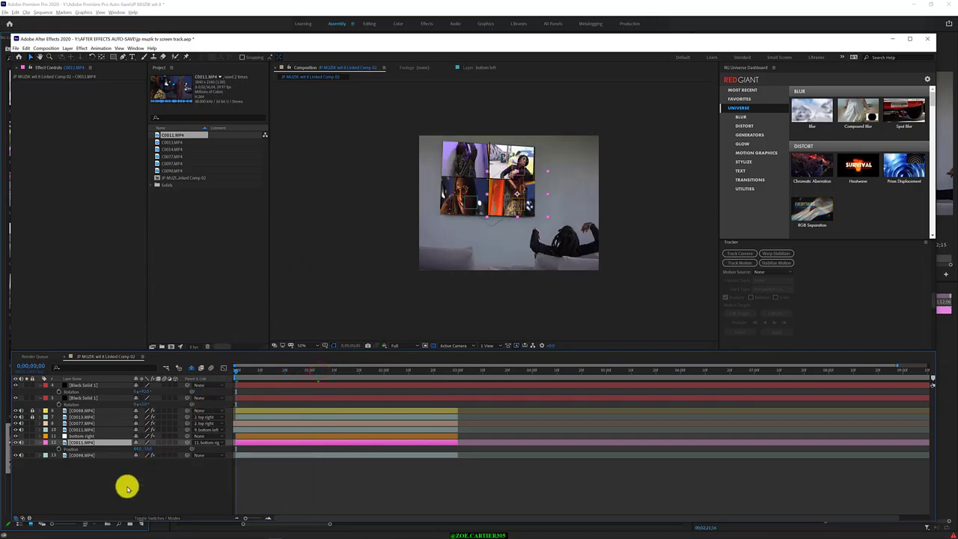
click(120, 494)
click(95, 454)
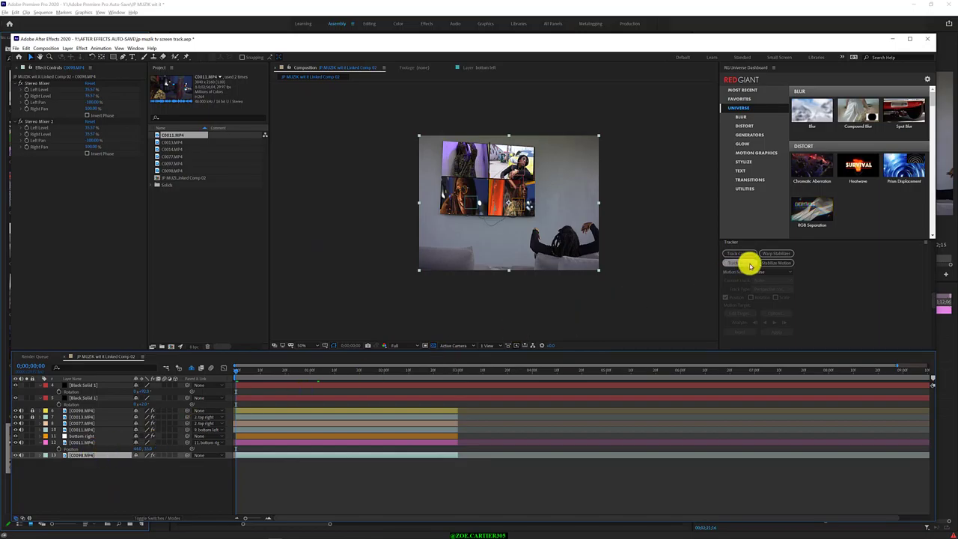
- Start tracking the C0098 background footage with the track type set to Stabilize
click(750, 263)
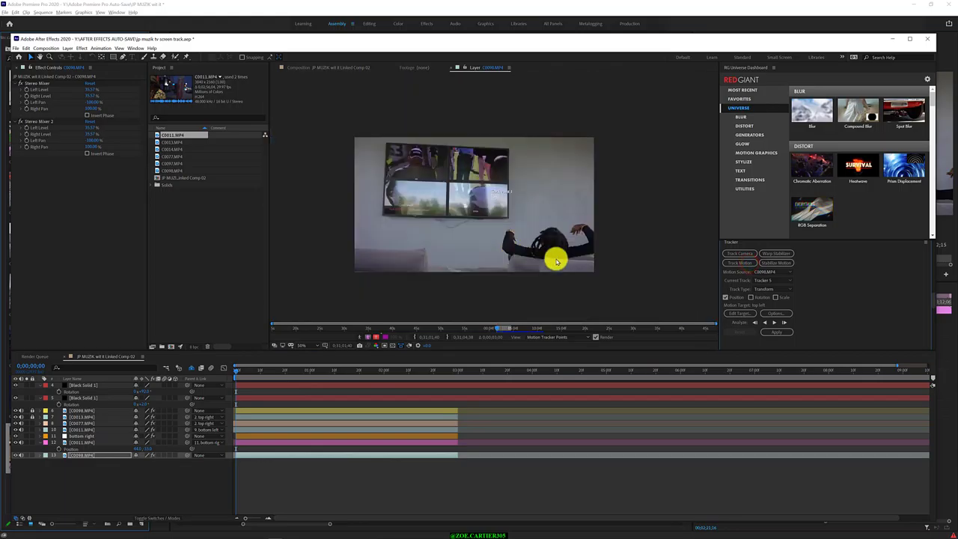
click(778, 289)
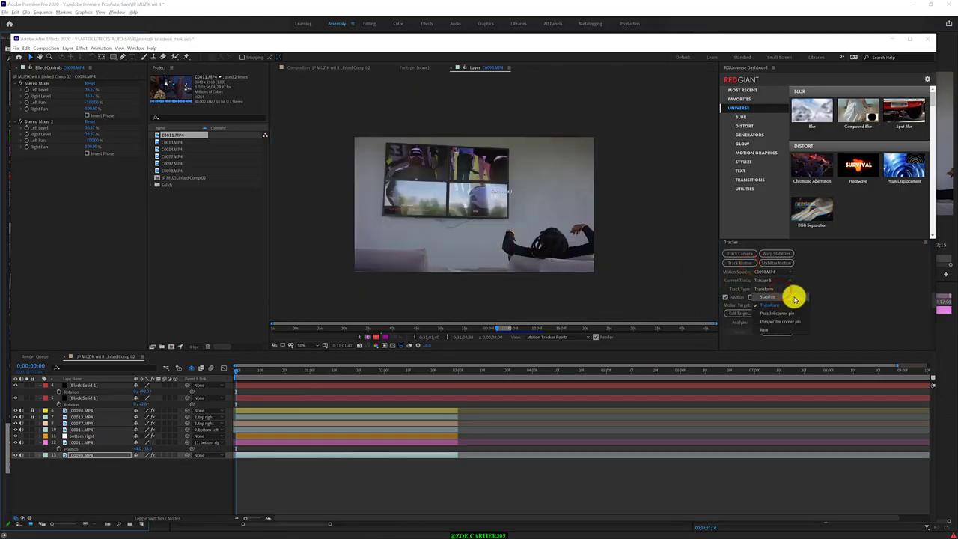
click(771, 297)
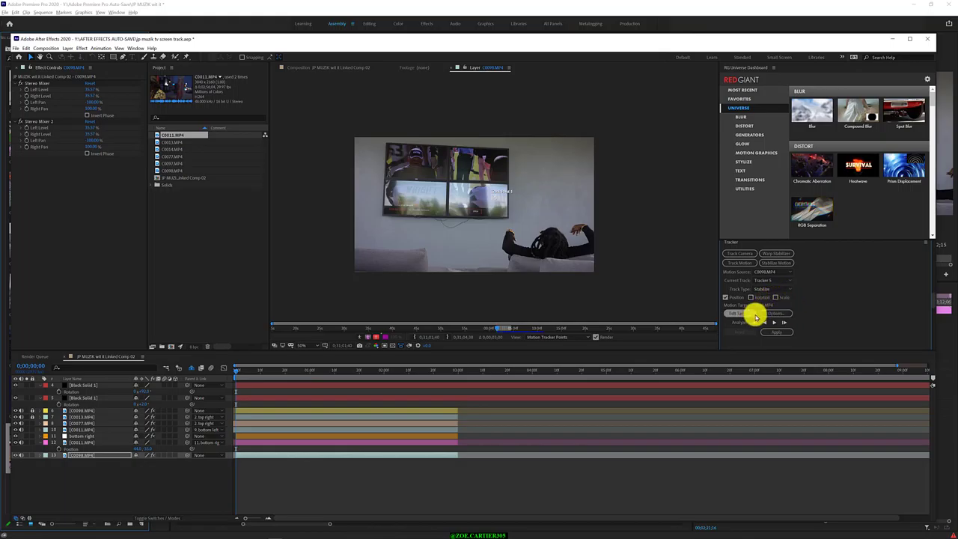
- Add a Null Object layer to the composition and change its label colour to green
right_click(139, 487)
mouse_move(155, 417)
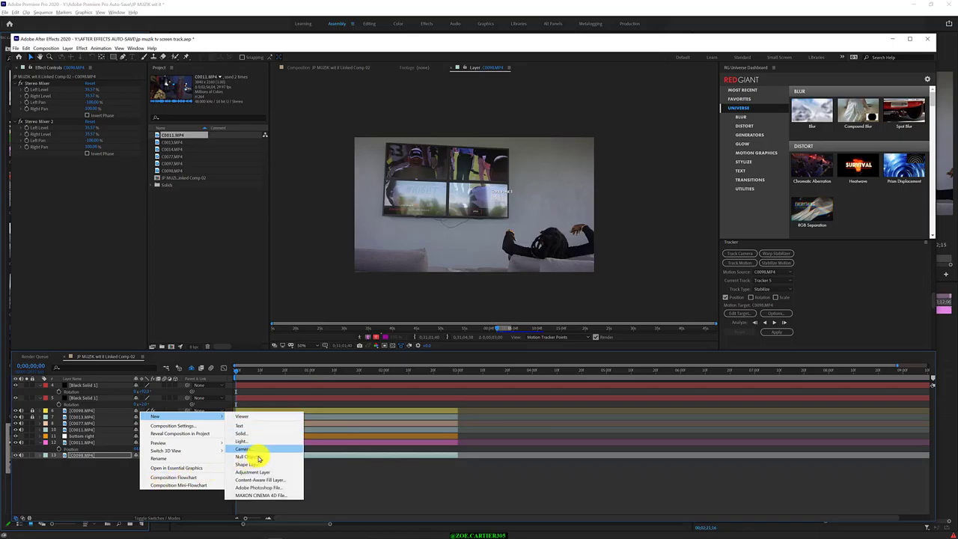
click(258, 457)
text(whole tv)
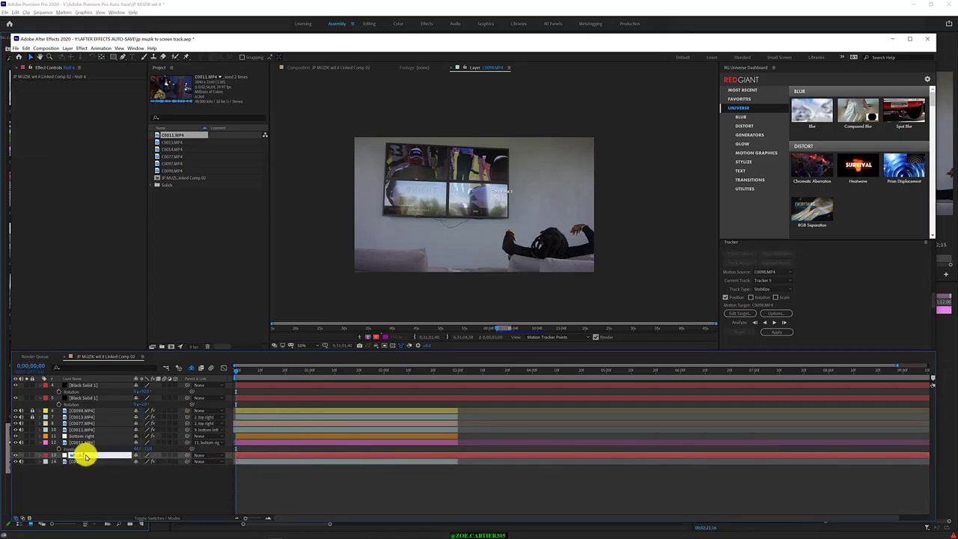
click(44, 455)
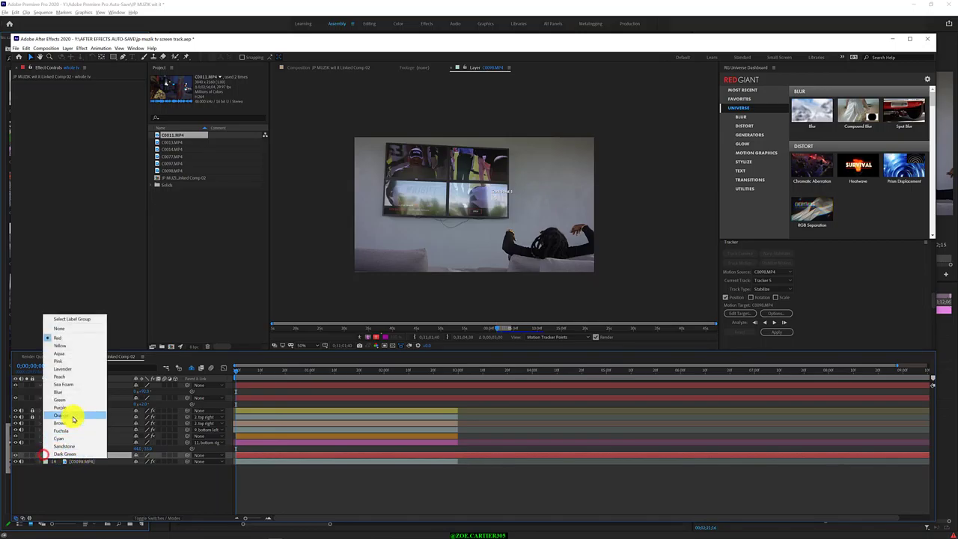
click(64, 408)
click(45, 455)
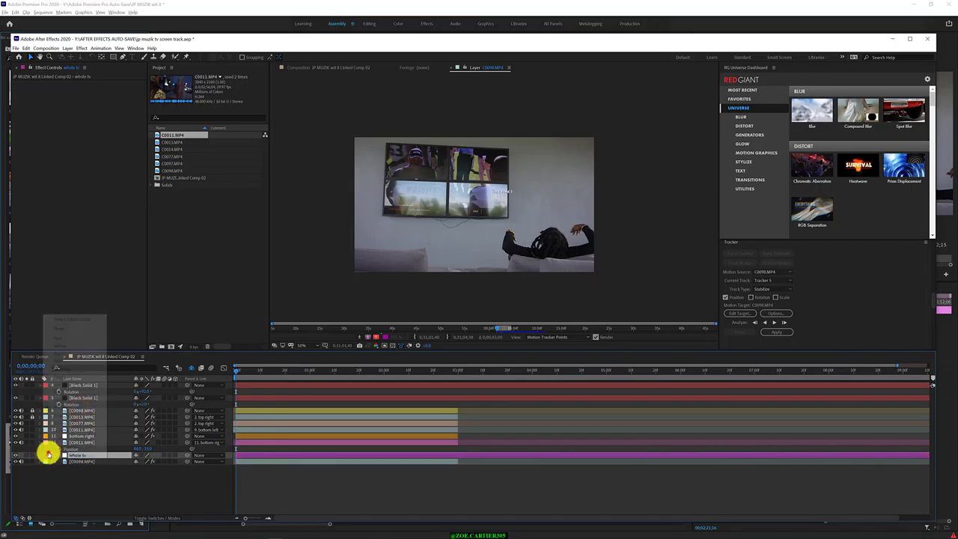
click(67, 402)
click(148, 489)
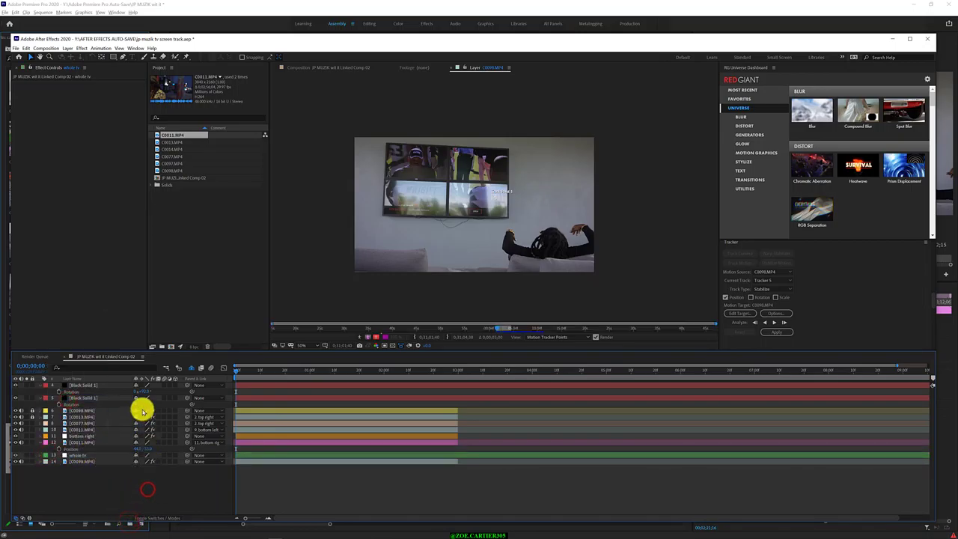
click(106, 455)
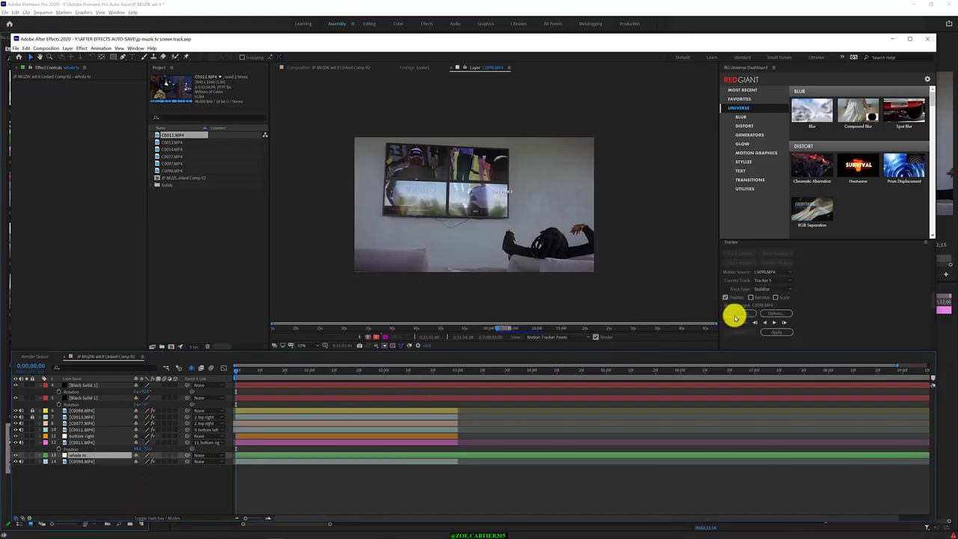
- Open and confirm the Motion Target settings twice, leaving the target layer unchanged
click(743, 313)
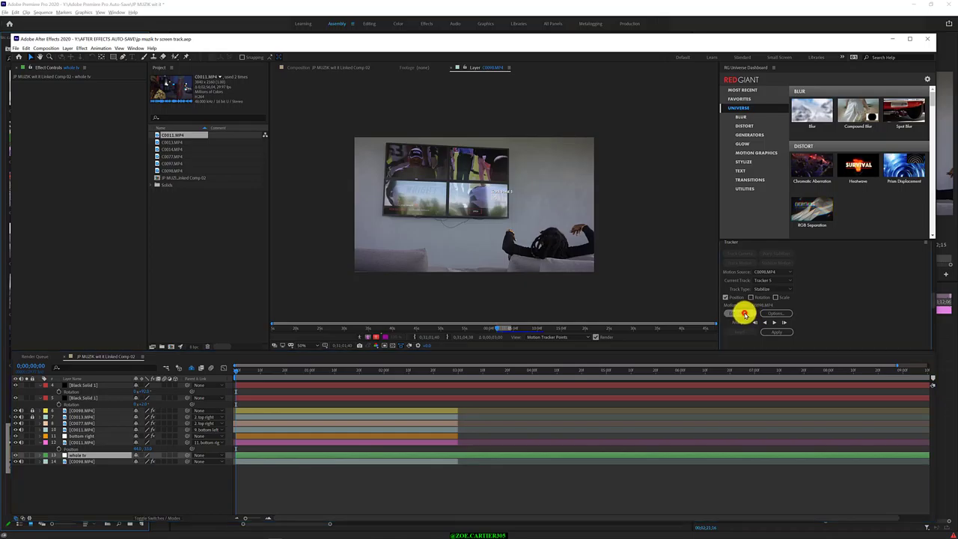
click(443, 258)
click(402, 289)
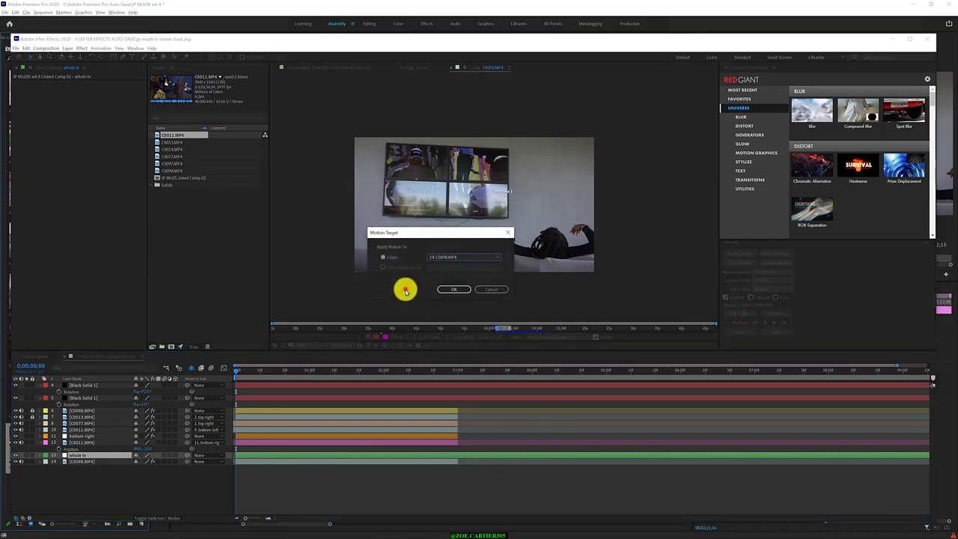
click(485, 292)
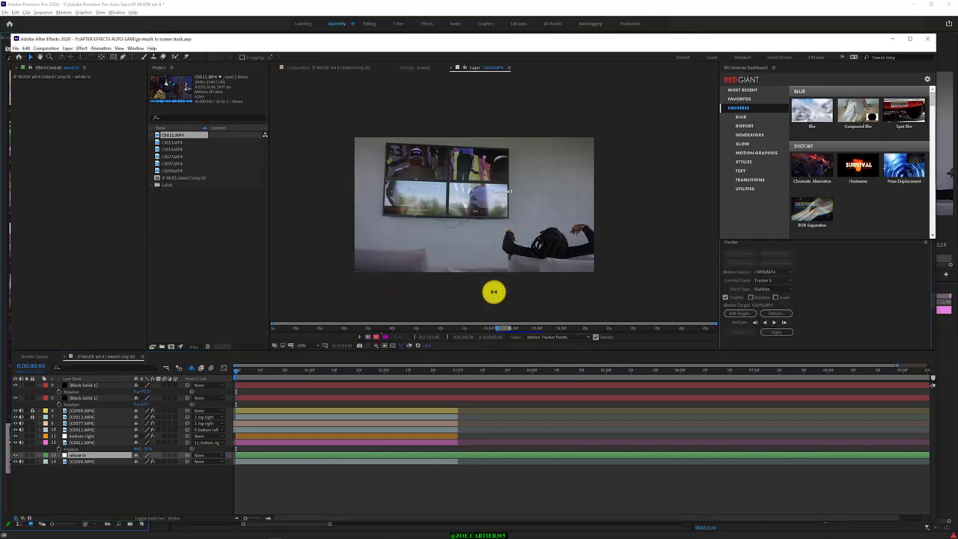
click(745, 313)
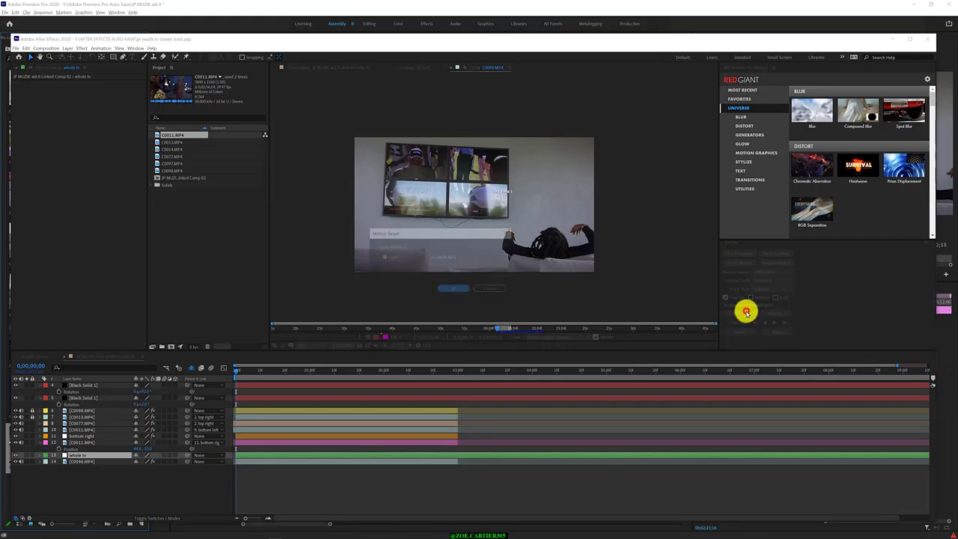
click(450, 257)
click(450, 257)
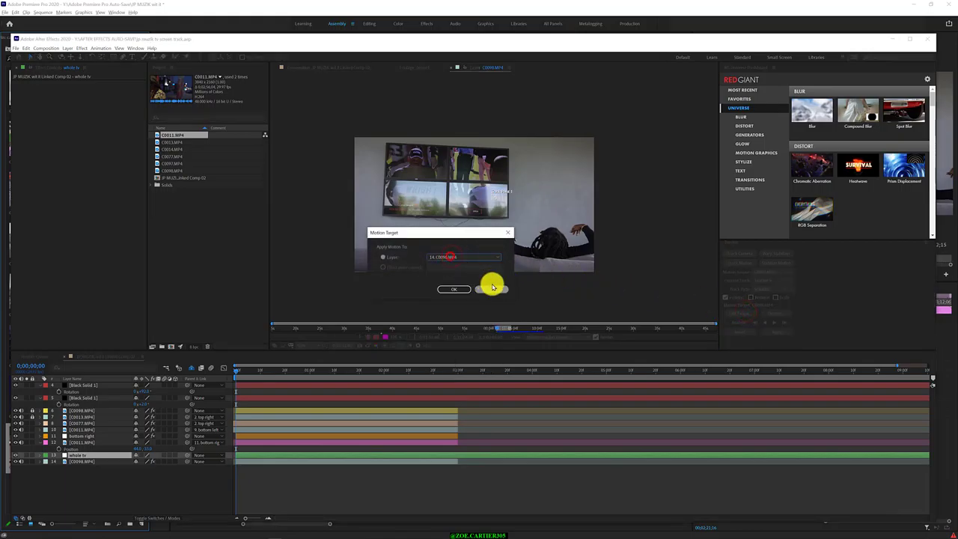
click(495, 286)
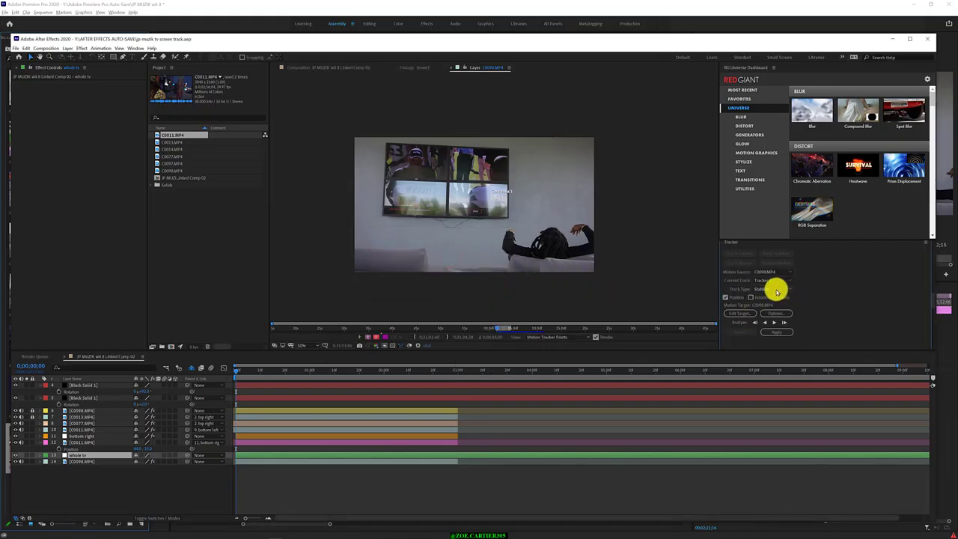
- Set Track Type to Transform and make '13. whole tv' the motion target
click(769, 289)
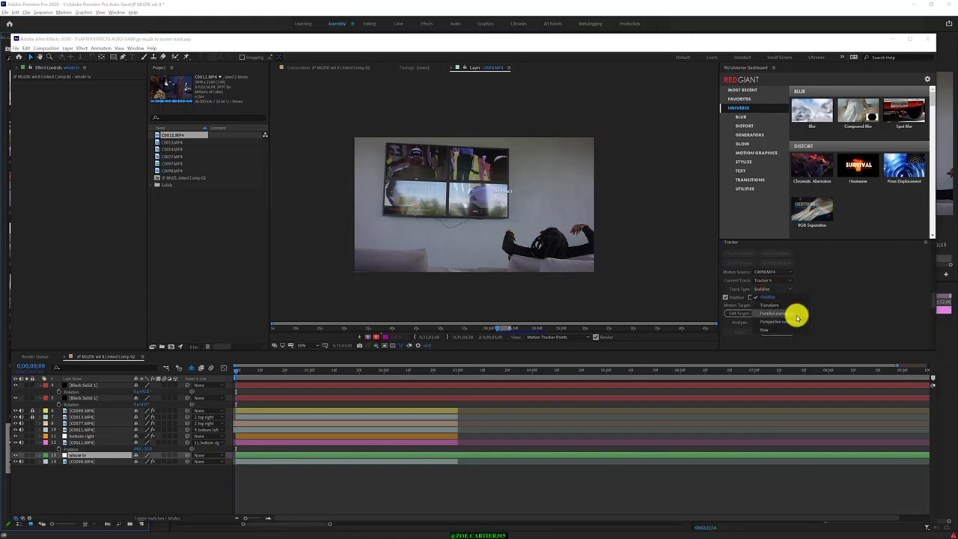
click(794, 306)
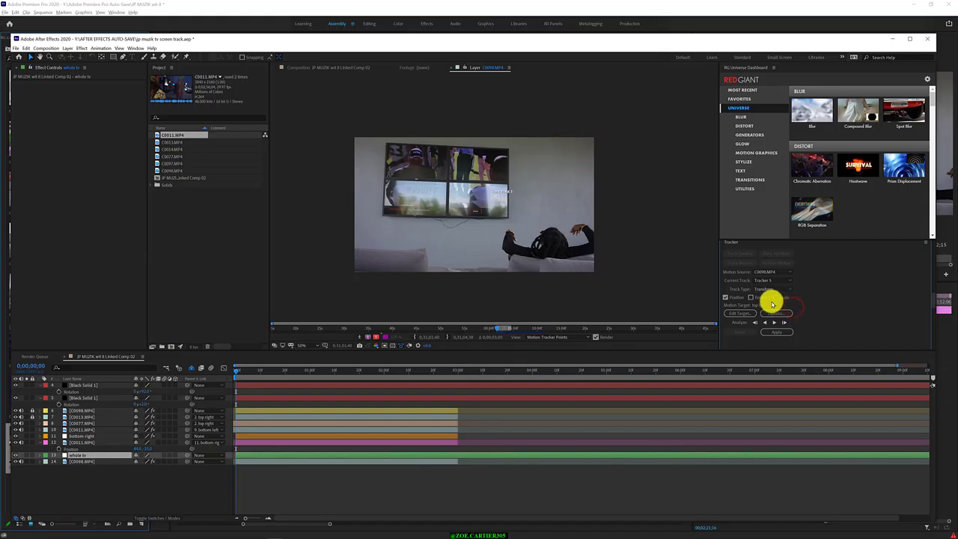
click(744, 314)
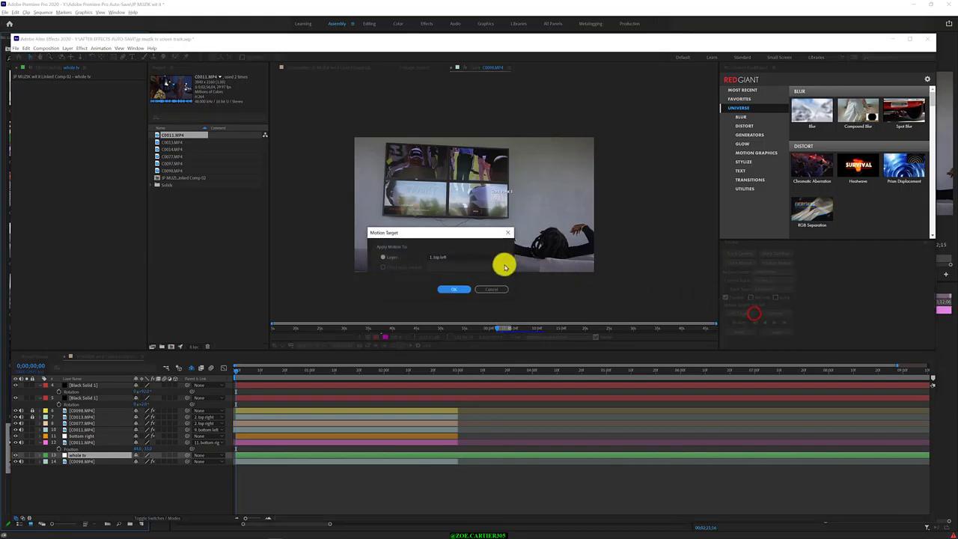
click(475, 258)
click(458, 363)
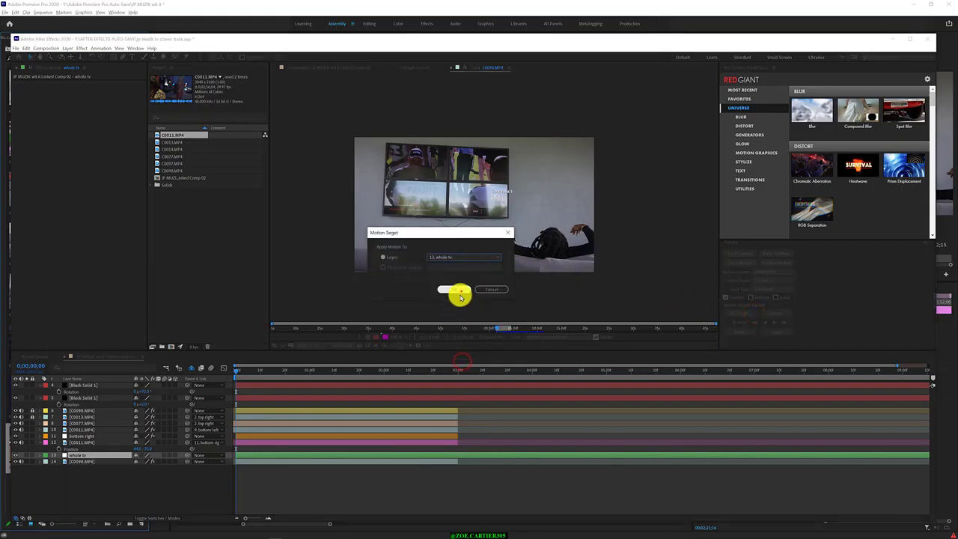
click(458, 290)
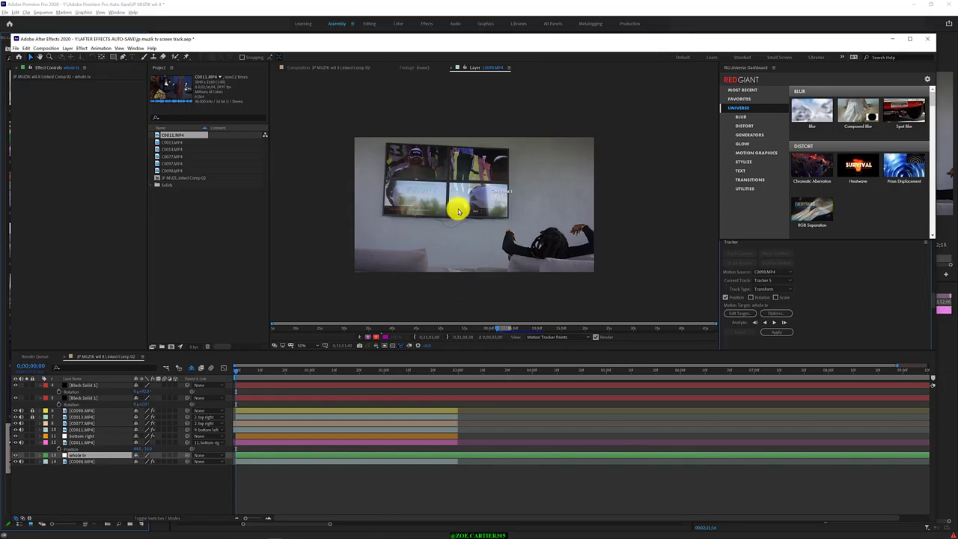
scroll(440, 205, down, 1)
- Move the C0098.MP4 track point to the panels' centre seam and track forward to 0;00;00;04
scroll(479, 197, up, 1)
scroll(491, 196, up, 2)
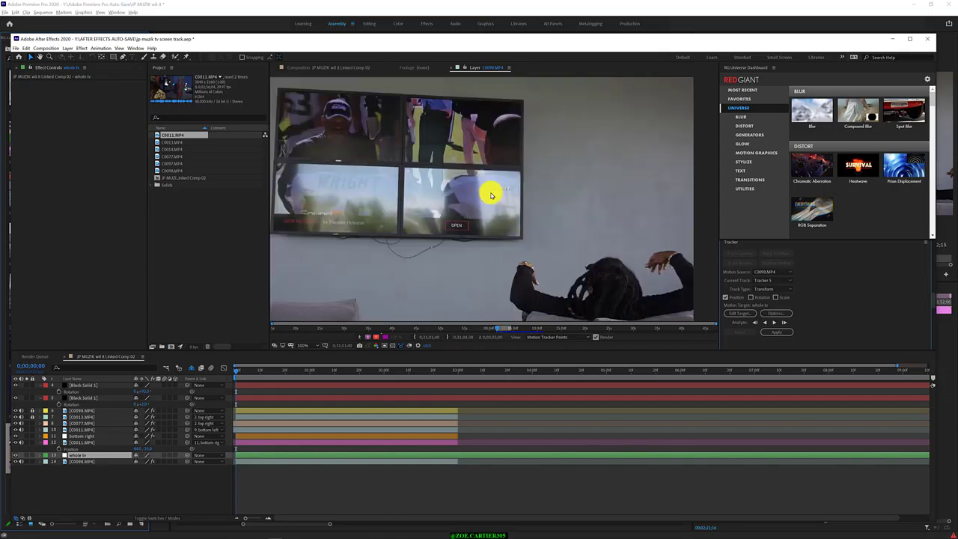
click(490, 195)
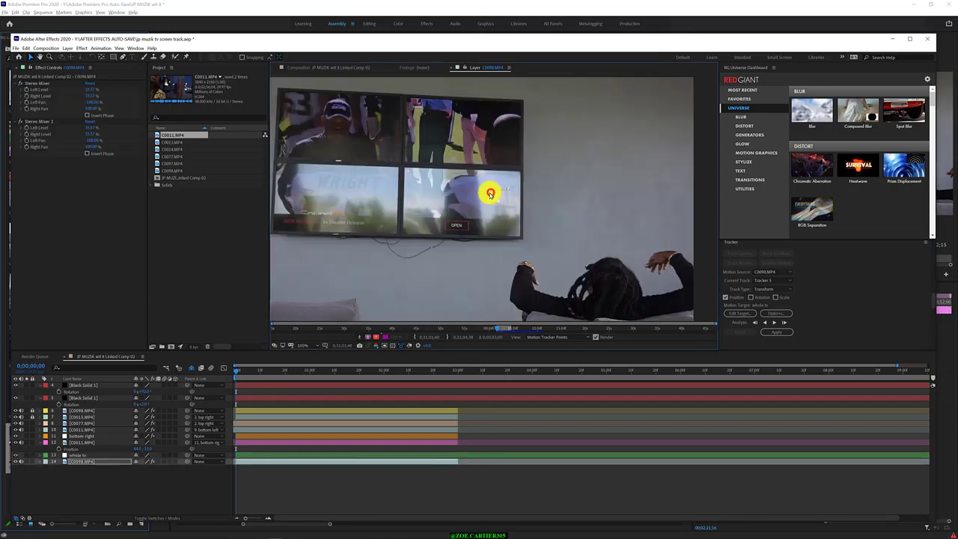
mouse_move(486, 194)
mouse_down()
mouse_move(415, 179)
mouse_move(398, 164)
mouse_up()
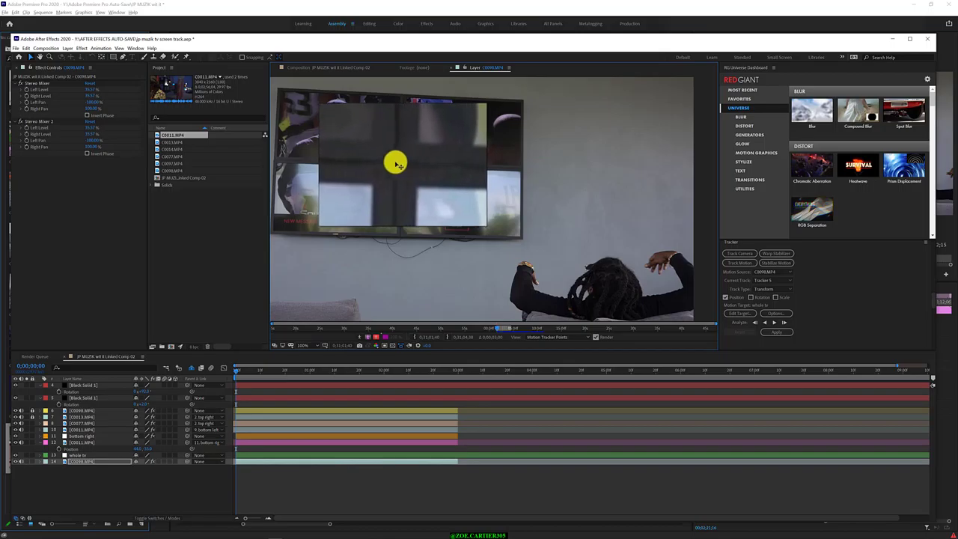
drag(398, 164, 396, 165)
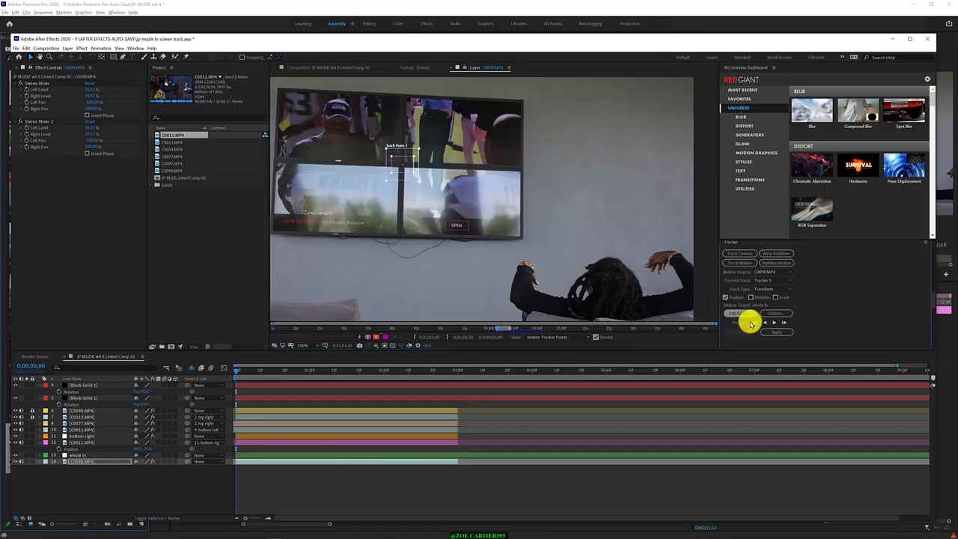
click(776, 322)
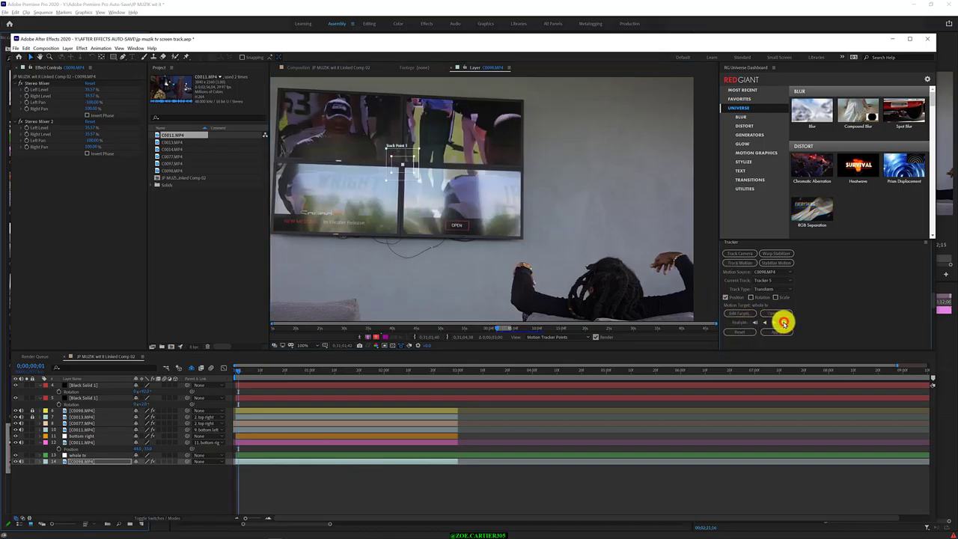
click(775, 322)
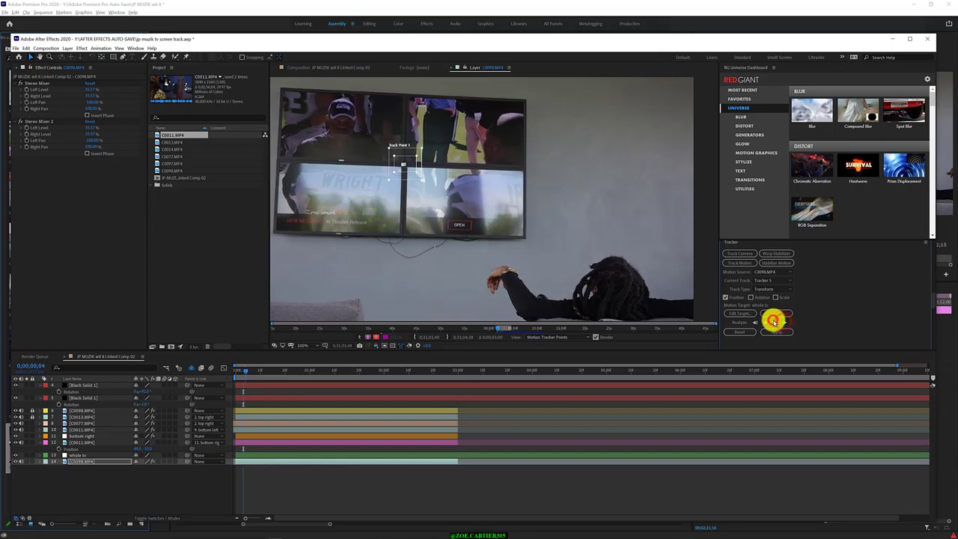
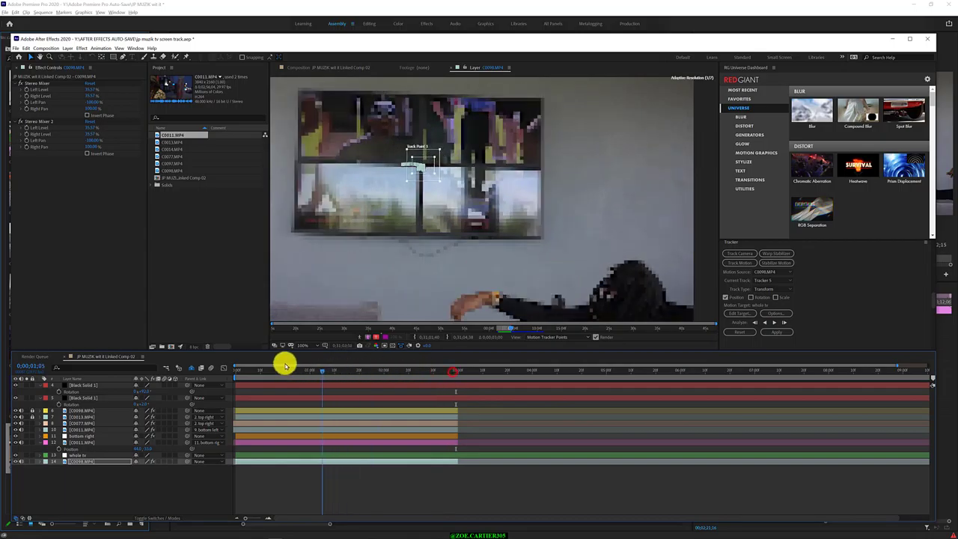
- From the first frame, apply the screen track to the whole tv layer in X and Y
drag(453, 373, 197, 359)
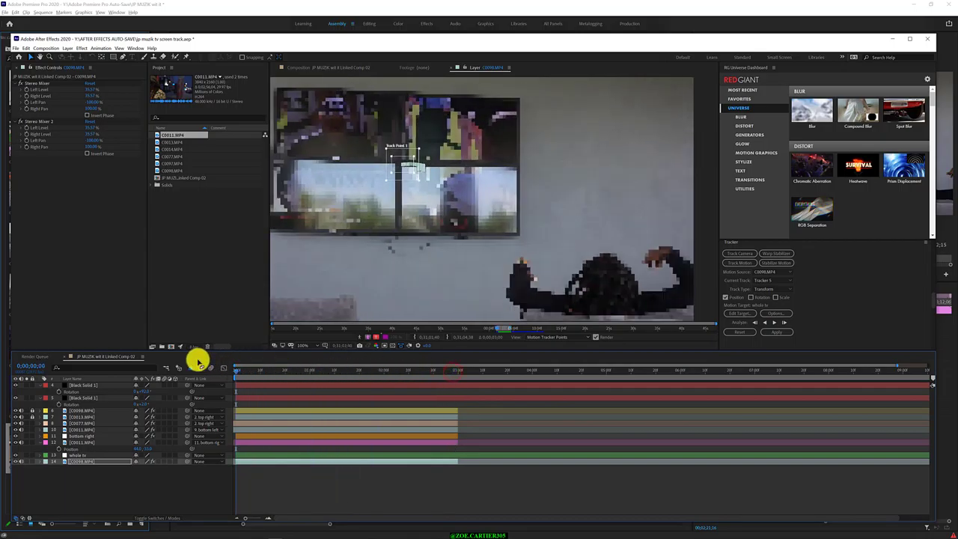
click(767, 331)
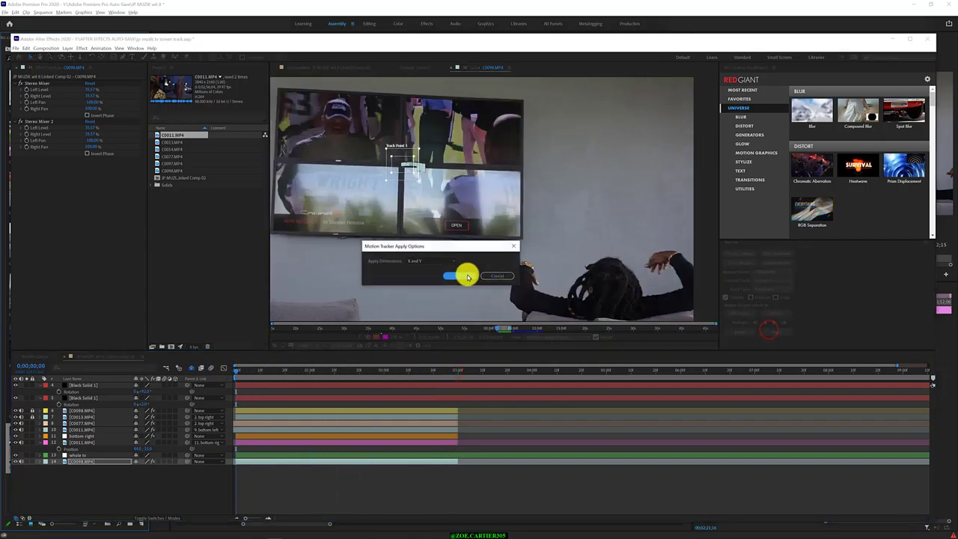
click(467, 274)
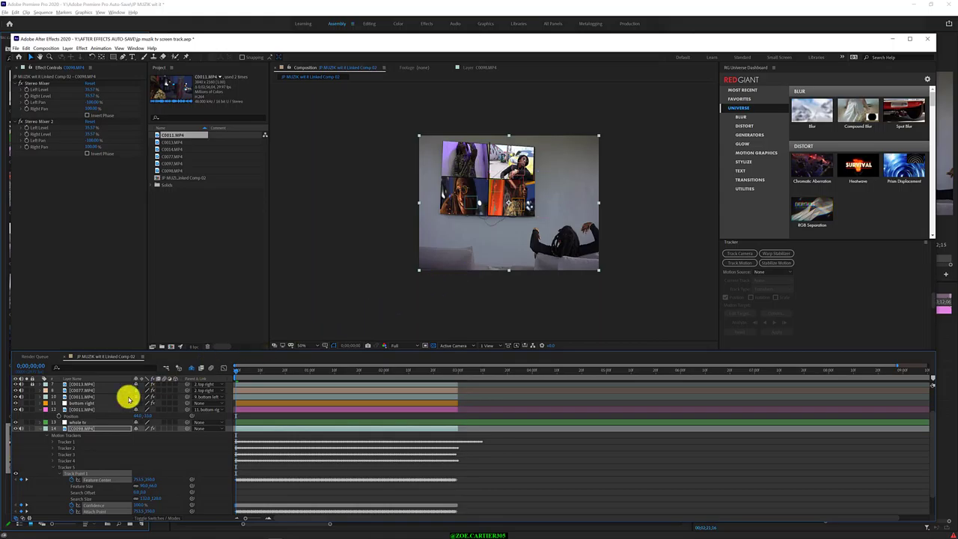
- Parent both Black Solid 1 layers (4 and 5) to whole tv and preview the tracked clips
click(39, 430)
click(90, 453)
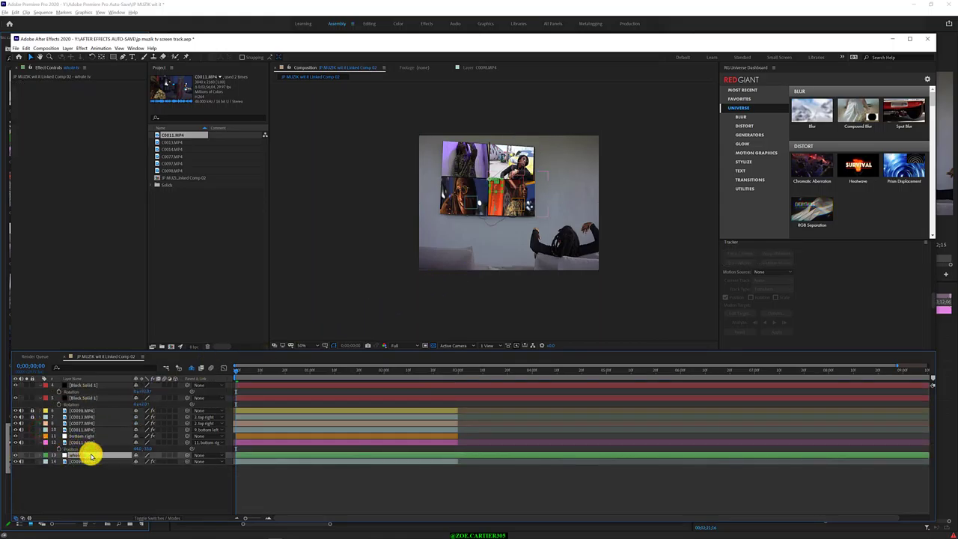
click(196, 397)
click(221, 506)
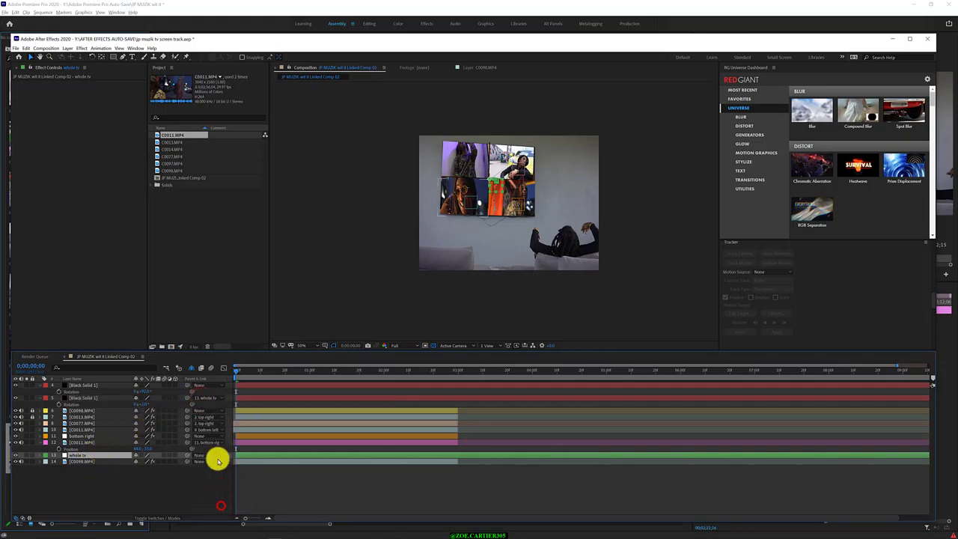
click(203, 385)
click(215, 494)
click(178, 485)
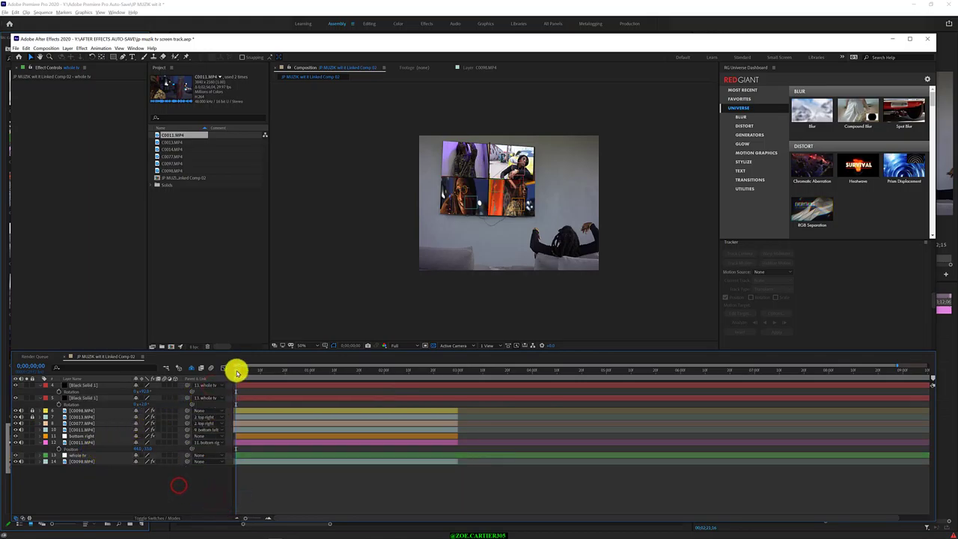
drag(237, 372, 273, 370)
key(/)
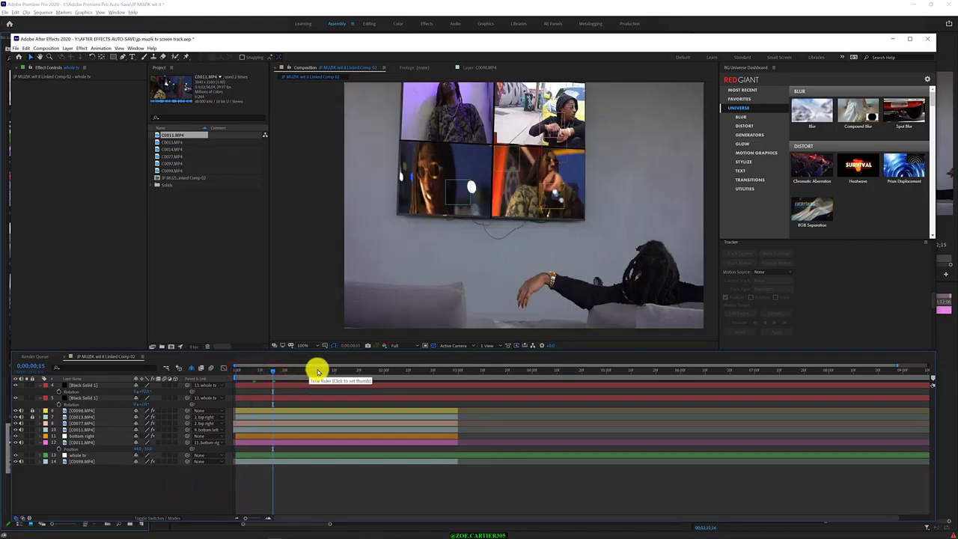
- At 0;00;01;03, select the top Black Solid 1 layer and zoom in on the TV
click(318, 371)
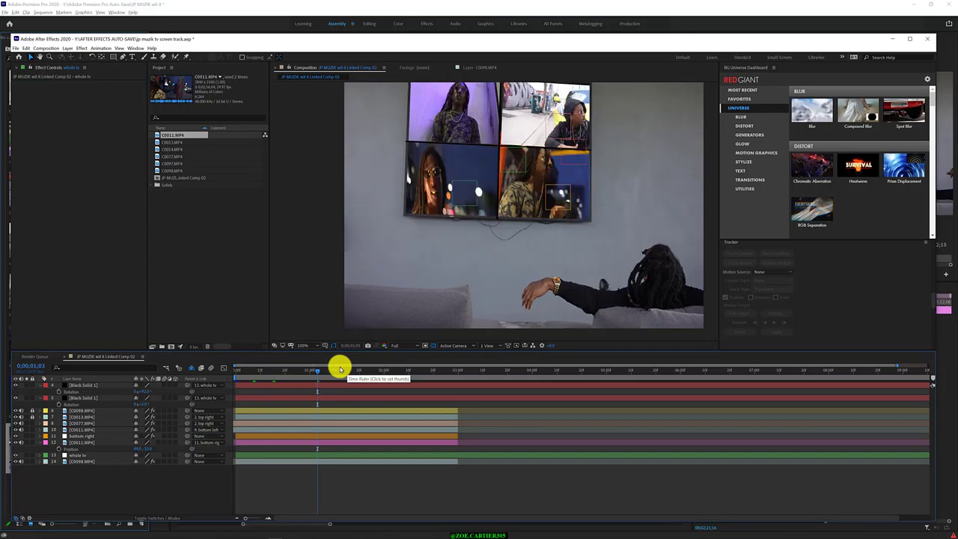
scroll(429, 241, up, 2)
scroll(431, 244, down, 4)
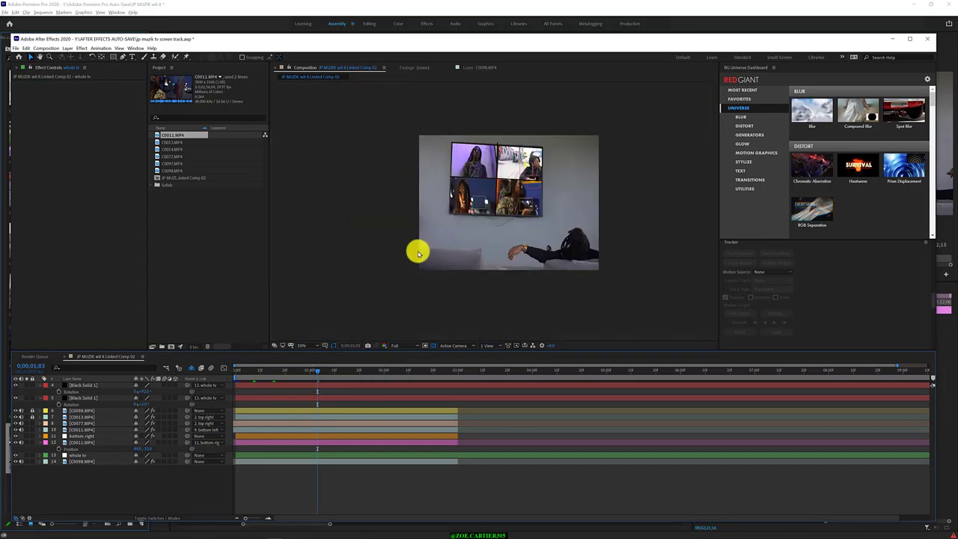
click(99, 384)
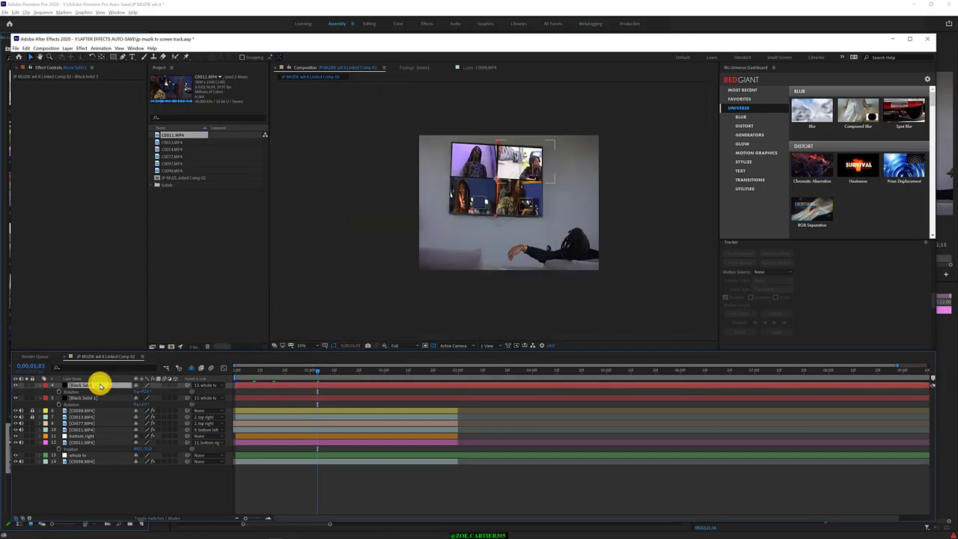
key(period)
key(period)
key(period)
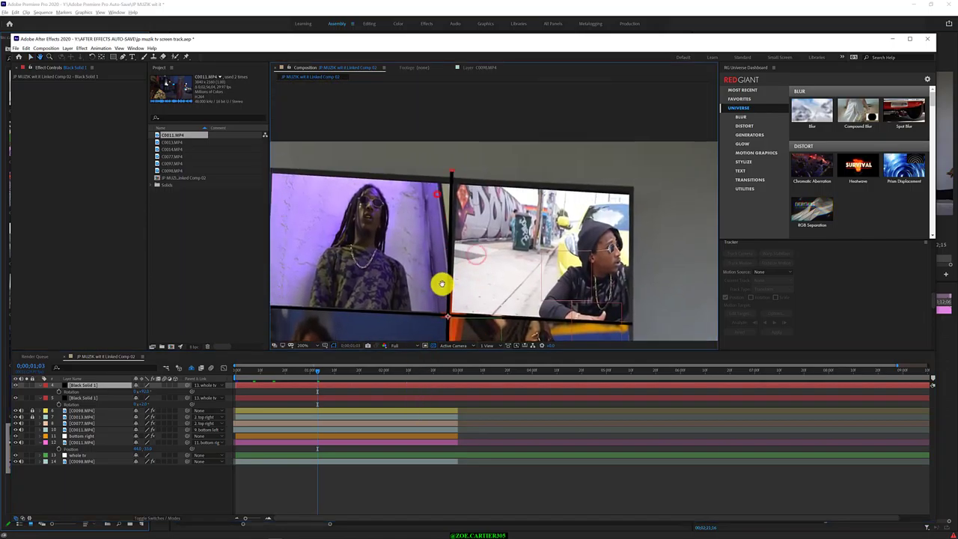
scroll(441, 288, up, 3)
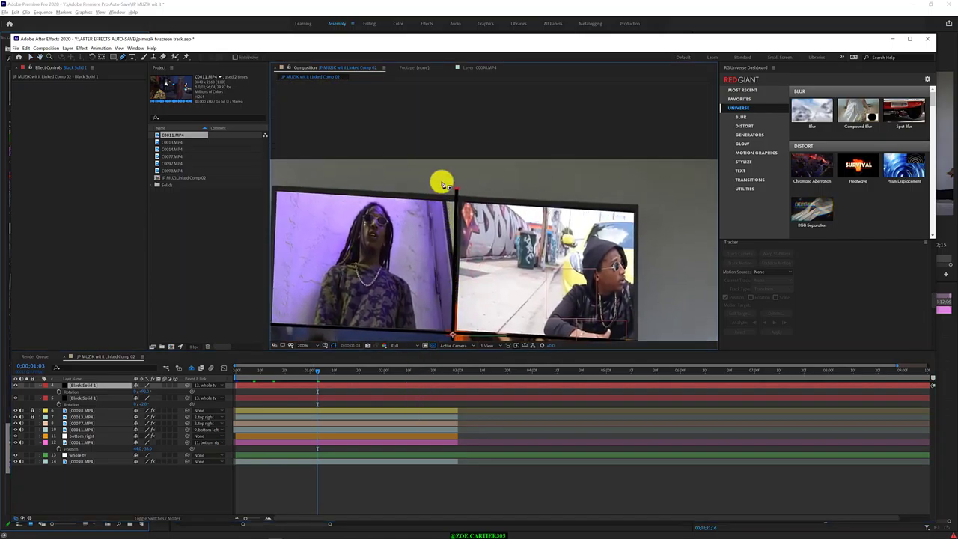
- Draw a closed four-point box mask where the divider pokes above the screen
click(441, 180)
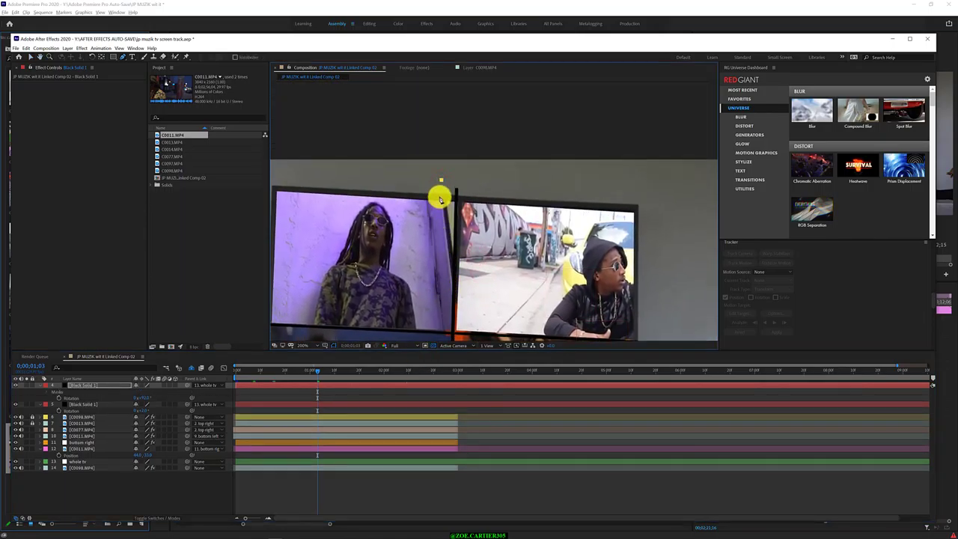
click(439, 198)
click(471, 198)
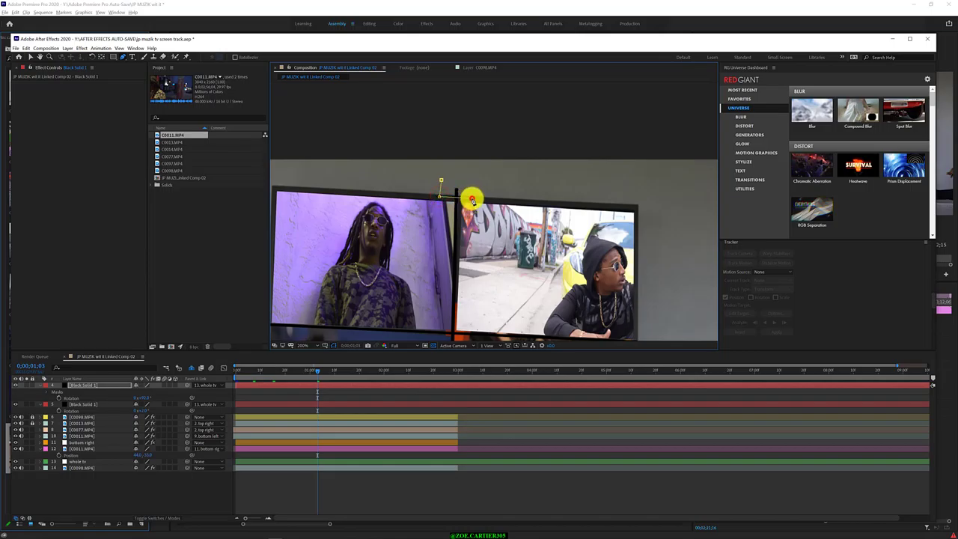
click(472, 183)
click(441, 182)
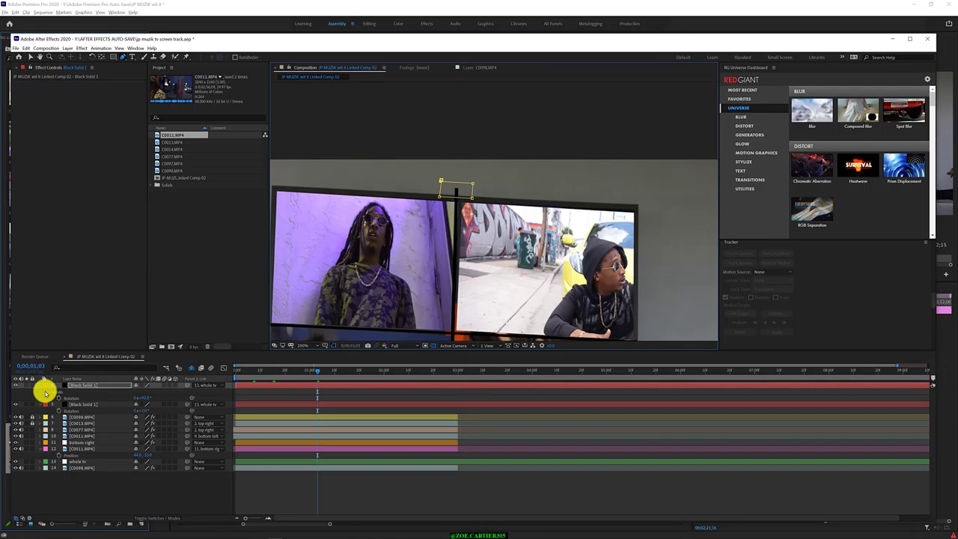
- Expand the top Black Solid 1 layer's Masks group and inspect Mask 1
click(45, 392)
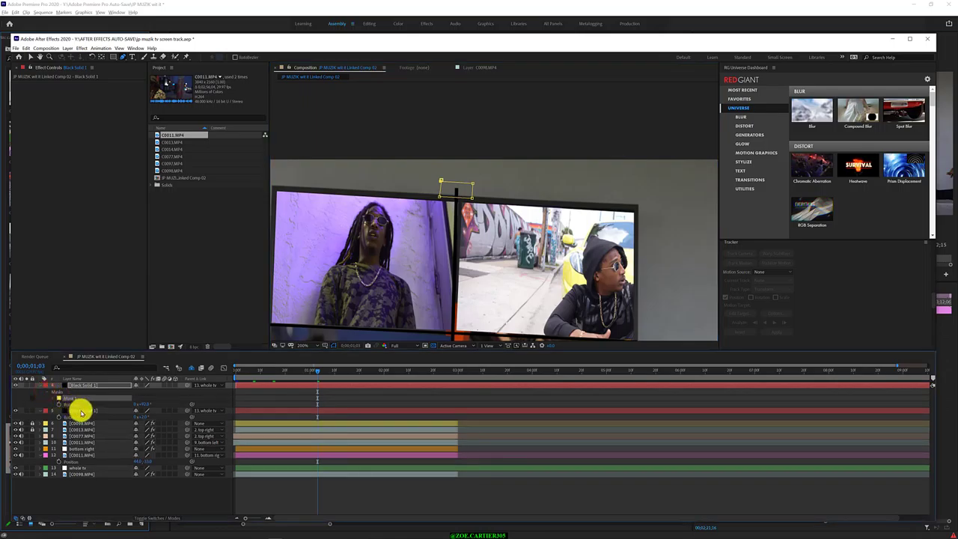
click(81, 410)
click(91, 386)
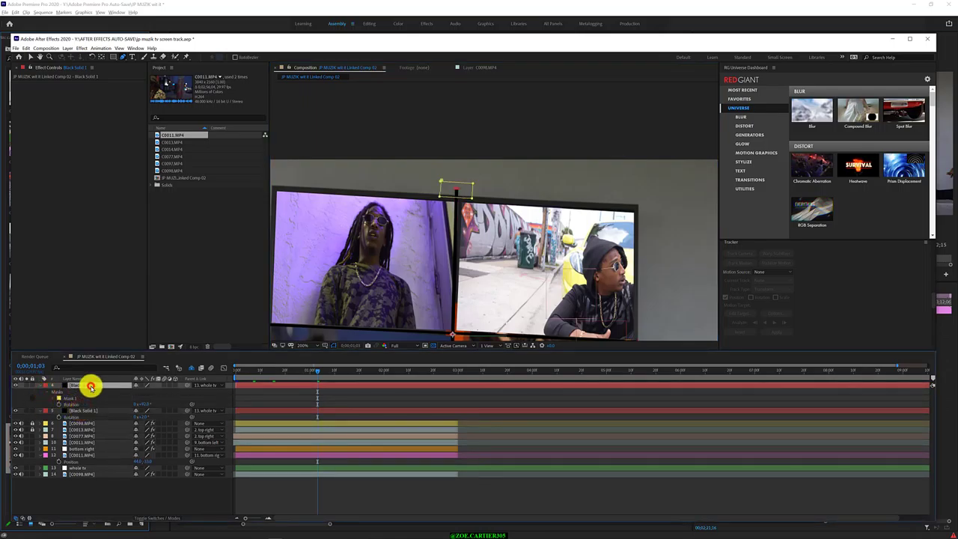
click(83, 410)
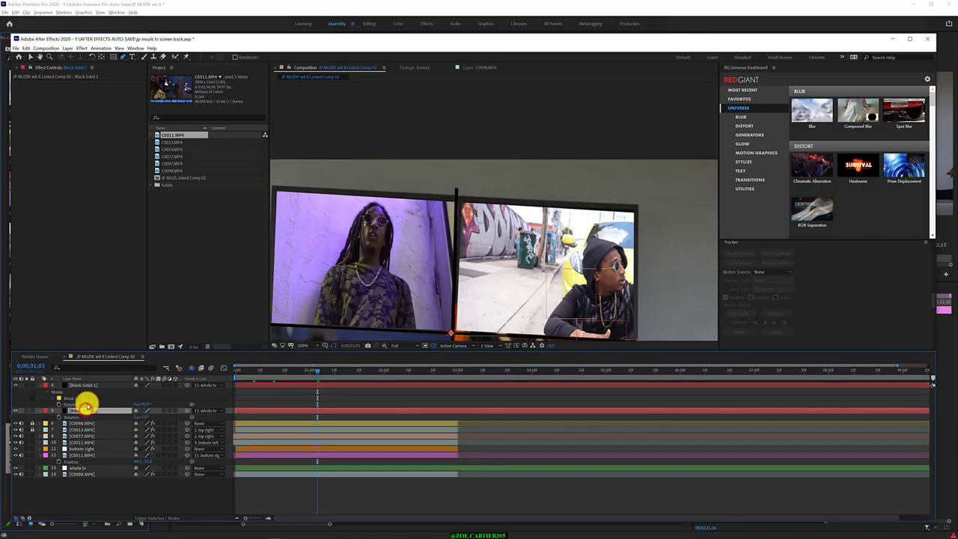
click(90, 386)
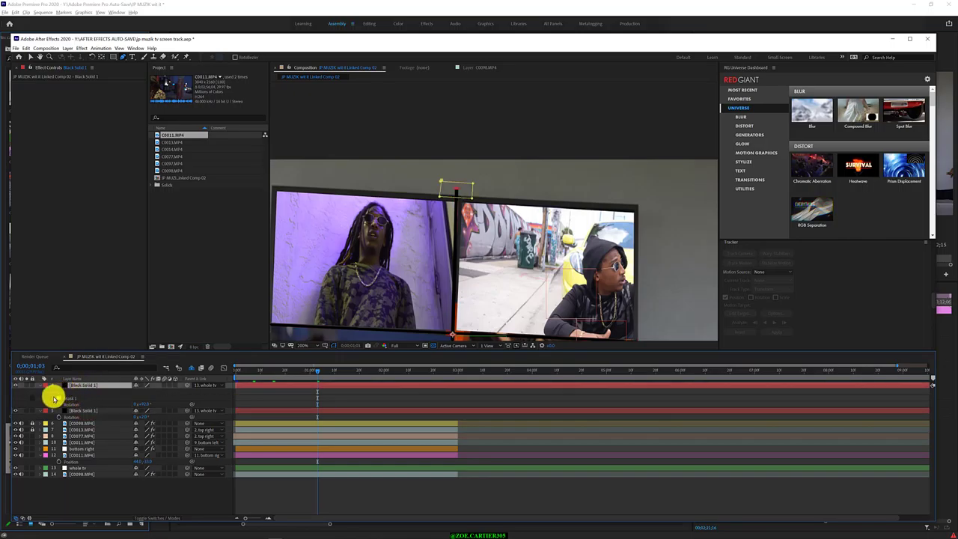
click(53, 398)
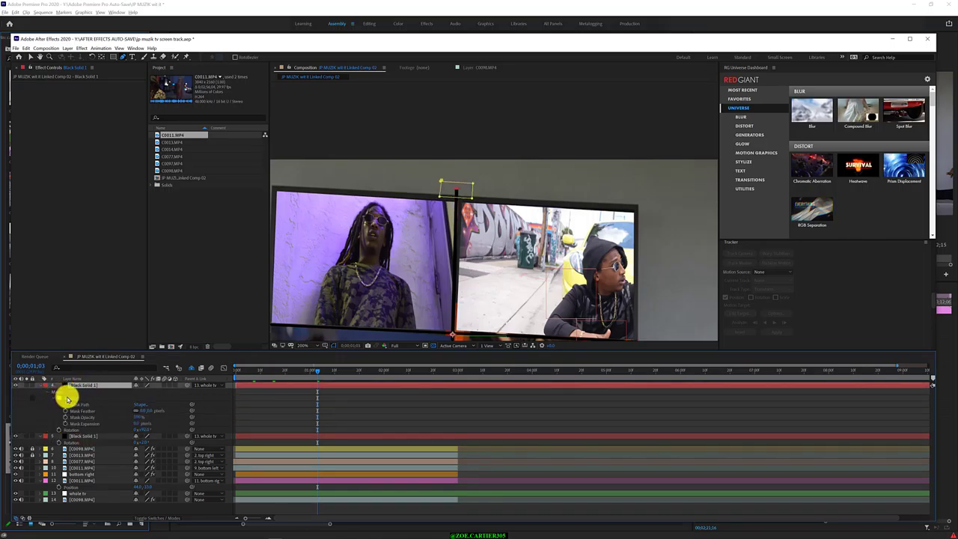
click(67, 397)
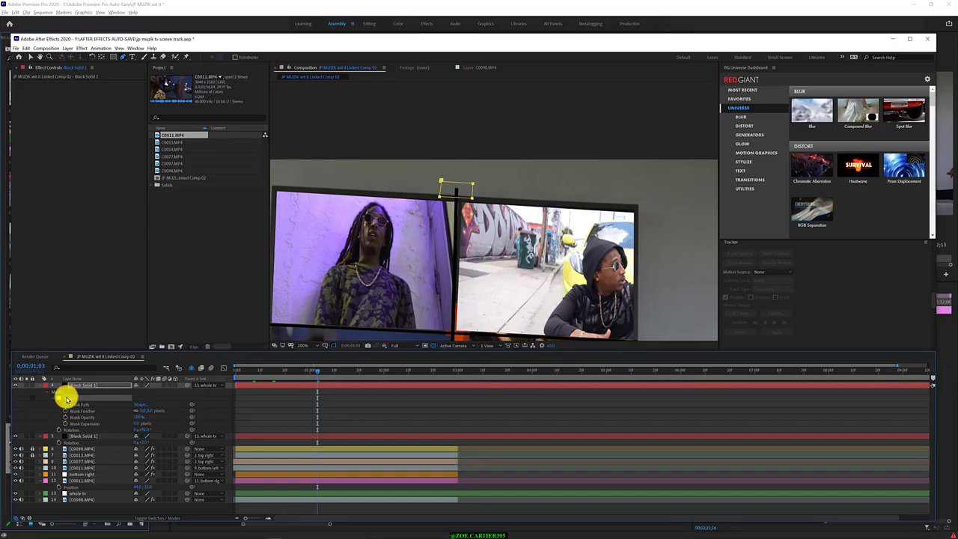
click(51, 400)
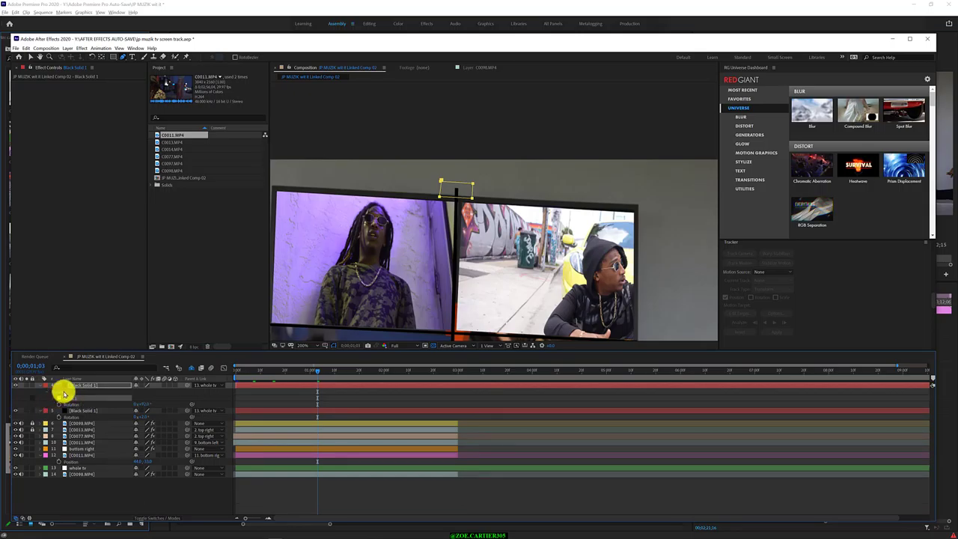
click(65, 390)
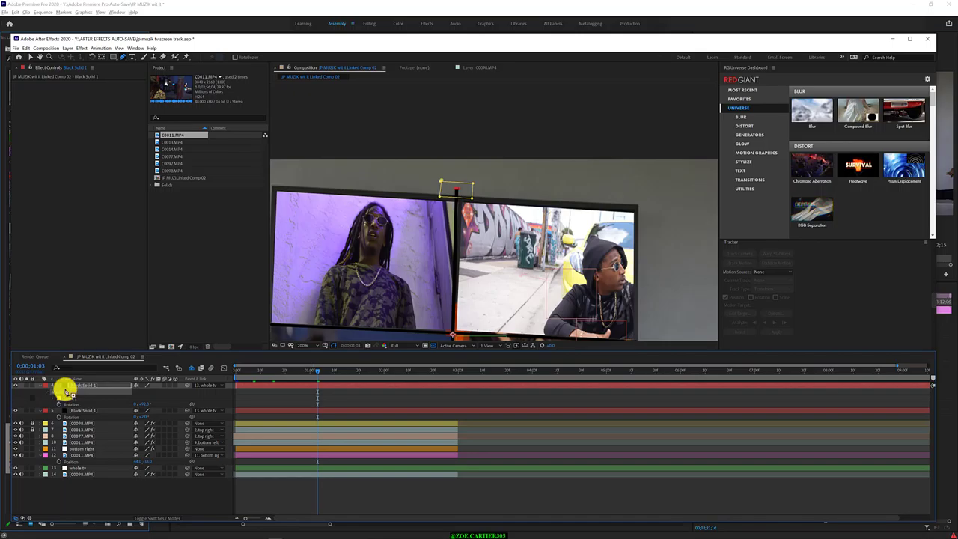
click(66, 391)
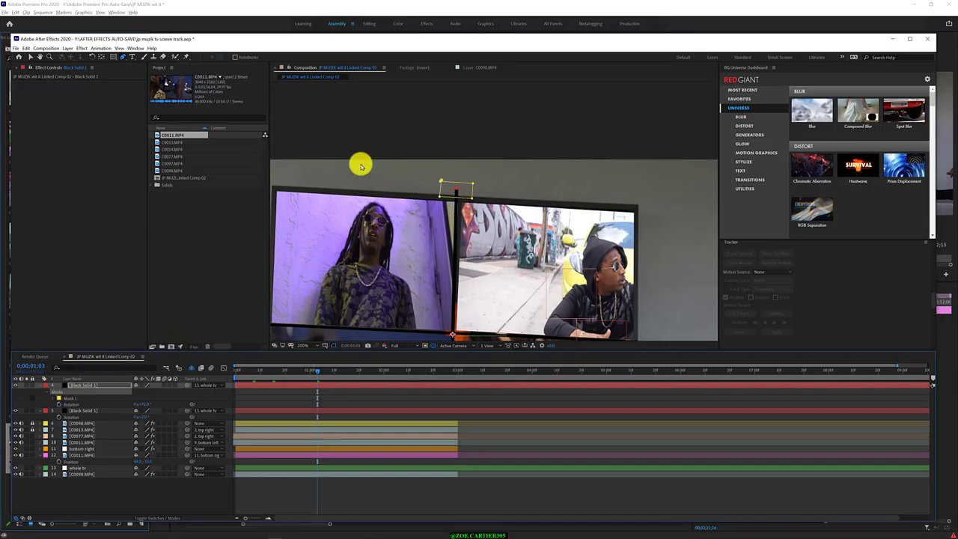
- Check Mask 1's Mask Shape settings without changes, then delete Mask 1 from the solid
click(31, 57)
click(514, 175)
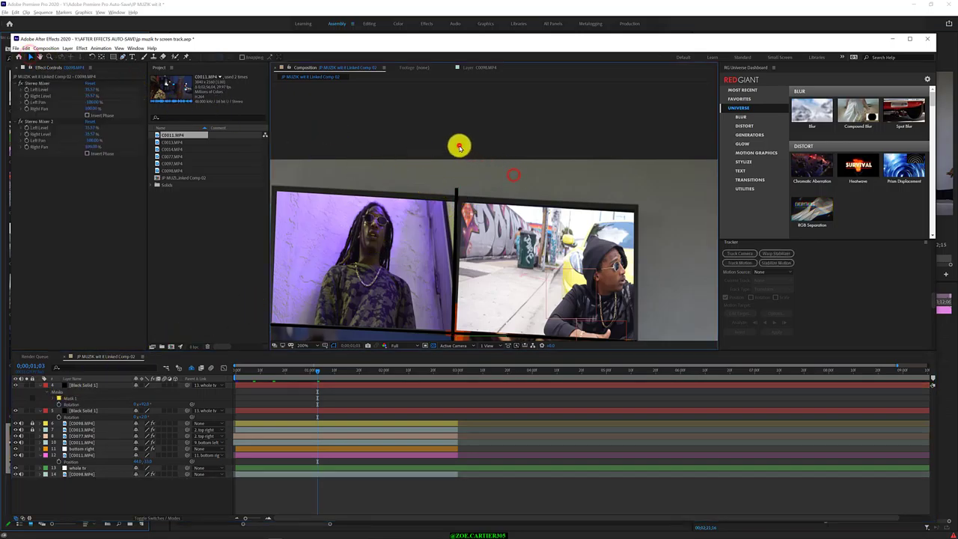
click(456, 190)
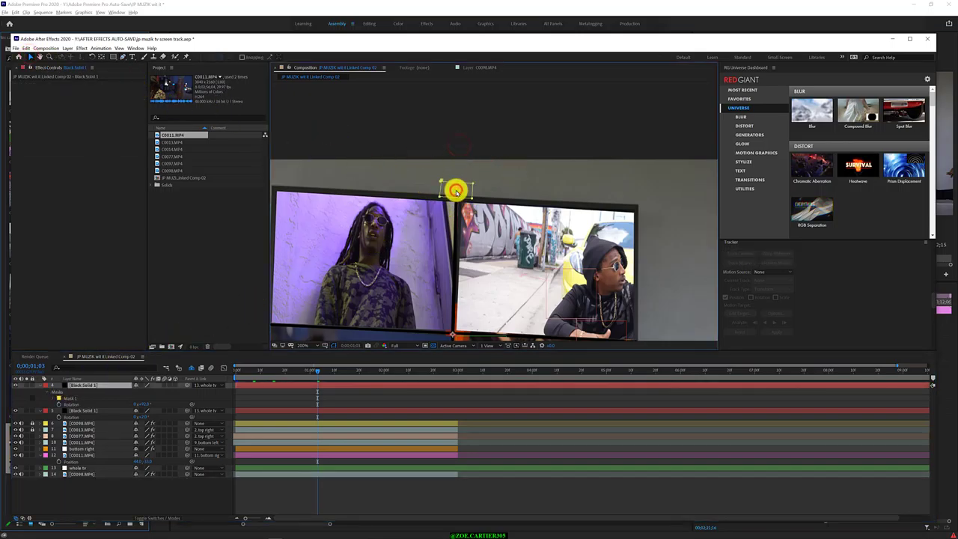
click(69, 397)
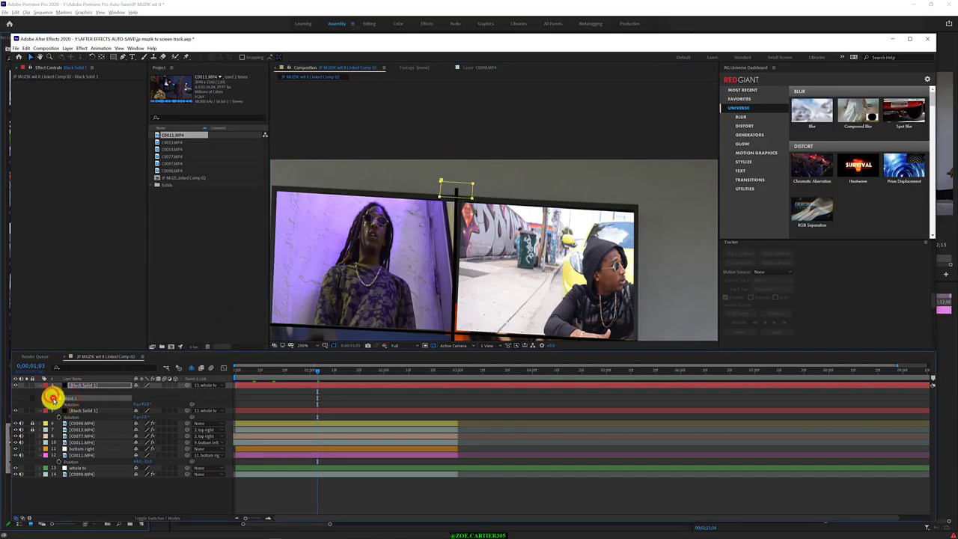
click(53, 398)
click(140, 406)
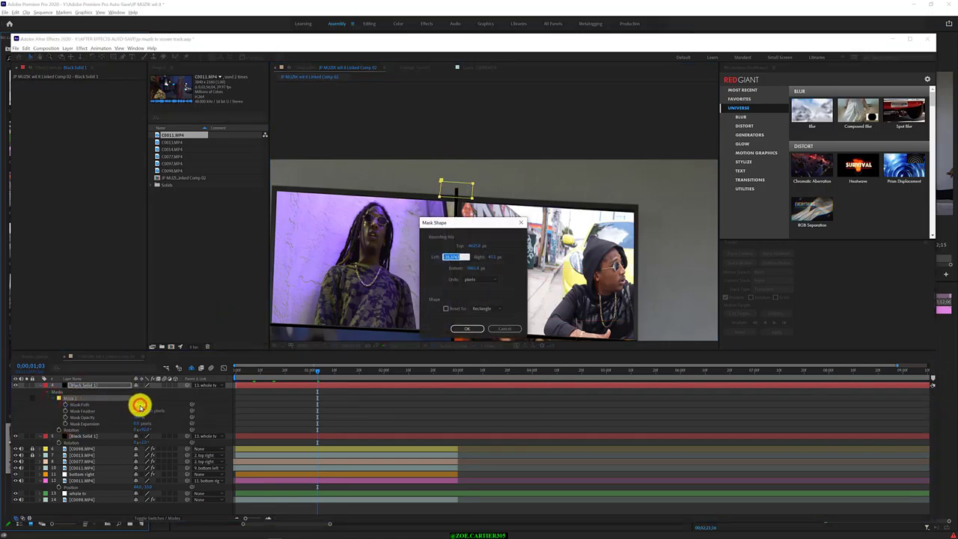
click(486, 308)
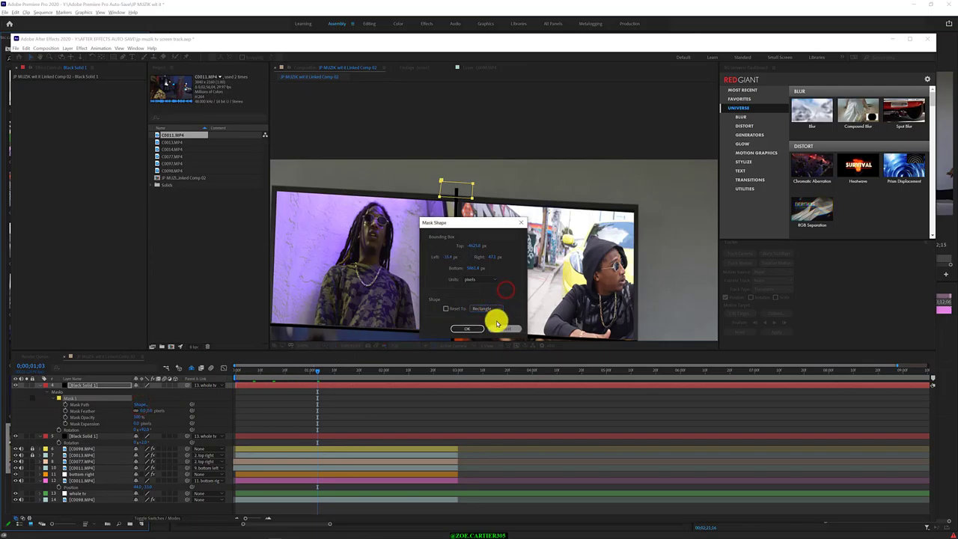
click(494, 327)
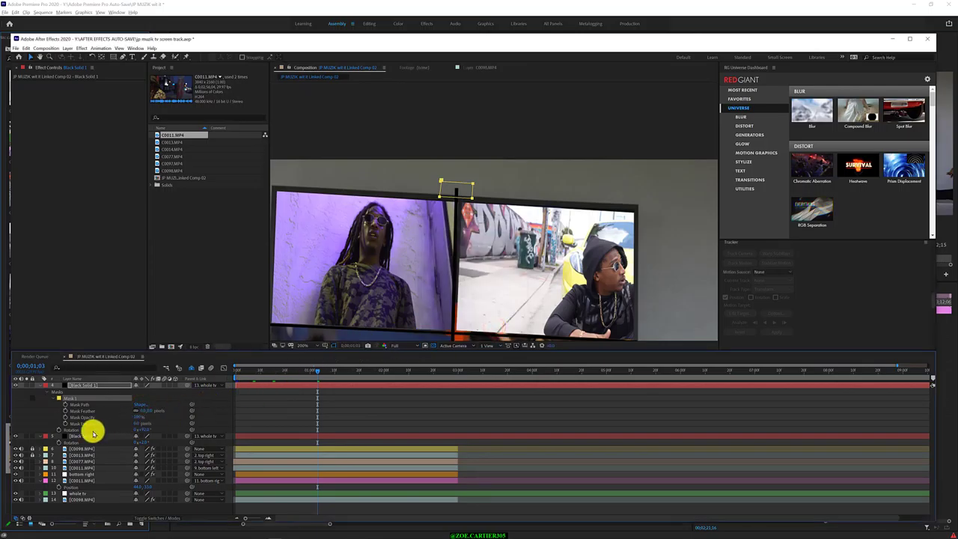
click(83, 401)
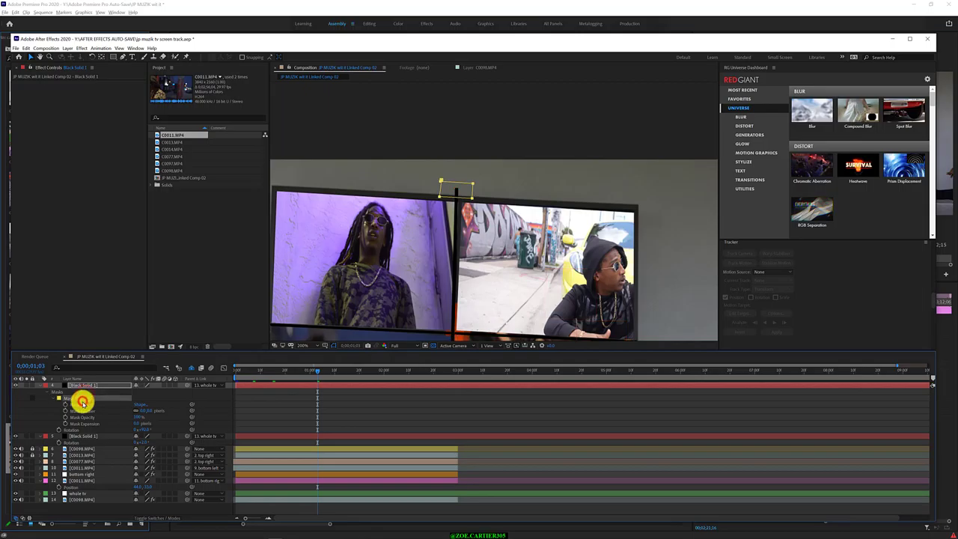
key(Delete)
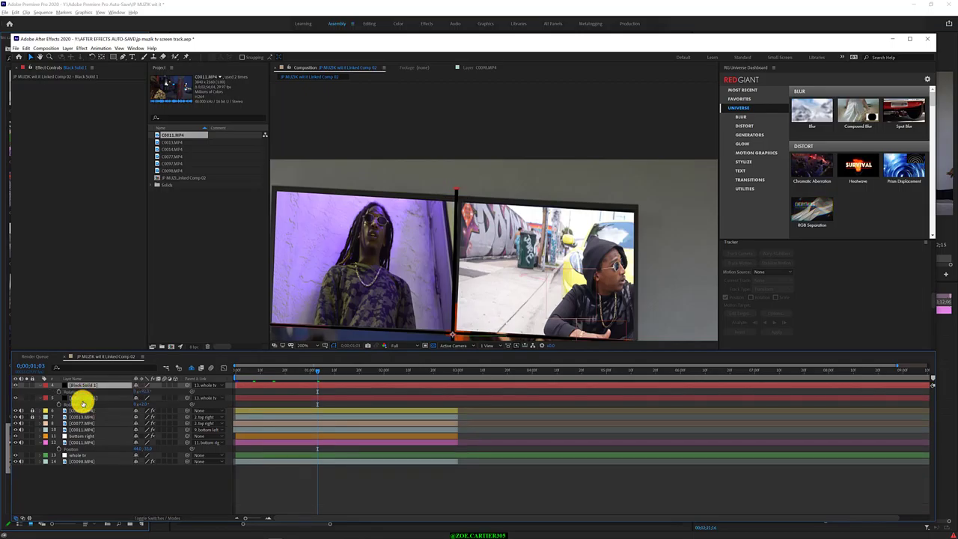
- Show source names and scrub Black Solid 1's Anchor Point so the divider sits on the seam
scroll(464, 191, up, 2)
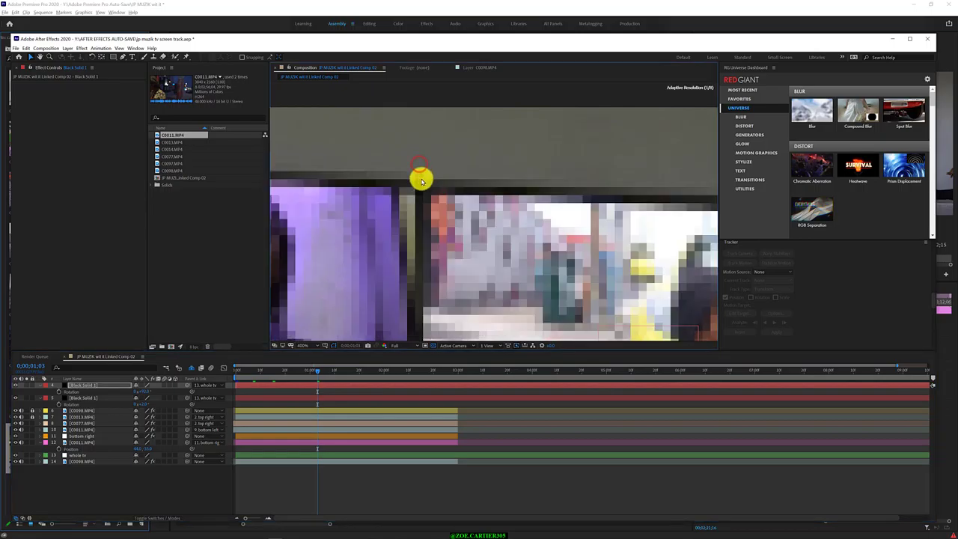
scroll(392, 207, up, 2)
scroll(381, 222, down, 1)
scroll(385, 225, down, 1)
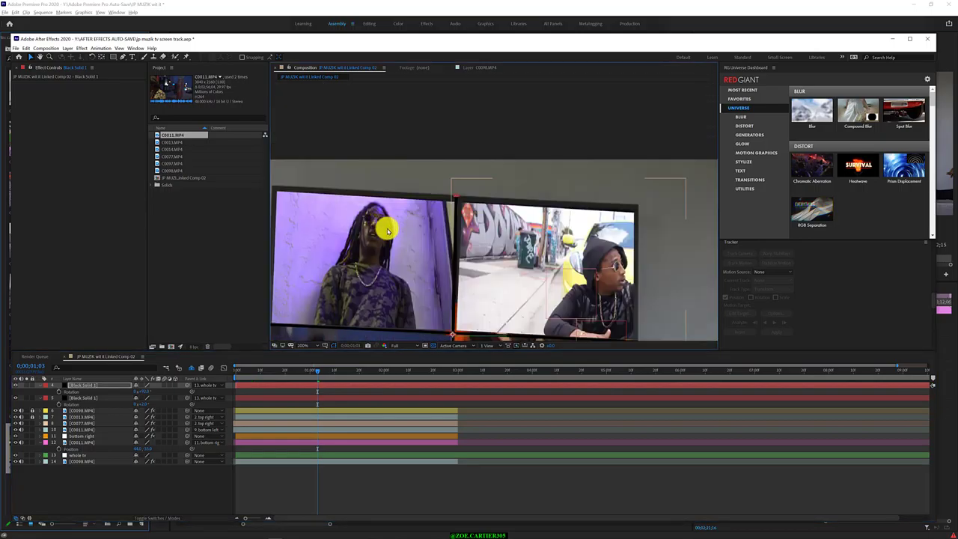
scroll(423, 275, up, 2)
click(106, 379)
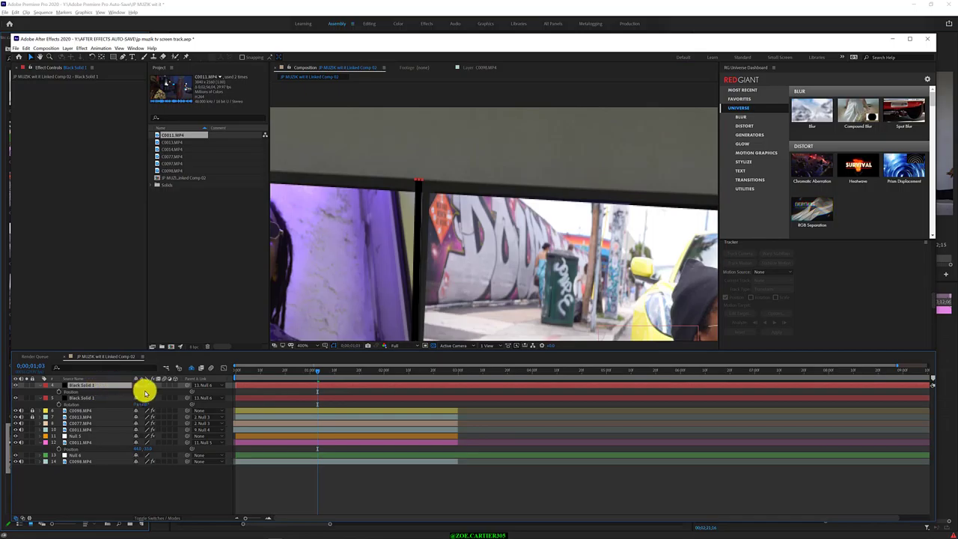
drag(144, 390, 146, 392)
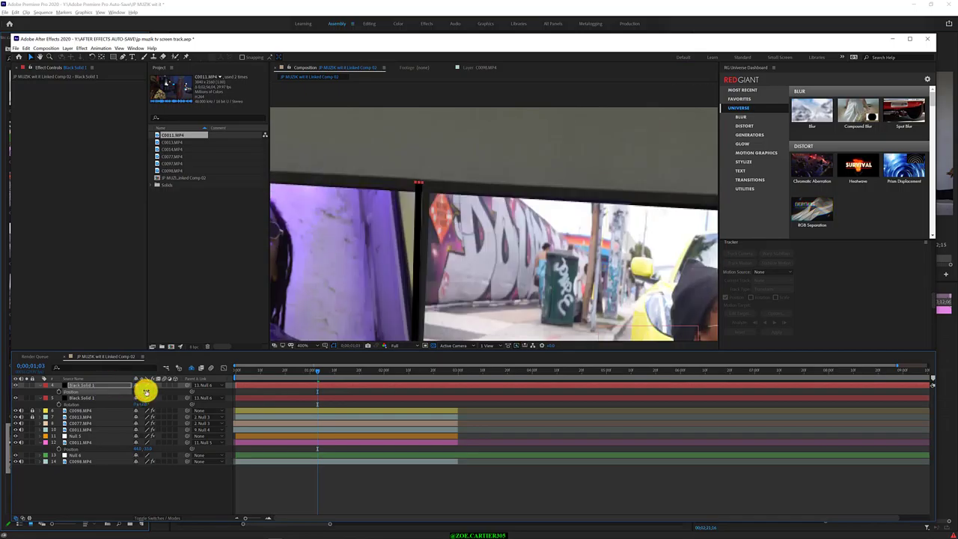
drag(149, 392, 177, 390)
scroll(482, 246, down, 1)
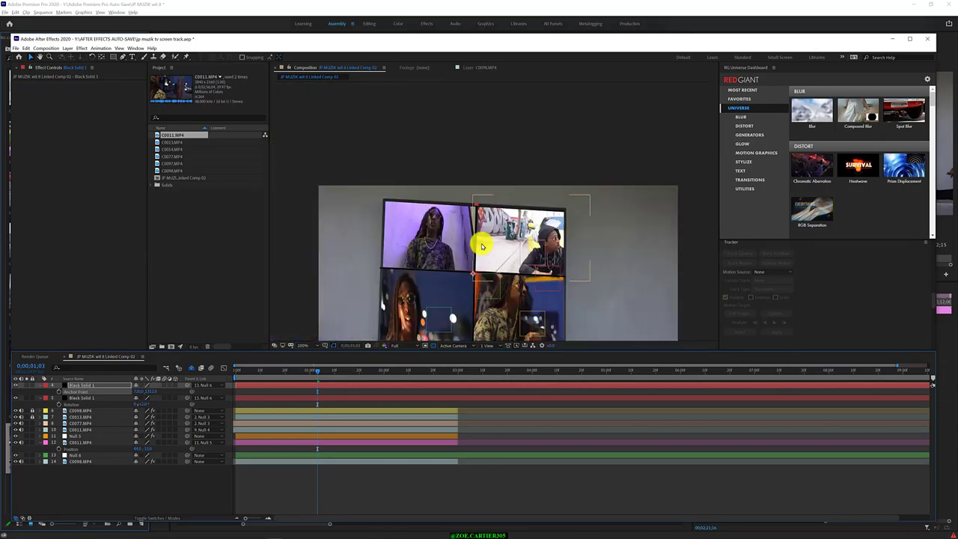
- Scrub from about 0;00;01;23 to 0;00;02;28 to check the four clips' tracking
drag(319, 370, 375, 368)
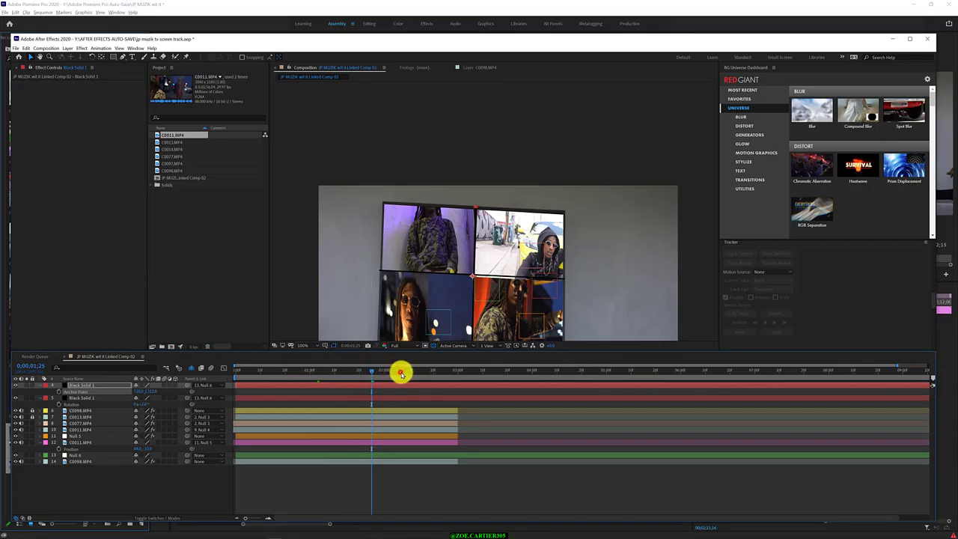
click(402, 370)
click(437, 371)
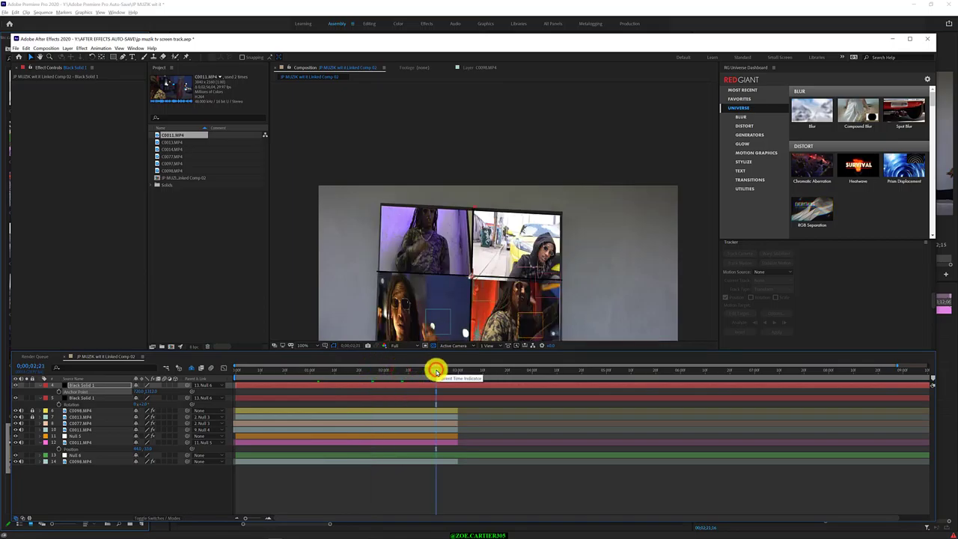
key(Page_Up)
key(Page_Up)
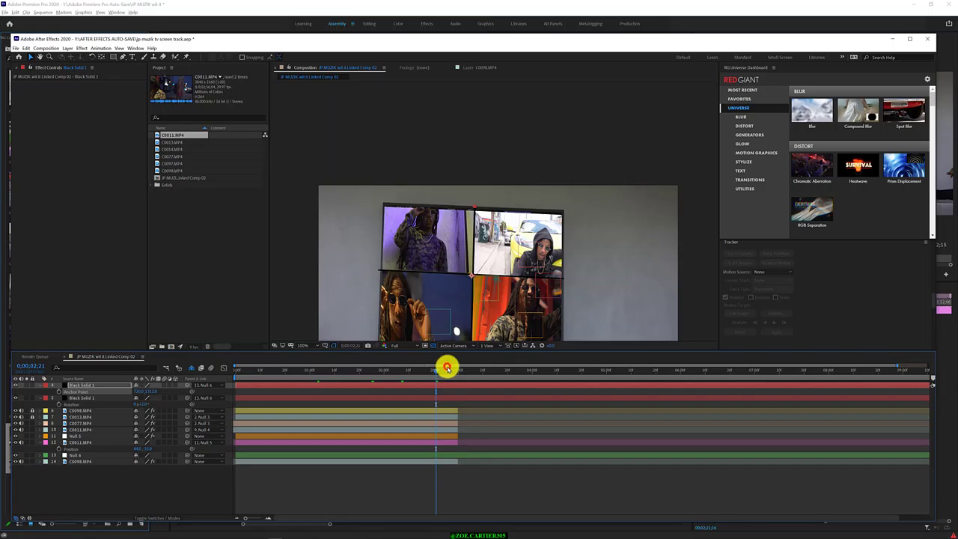
click(452, 369)
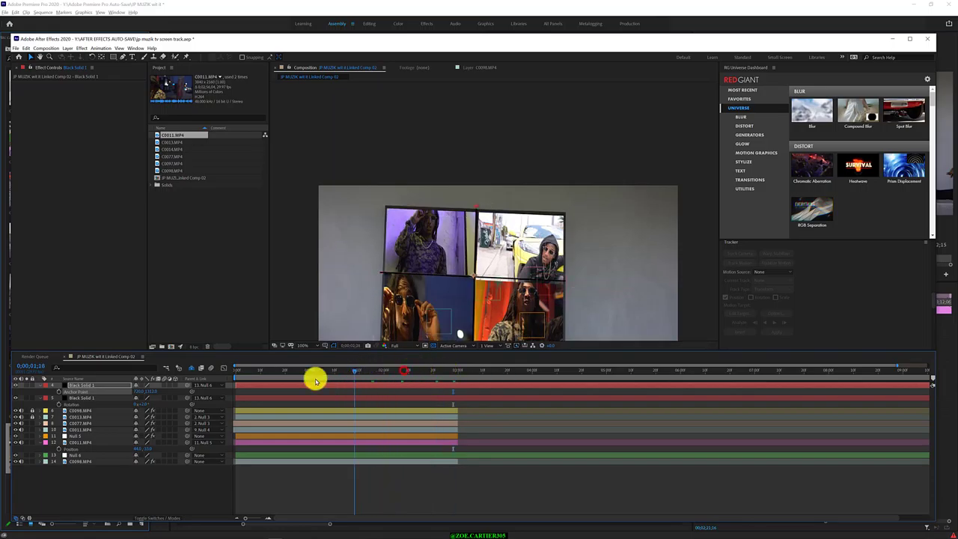
- Set preview resolution to Third and move the playhead to 0;00;00;09
key(Home)
click(400, 345)
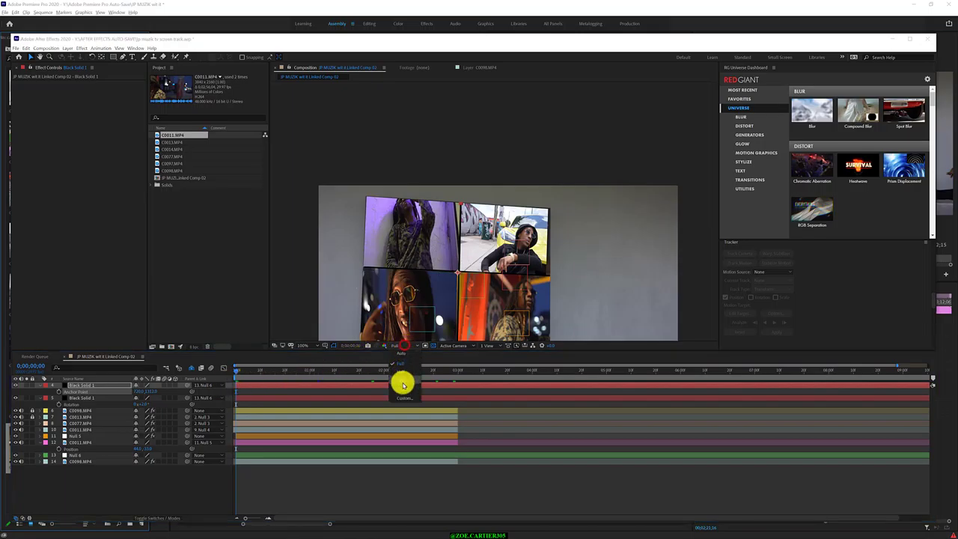
click(403, 379)
drag(237, 369, 257, 372)
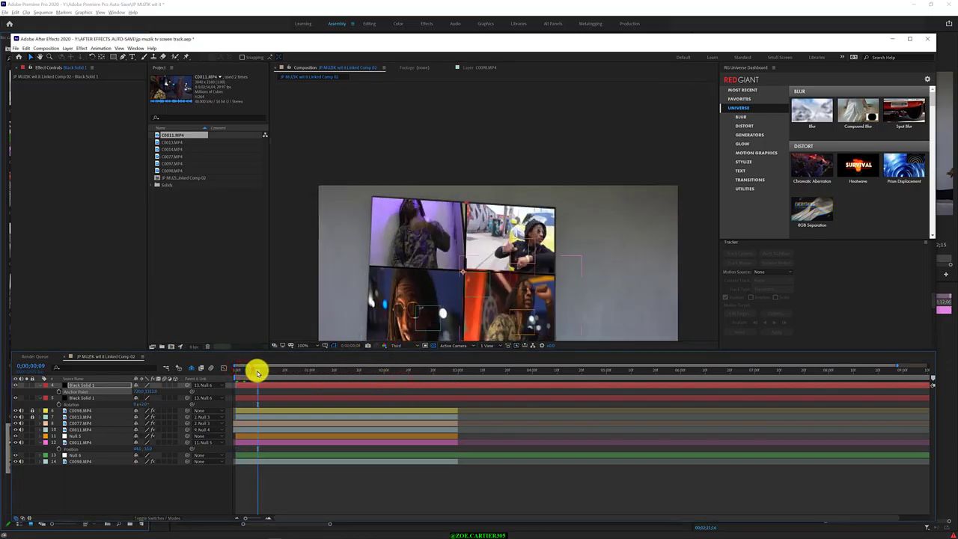
scroll(317, 334, up, 1)
scroll(391, 293, down, 1)
scroll(404, 288, down, 2)
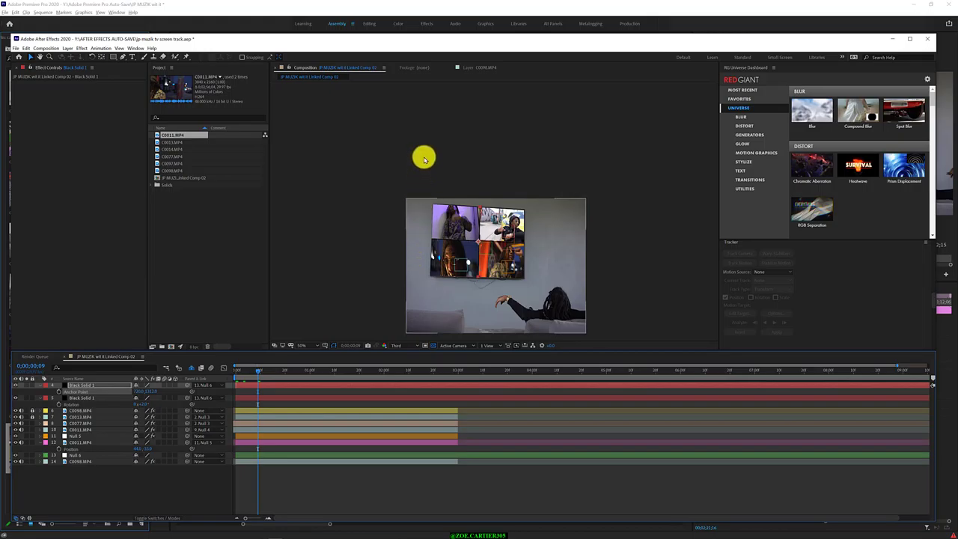
- Select the visible layers and pre-compose them
click(424, 155)
click(117, 491)
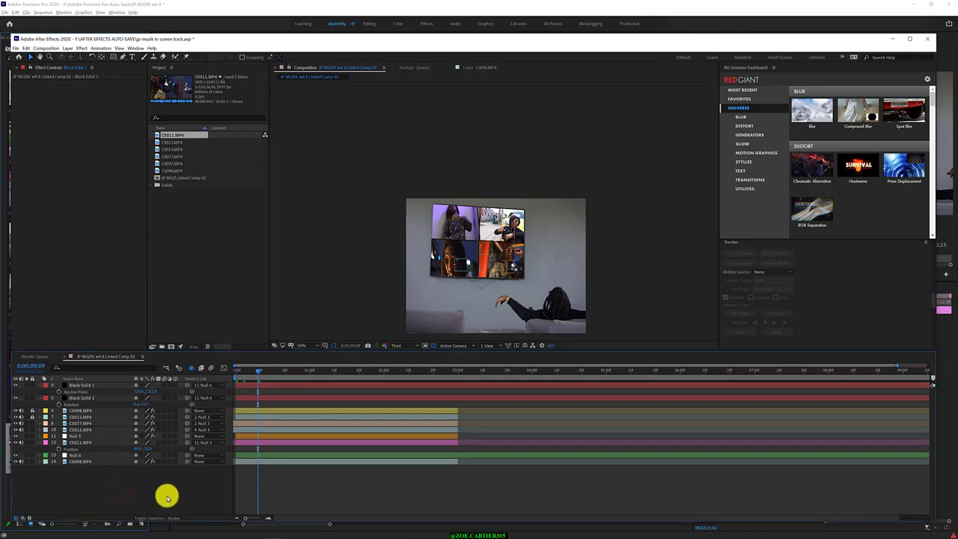
mouse_move(896, 112)
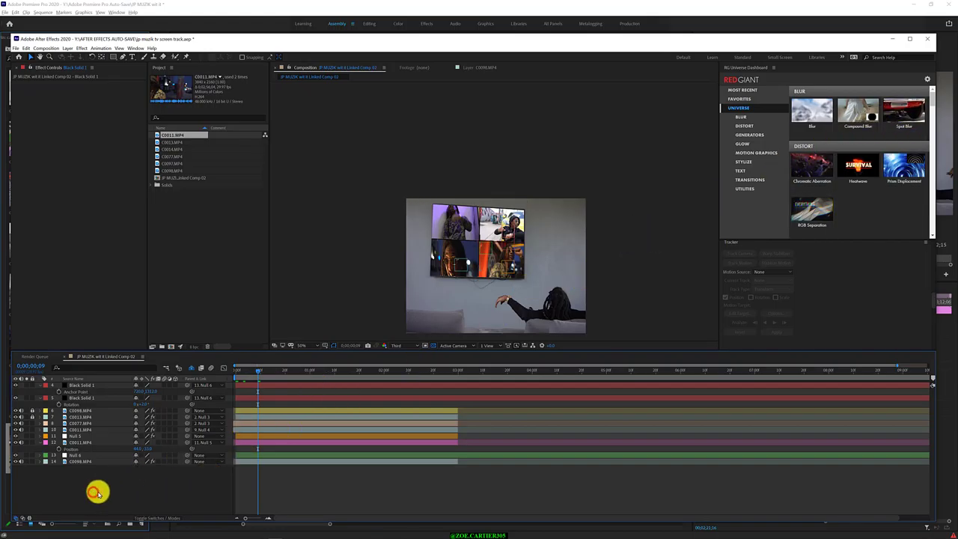
drag(154, 487, 81, 387)
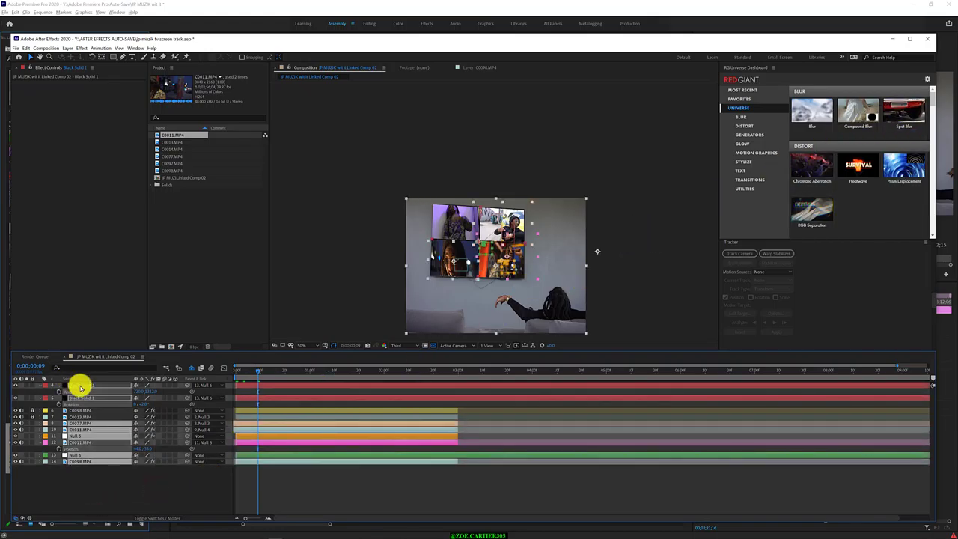
right_click(81, 387)
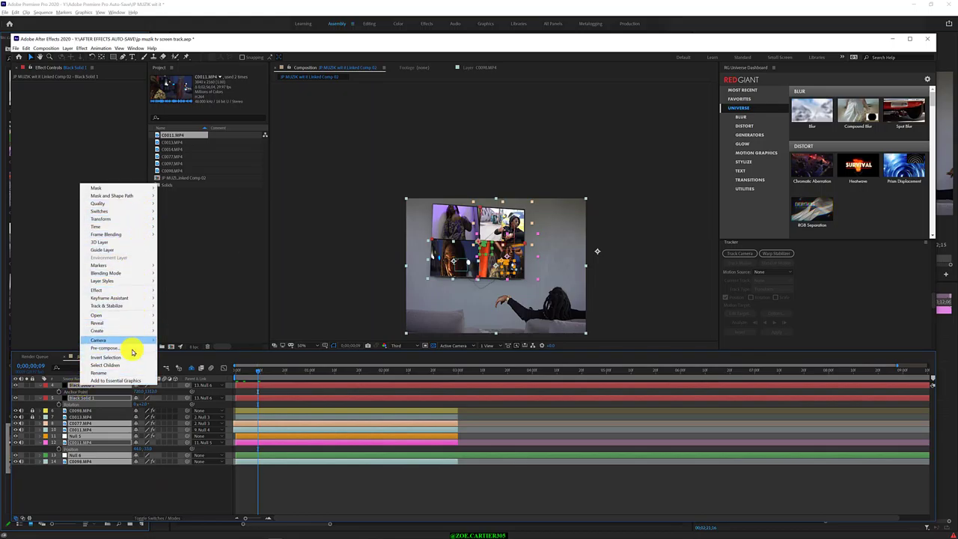
click(132, 348)
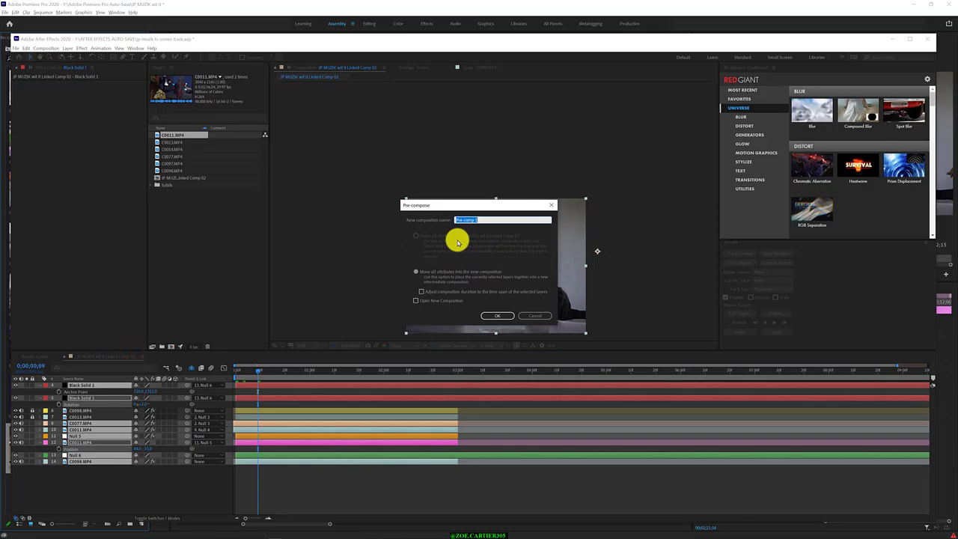
click(497, 316)
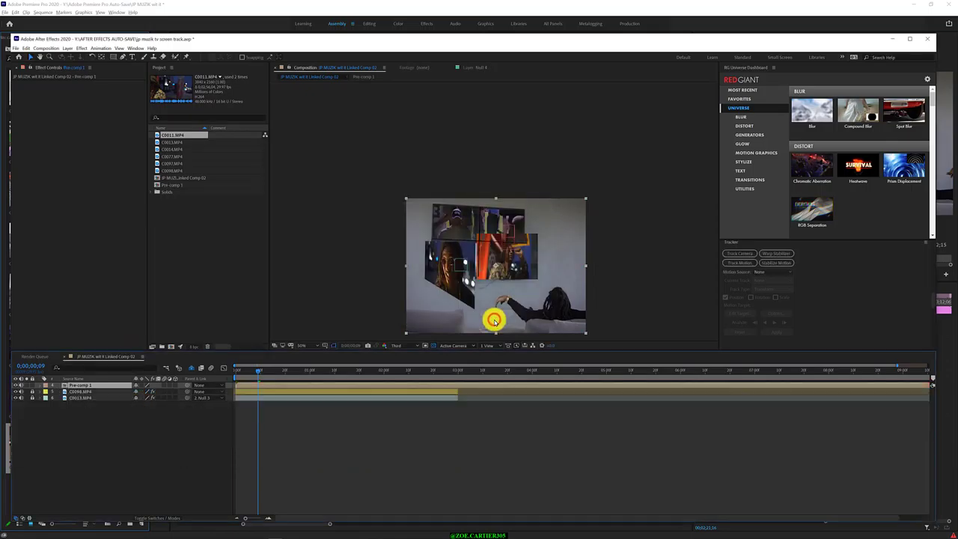
- Undo, reveal the shy null layers, then pre-compose every layer into Pre-comp 1
key(ctrl+z)
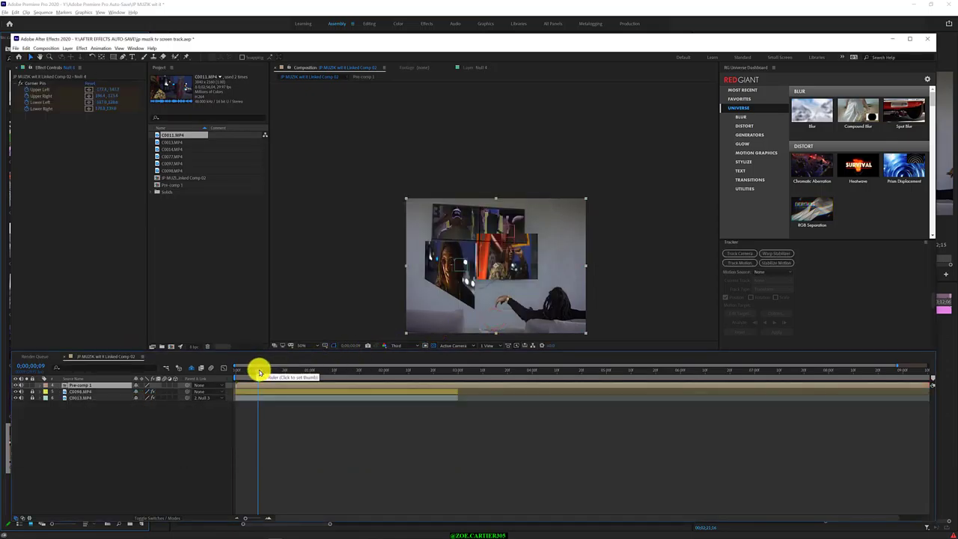
click(165, 479)
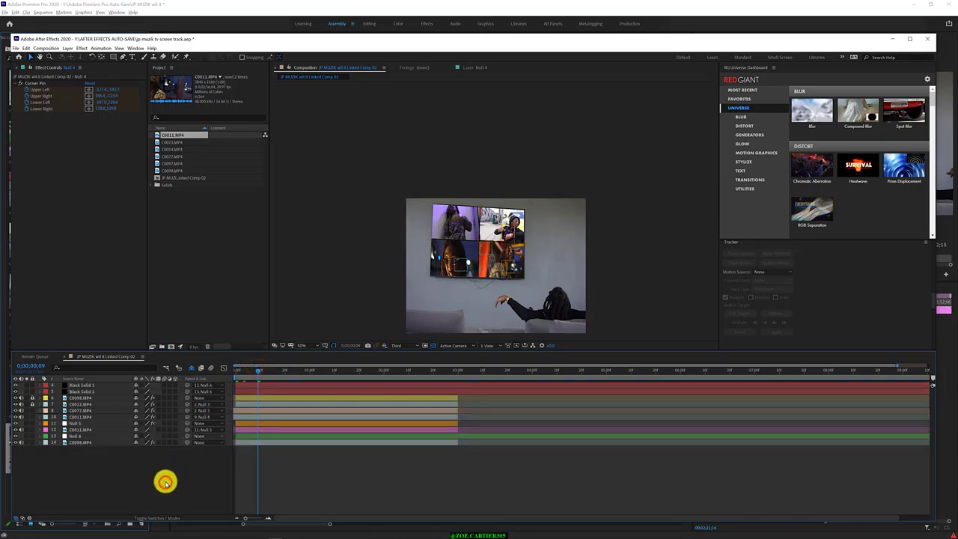
click(190, 368)
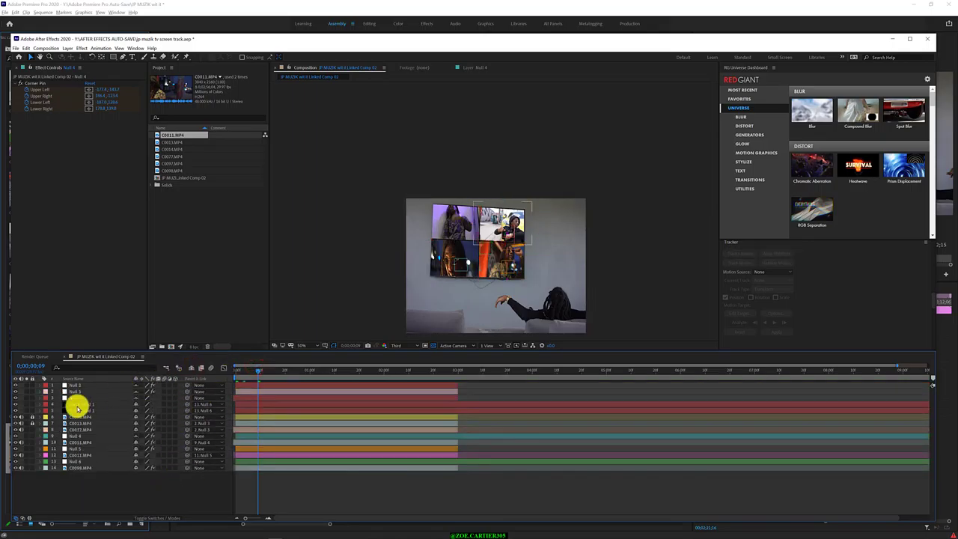
key(ctrl+a)
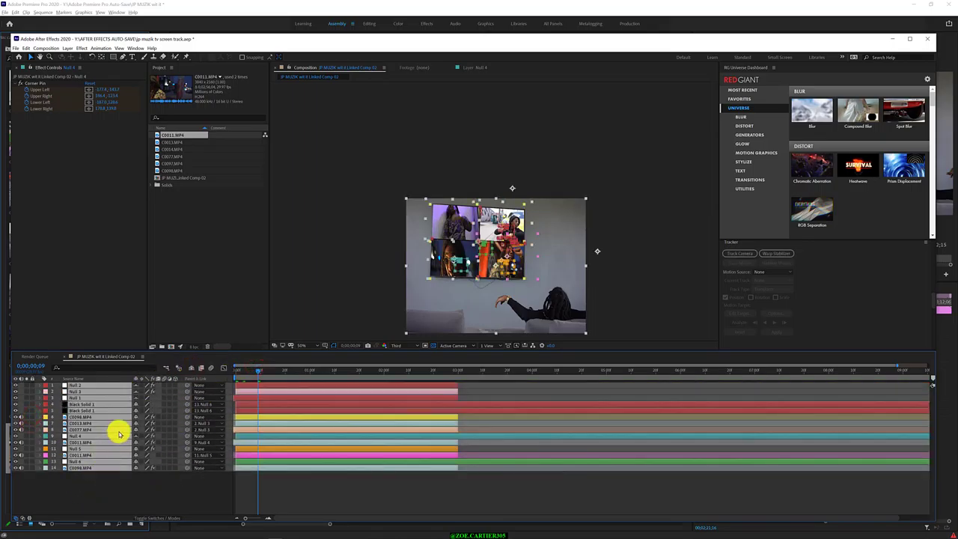
right_click(120, 429)
click(159, 393)
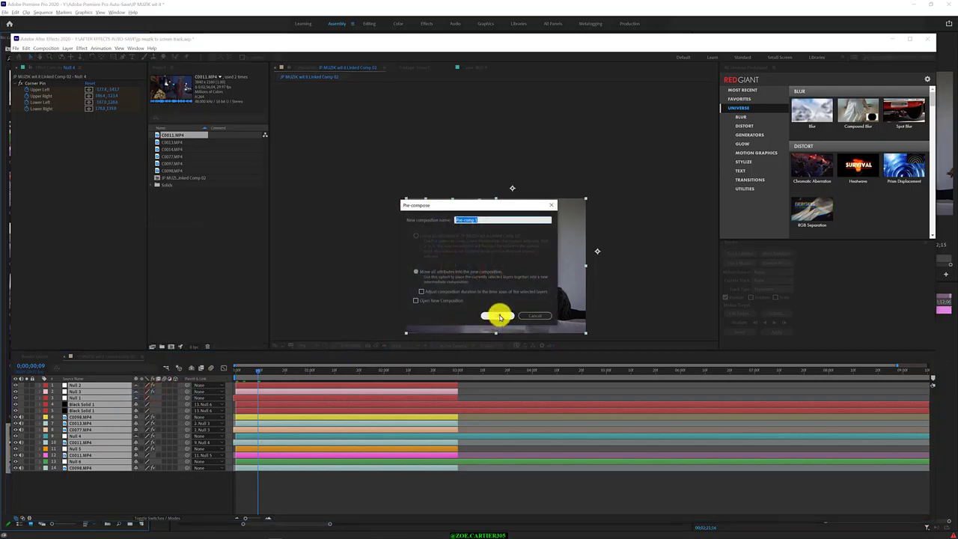
click(500, 317)
drag(262, 369, 285, 374)
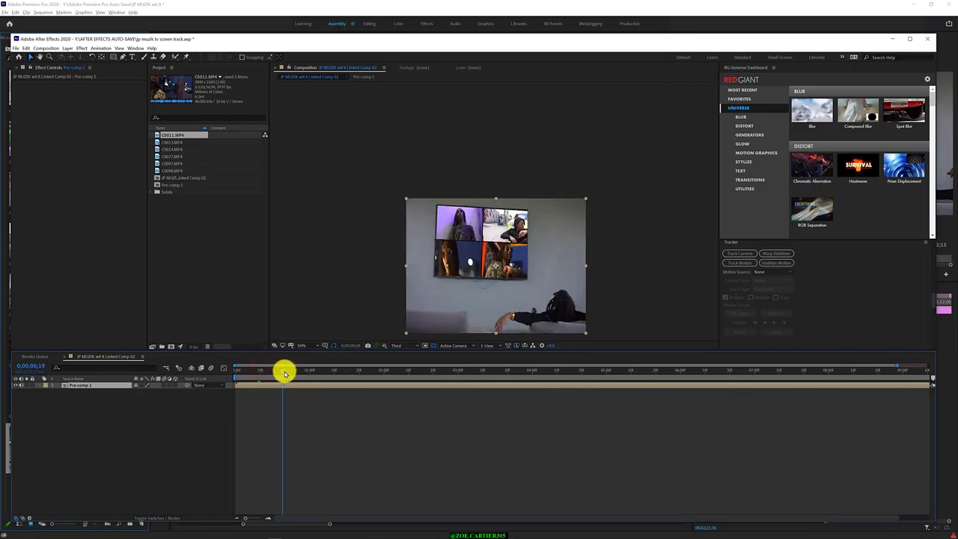
- Draw a four-point Pen mask around the wall TV screen on the pre-comp
key(g)
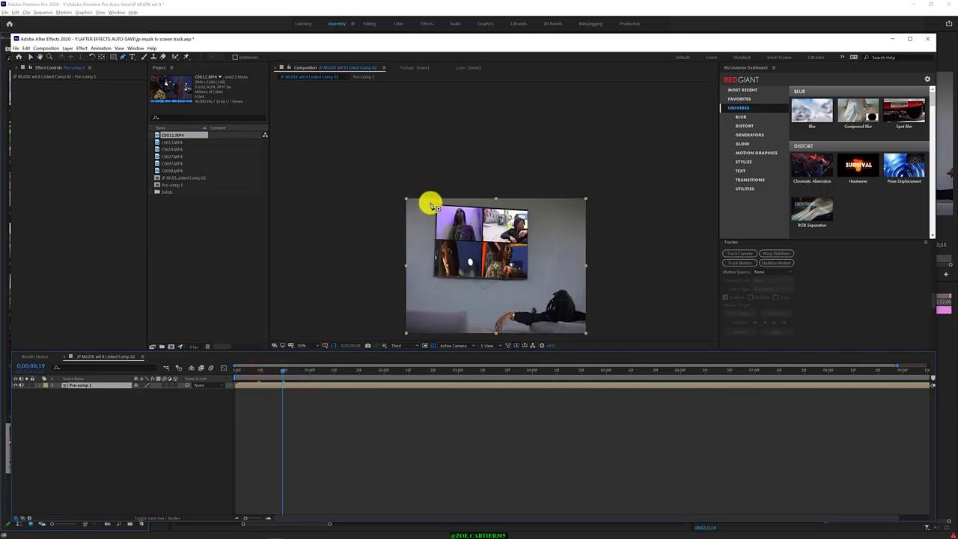
click(430, 202)
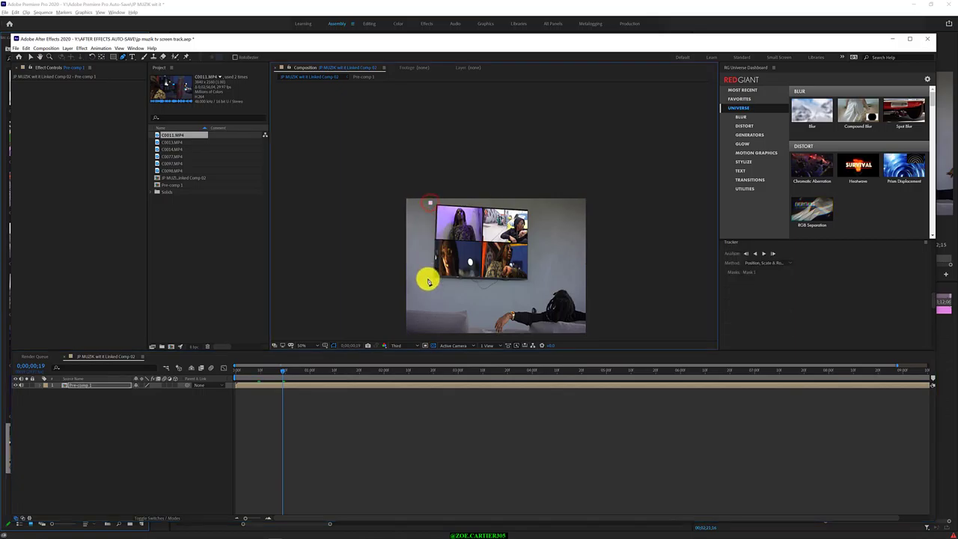
click(533, 284)
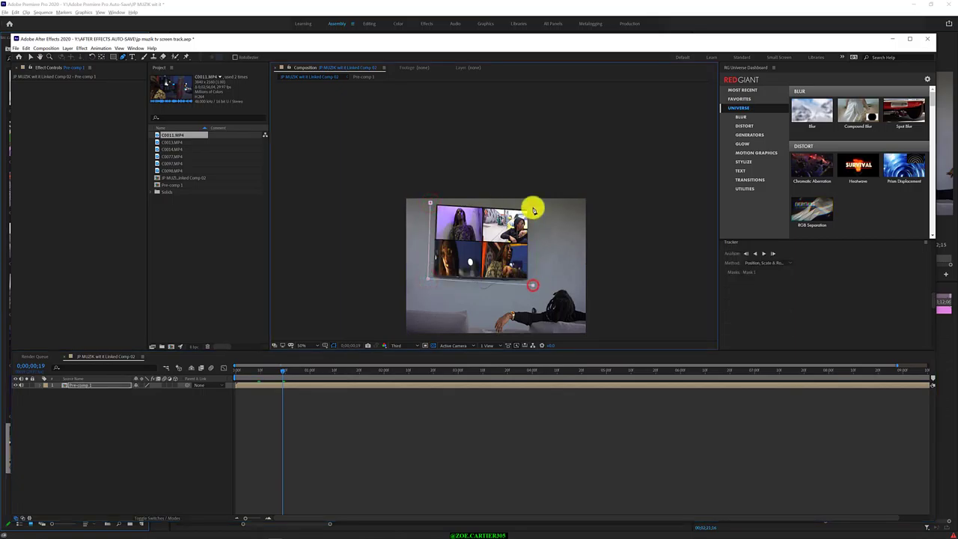
click(532, 208)
click(431, 206)
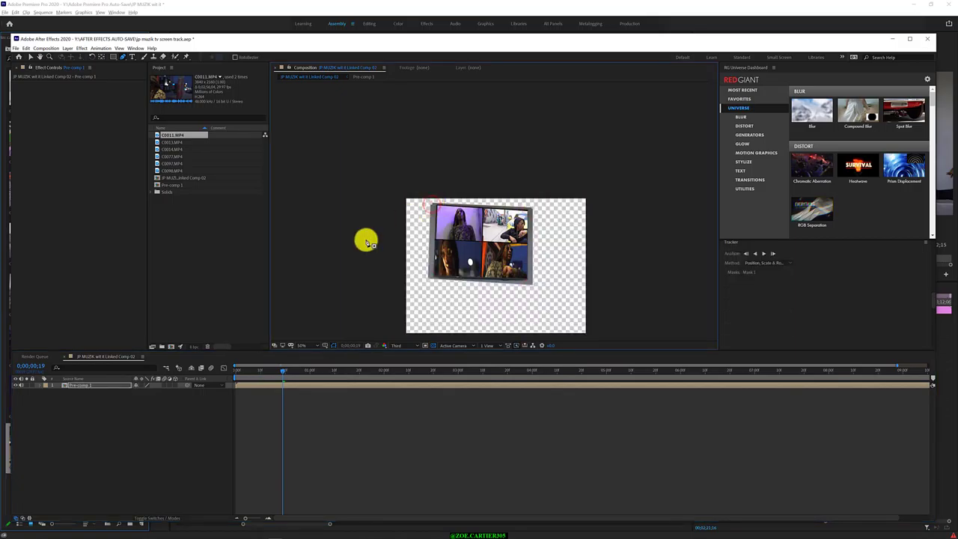
click(82, 396)
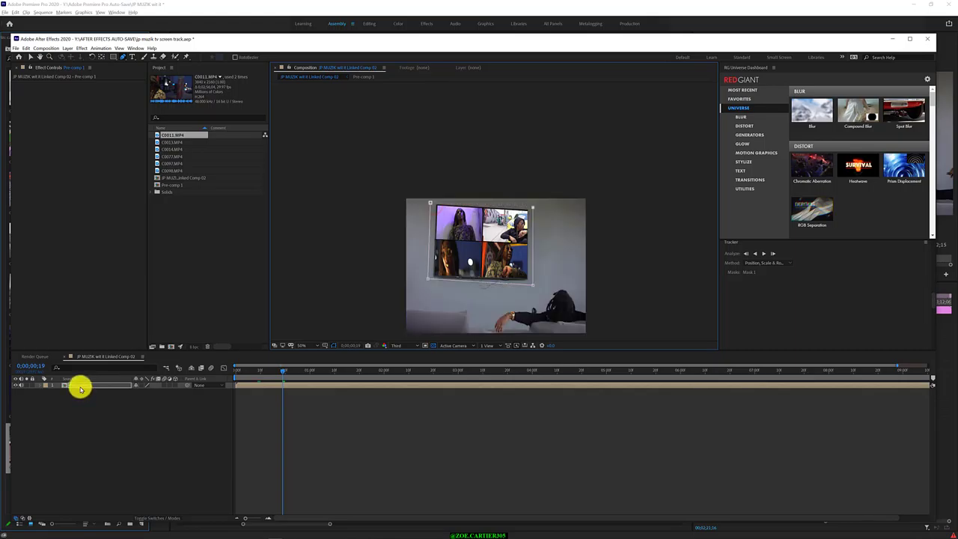
- Duplicate the masked pre-comp layer and toggle the lower copy to check the mask
right_click(81, 389)
click(72, 384)
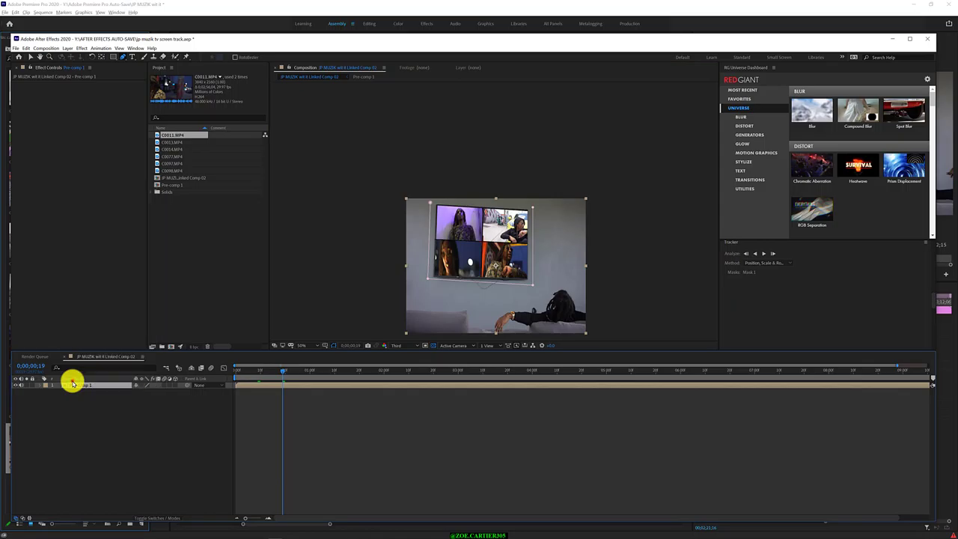
key(ctrl+d)
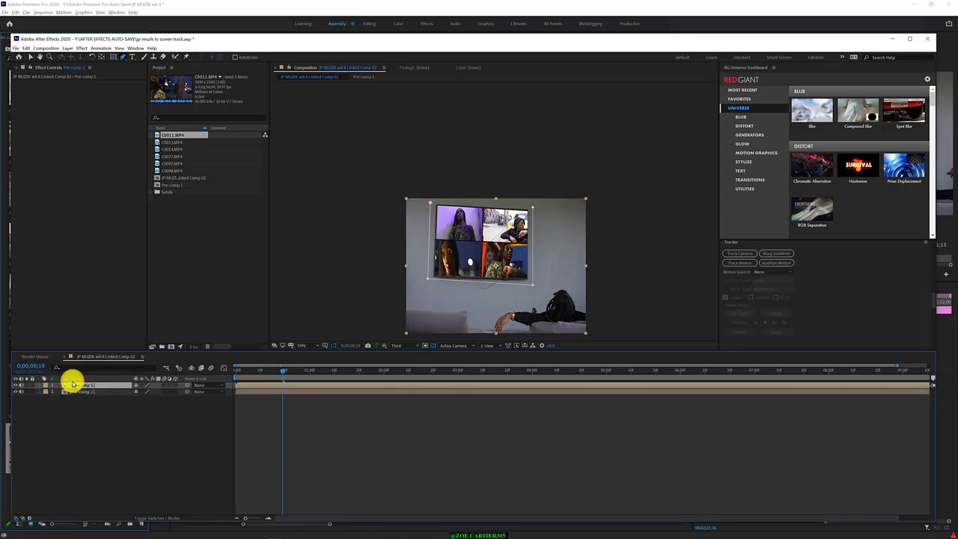
click(430, 203)
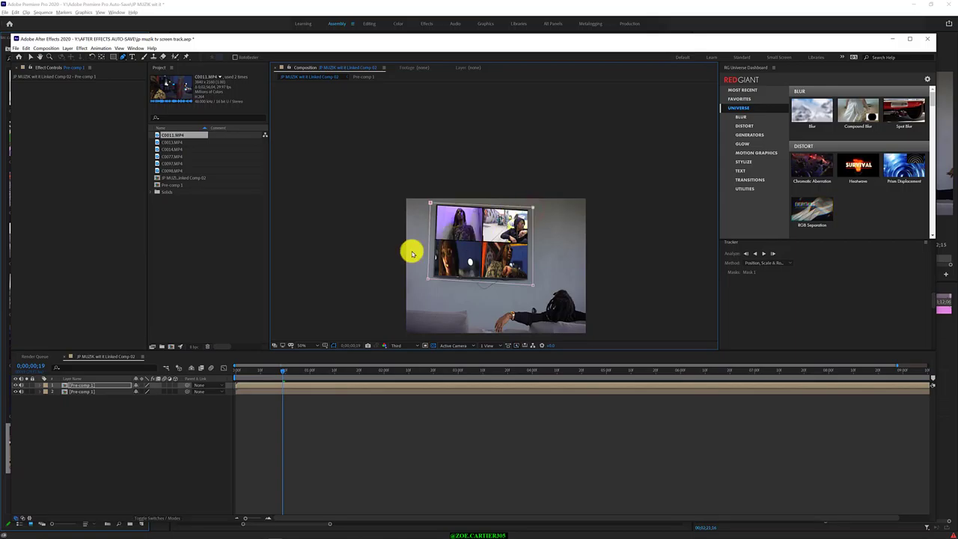
click(15, 391)
click(15, 391)
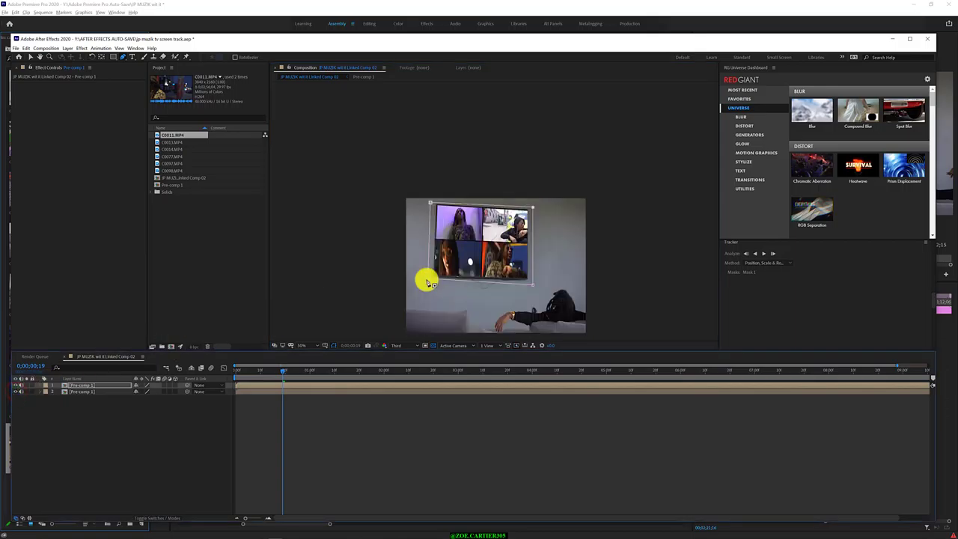
key(period)
key(comma)
- Drag the mask corners onto the TV screen's edges and return to the first frame
drag(427, 280, 432, 277)
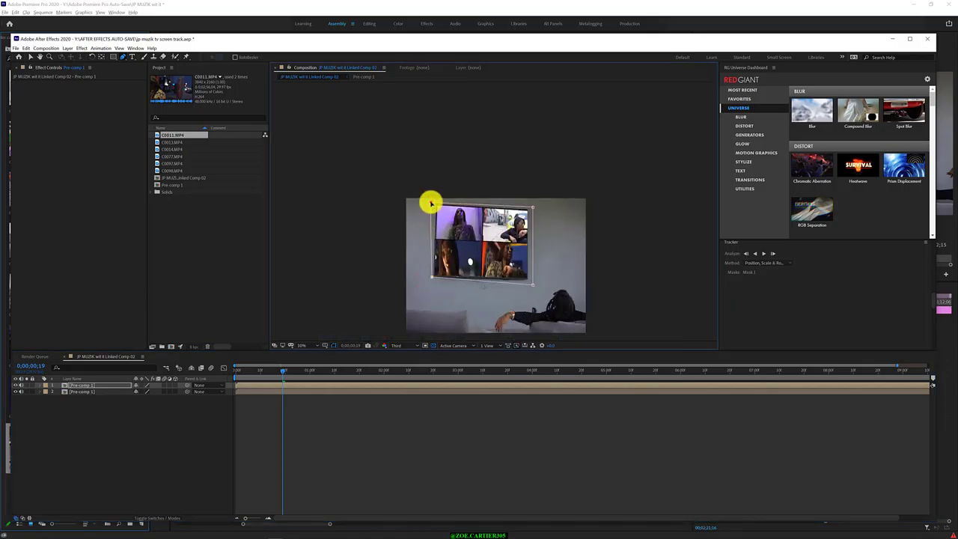
drag(431, 202, 433, 202)
drag(534, 288, 527, 277)
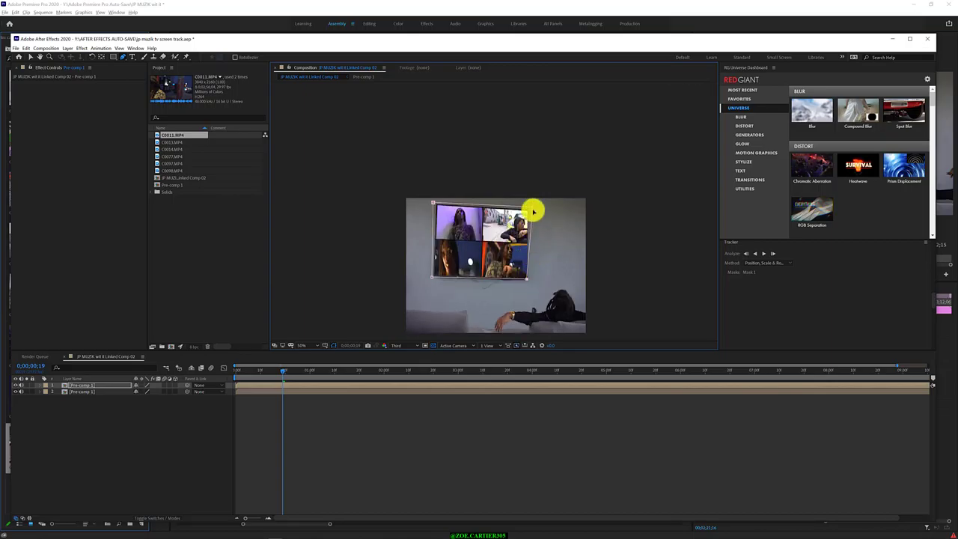
drag(532, 207, 527, 207)
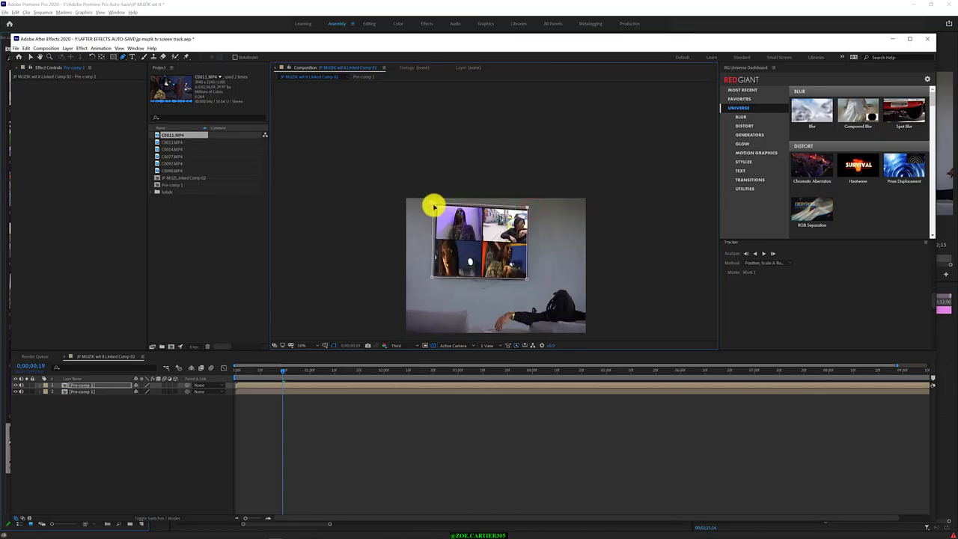
drag(434, 207, 435, 206)
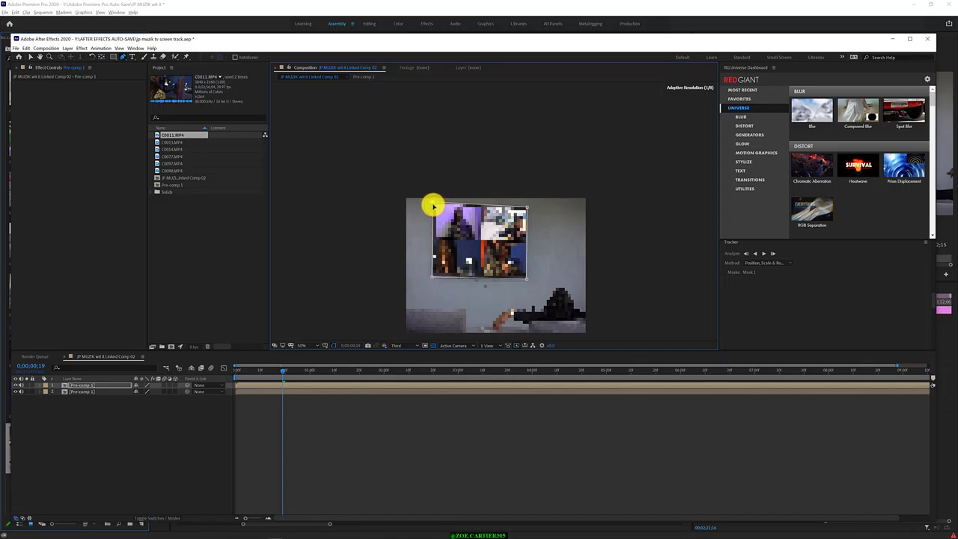
drag(434, 204, 435, 203)
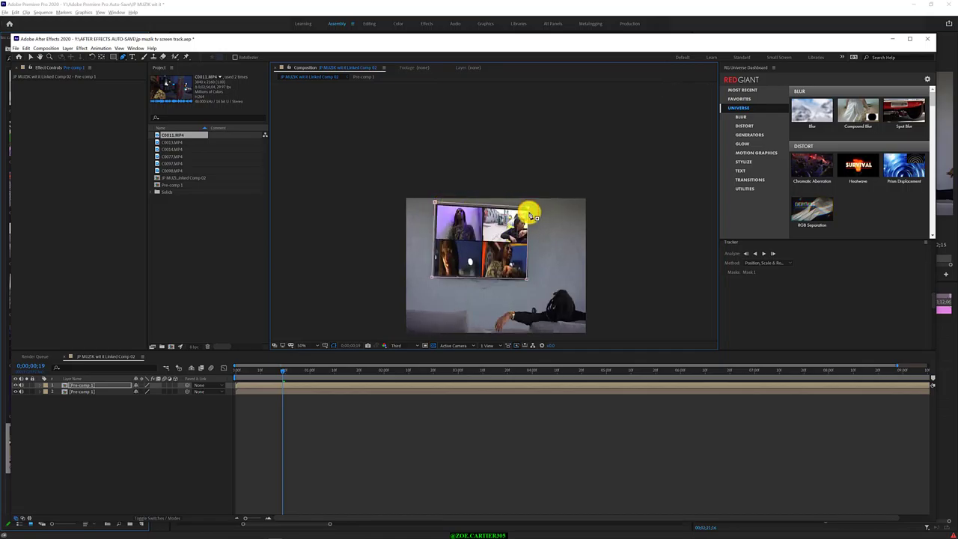
click(528, 281)
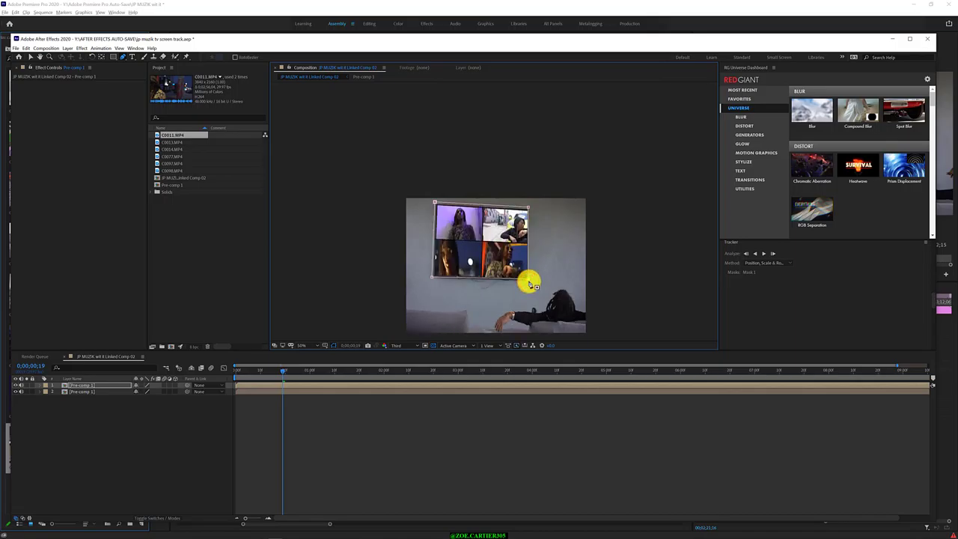
drag(282, 369, 229, 369)
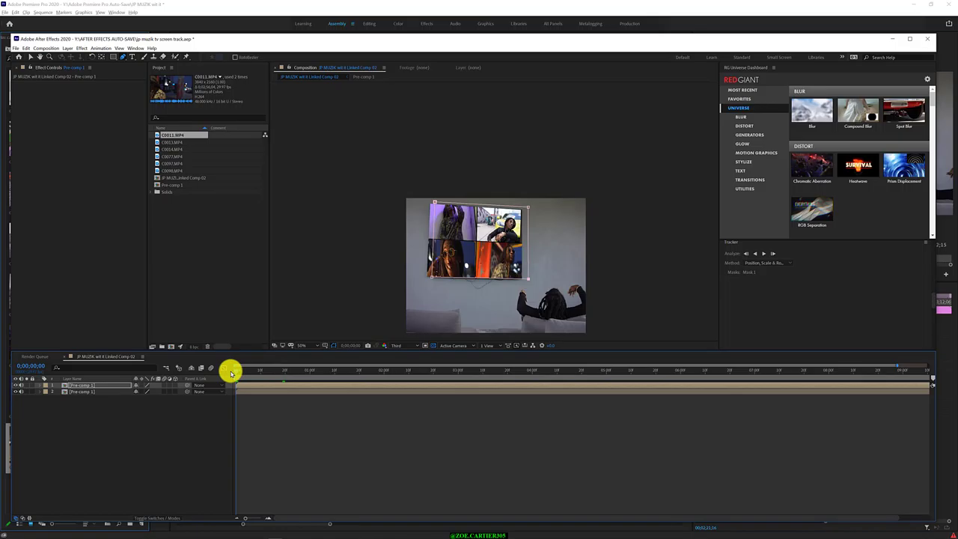
- Hide the background layer to check the masked screen at 0;00;01;27, then show it again
click(15, 391)
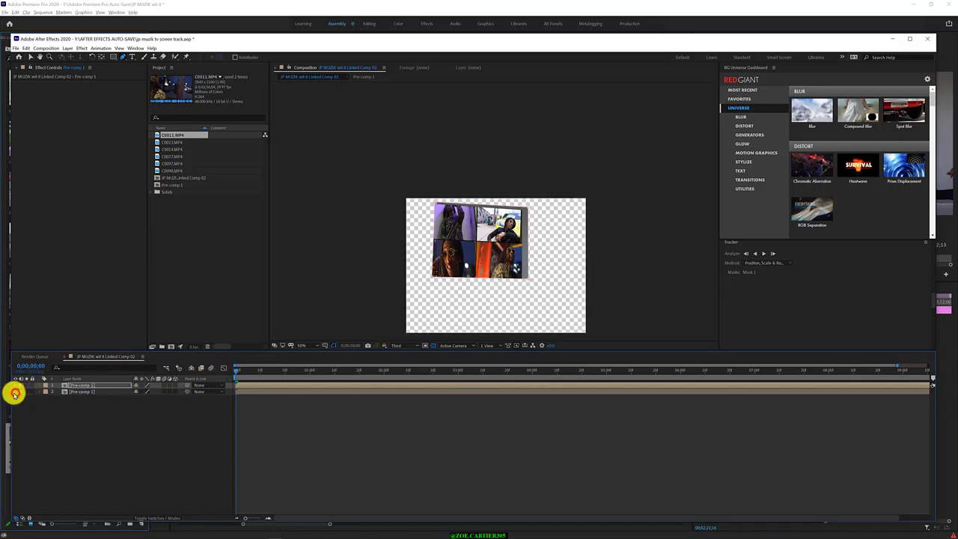
click(15, 392)
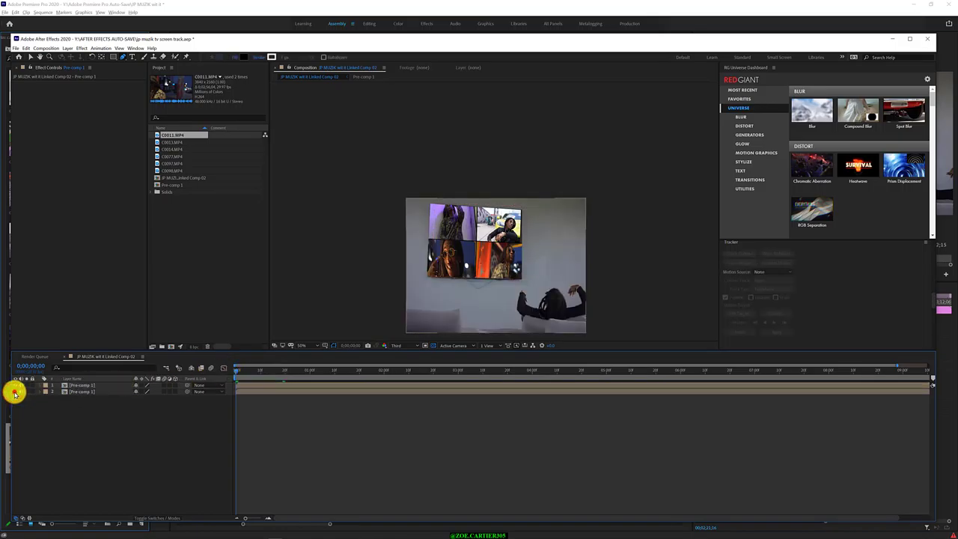
click(15, 392)
mouse_move(235, 369)
mouse_down()
mouse_move(378, 381)
mouse_move(185, 380)
mouse_up()
click(15, 391)
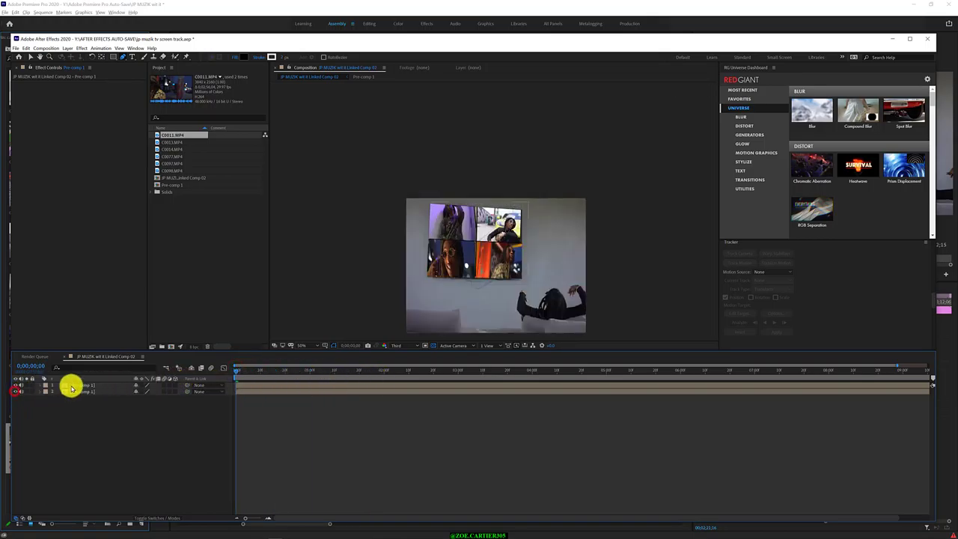
- Reveal Pre-comp 1's Mask 1 properties and drag its top-left vertex onto the TV corner
click(72, 385)
key(m)
click(76, 392)
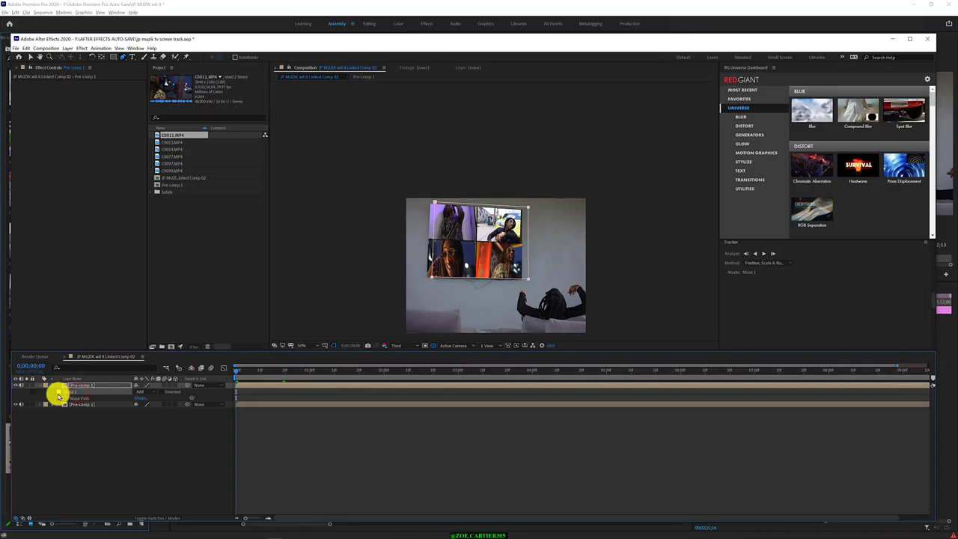
click(52, 391)
click(53, 391)
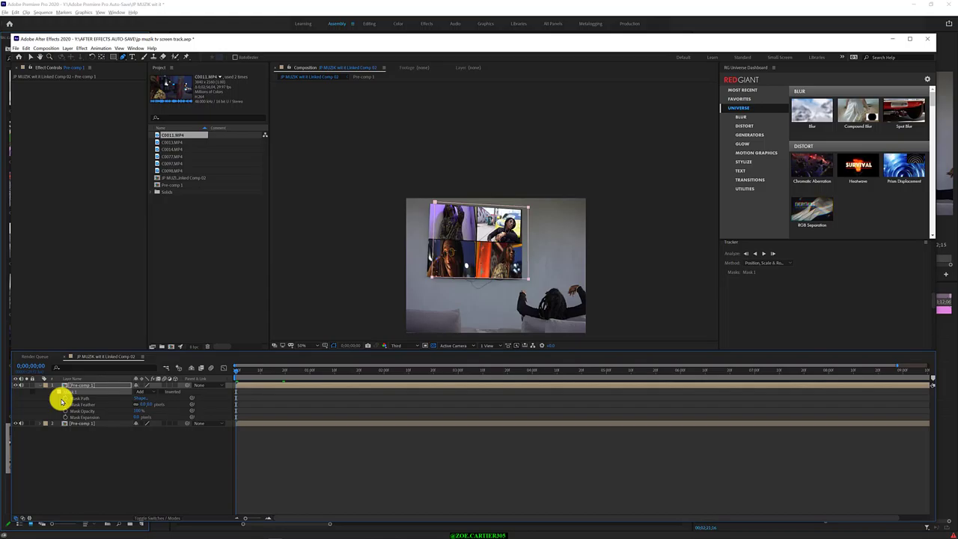
drag(435, 203, 429, 202)
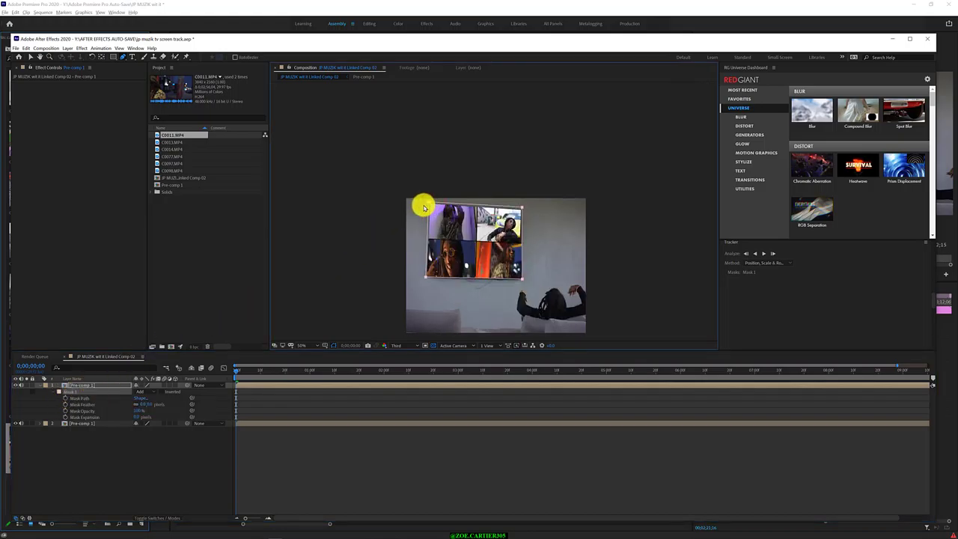
- Track Mask 1's path forward to about 0;00;01;09, then pull drifted corners back onto the screen
click(63, 399)
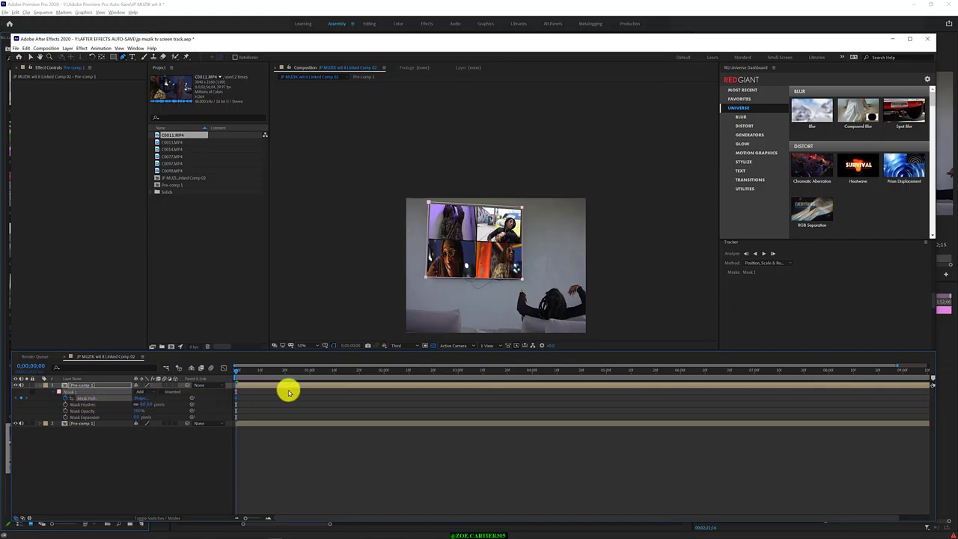
click(770, 254)
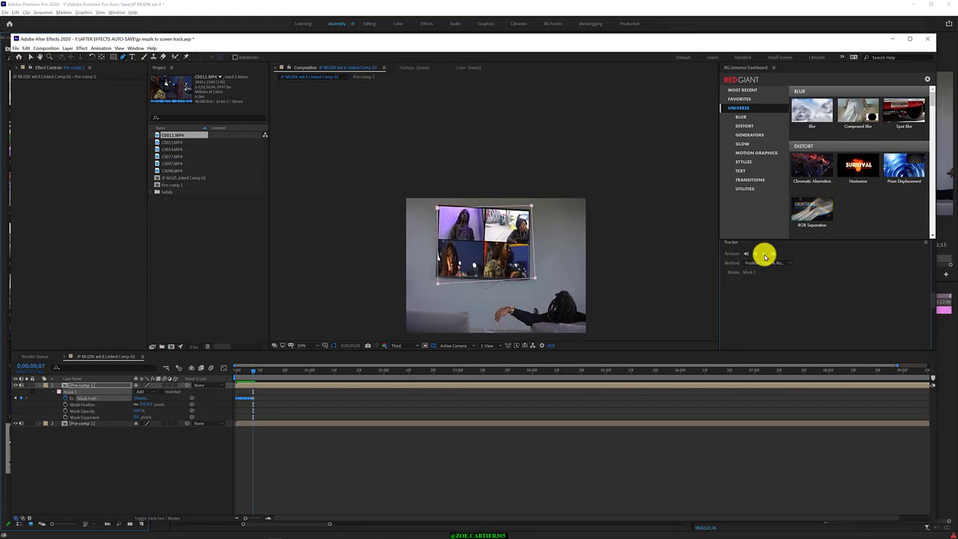
click(765, 255)
click(764, 255)
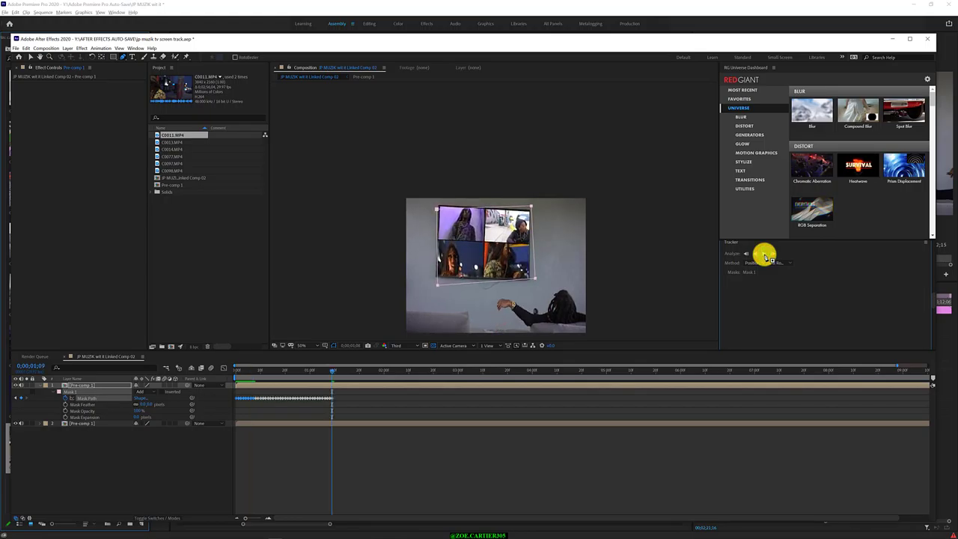
drag(438, 208, 434, 204)
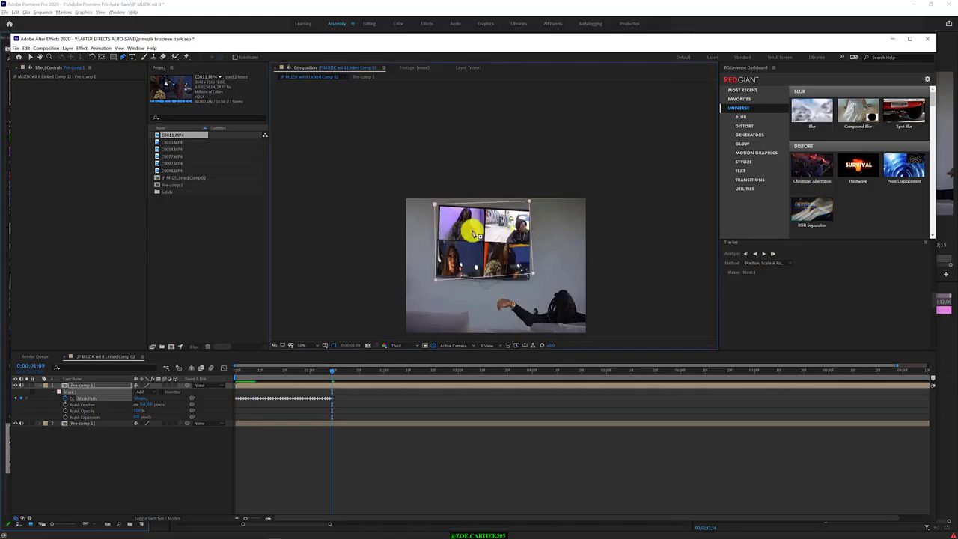
drag(532, 275, 529, 276)
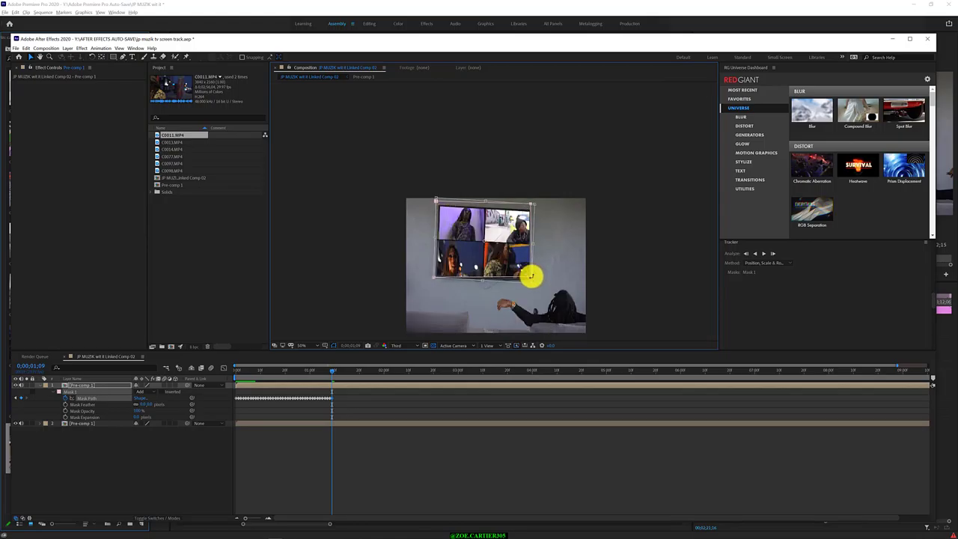
- Snap the mask's bottom-right corner to the TV screen corner and resume forward tracking
scroll(528, 275, down, 2)
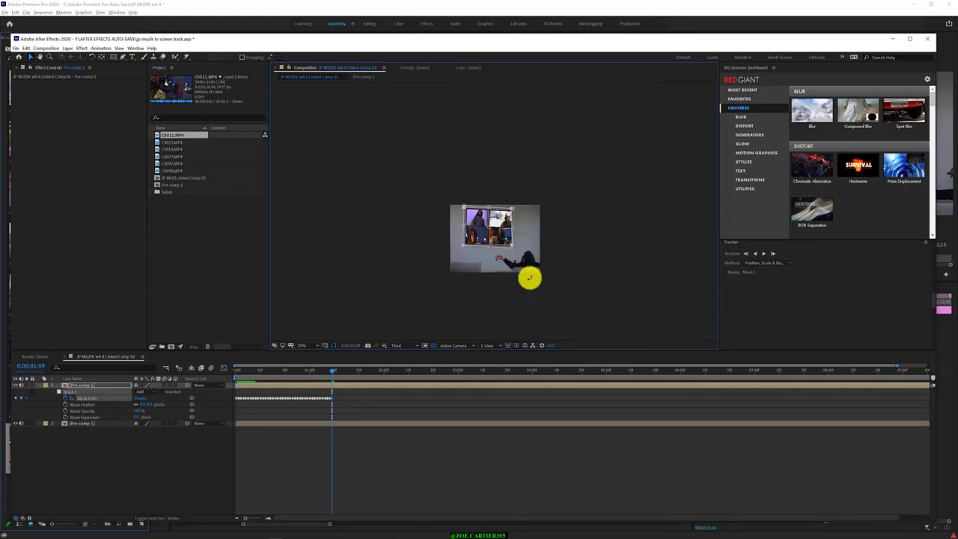
scroll(530, 279, up, 4)
scroll(530, 279, down, 2)
drag(545, 266, 545, 238)
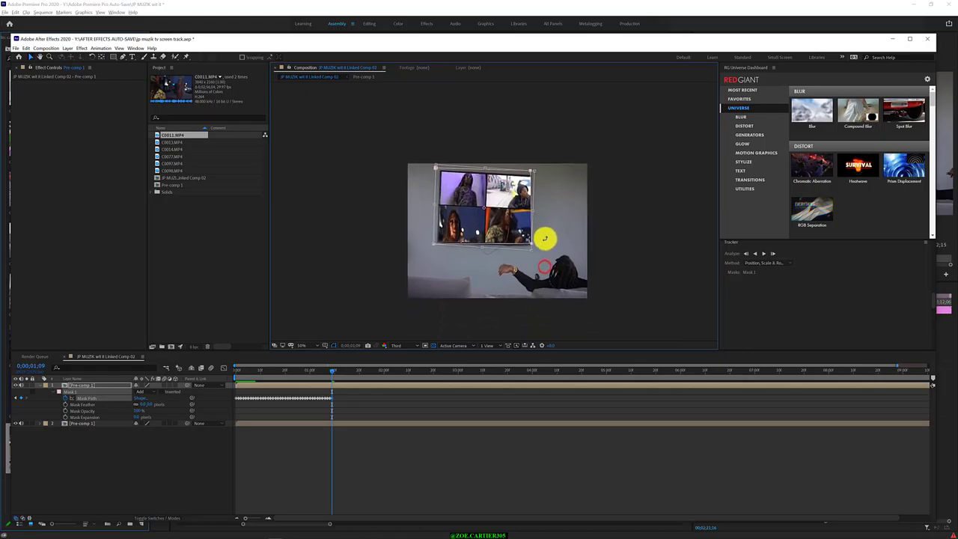
scroll(544, 238, up, 2)
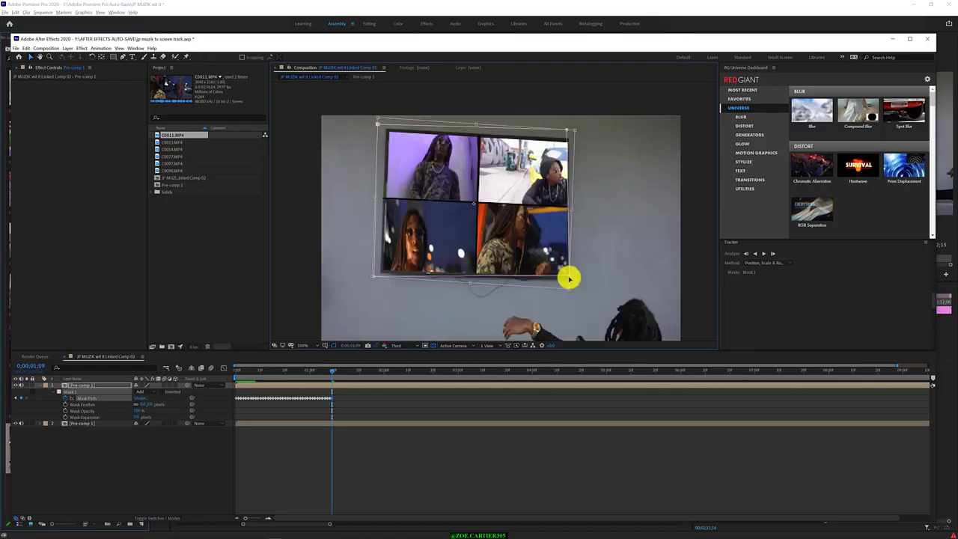
drag(569, 278, 572, 280)
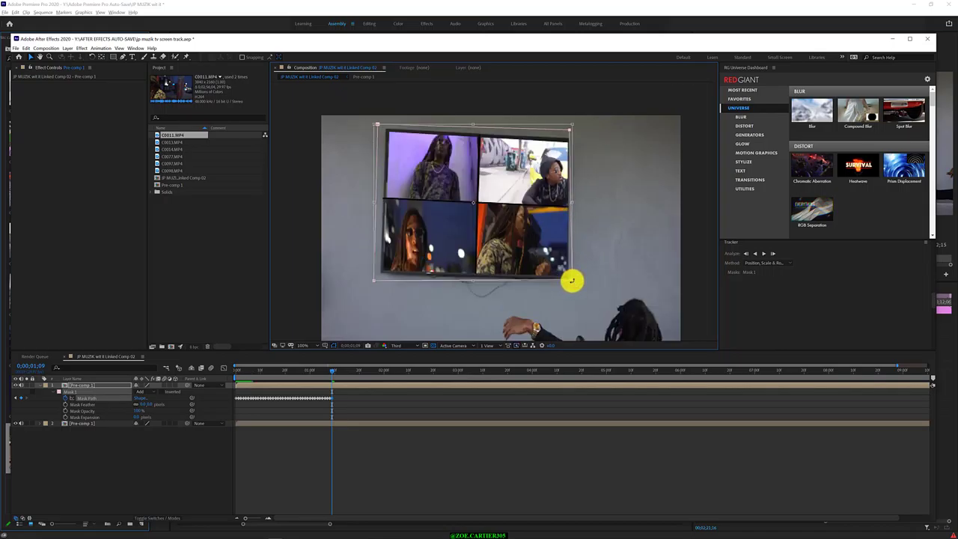
click(764, 252)
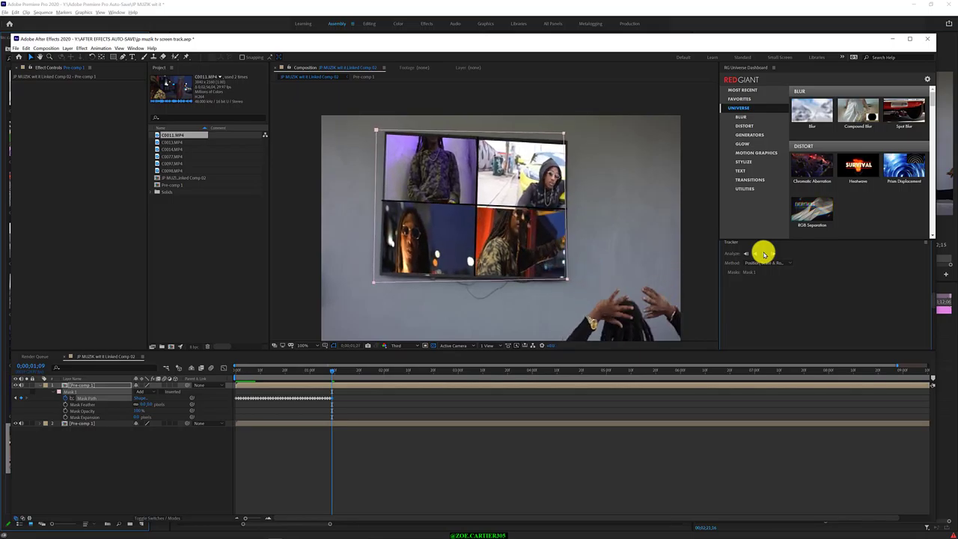
- Stop the mask track at 0;00;02;00 and realign the top-right and bottom-right mask corners to the screen
click(764, 253)
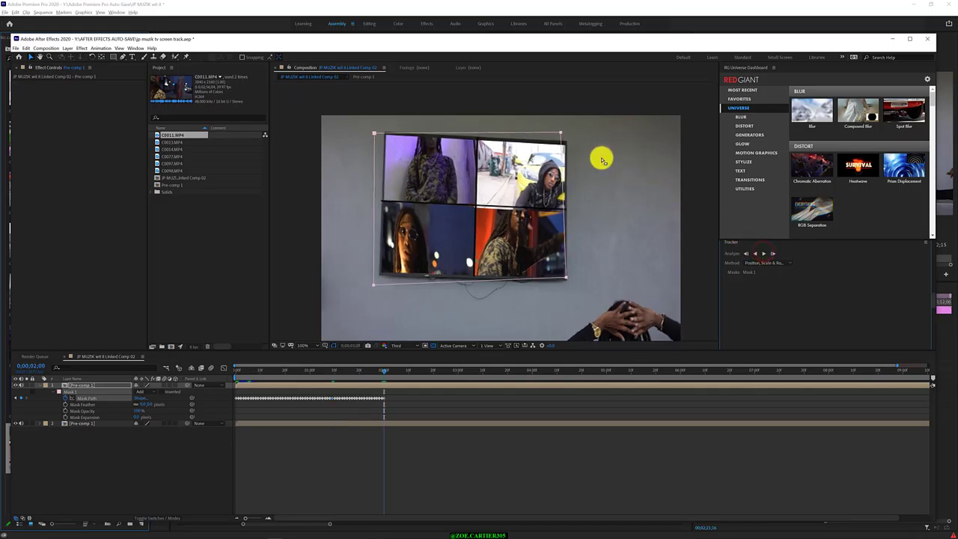
drag(561, 135, 569, 135)
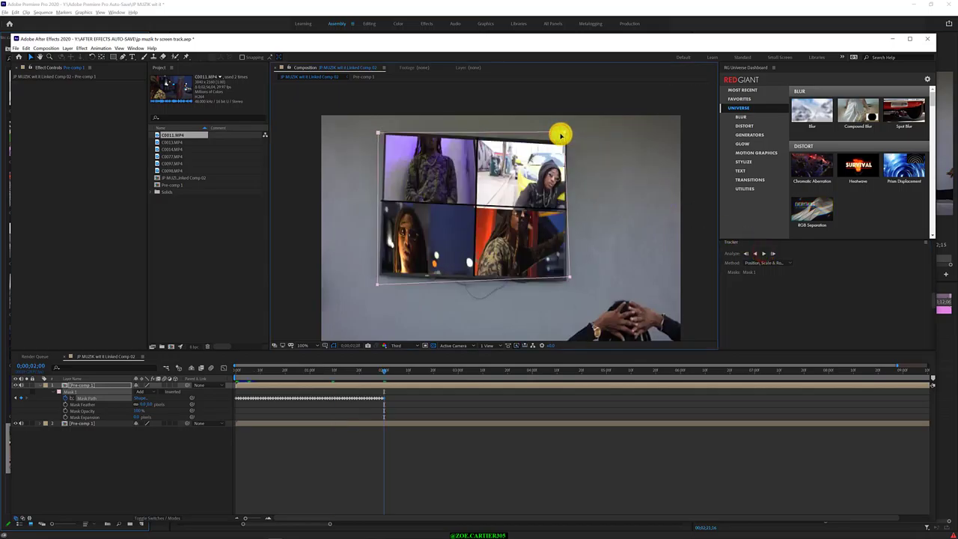
drag(568, 136, 566, 133)
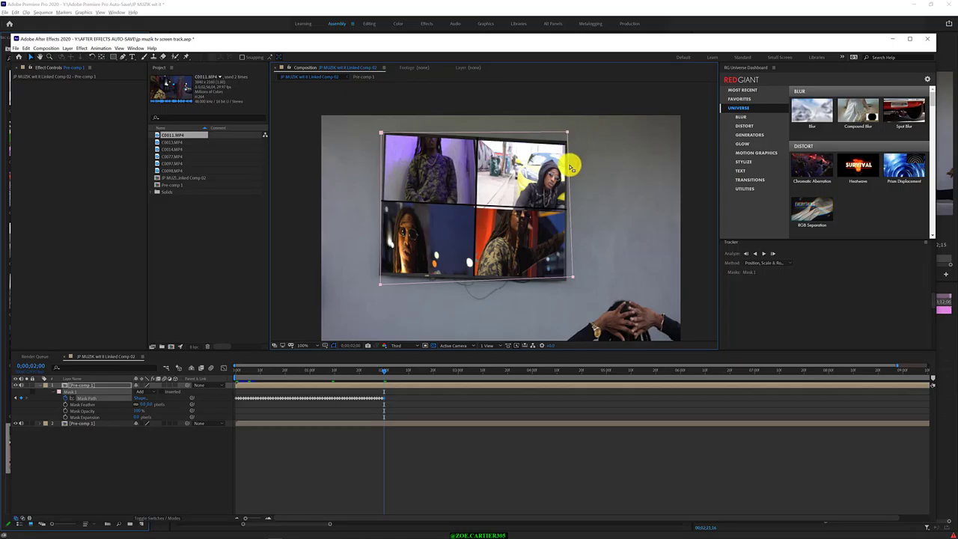
drag(572, 278, 565, 287)
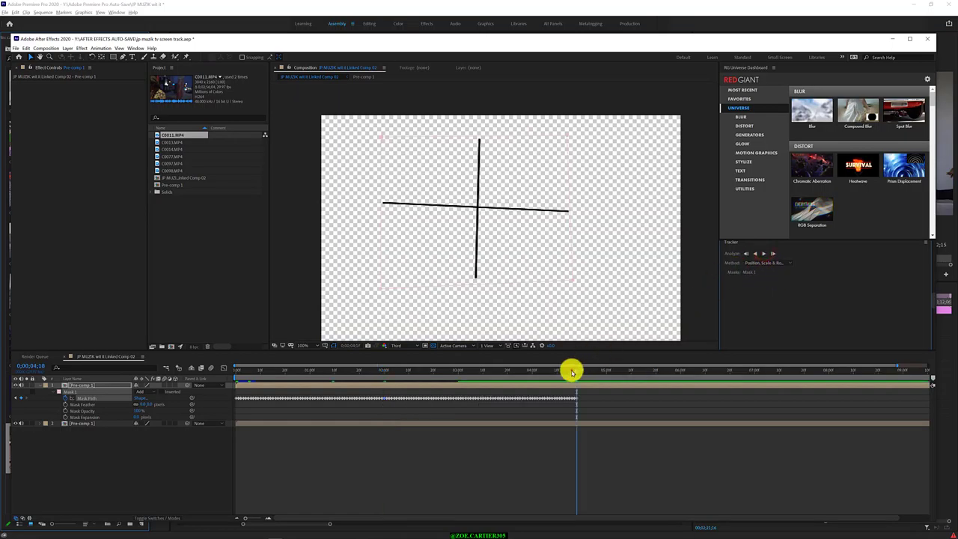
- Return to frame 0 and toggle the grid and background footage visibility to verify the masked TV screen
key(Home)
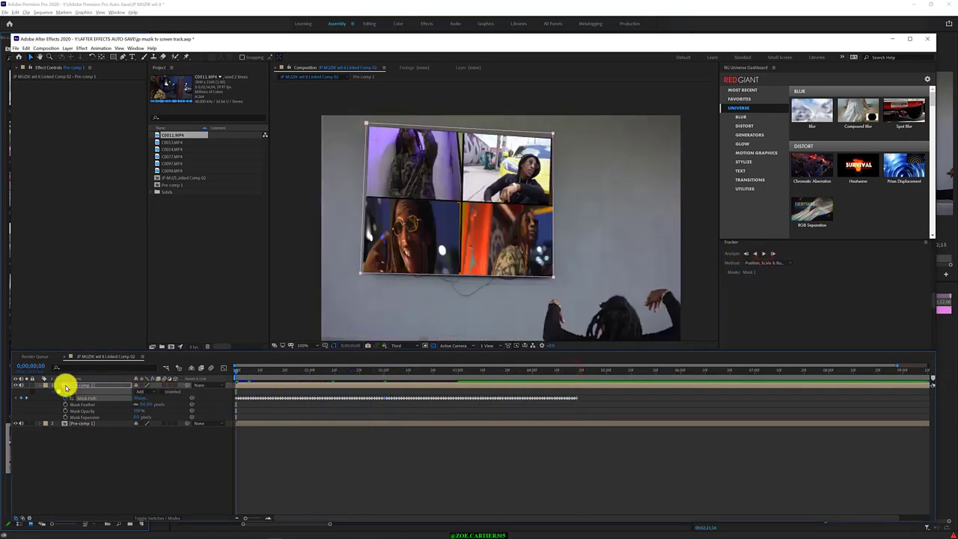
click(17, 384)
click(15, 383)
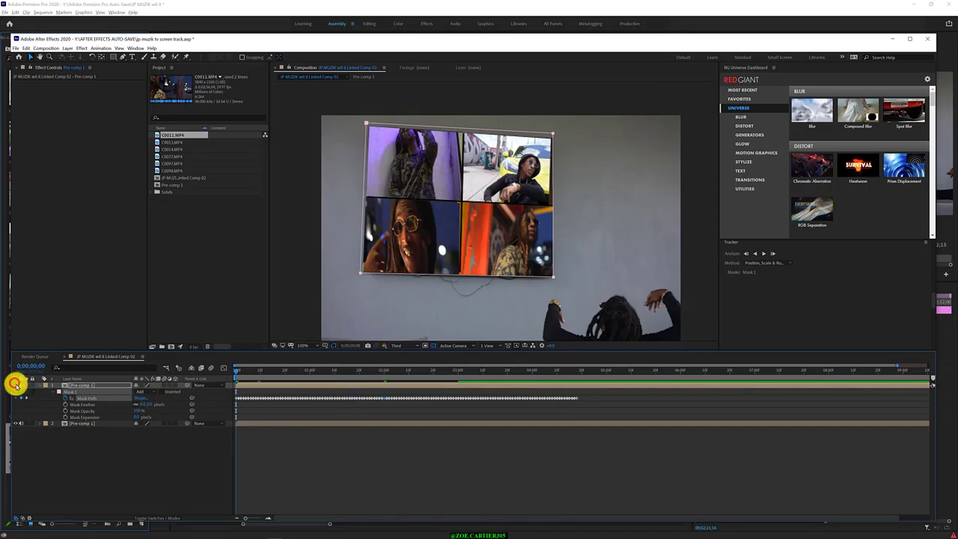
click(15, 422)
click(15, 423)
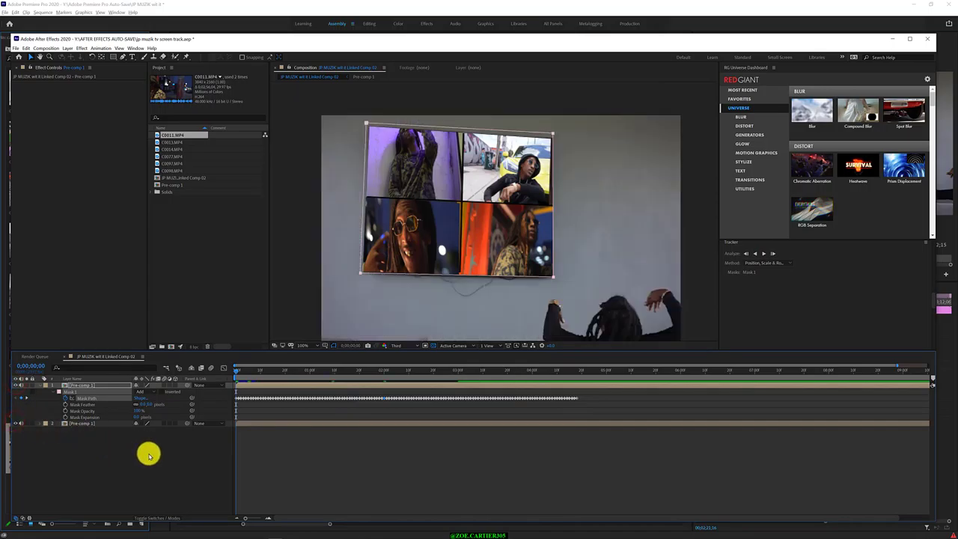
click(148, 454)
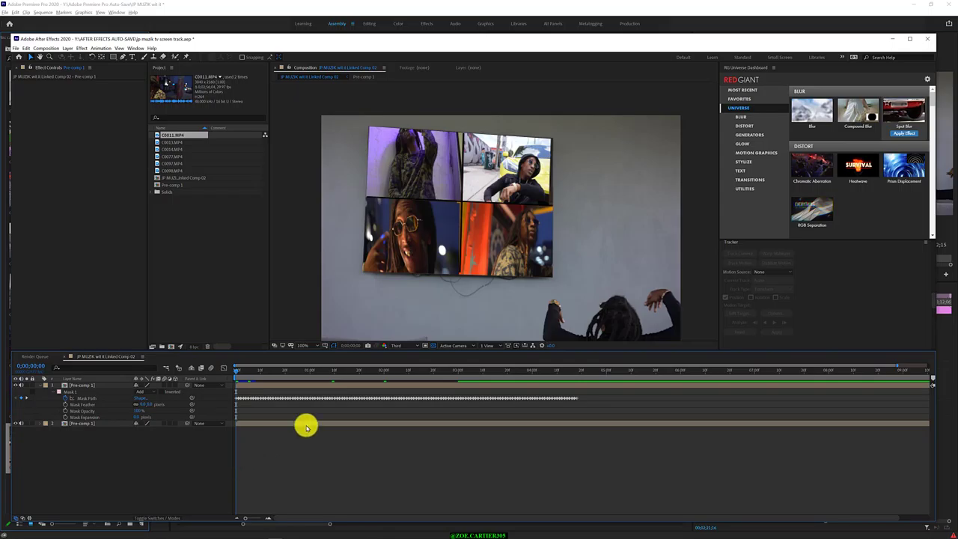